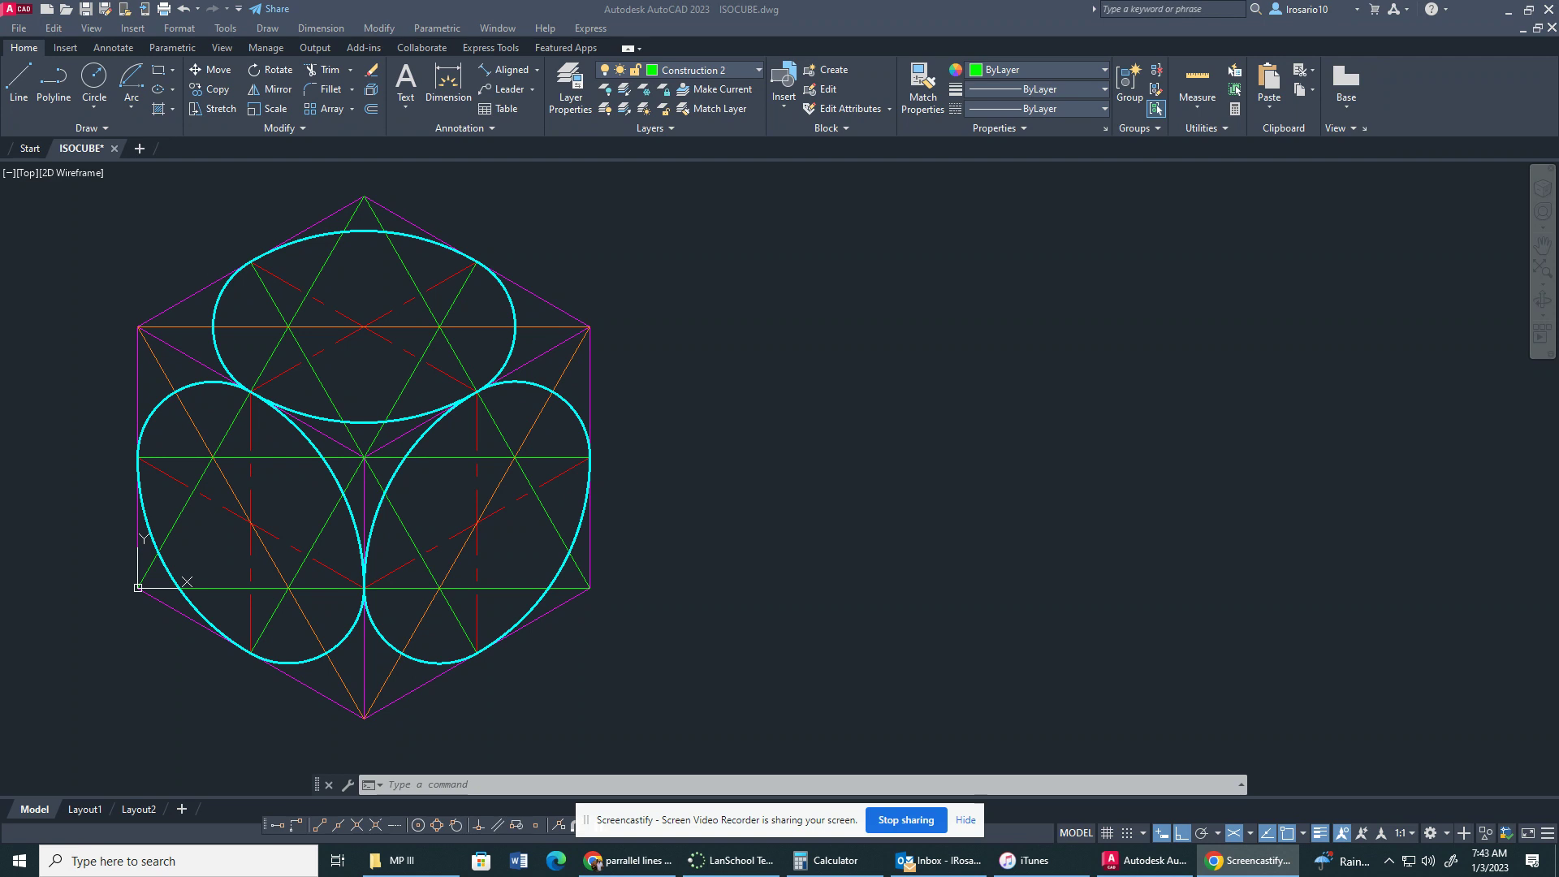
Step: Turn off the Center, Construction 1, Construction 2, Construction 3 and Object layers, including the current layer
click(1145, 861)
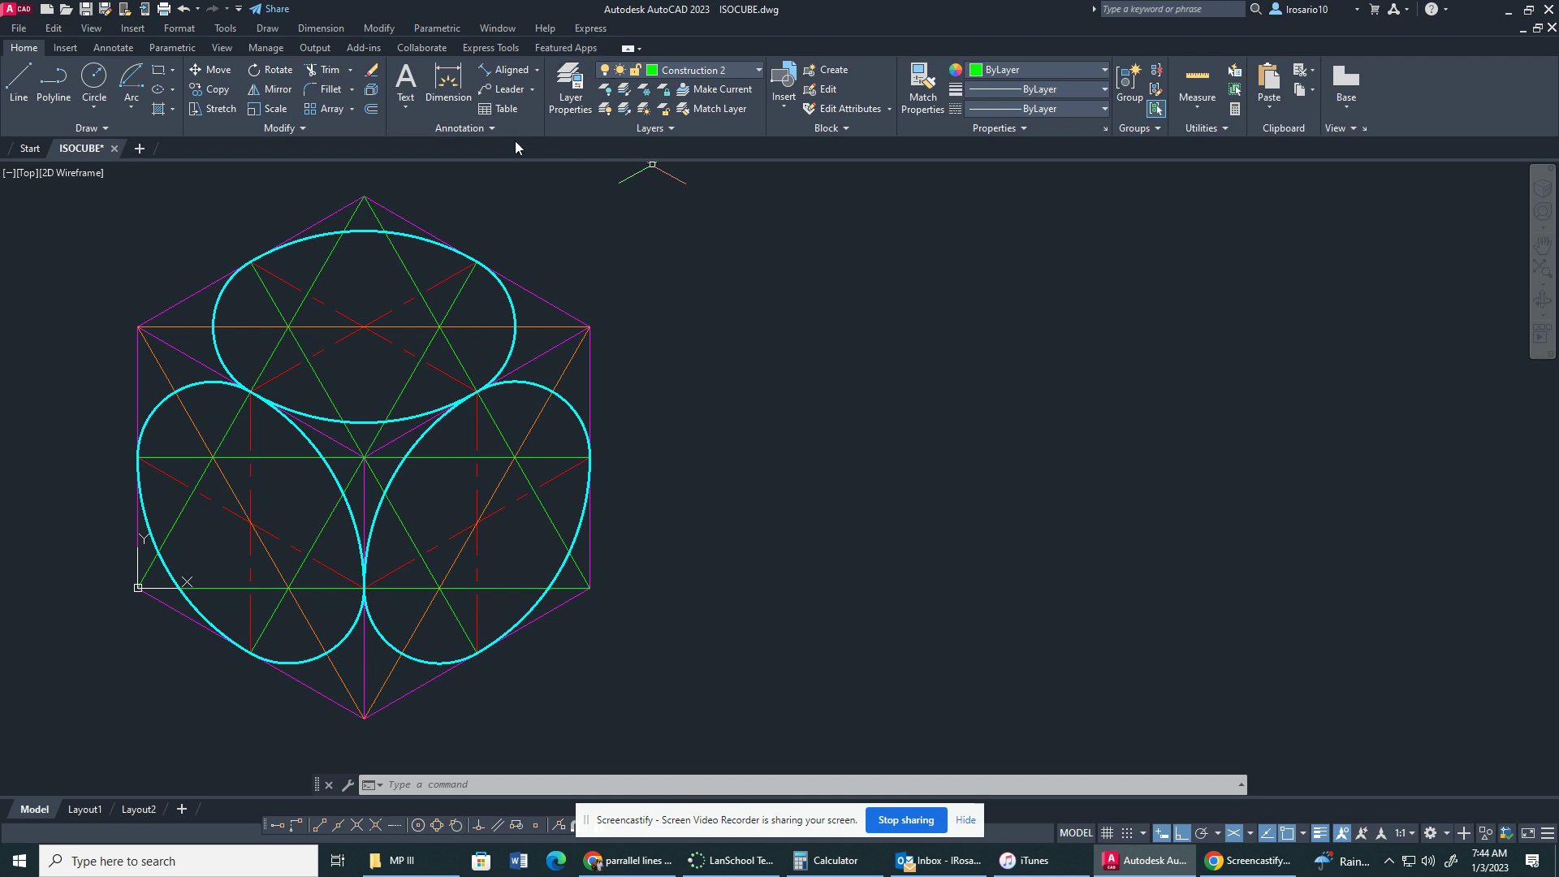
click(723, 70)
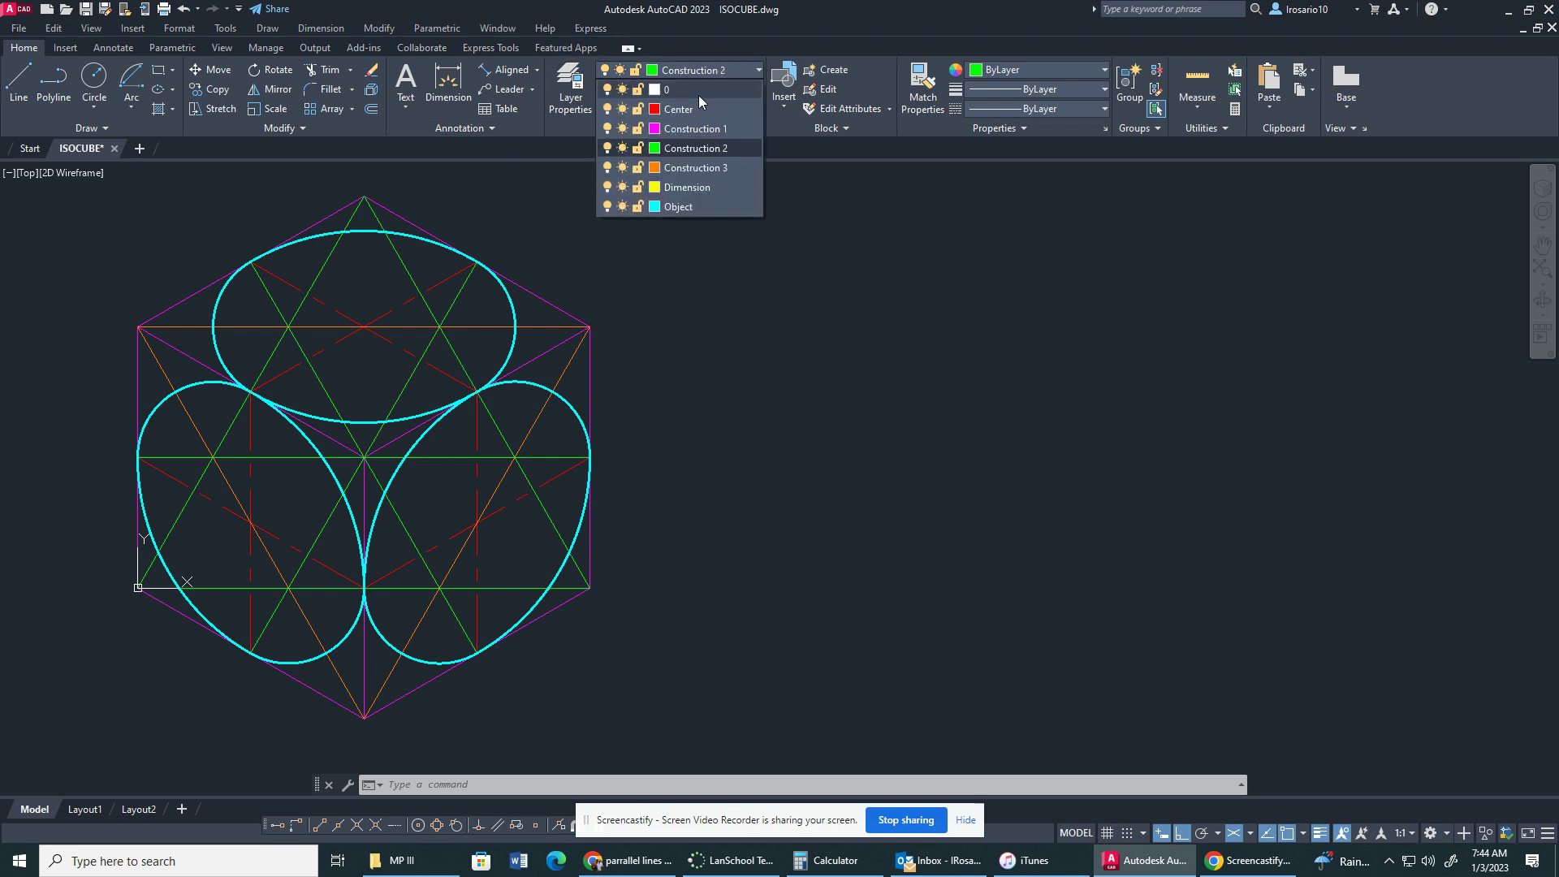
click(607, 108)
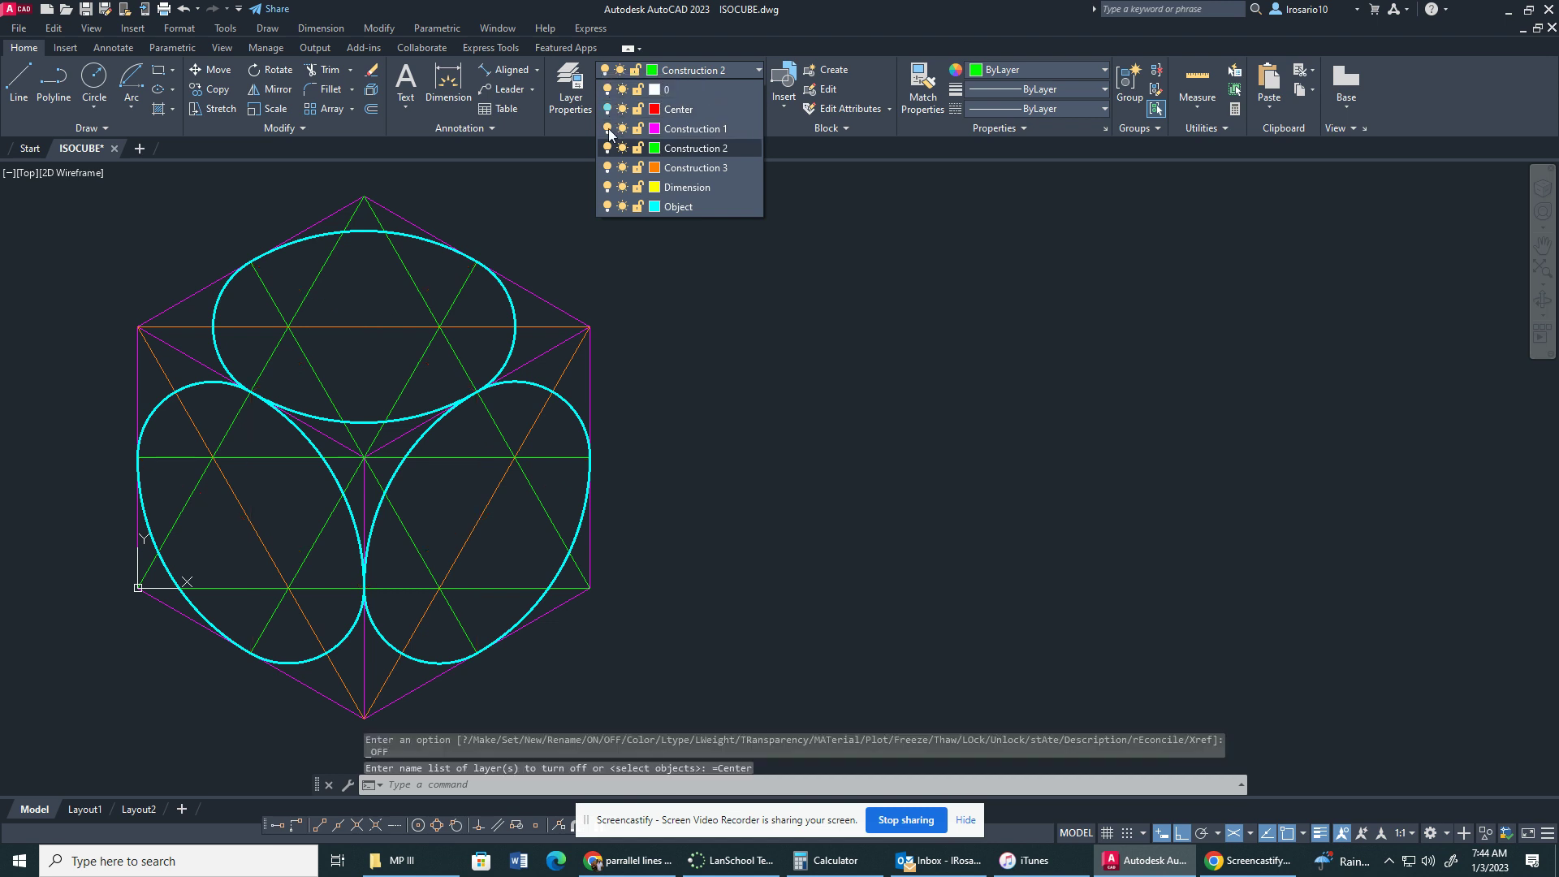
click(607, 128)
click(608, 148)
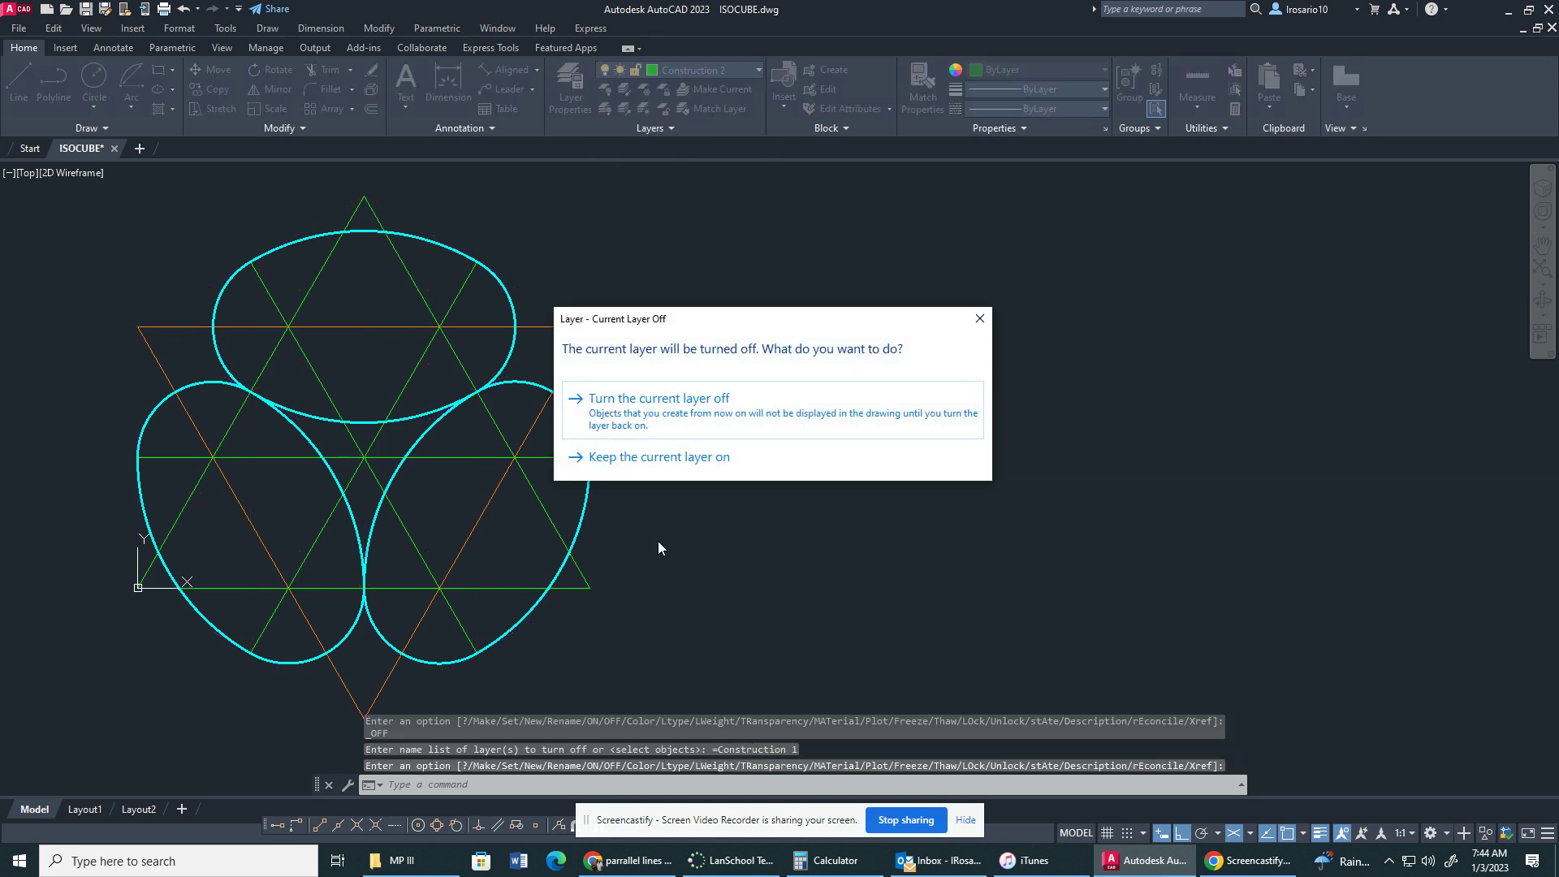
click(658, 464)
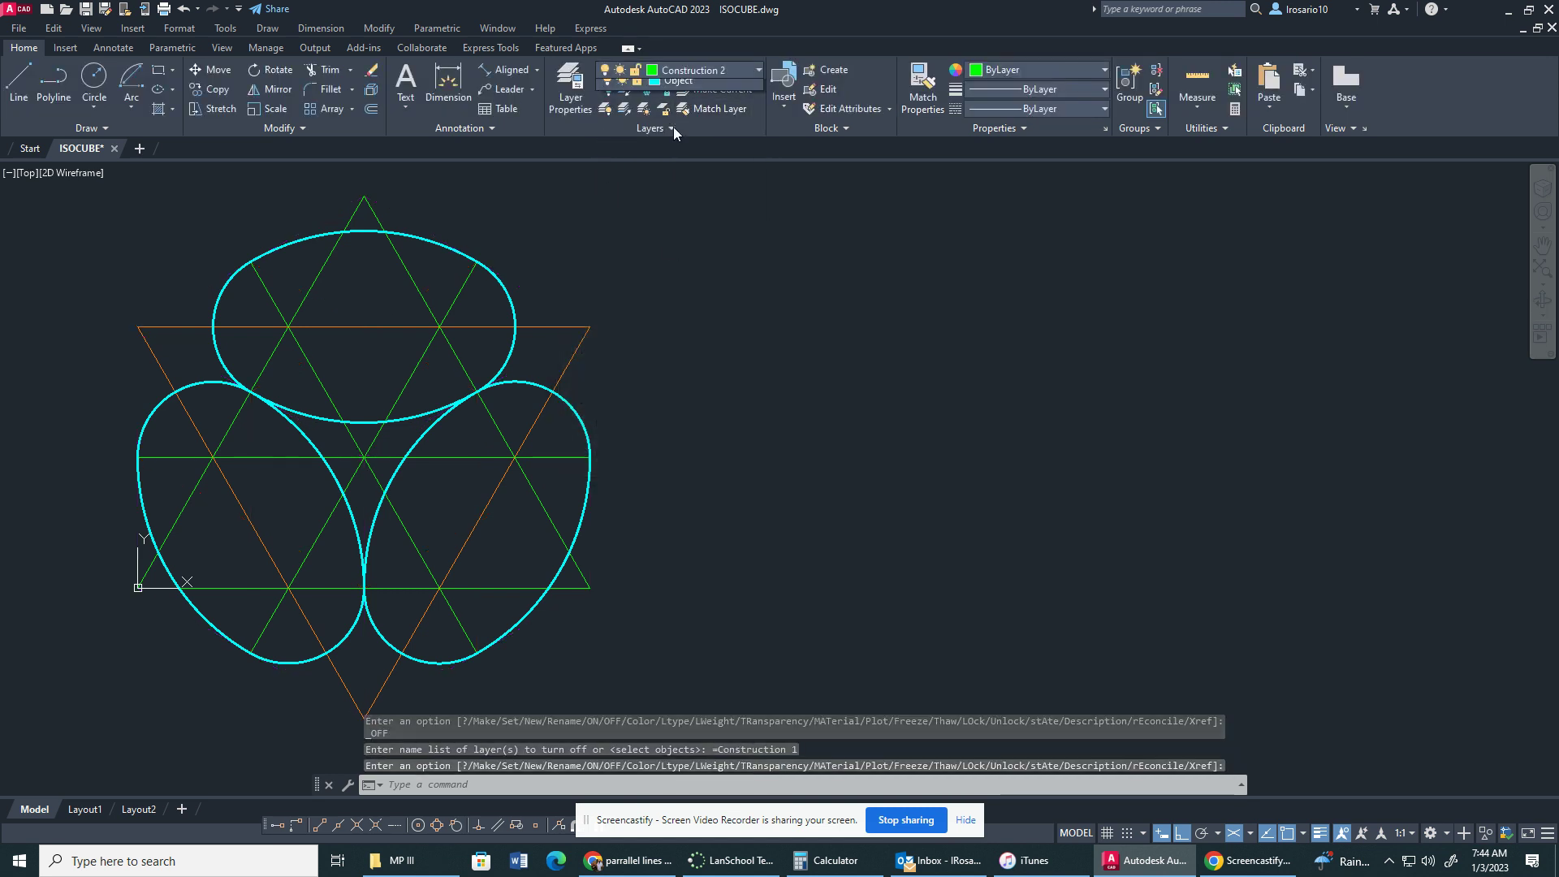
click(698, 70)
click(607, 168)
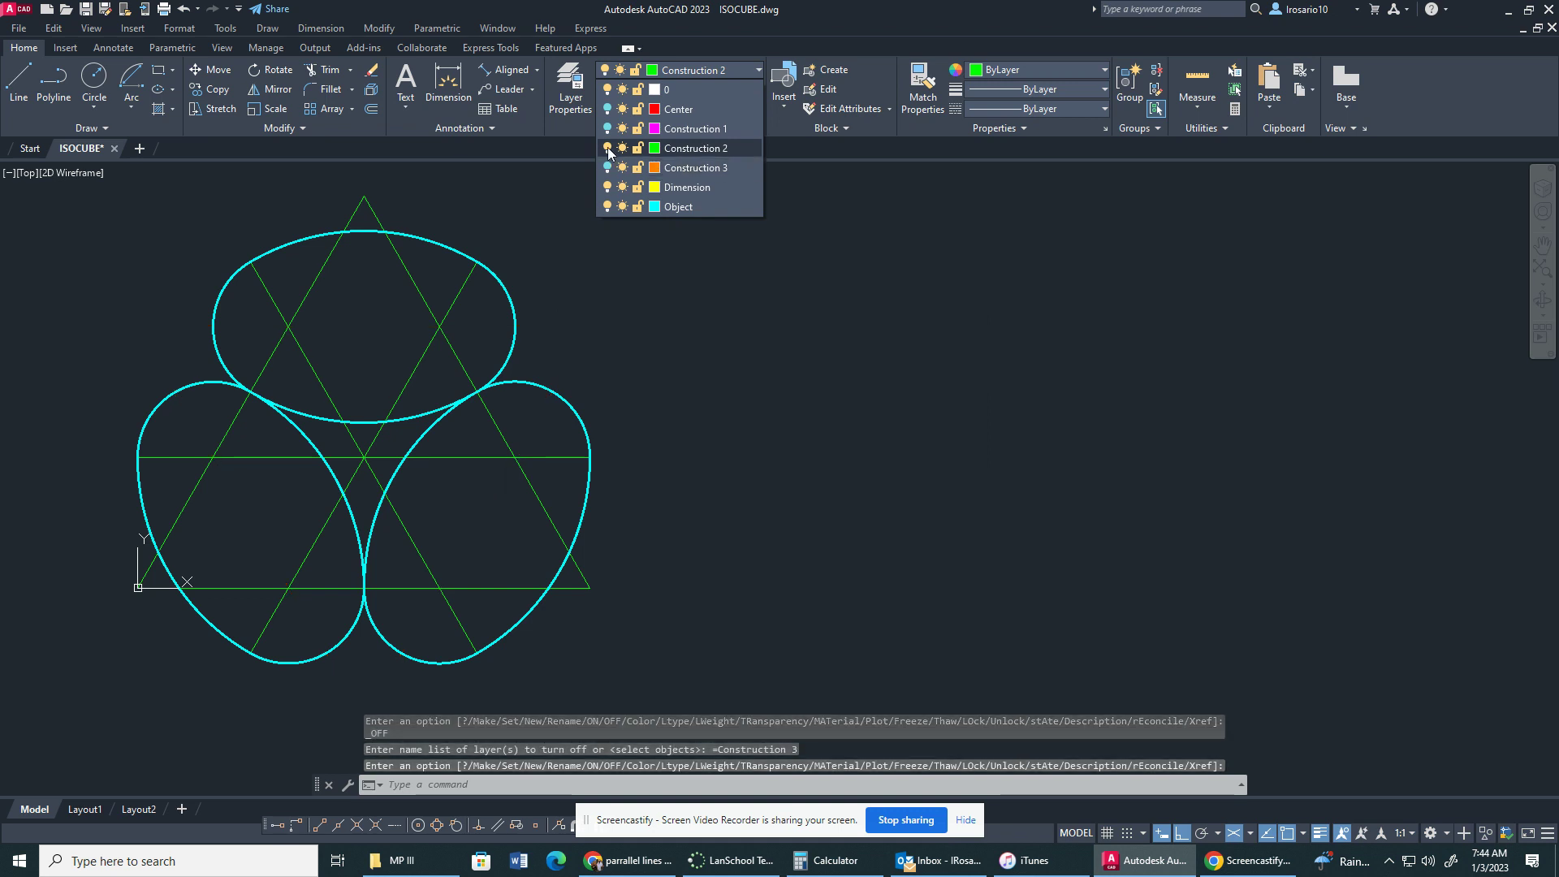
click(608, 148)
click(735, 410)
click(706, 71)
click(607, 206)
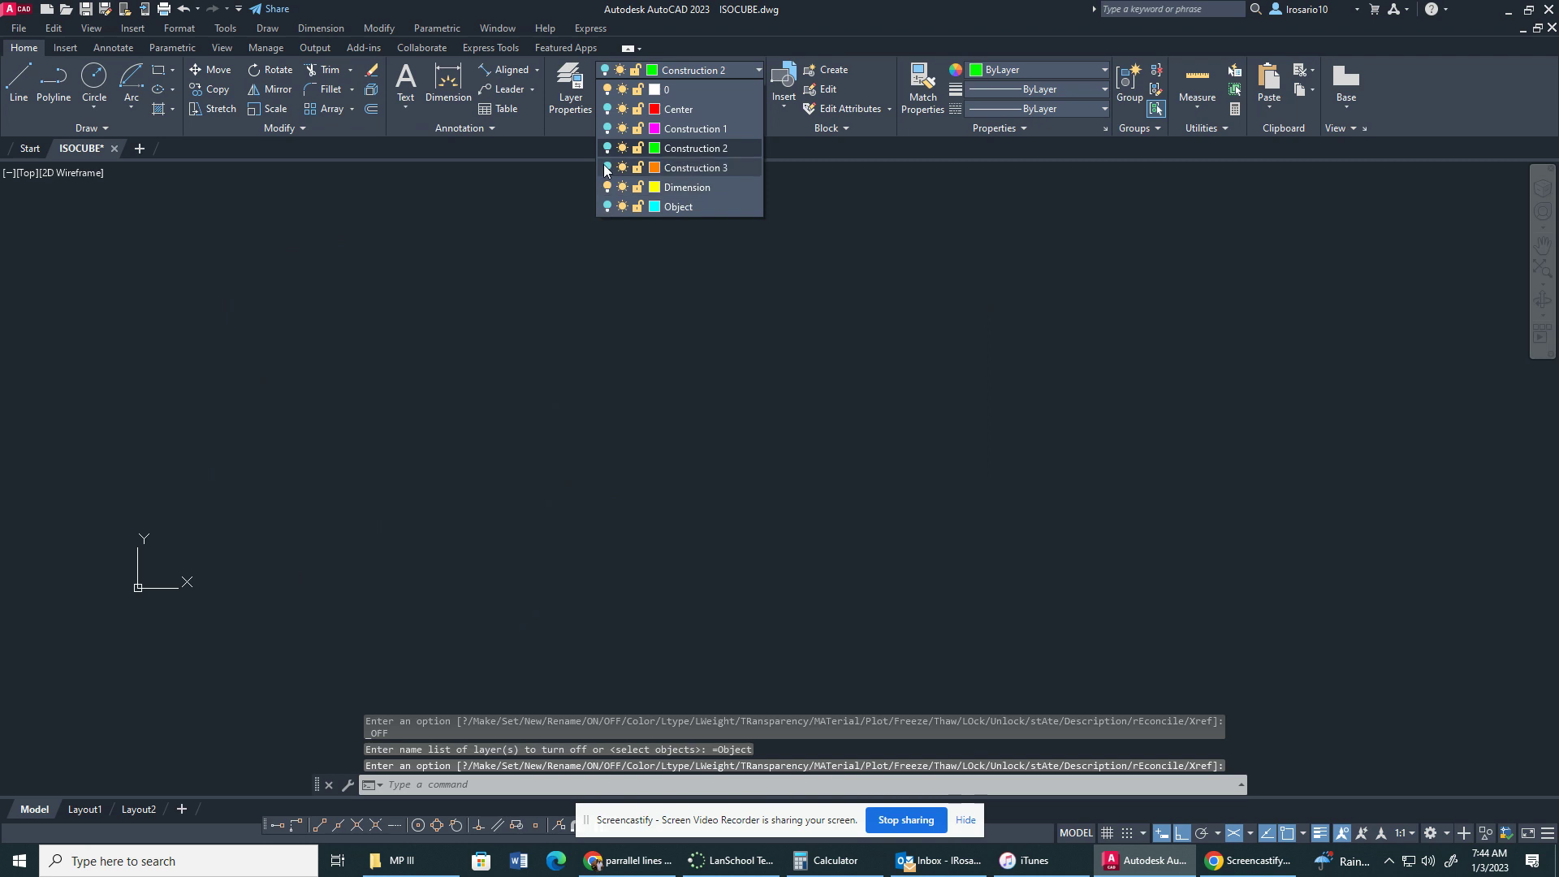
Step: Examine the layers' colors, linetypes and lineweights in the Layer Properties Manager
click(552, 77)
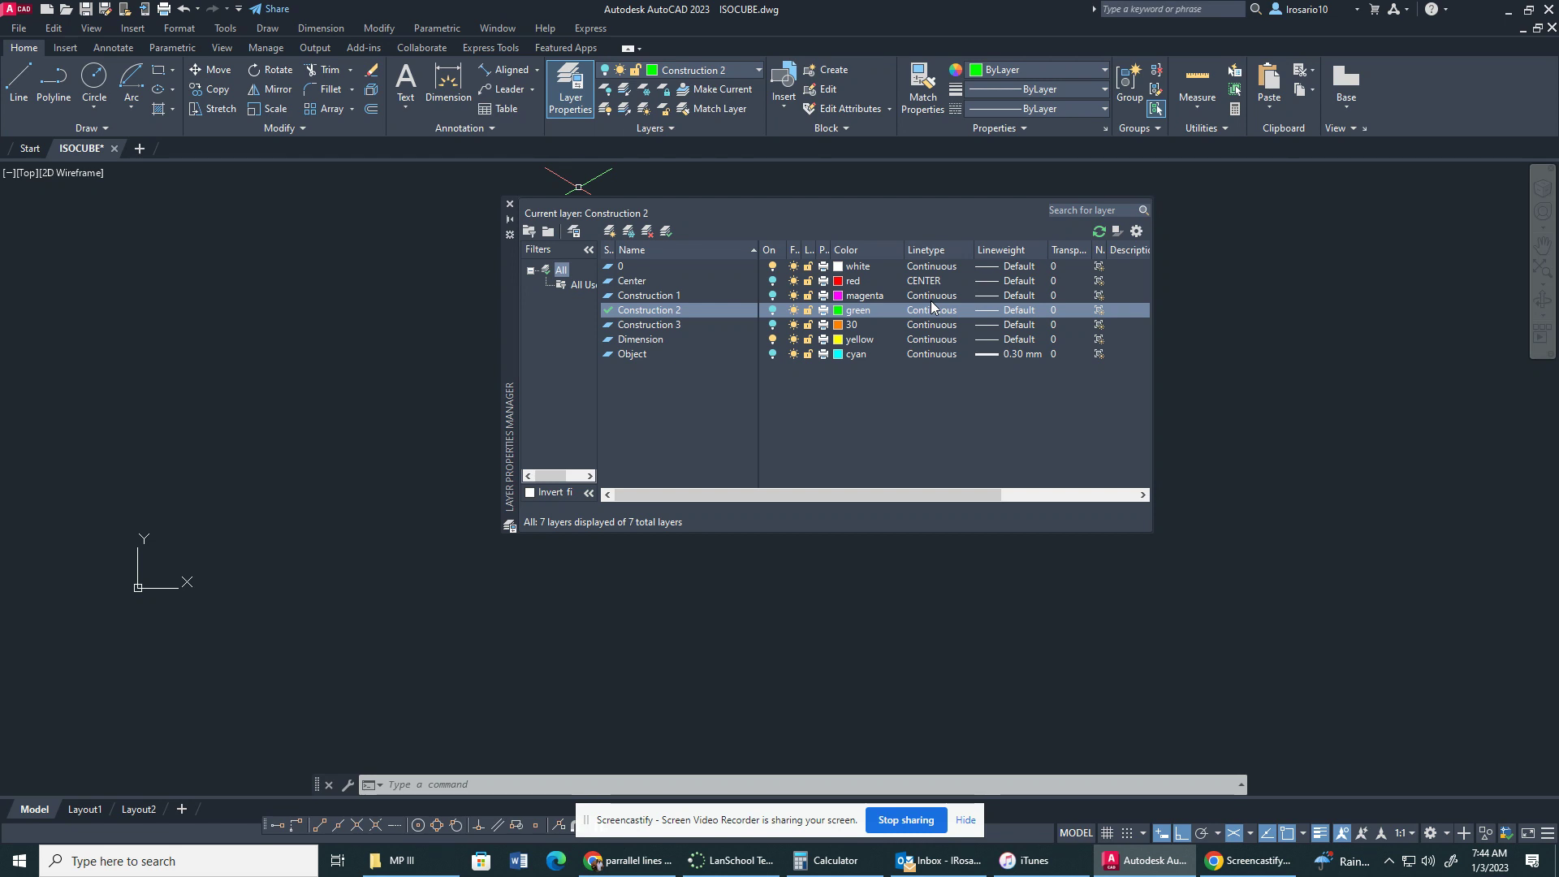
click(509, 204)
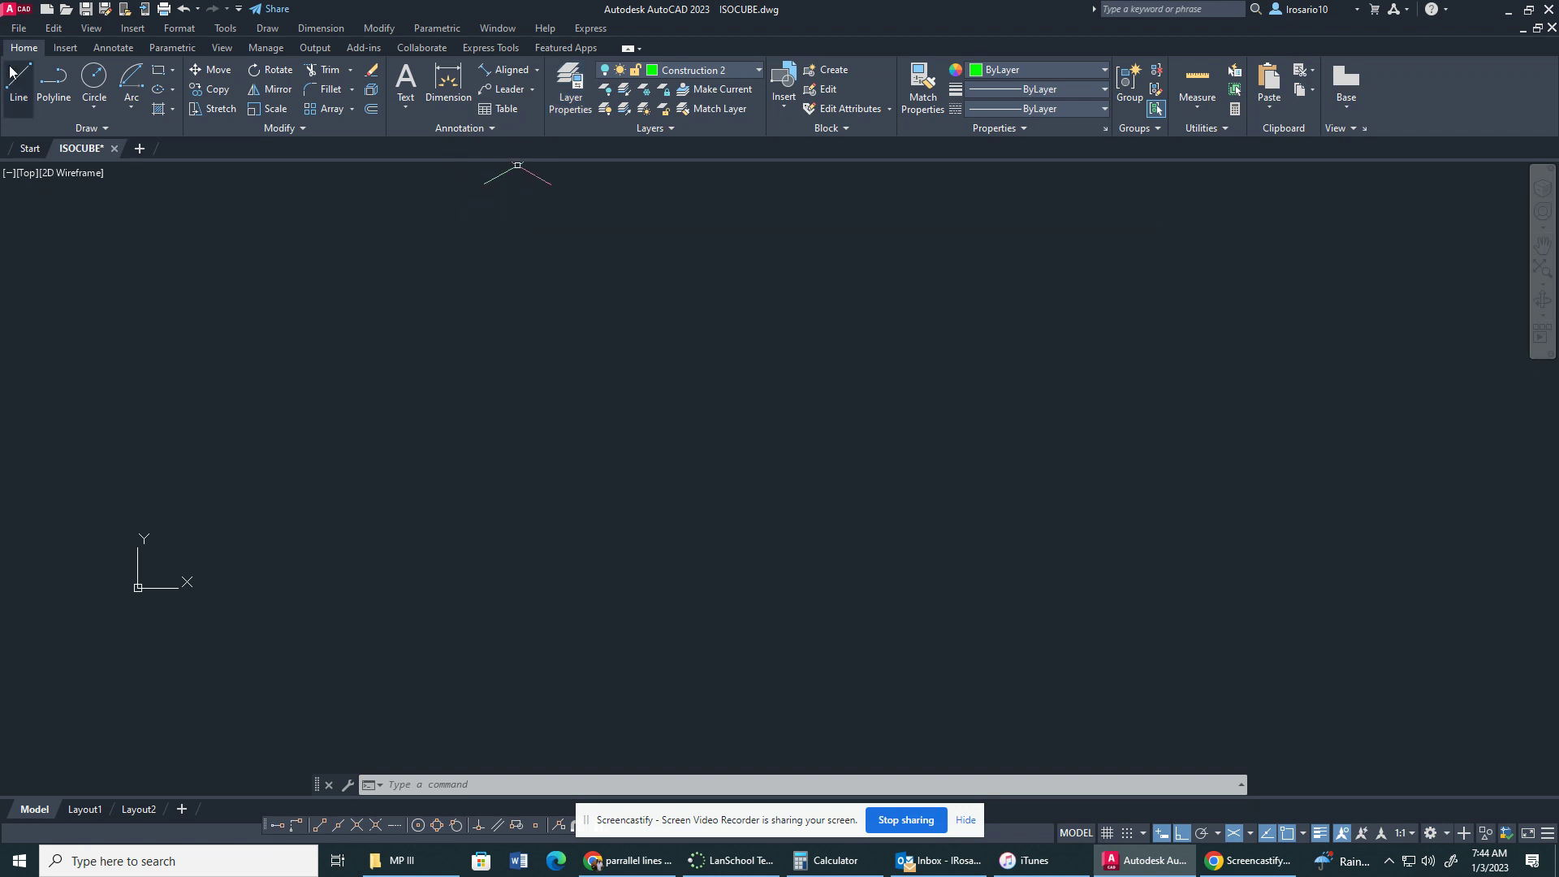
Step: Turn the Construction 1, Center, Construction 3, Construction 2 and Object layers back on, in that order
click(698, 68)
click(607, 128)
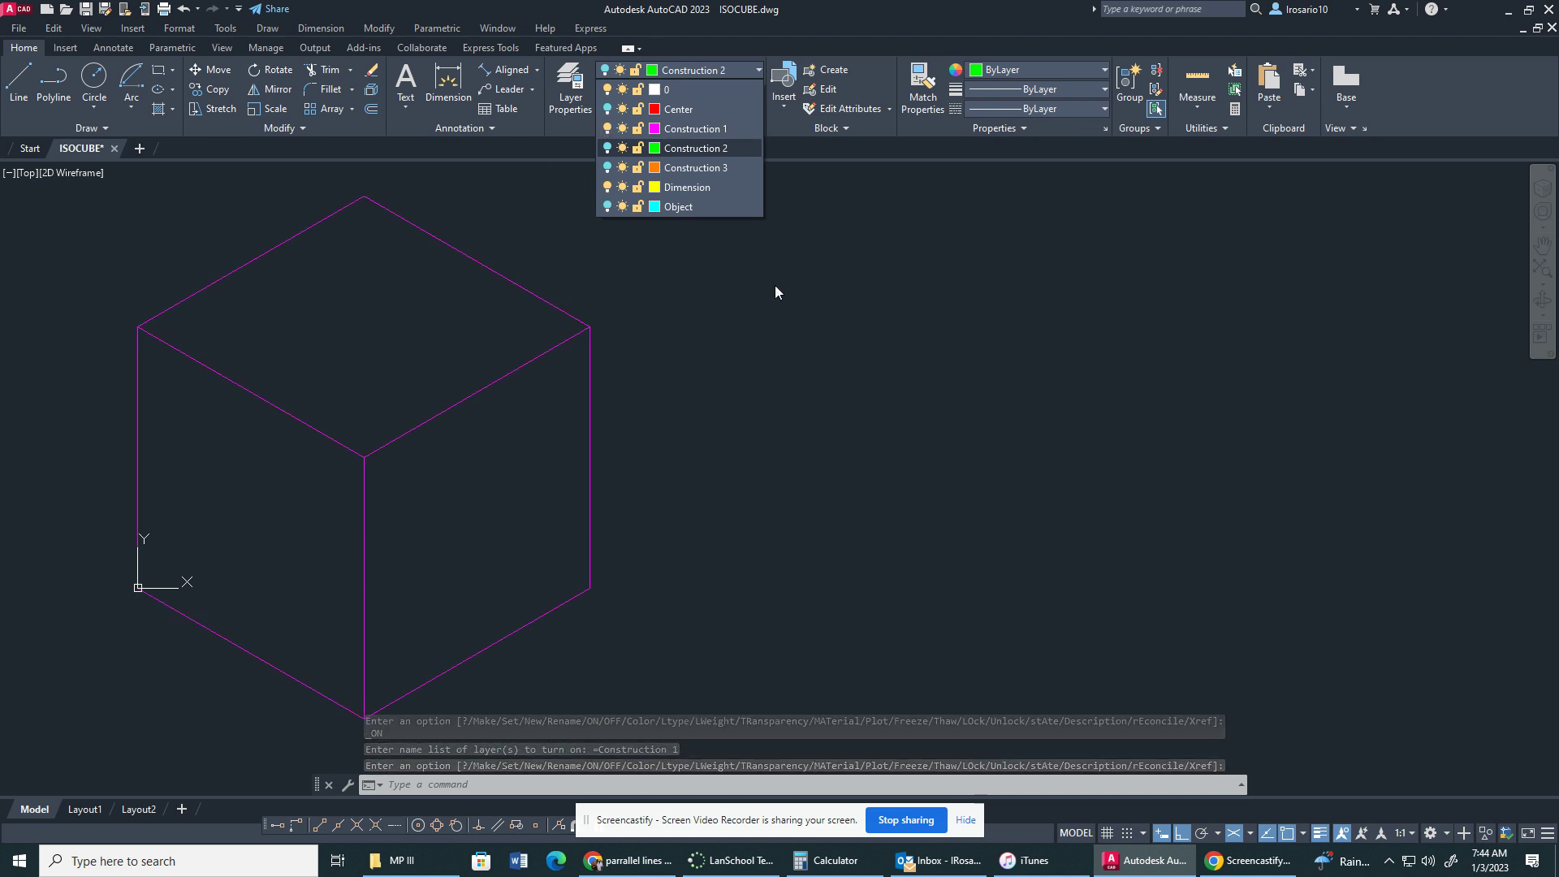
click(607, 109)
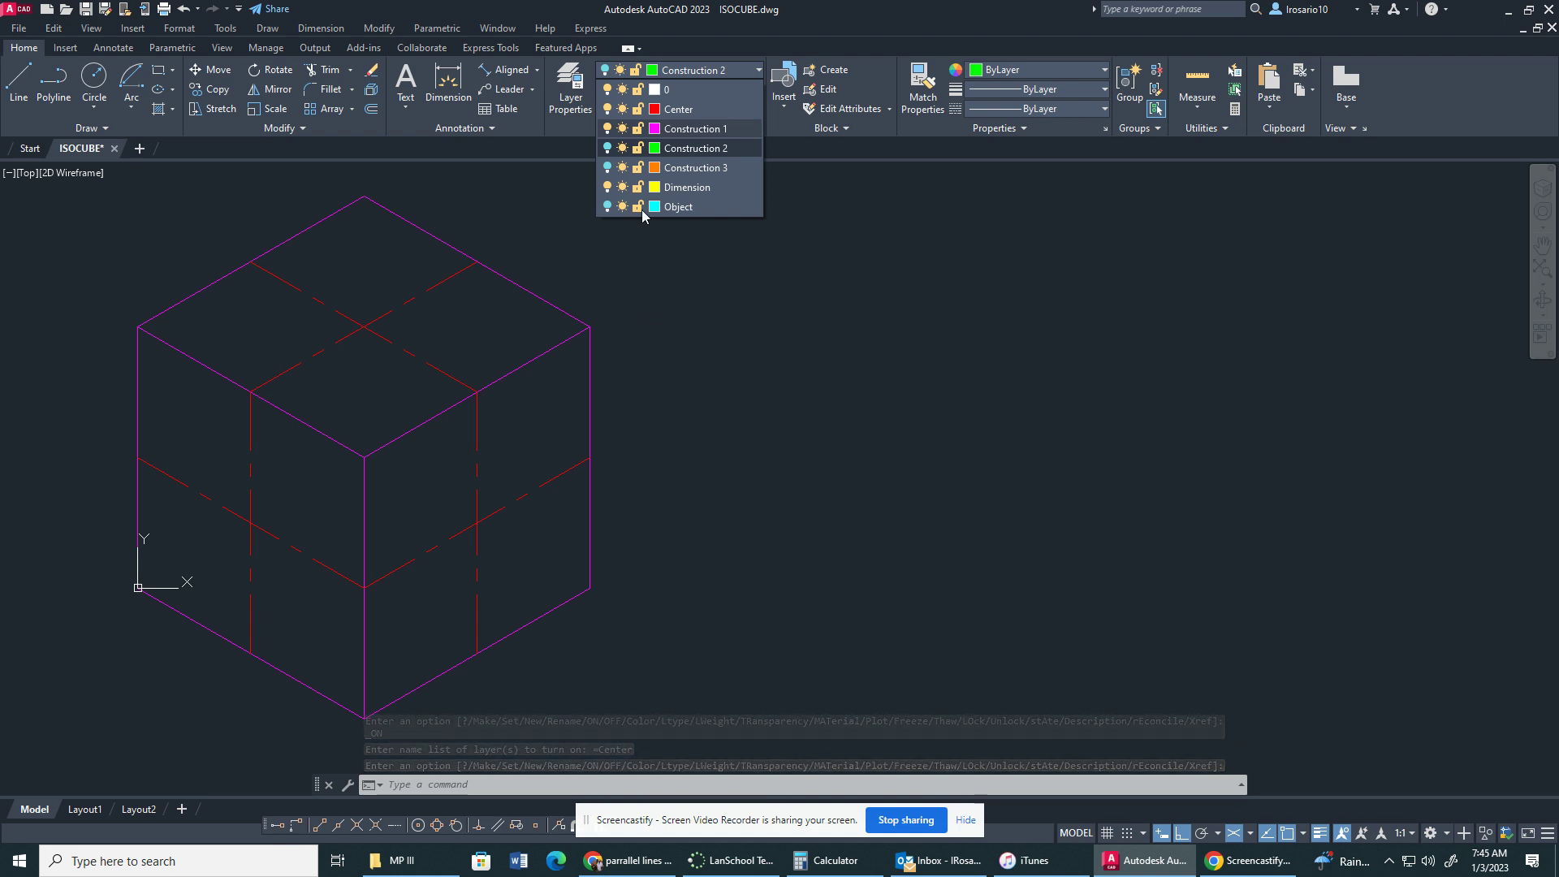
click(608, 168)
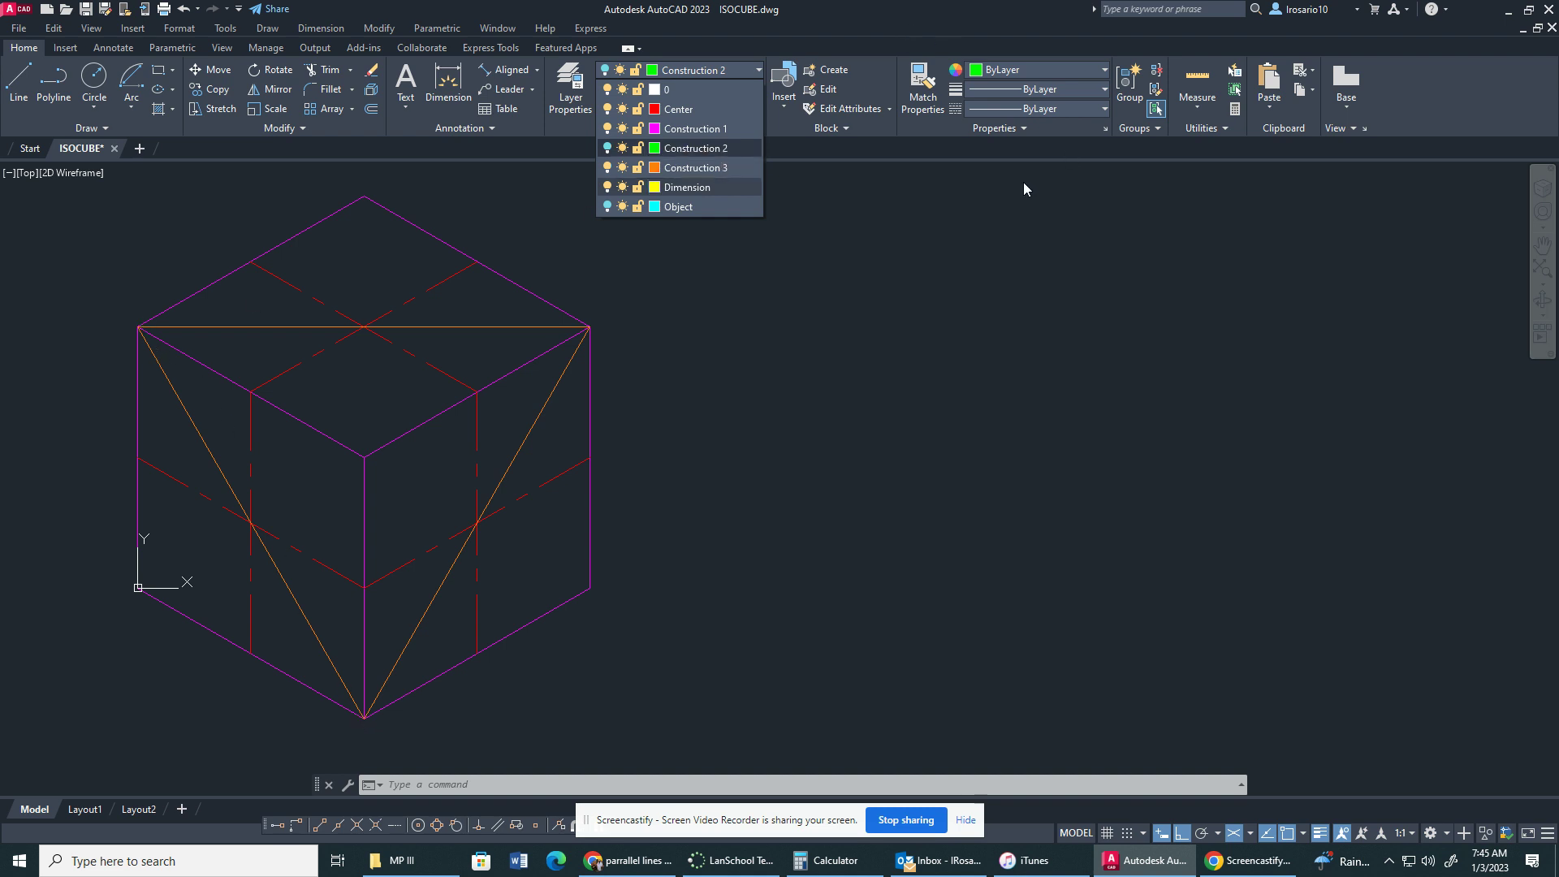
click(607, 148)
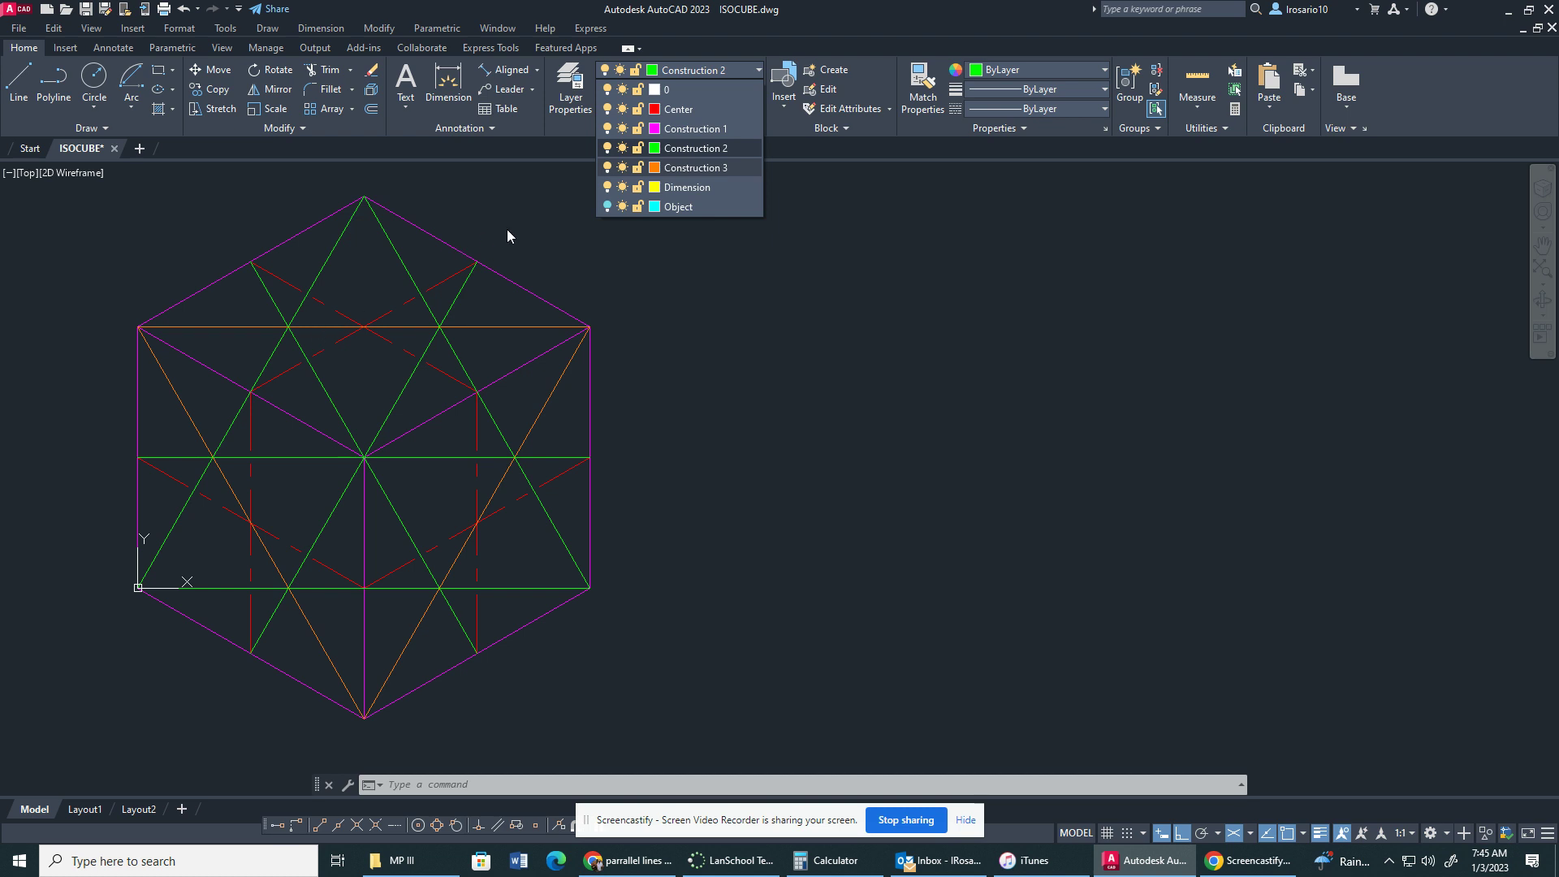
click(607, 207)
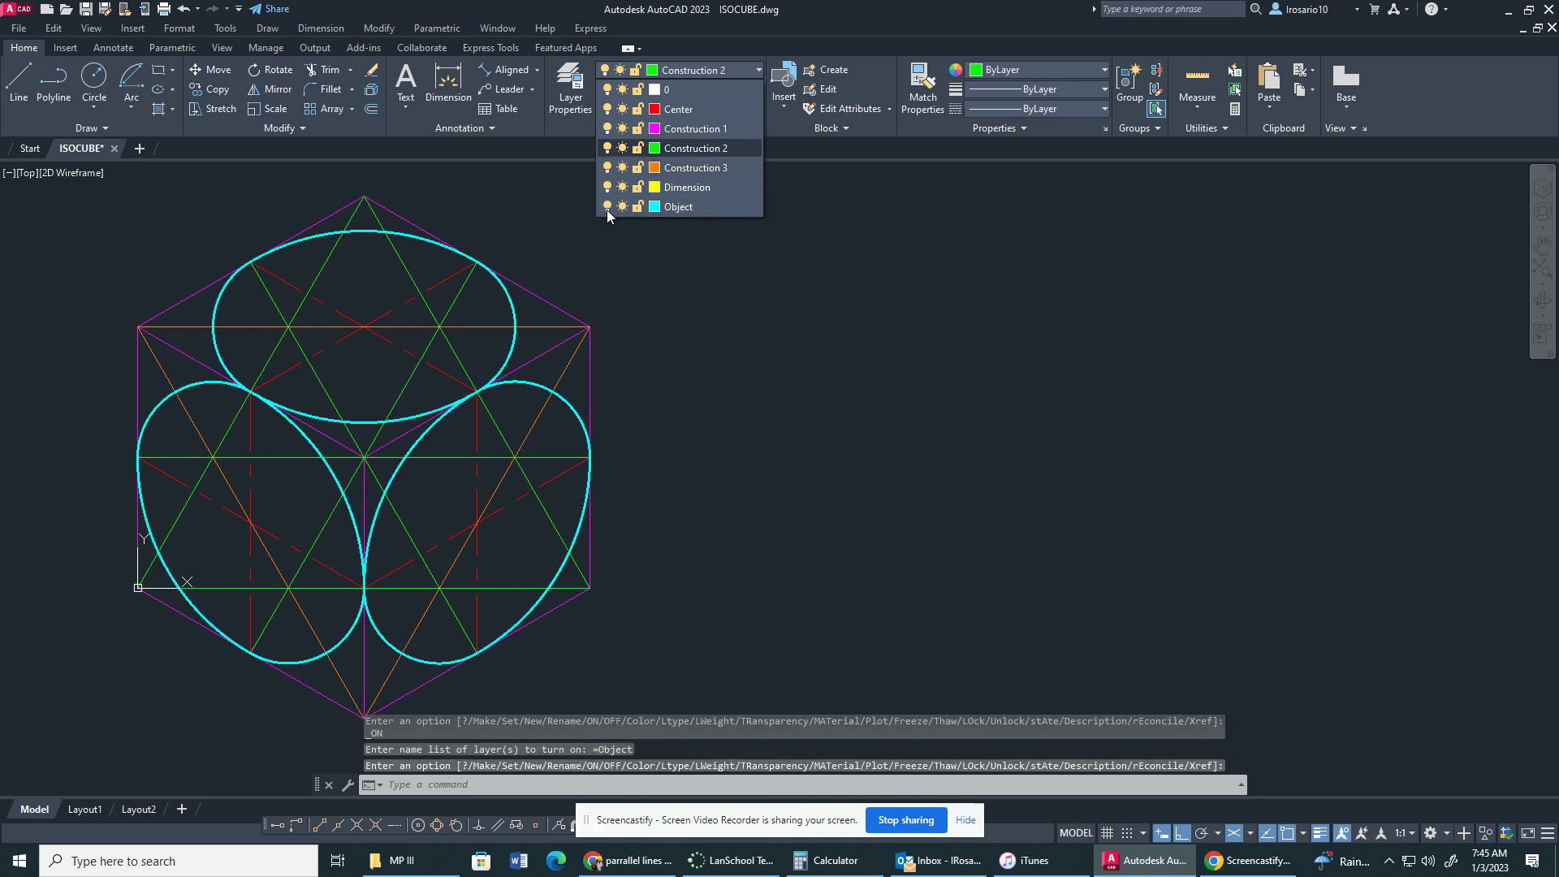
click(689, 338)
Step: Make Construction 1 the current layer and, in the Left isoplane, draw a 5-unit line straight up beside the existing cube
click(689, 70)
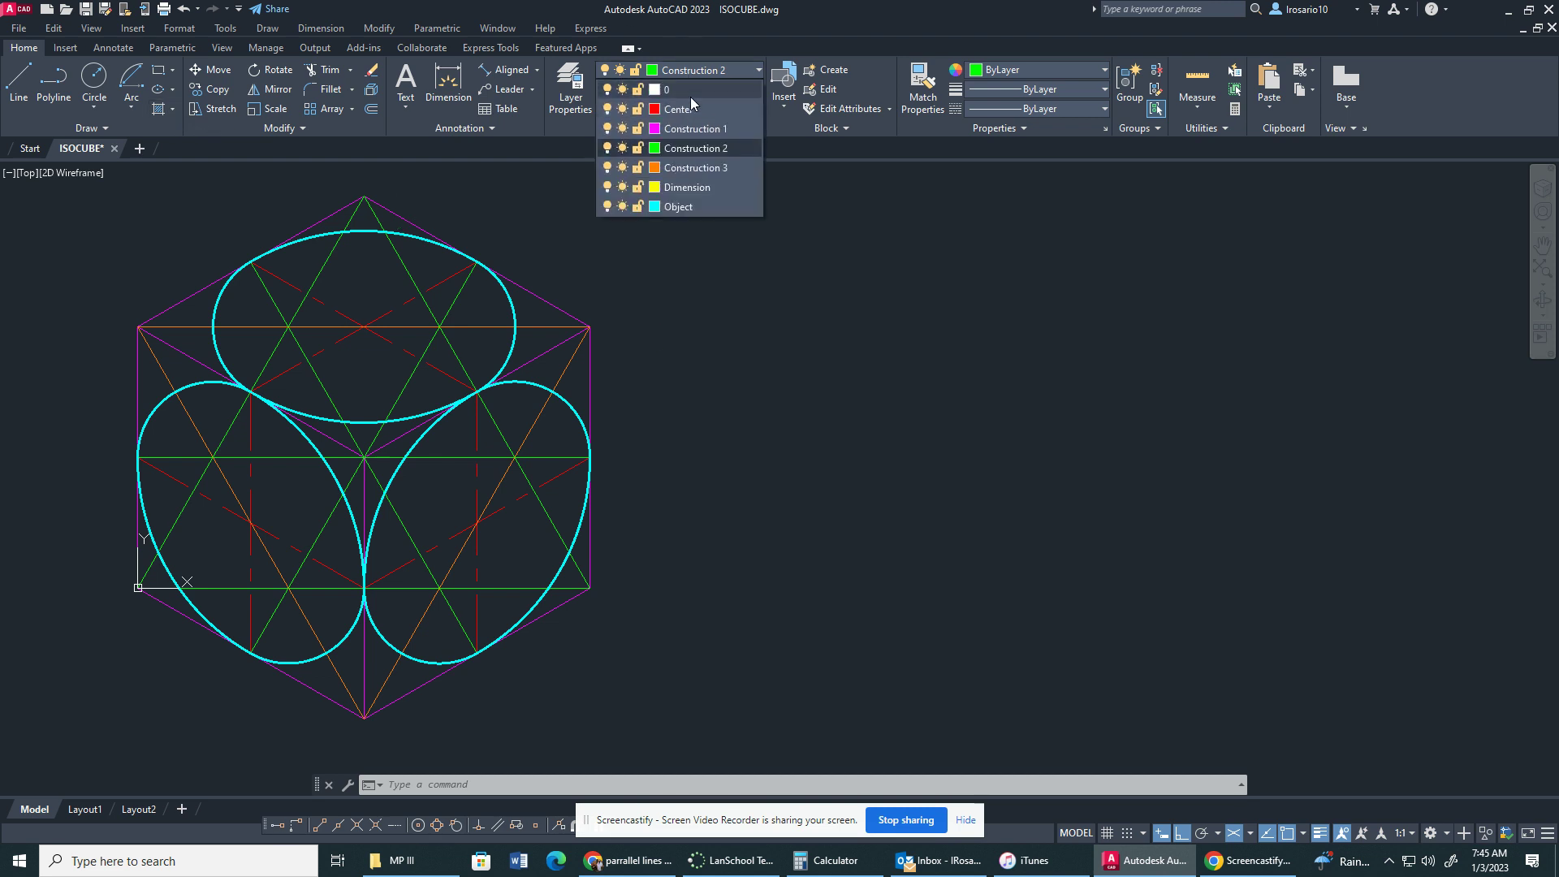
click(679, 134)
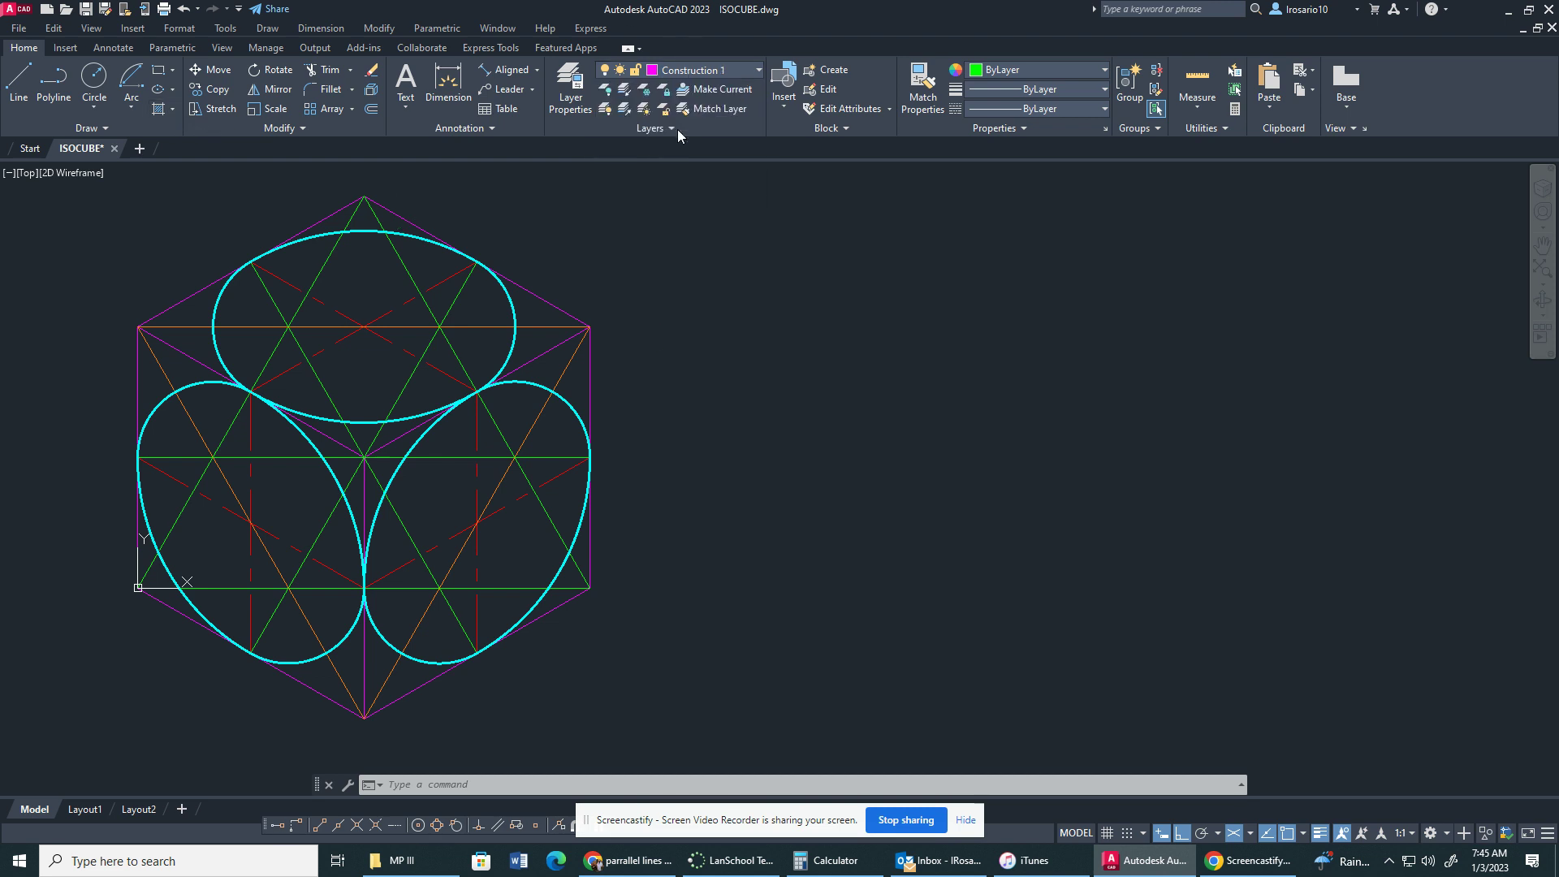
click(16, 81)
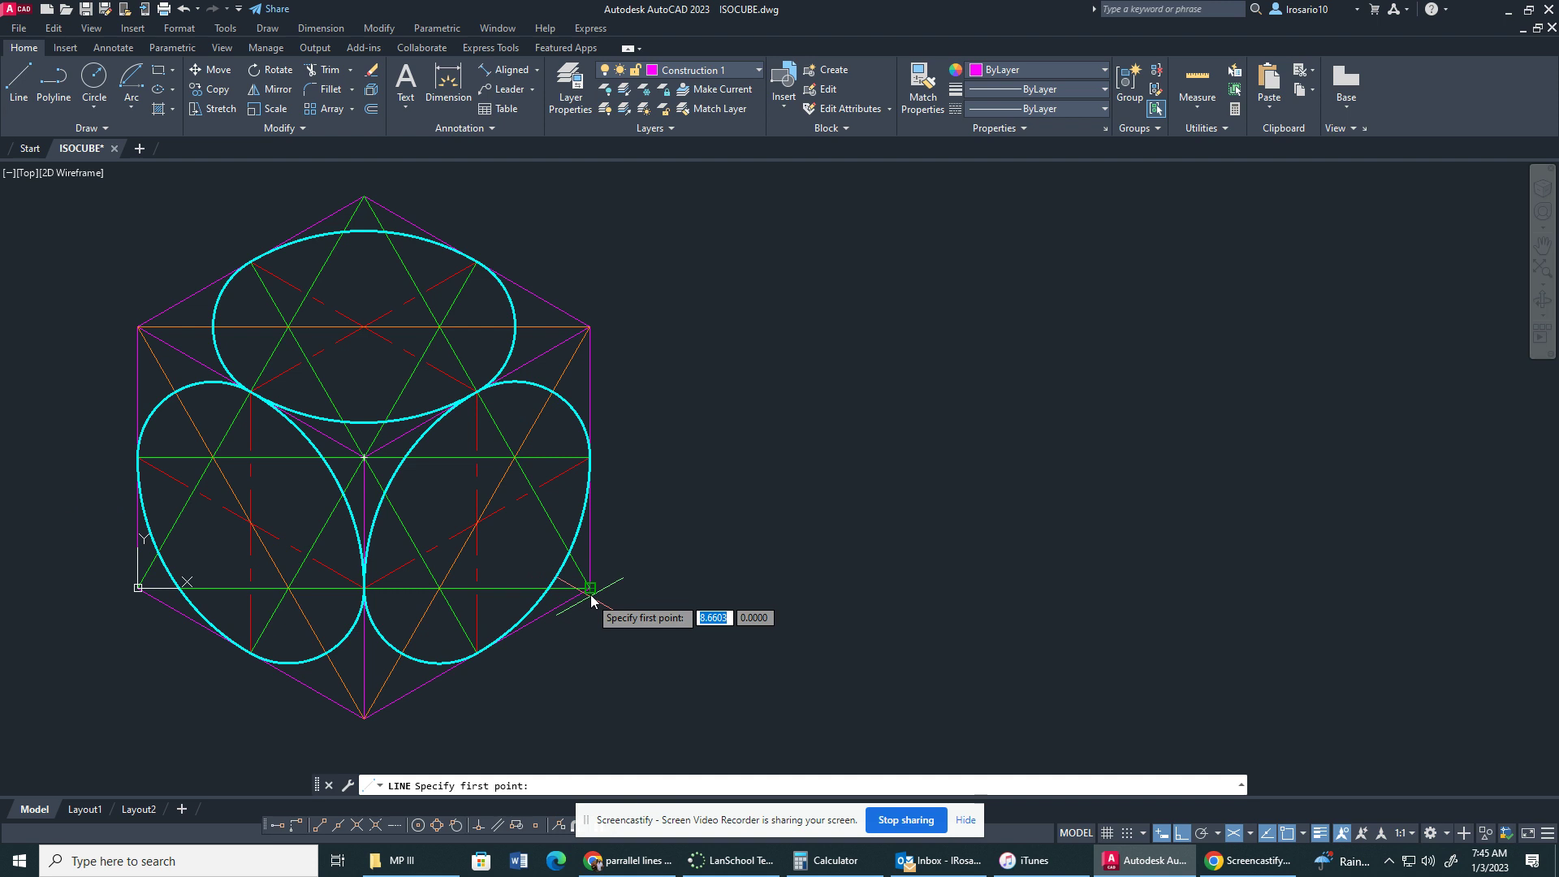
click(714, 588)
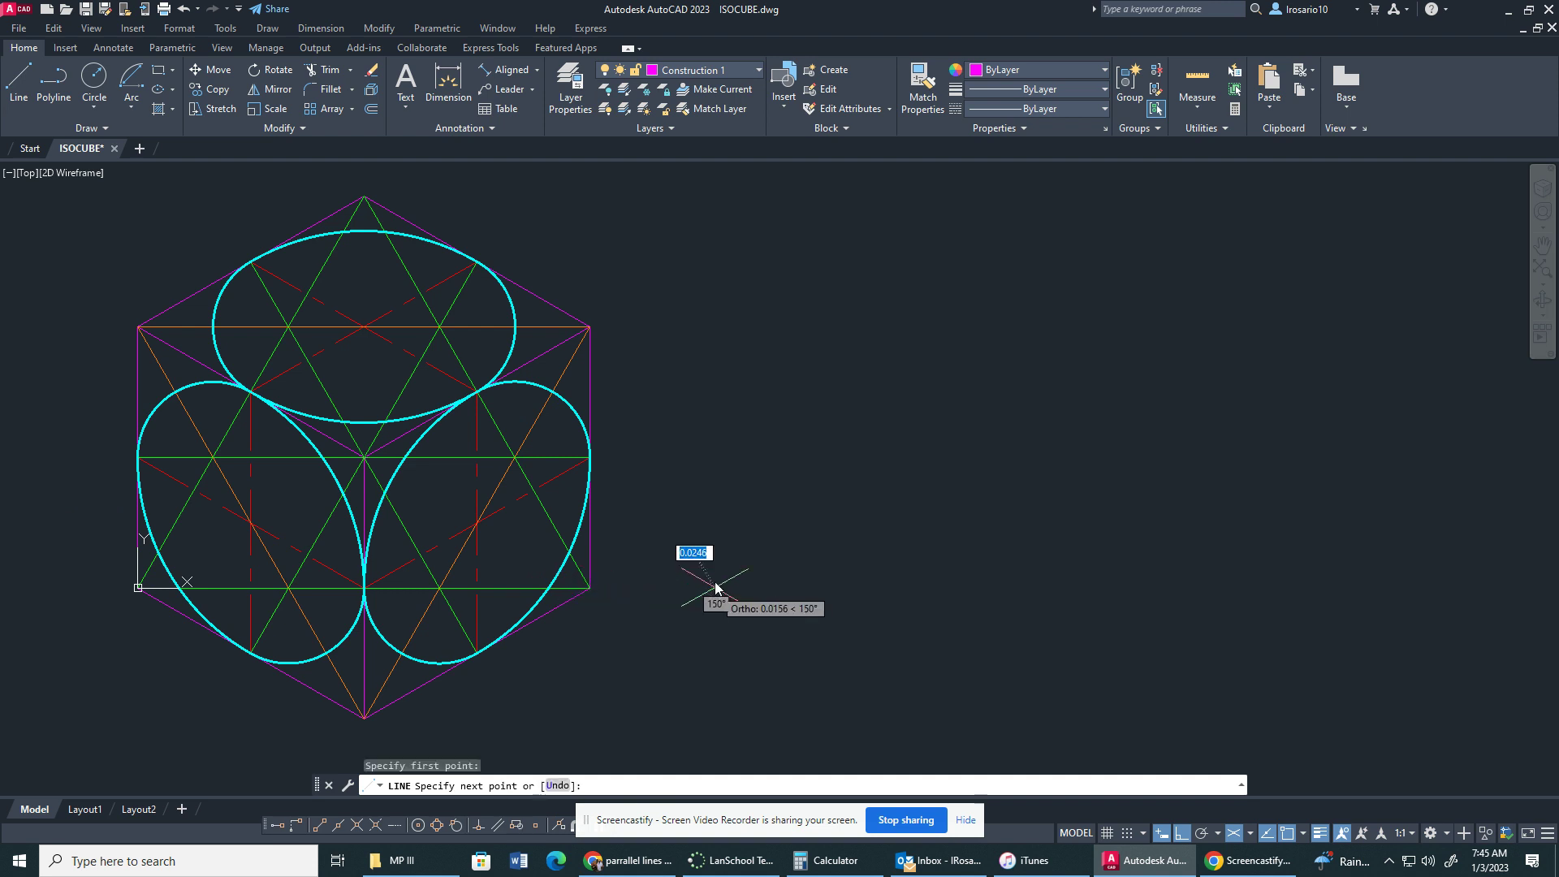
key(F5)
key(F5)
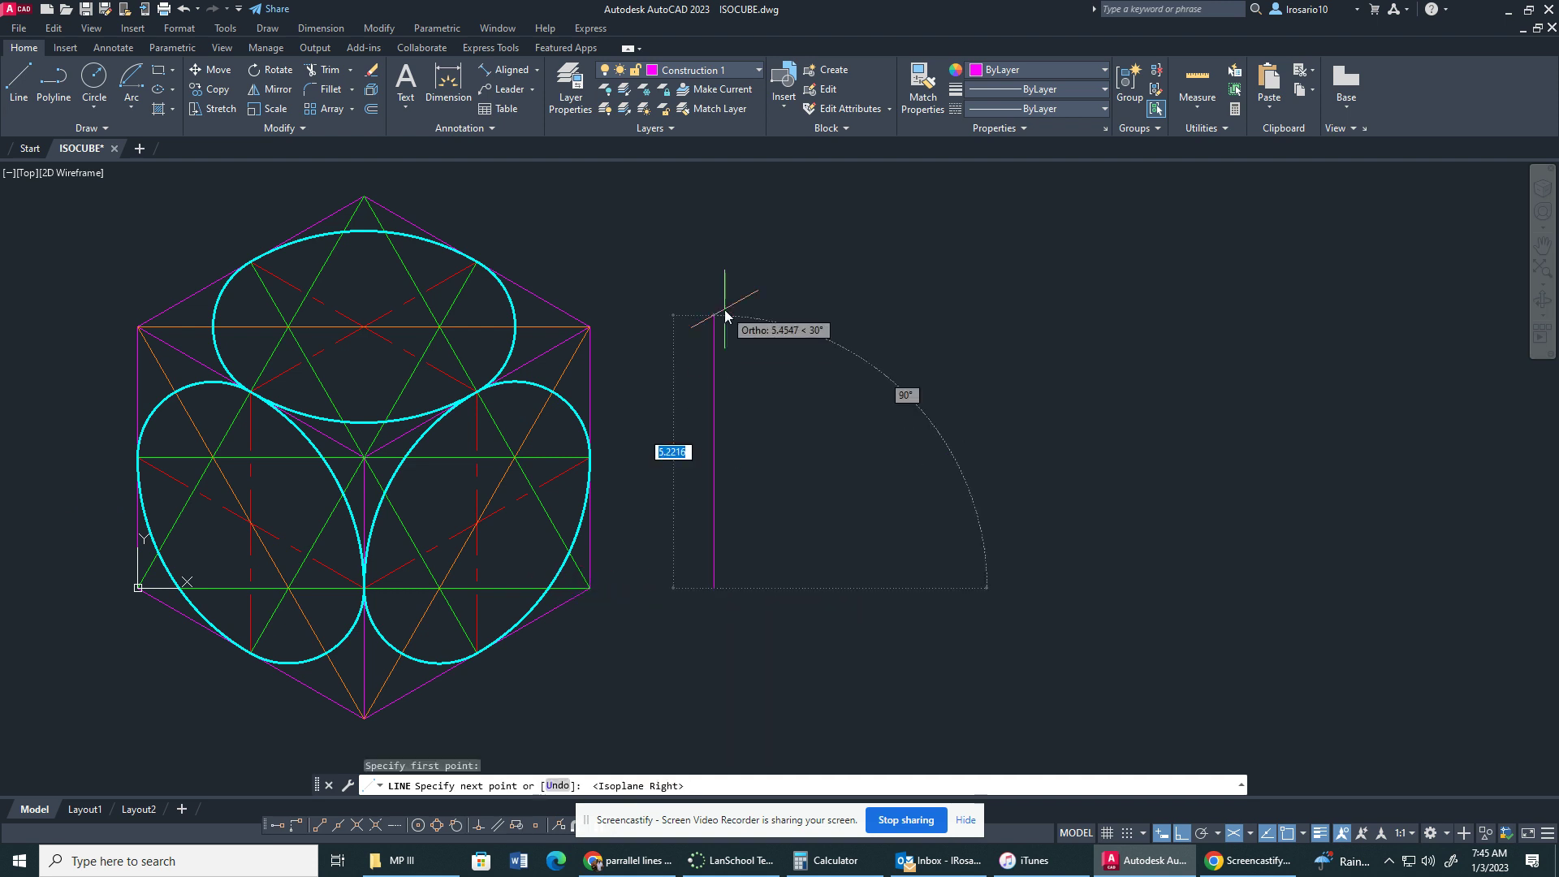
text(5)
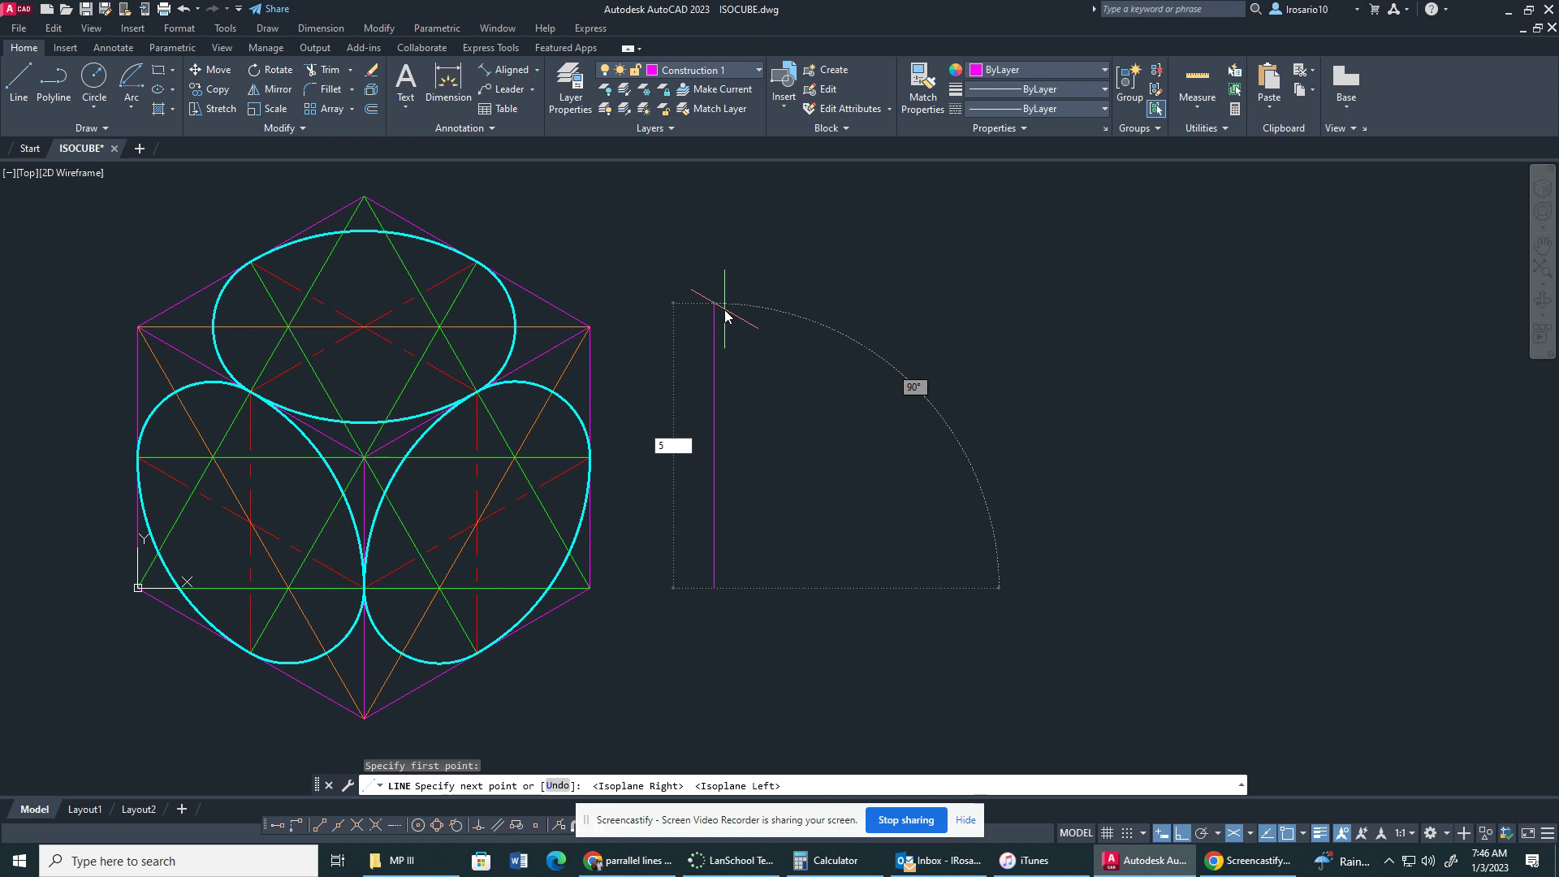
key(Return)
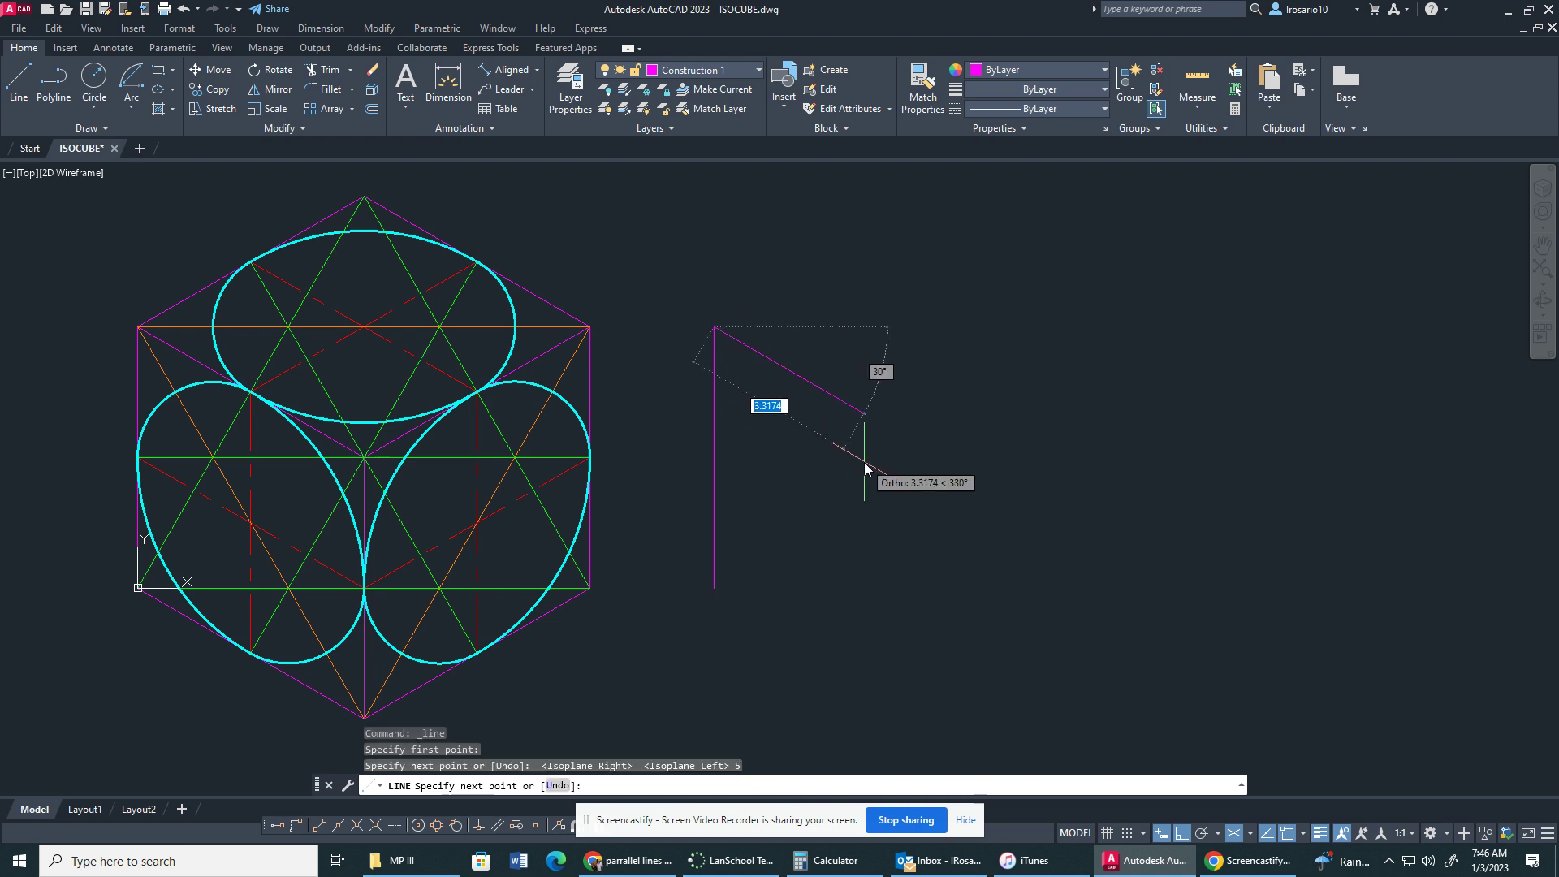
Step: Complete the new cube's left face with a 5-unit edge at 330°, a 5-unit edge straight down and a closing line to the start point
text(5)
key(Return)
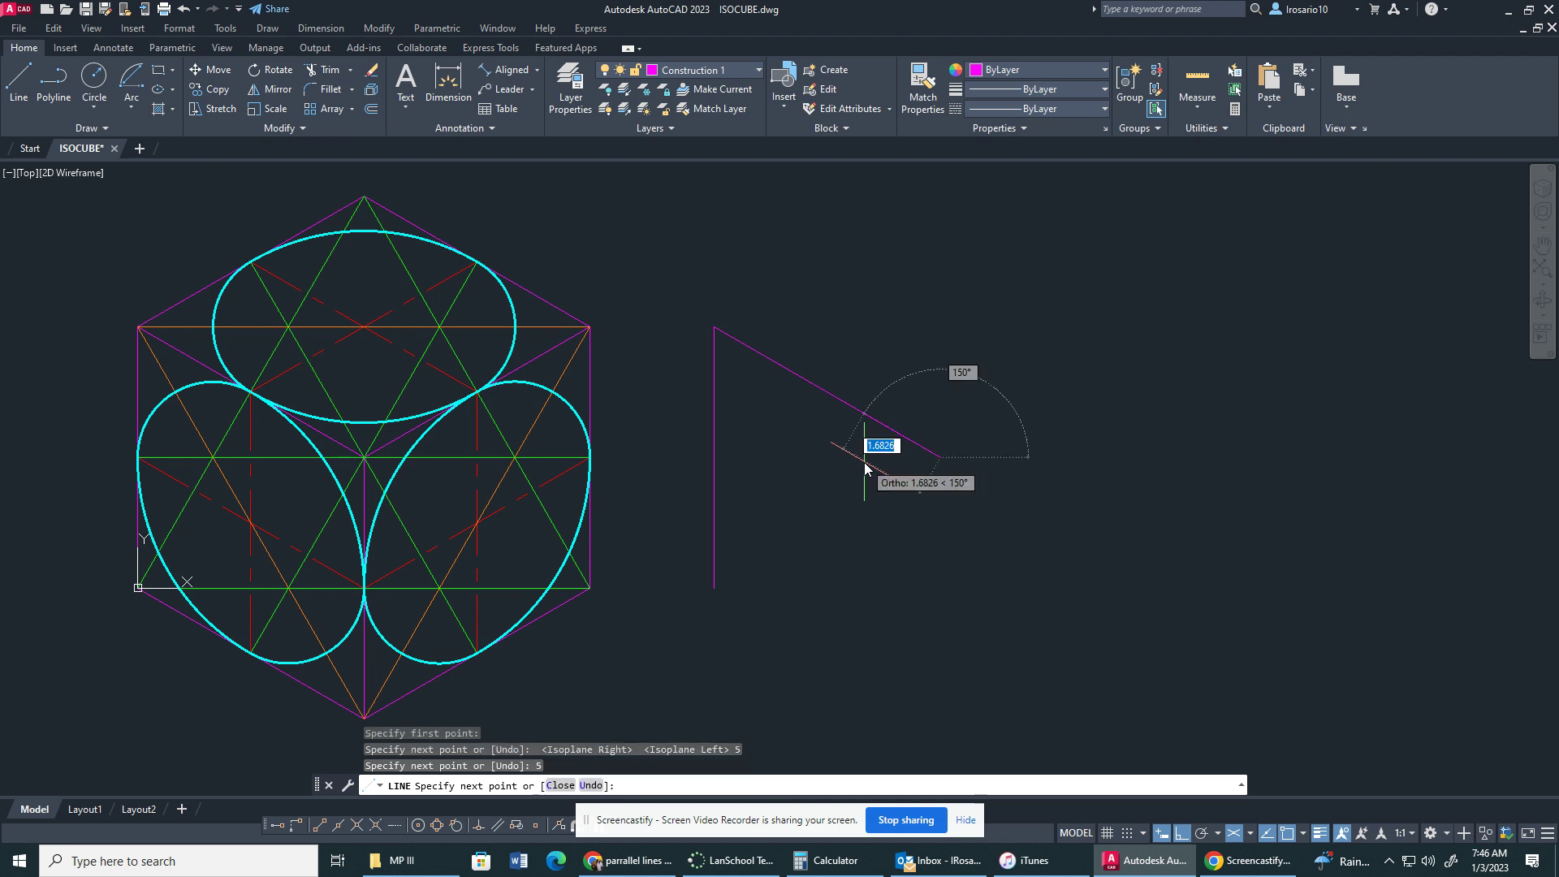
text(5)
key(Return)
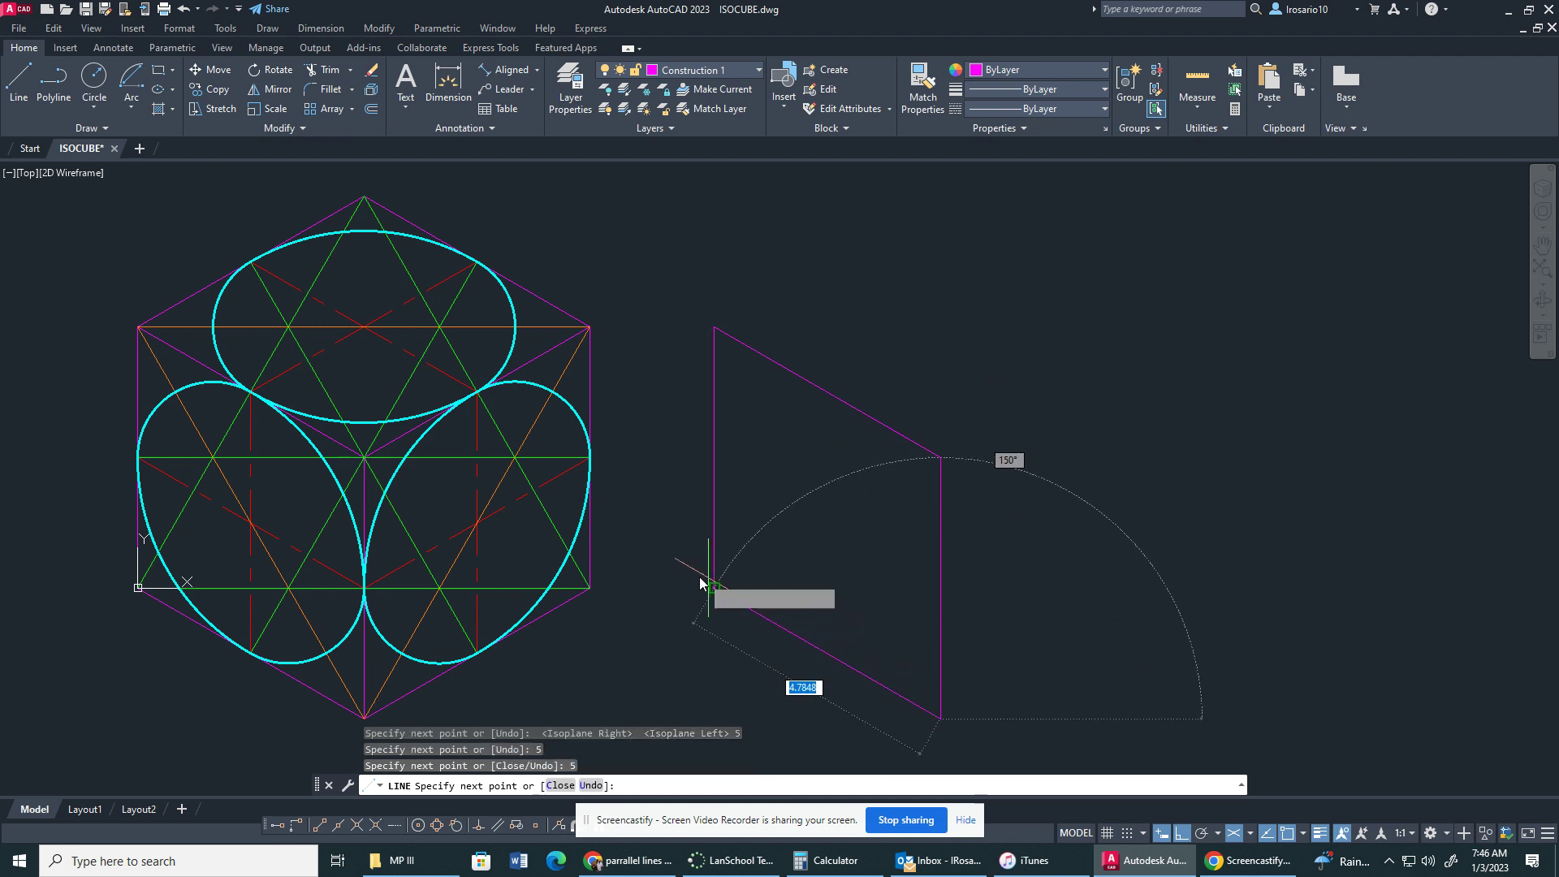
click(712, 588)
key(Escape)
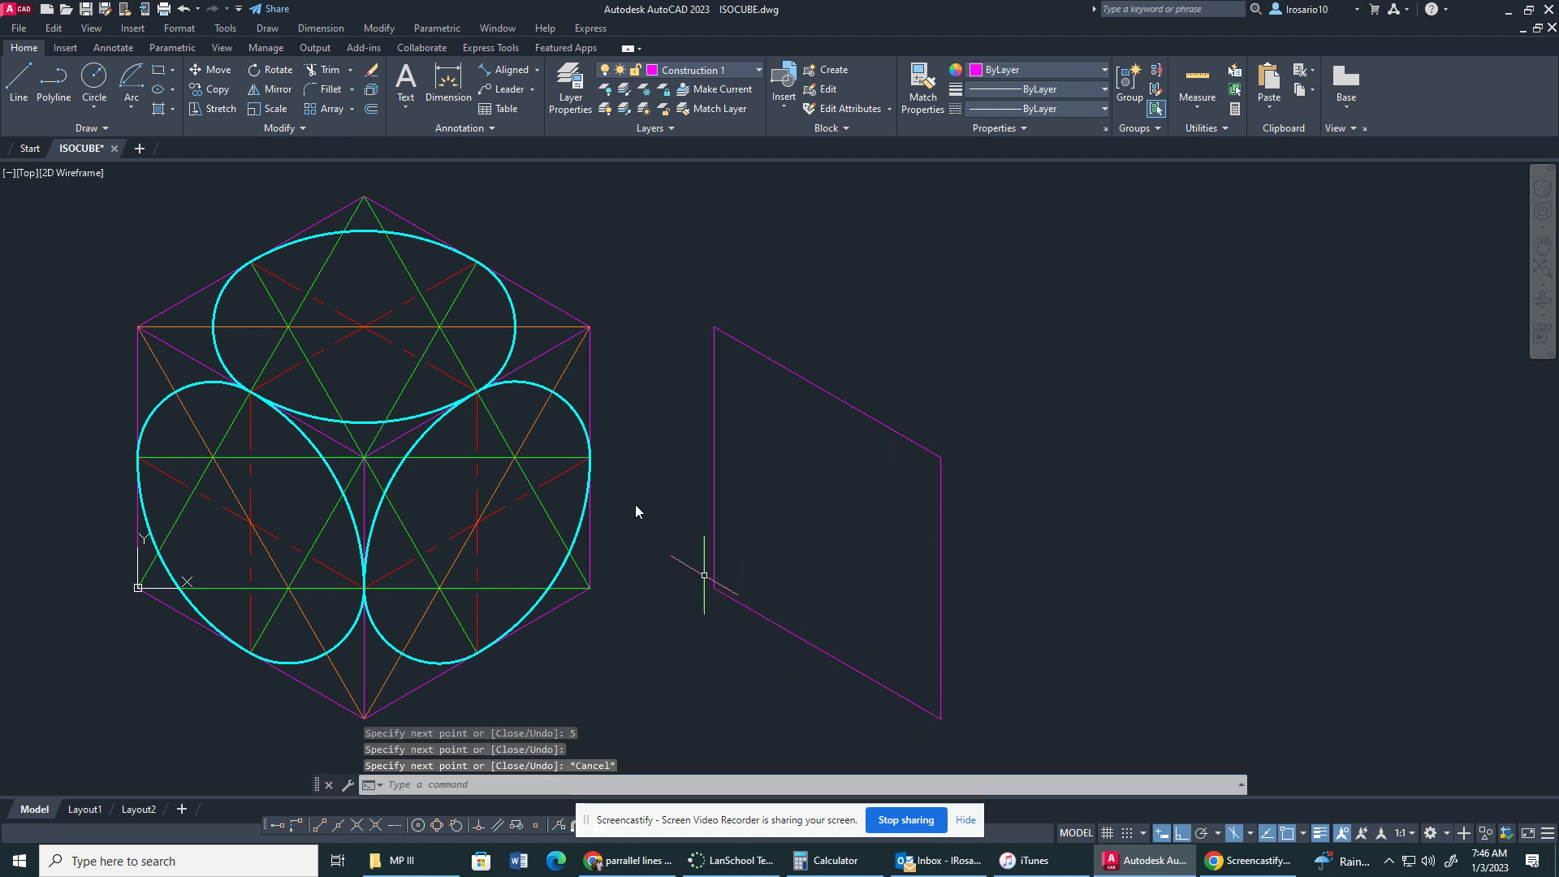
Step: In the Top isoplane, draw the top face from the left face's upper outer corner with 5-unit edges at 30° and 330°, ending at the front corner
key(F5)
key(Return)
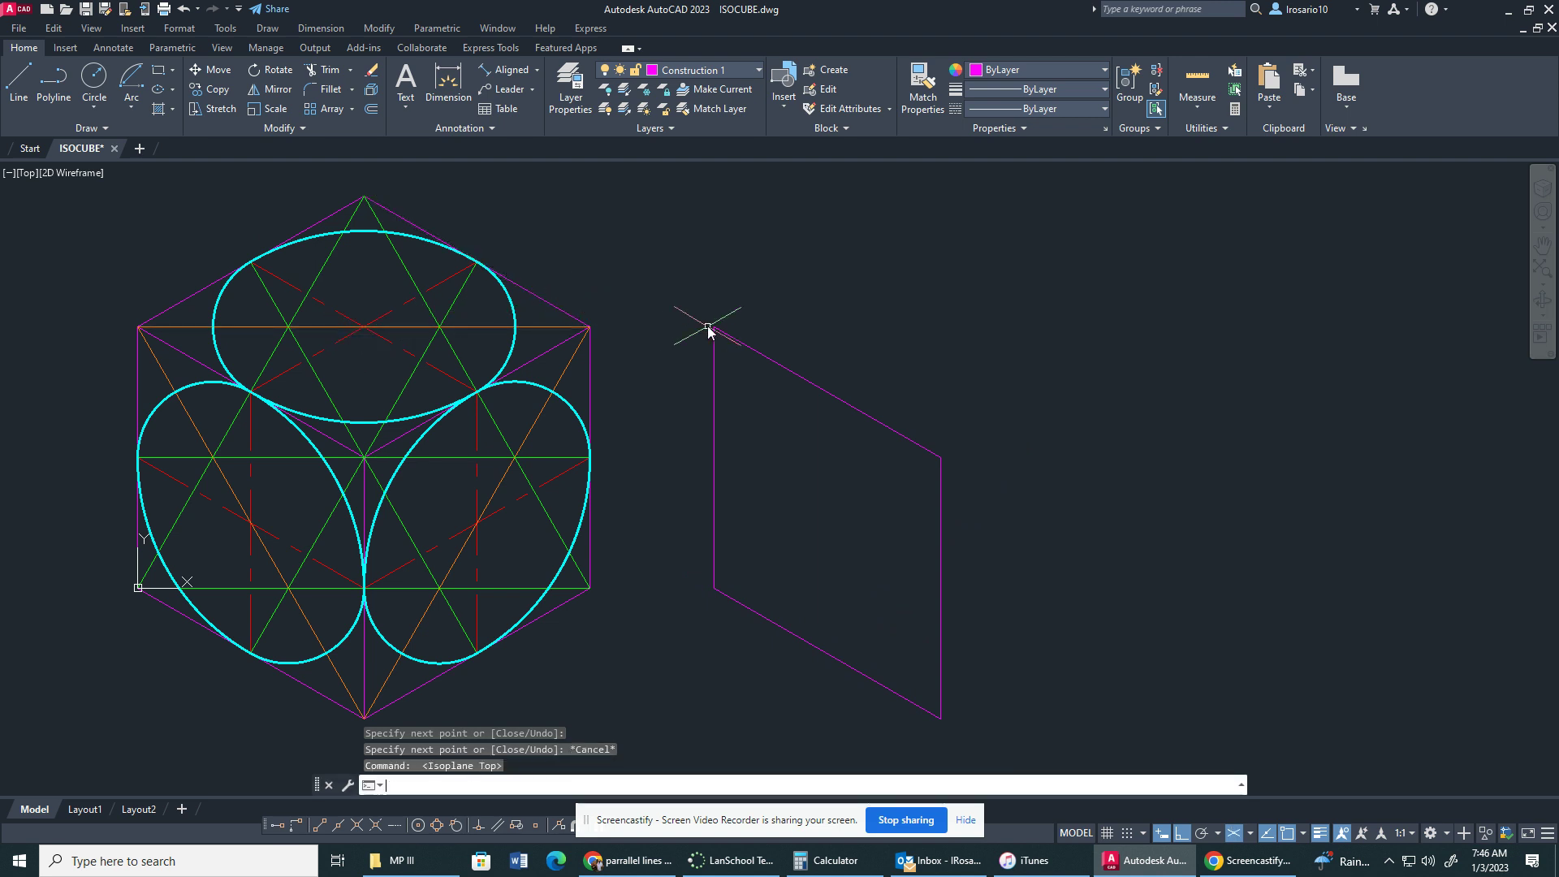
click(714, 327)
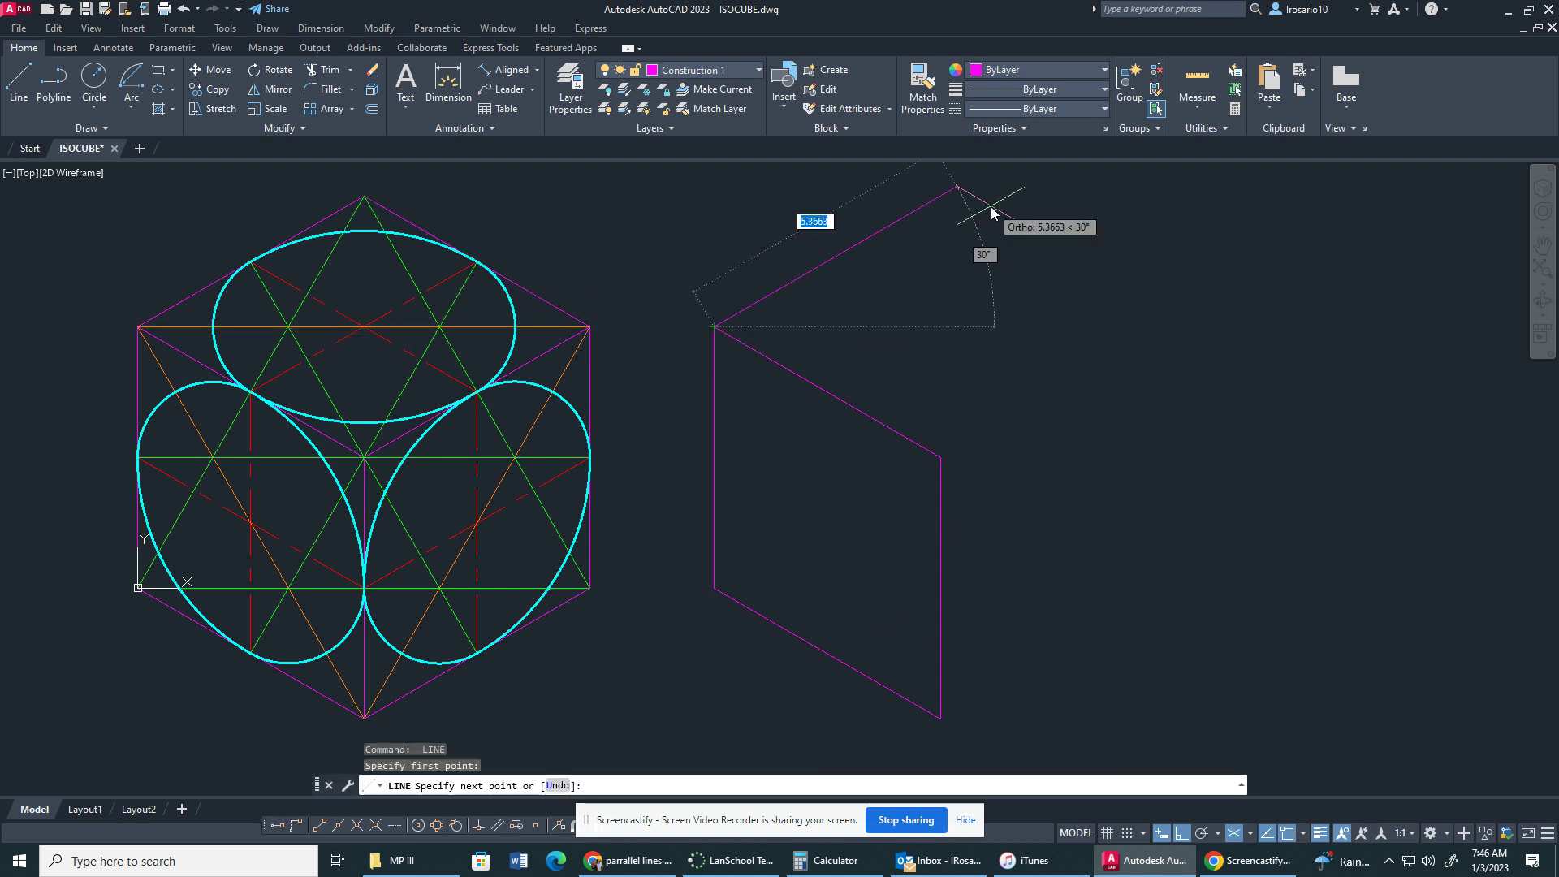
text(5.)
key(Return)
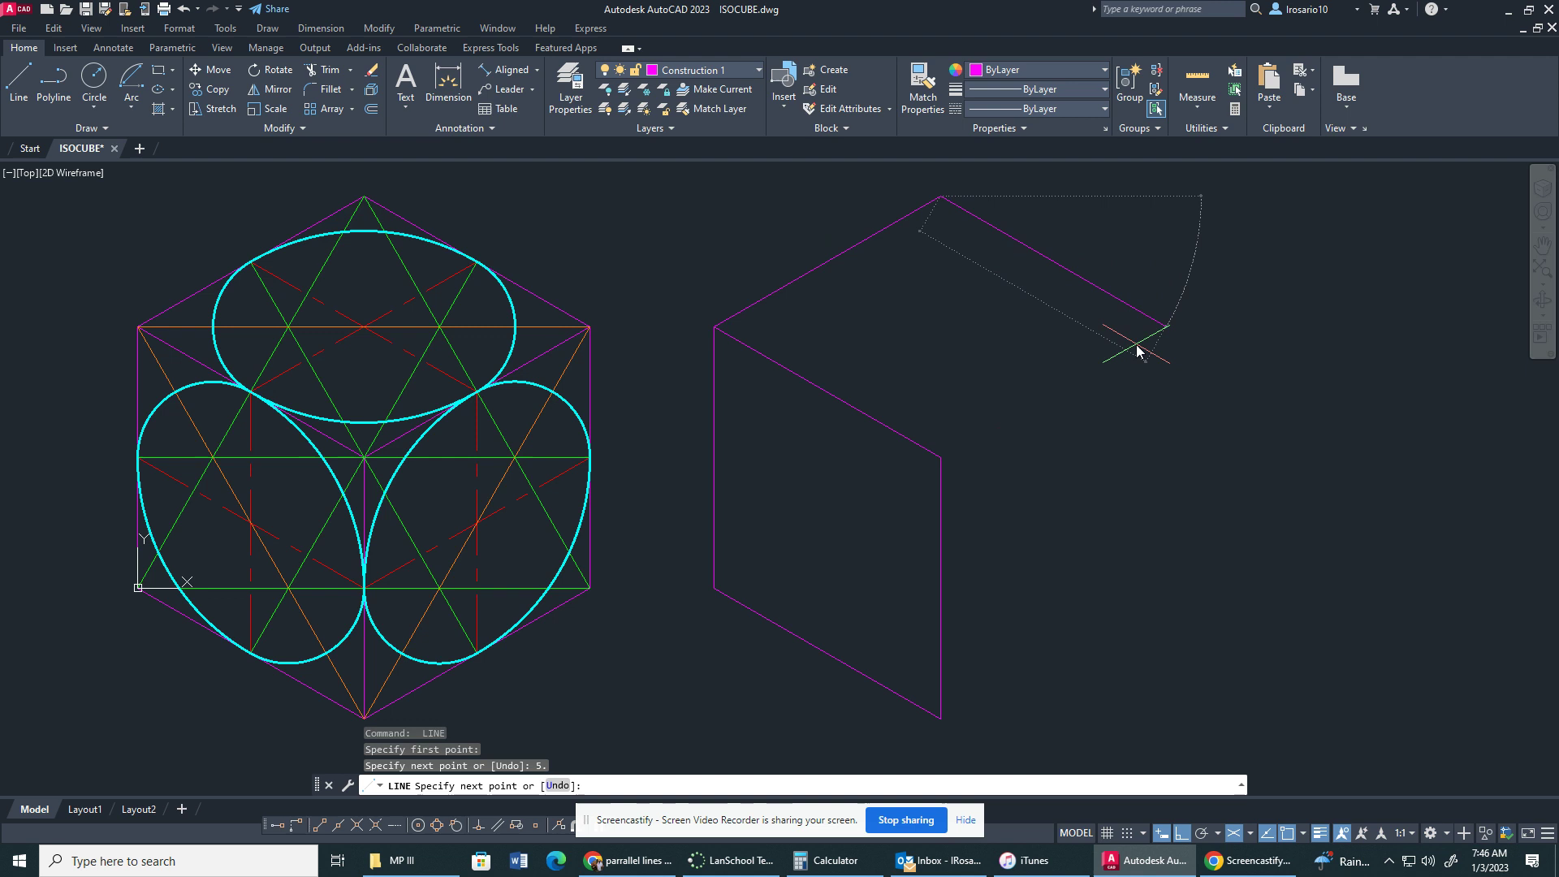
text(5)
key(Return)
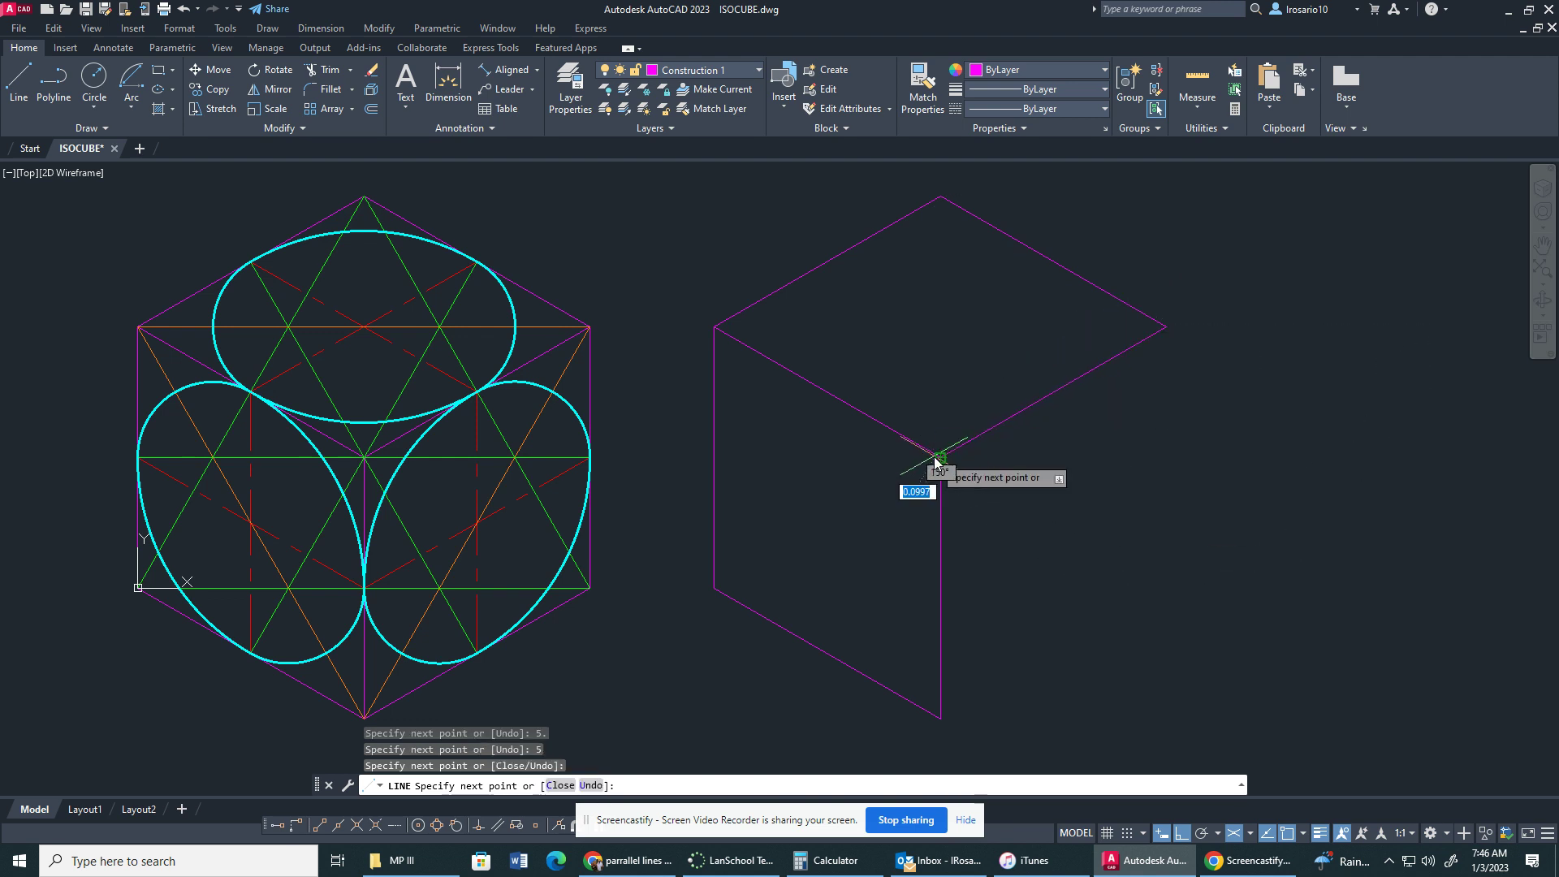
click(935, 463)
key(Return)
Step: In the Right isoplane, draw the right face's 5-unit vertical edge down from the top face's right corner and connect it to the bottom corner
key(Return)
key(F5)
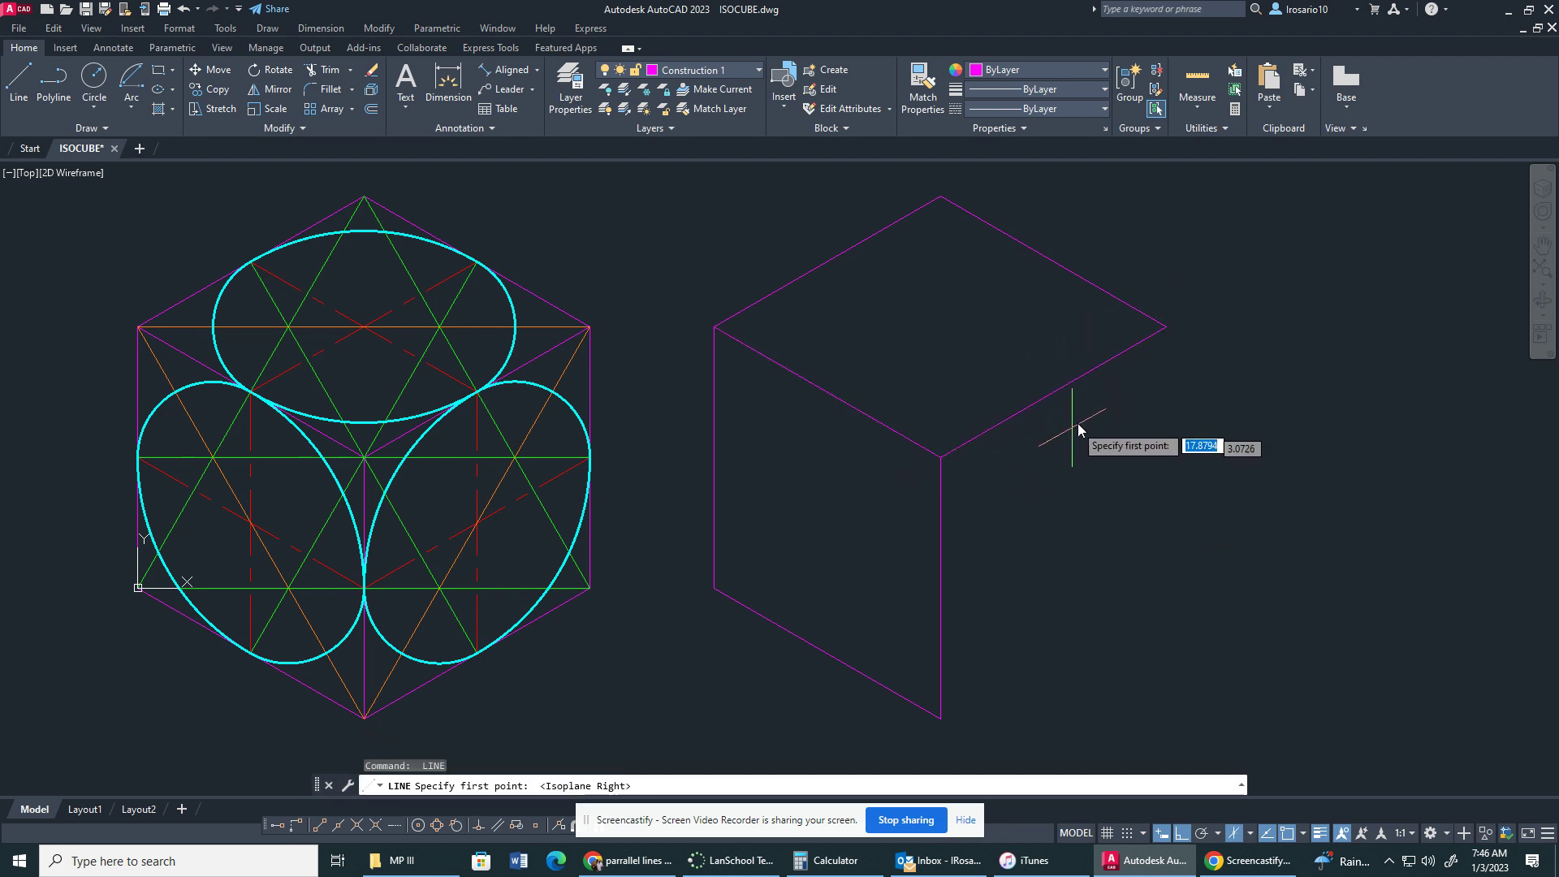
click(1161, 333)
text(5)
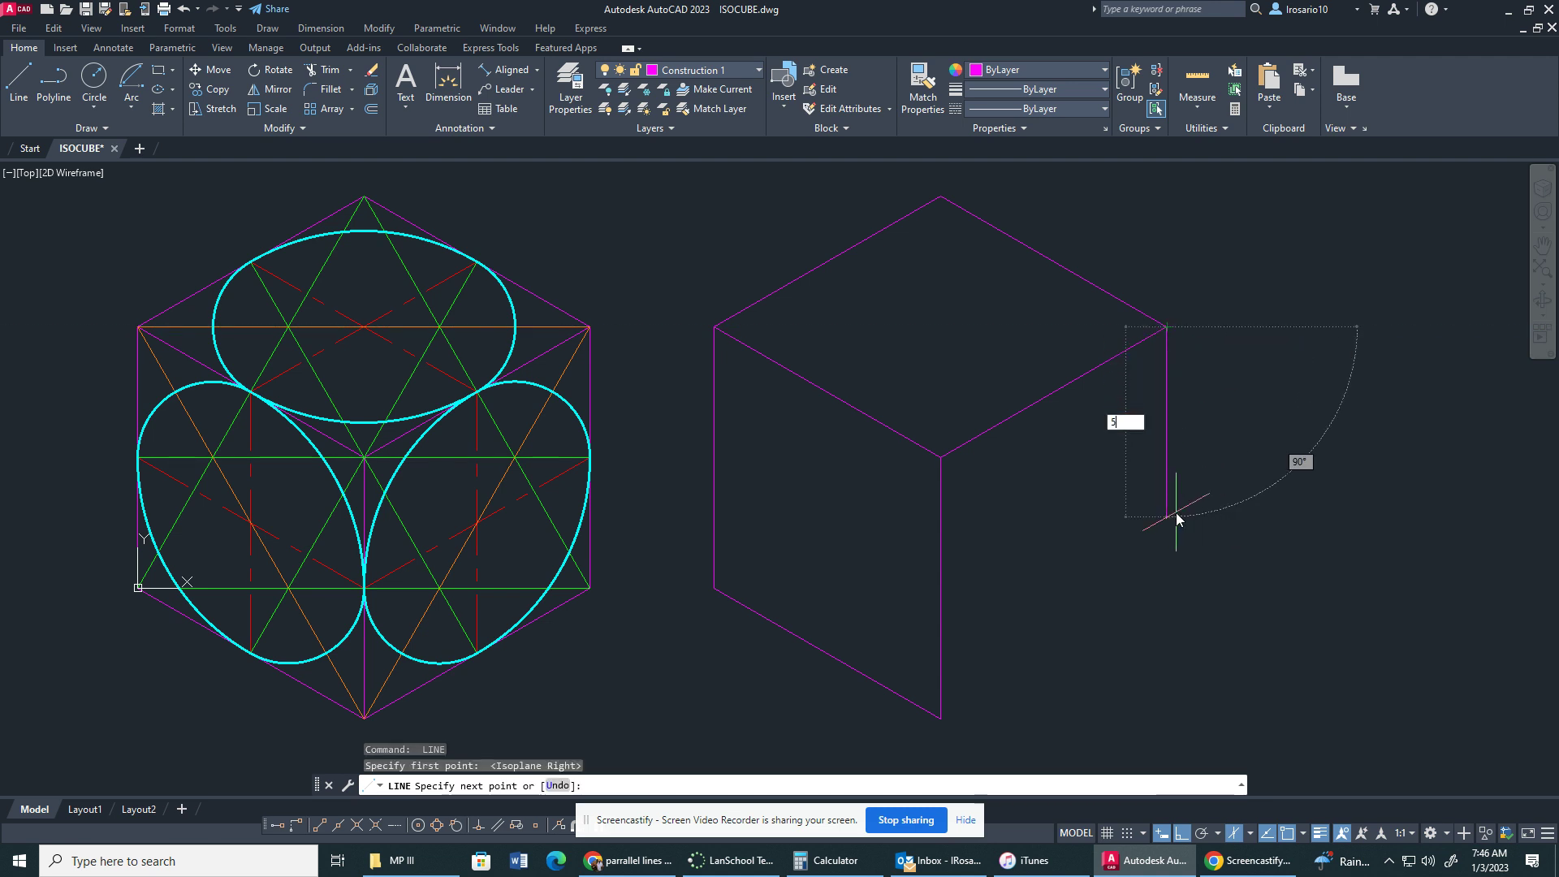
key(Return)
click(940, 717)
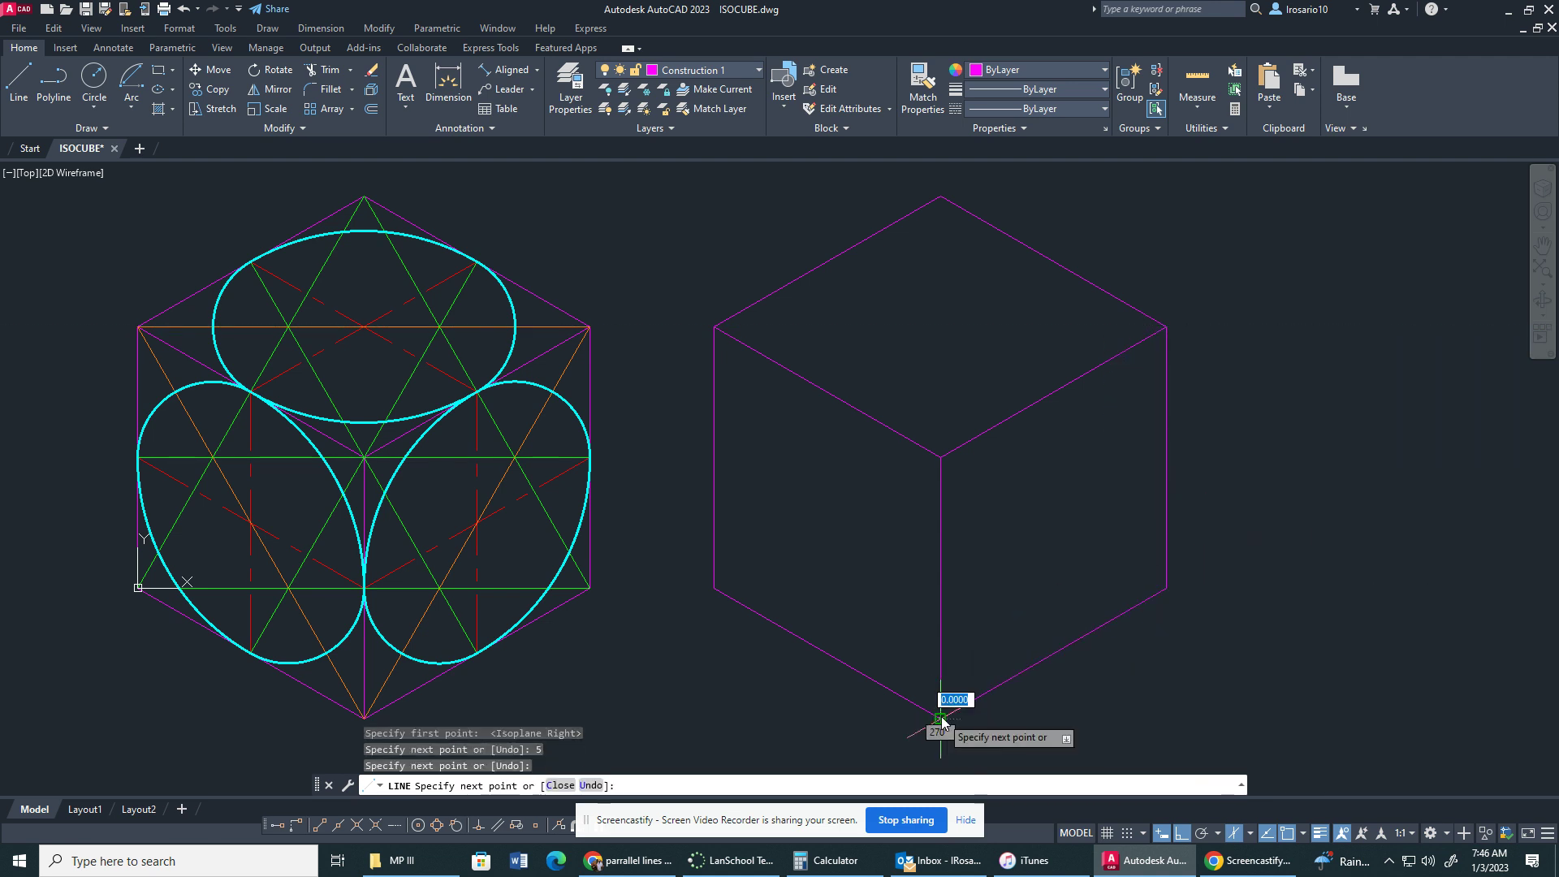
key(Escape)
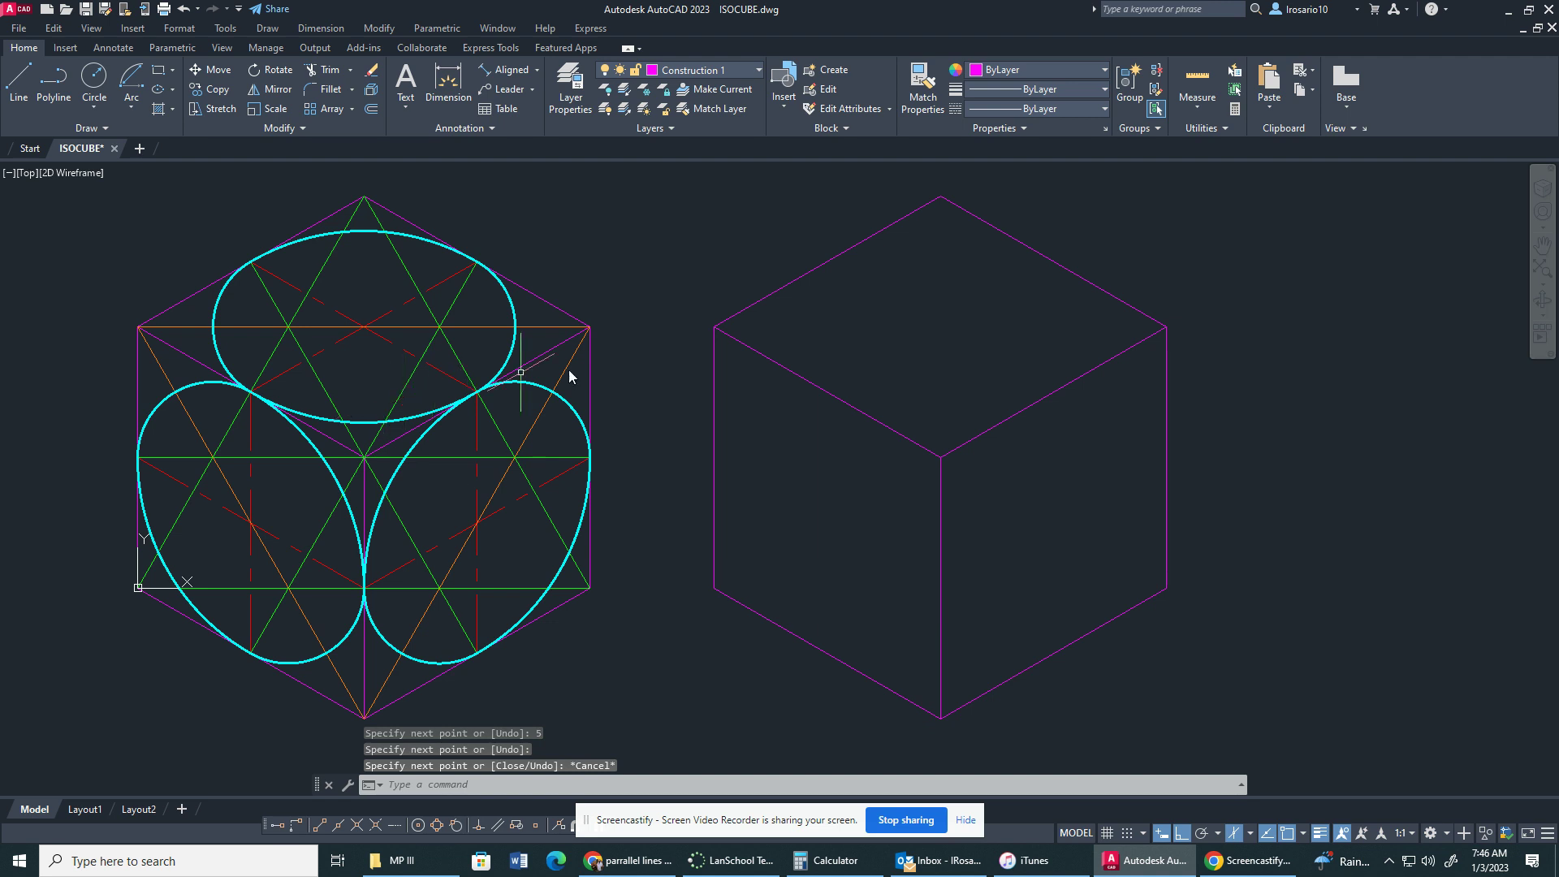
Step: Make Center the current layer and draw the new cube's right-face vertical center line between the midpoints of its upper and lower edges
click(681, 71)
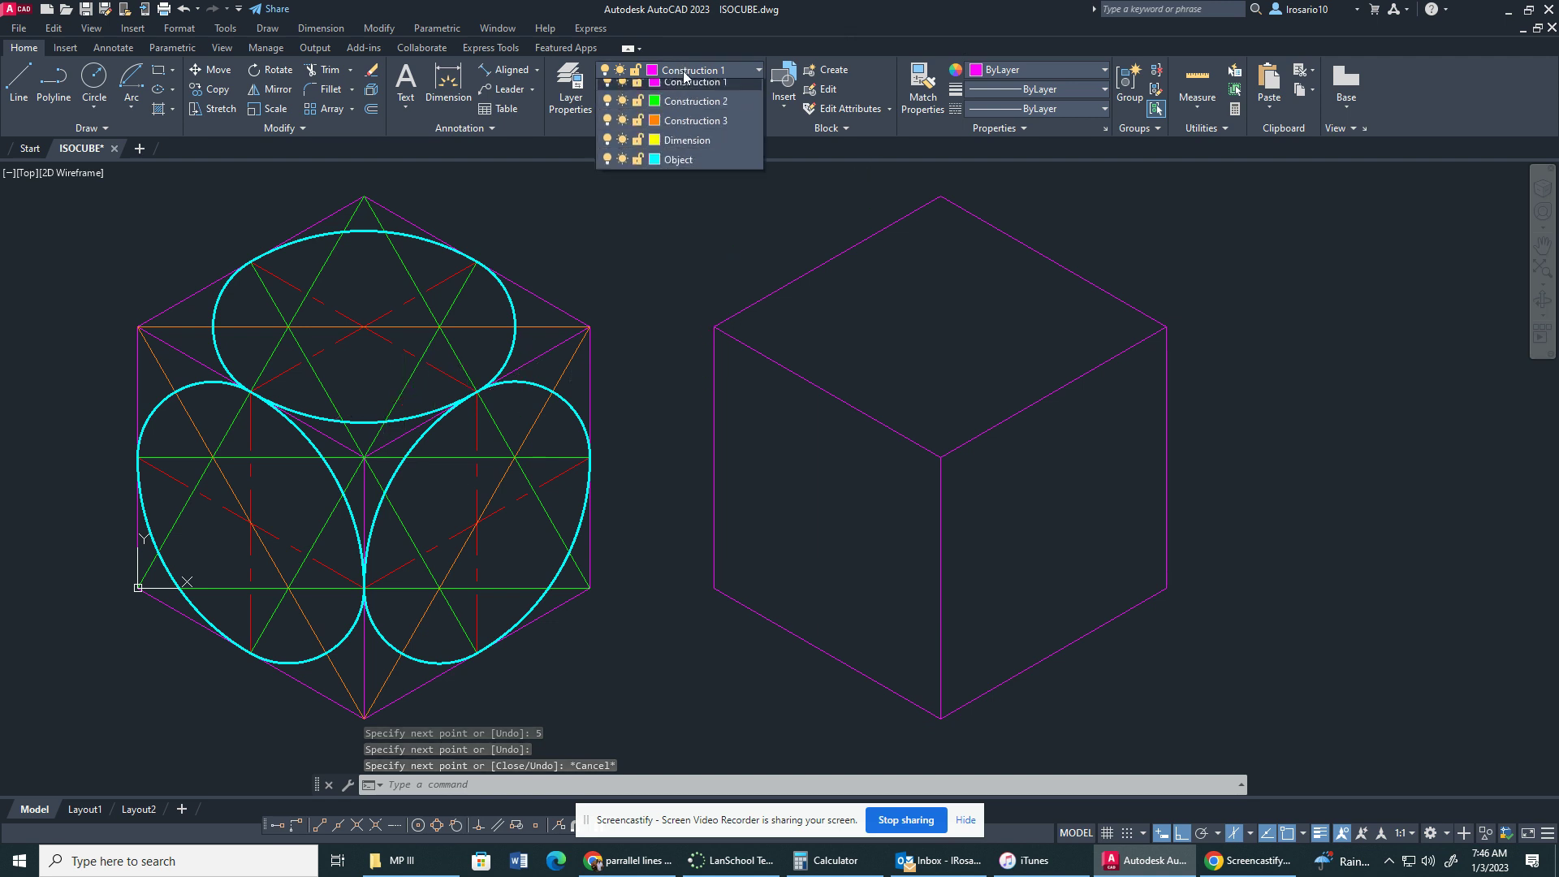
click(677, 114)
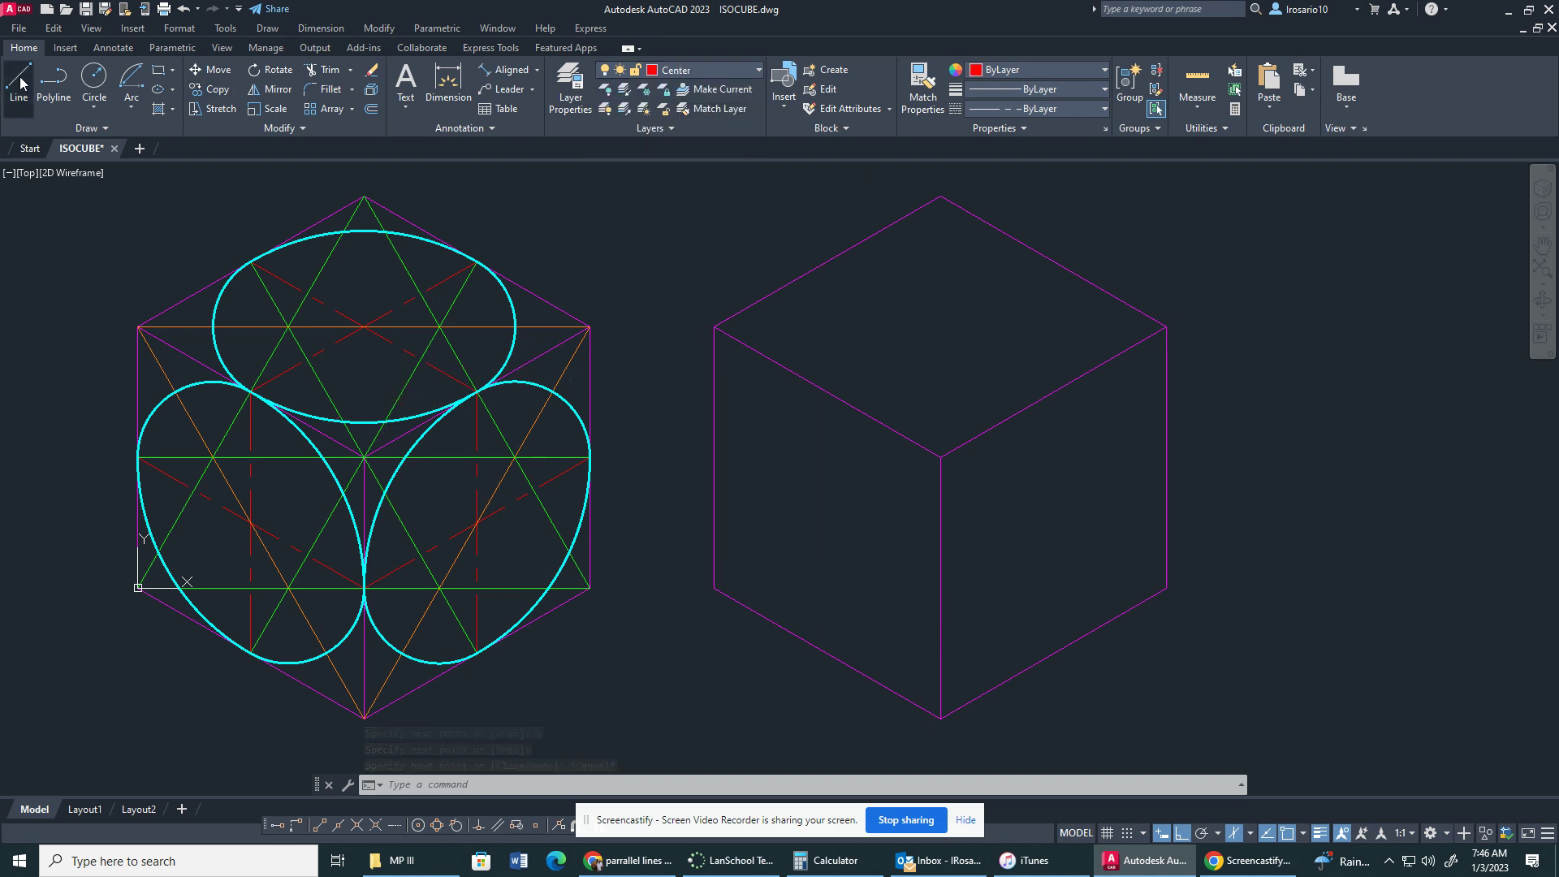
click(18, 80)
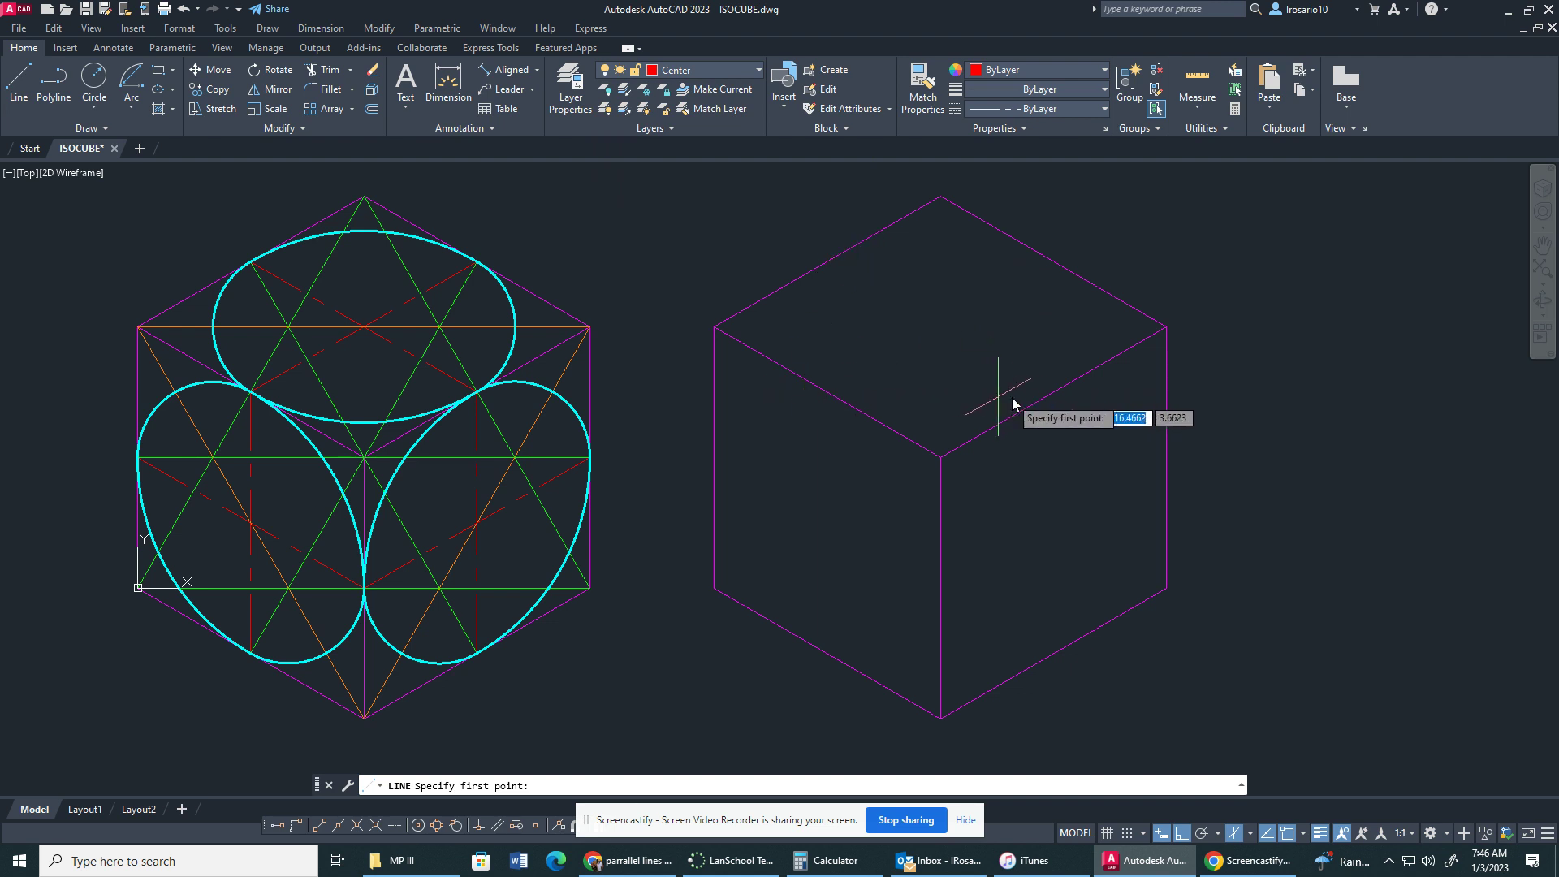
click(1054, 392)
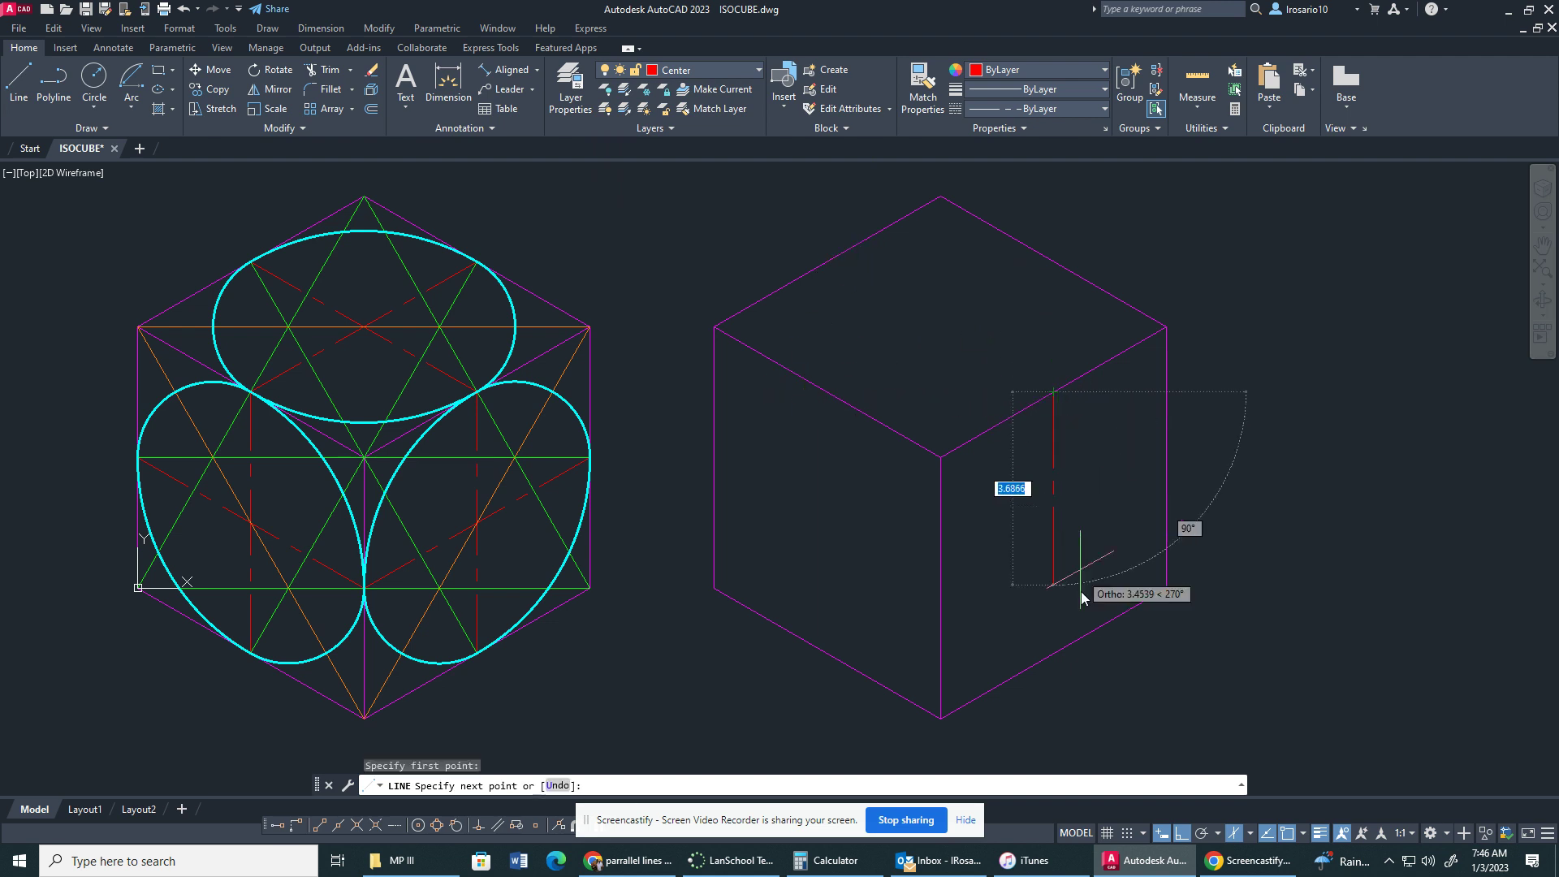
click(1052, 652)
key(Return)
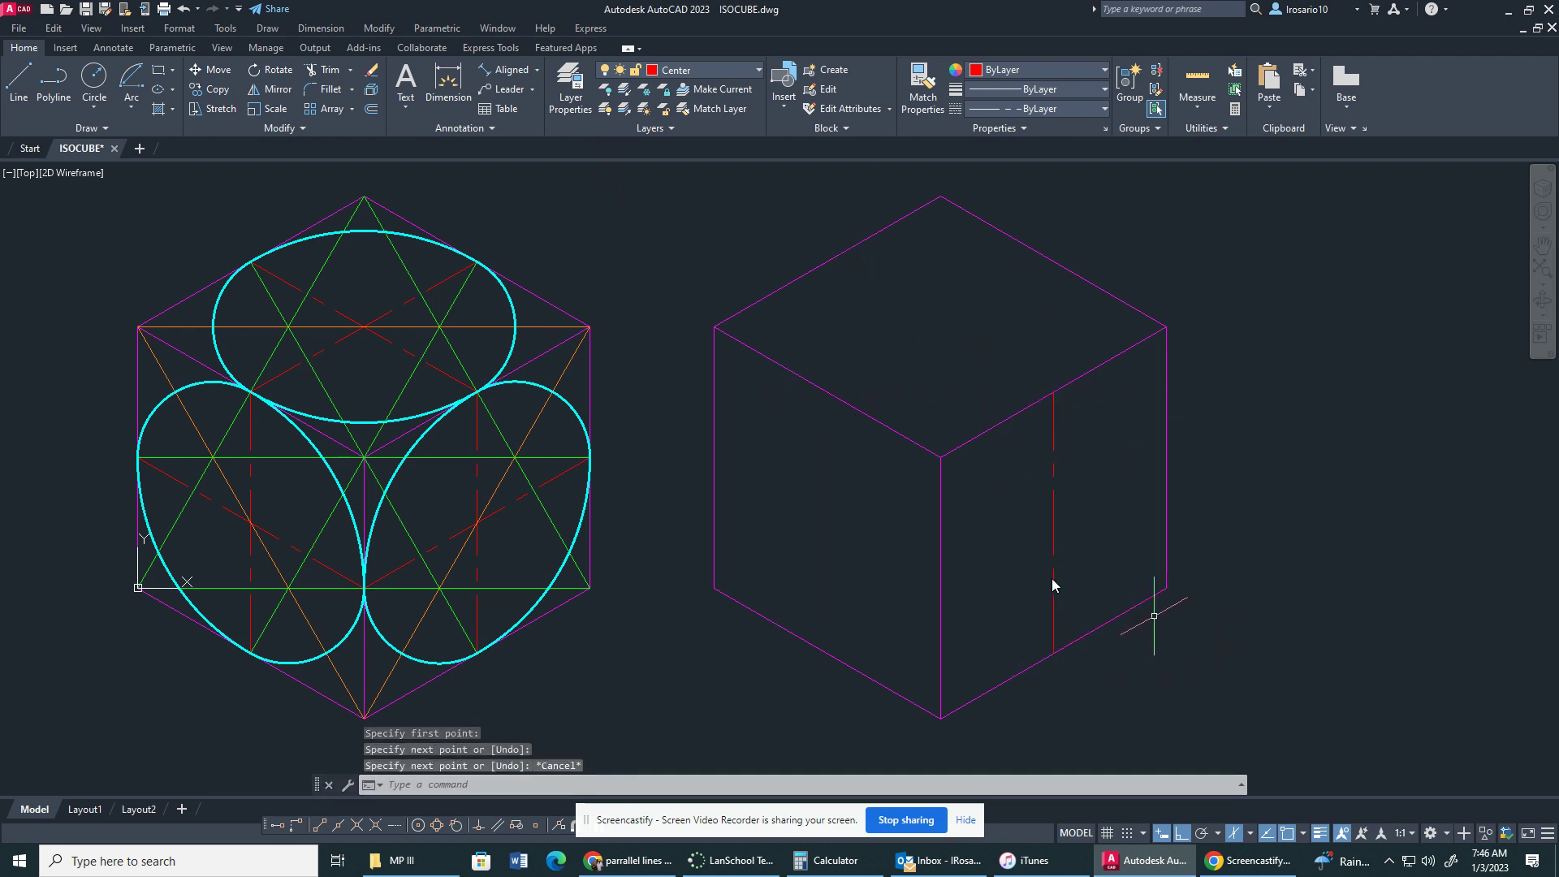
Step: Draw the right face's sloping center line from the midpoint of the front vertical edge to the midpoint of the outer vertical edge
key(Return)
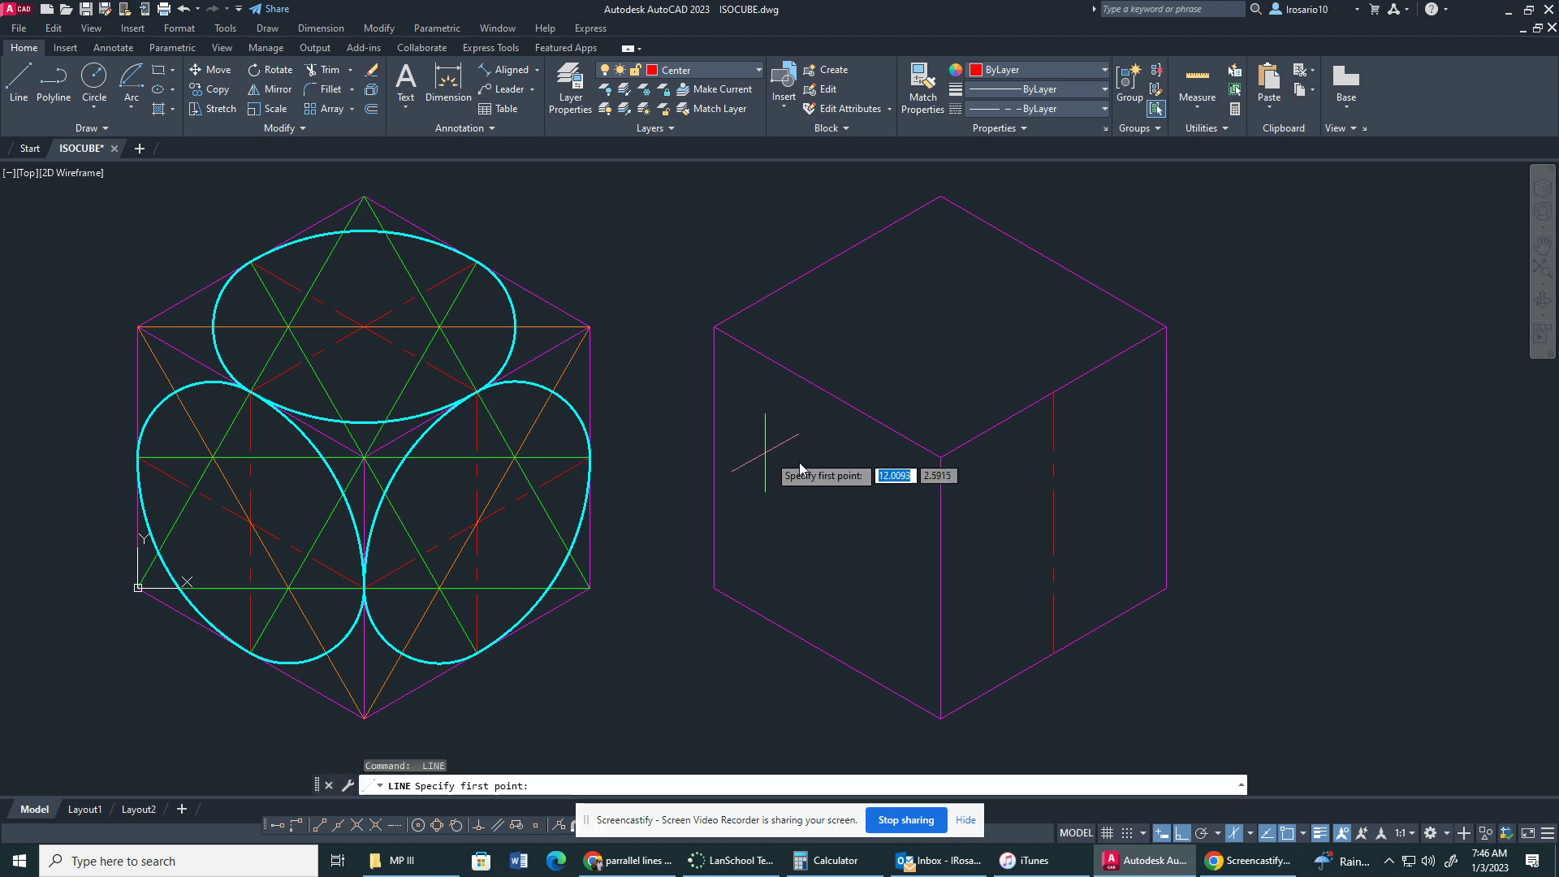
click(941, 588)
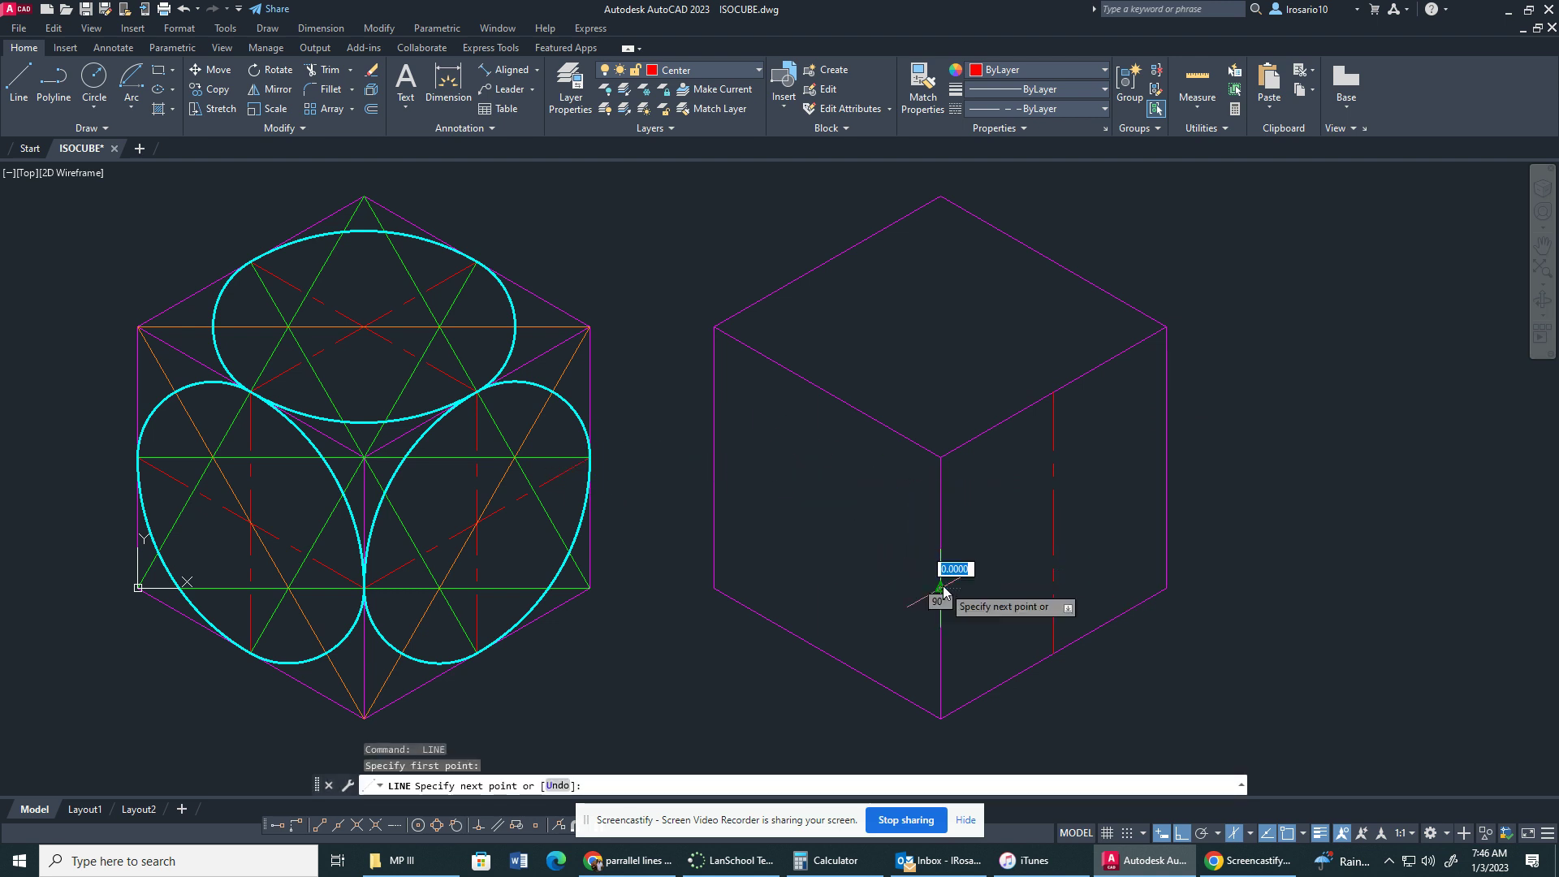
click(1166, 458)
key(Escape)
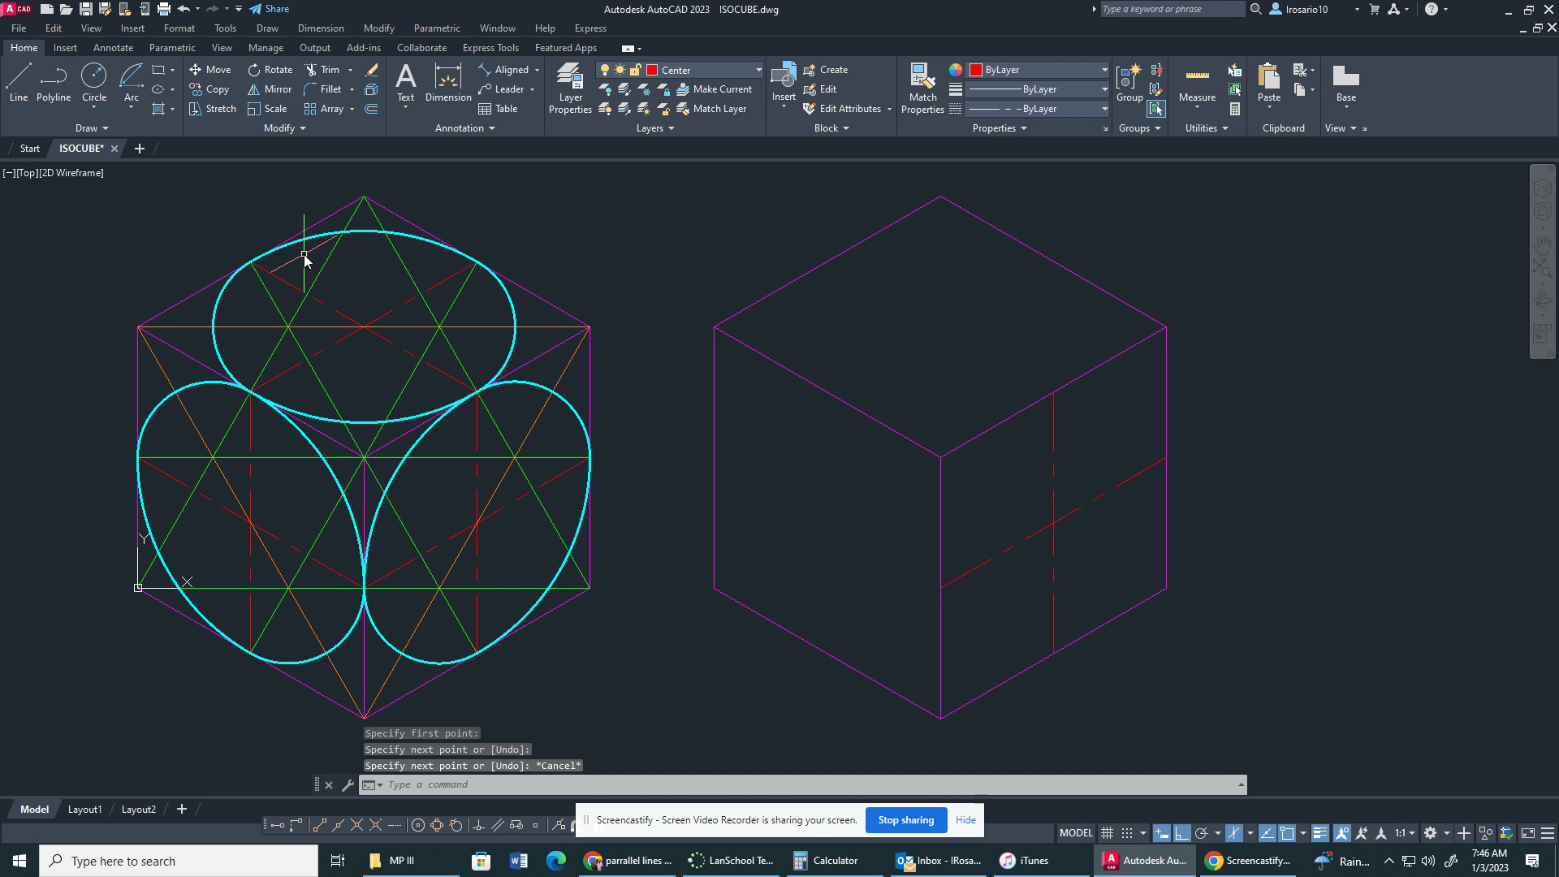
Step: In the Left isoplane, draw the left face's vertical and sloping center lines between the midpoints of its opposite edges
click(23, 81)
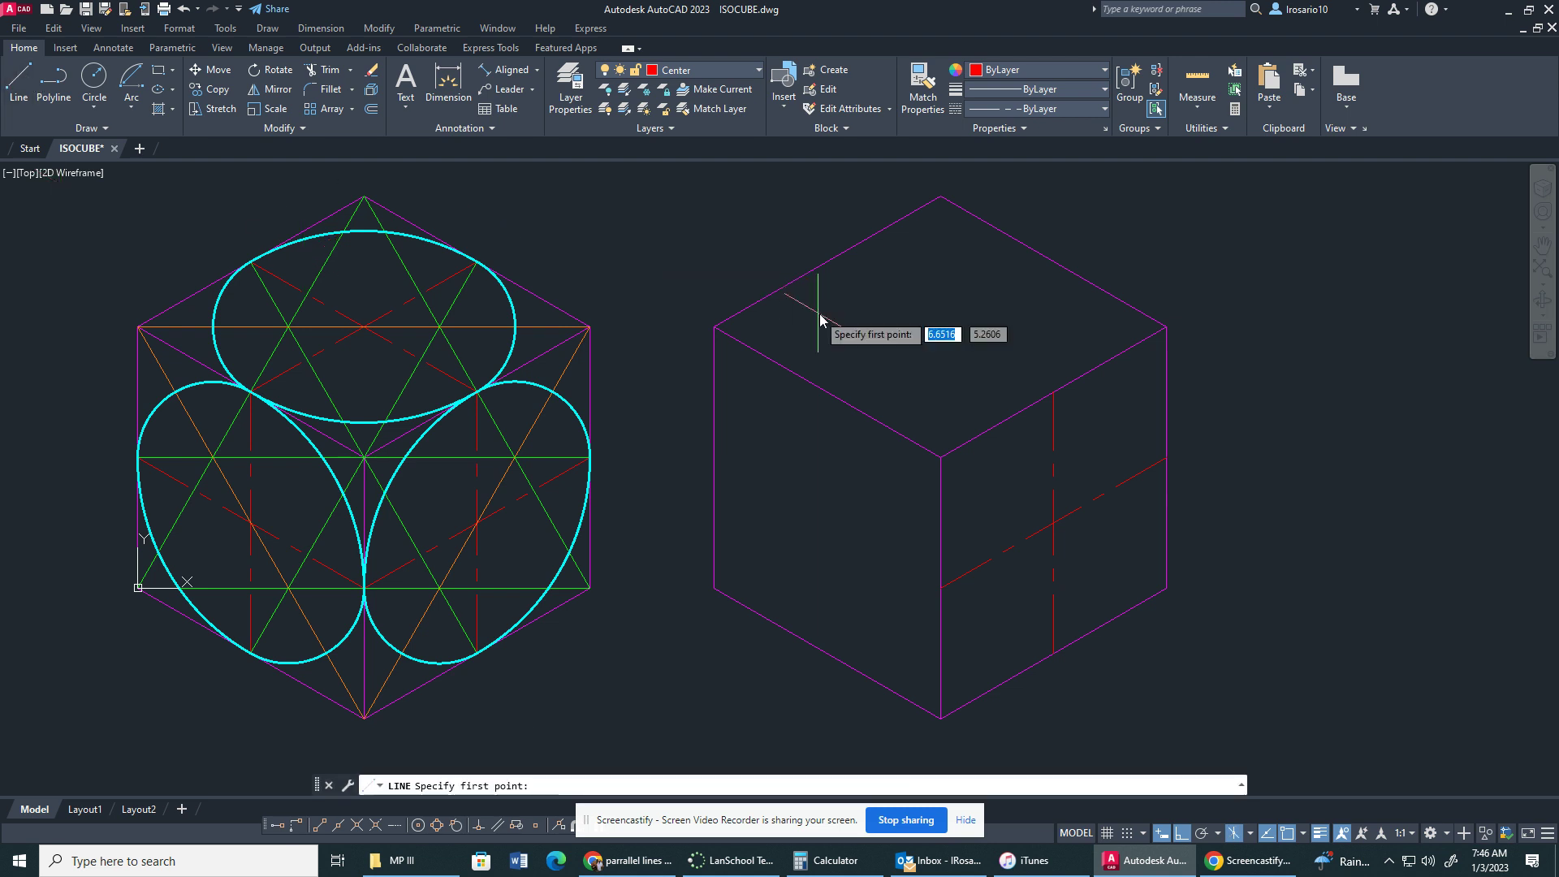
click(828, 391)
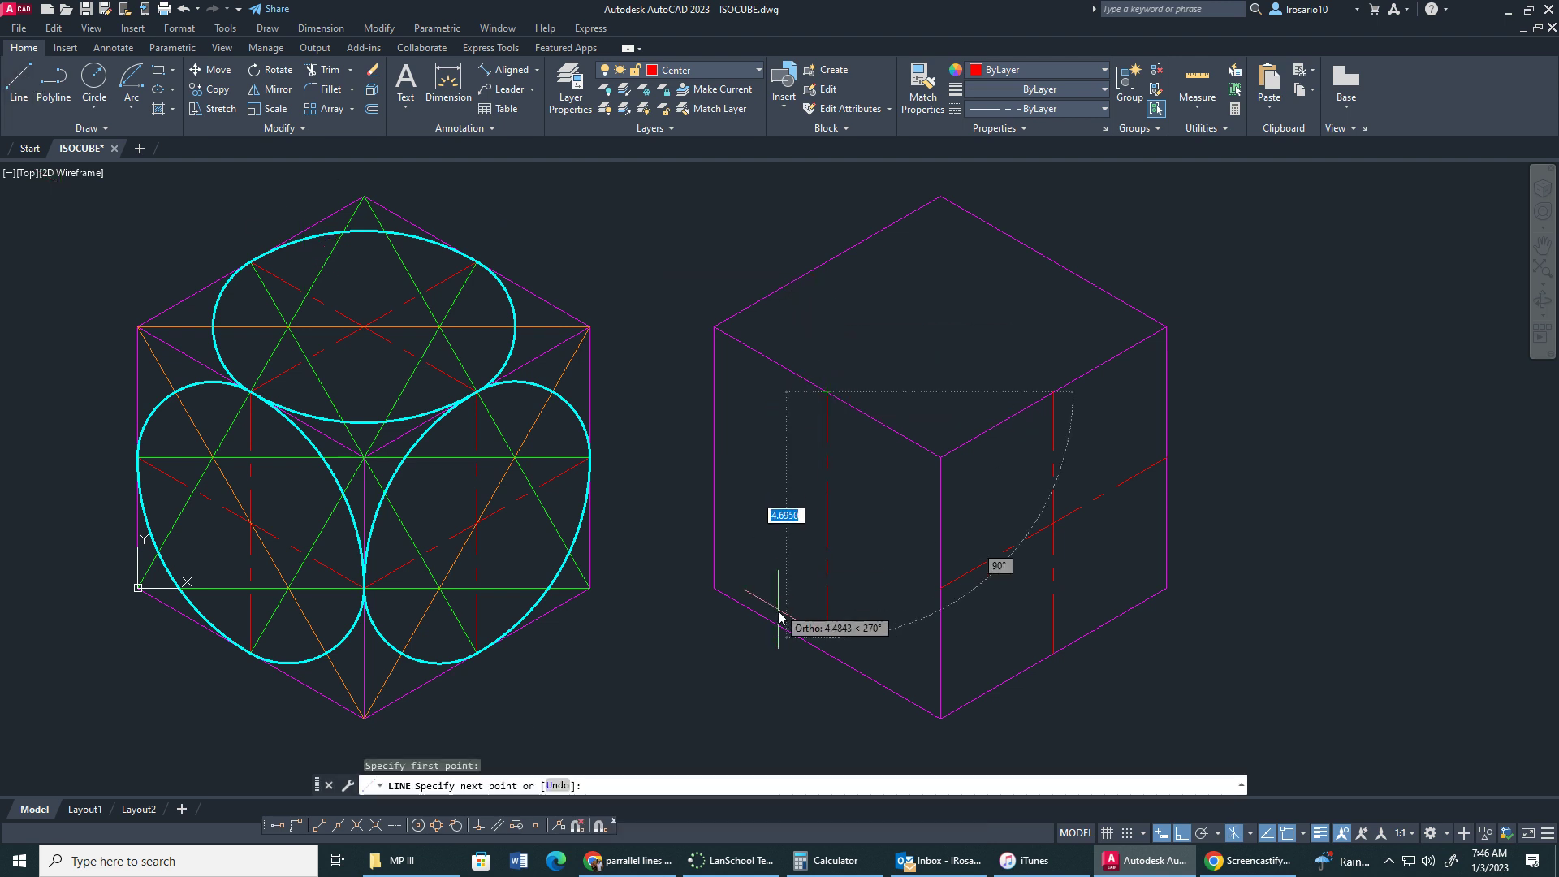
click(827, 654)
key(Return)
key(Return)
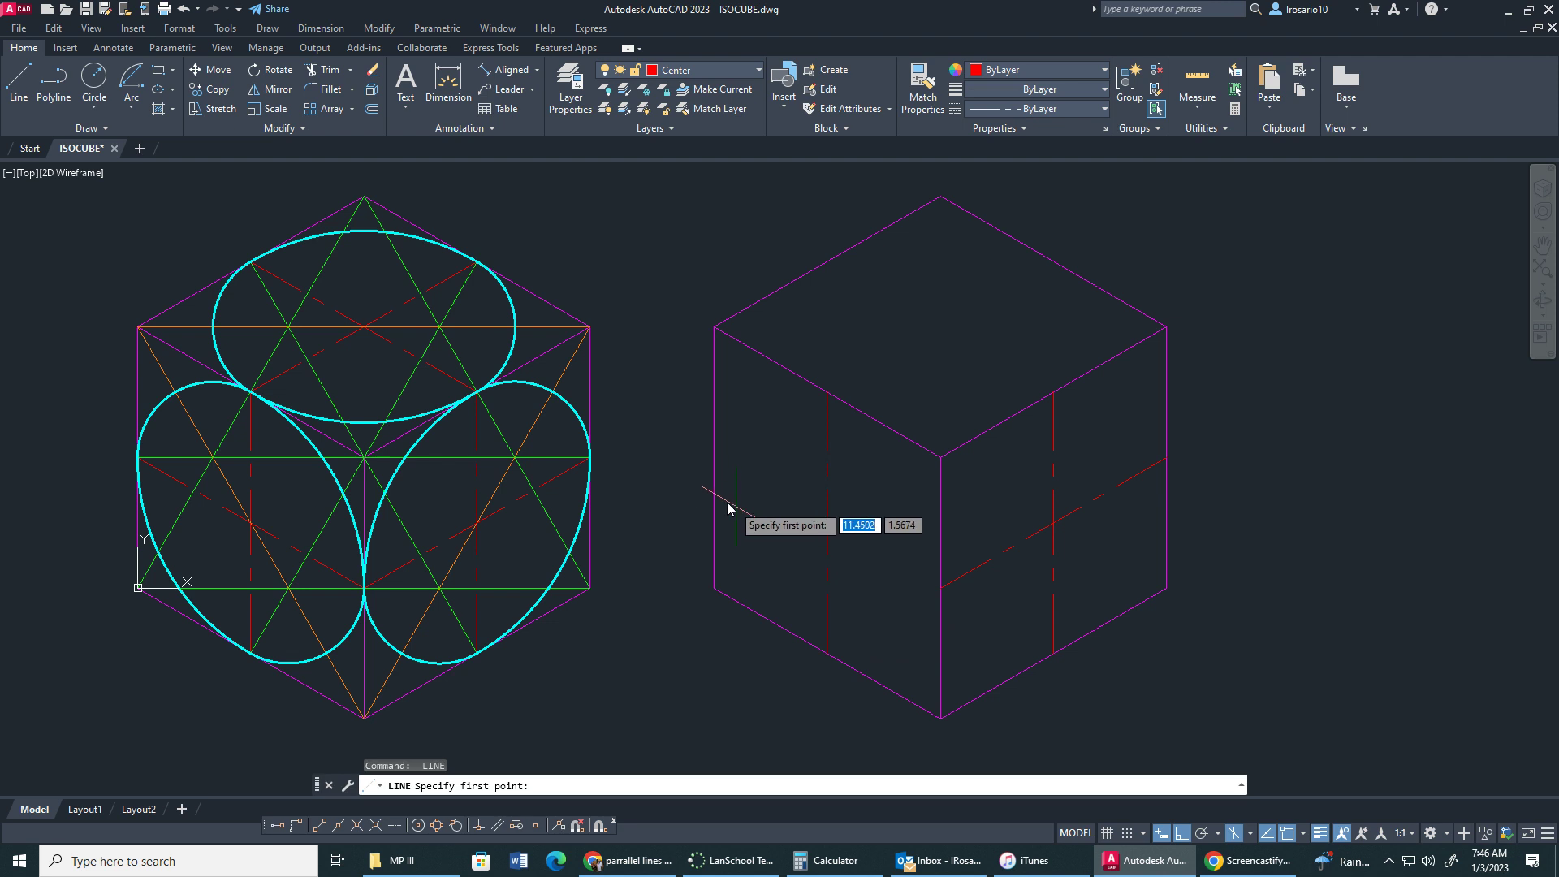
click(714, 457)
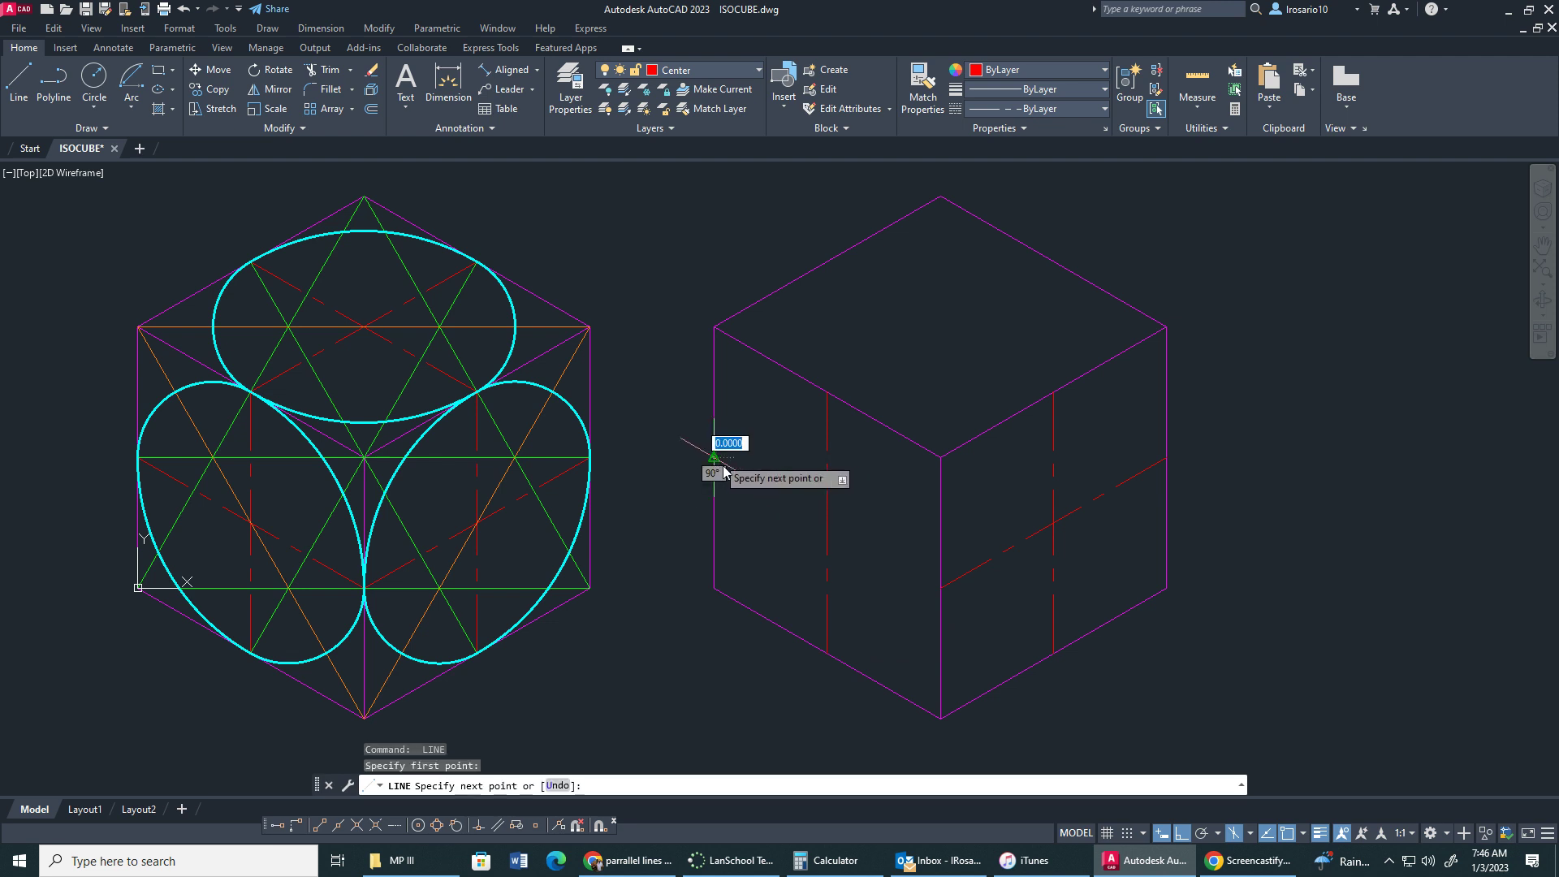
click(947, 591)
key(Return)
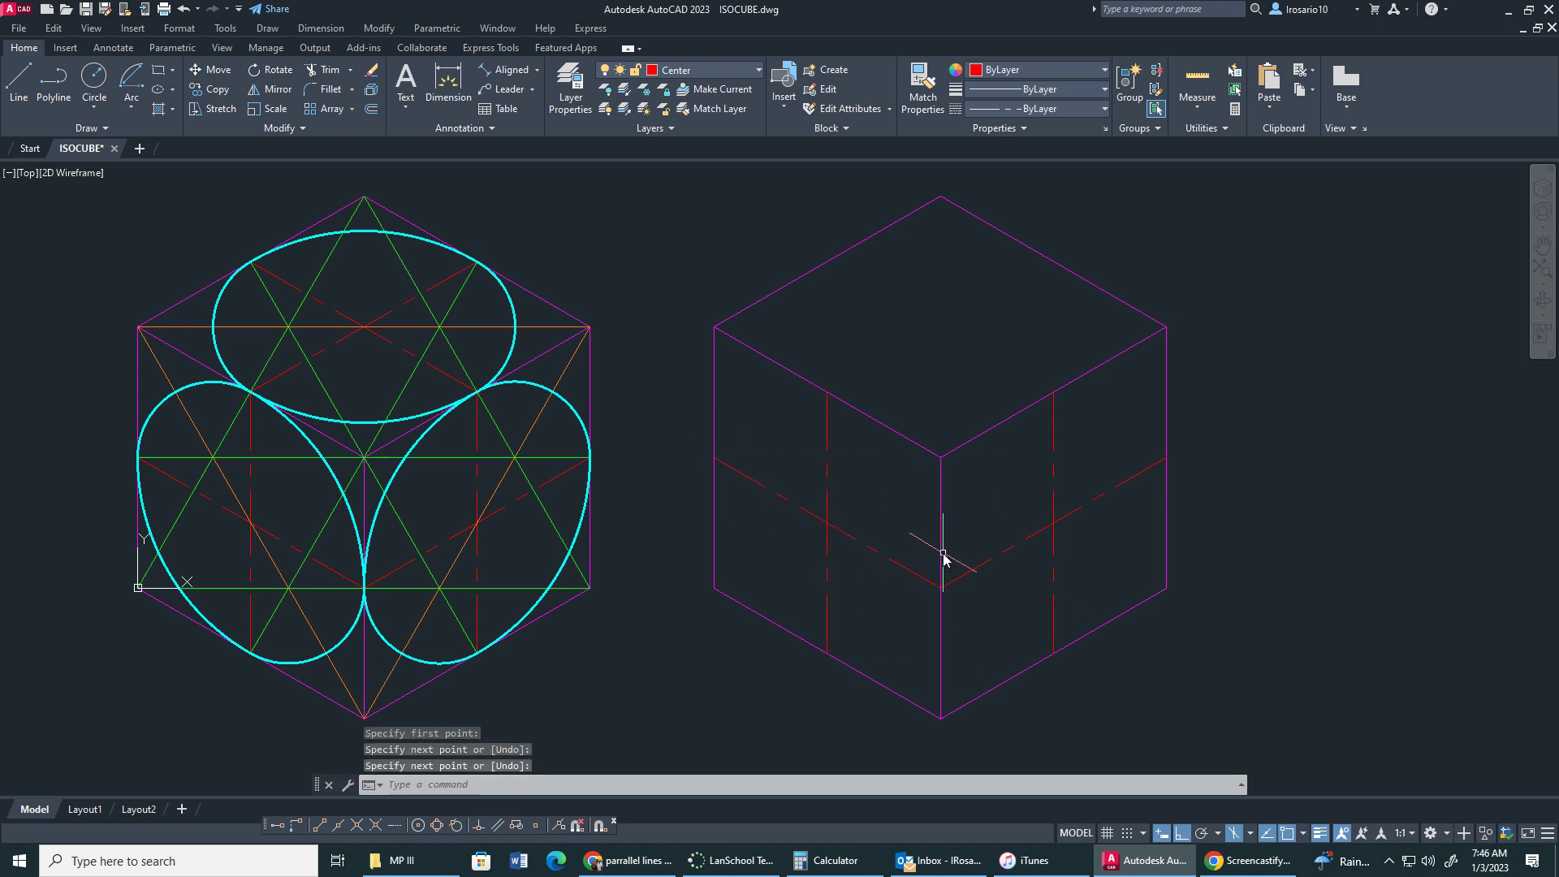
Step: In the Top isoplane, draw the top face's two crossing center lines between the midpoints of its opposite edges
key(F5)
key(Return)
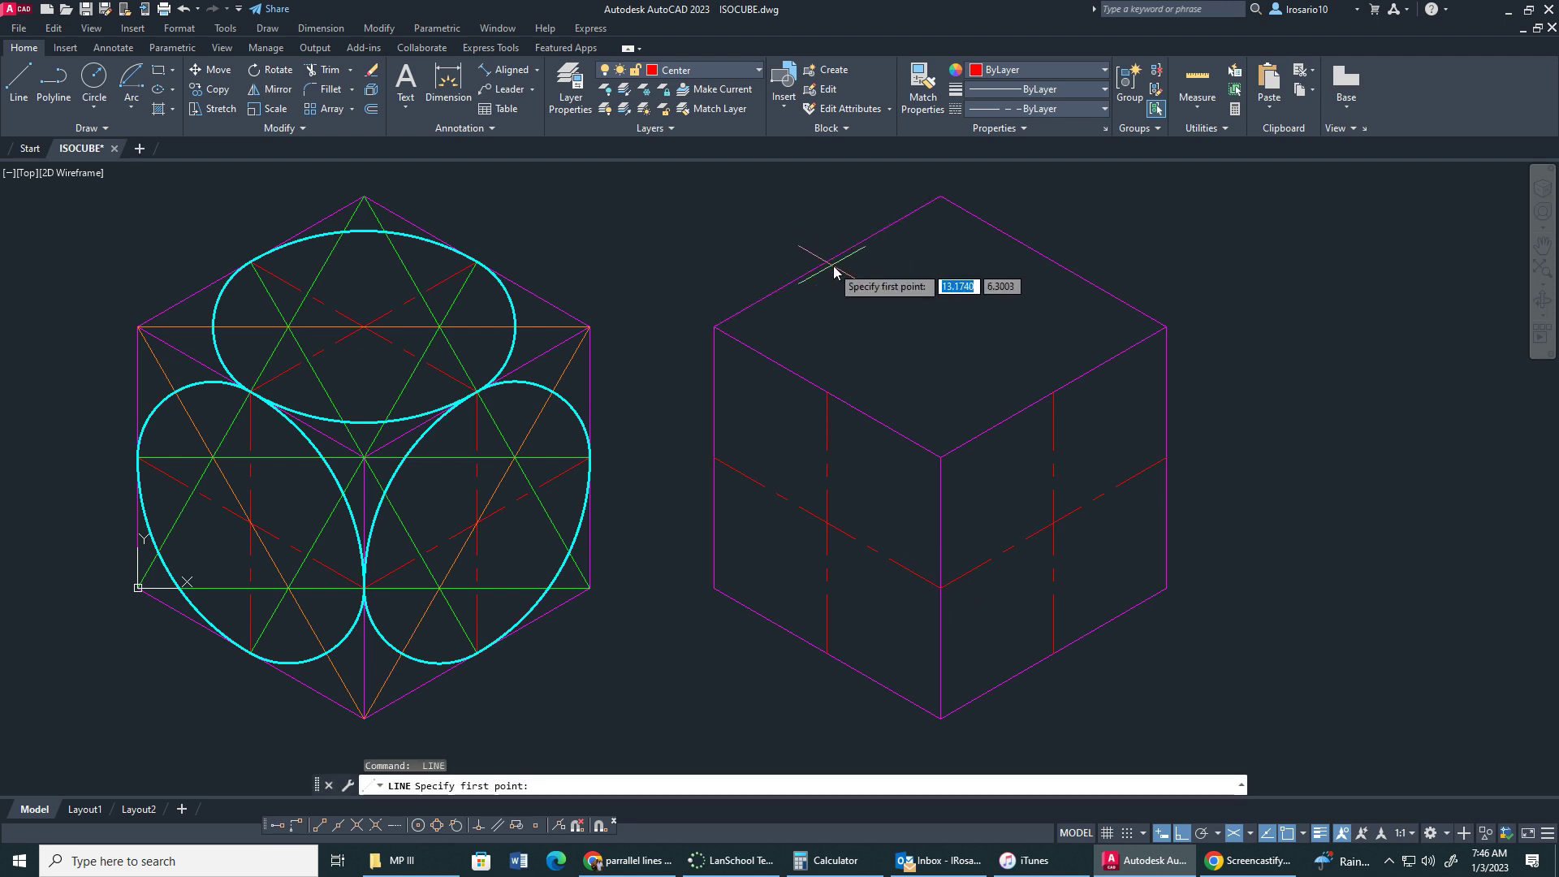
click(827, 261)
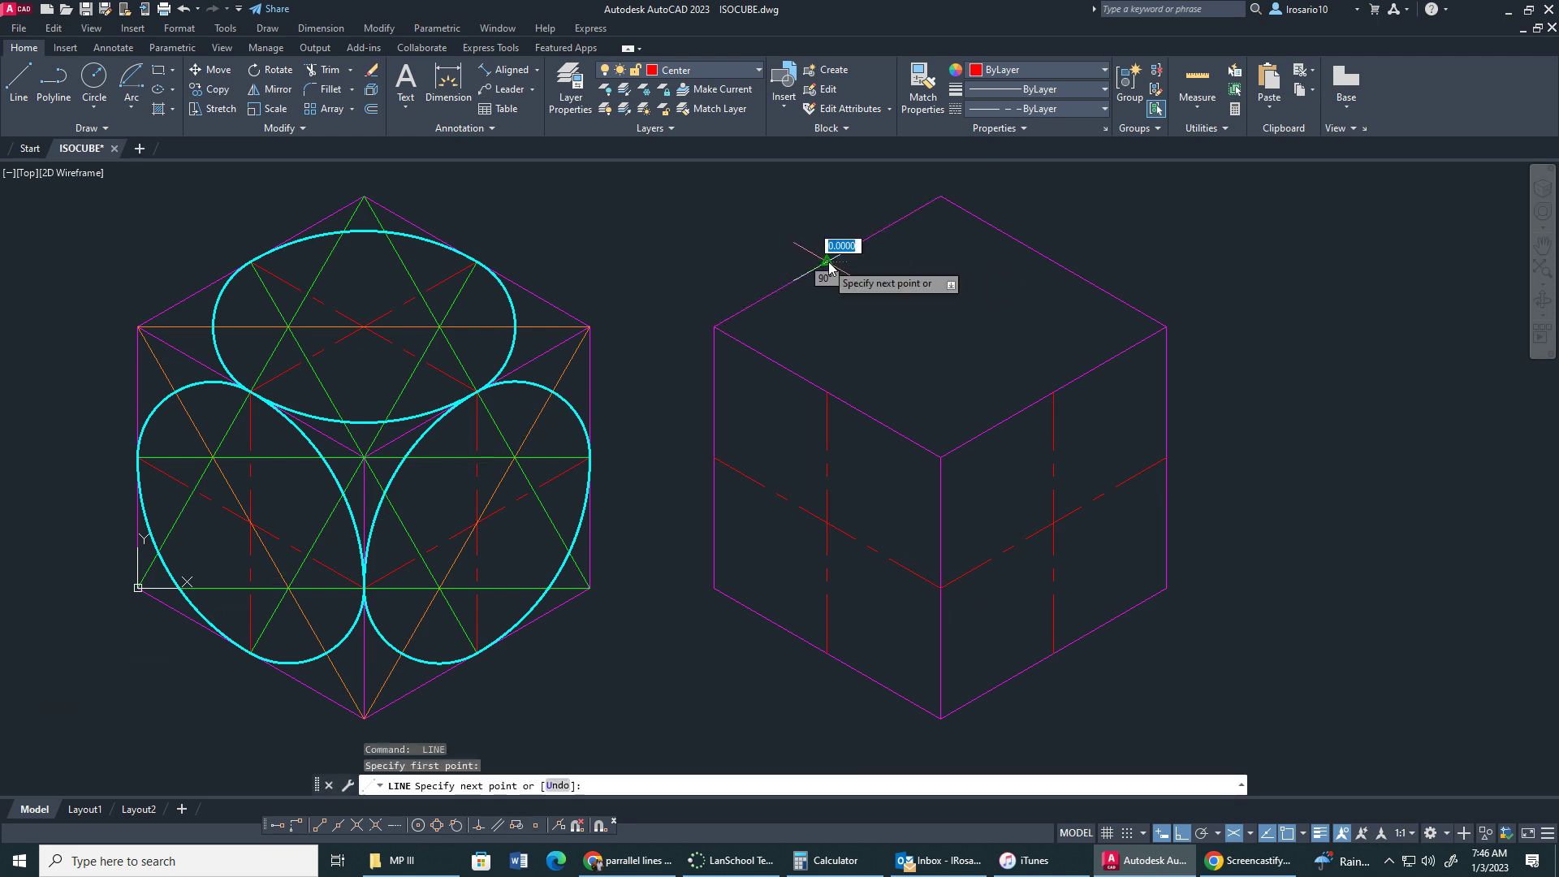
click(1053, 393)
key(Escape)
key(Return)
click(827, 392)
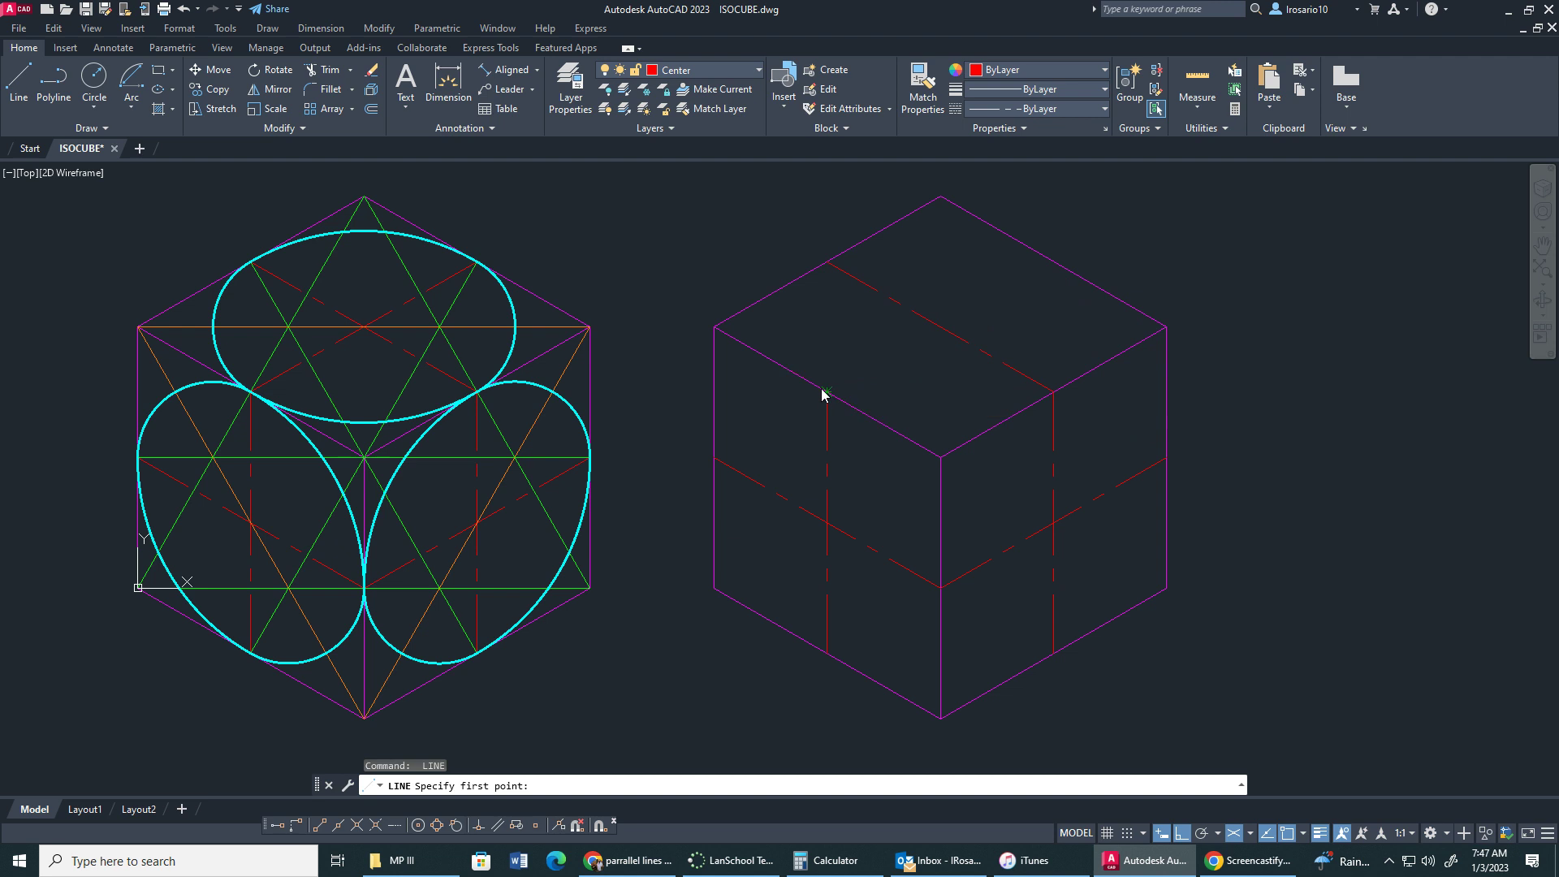
click(1053, 261)
key(Escape)
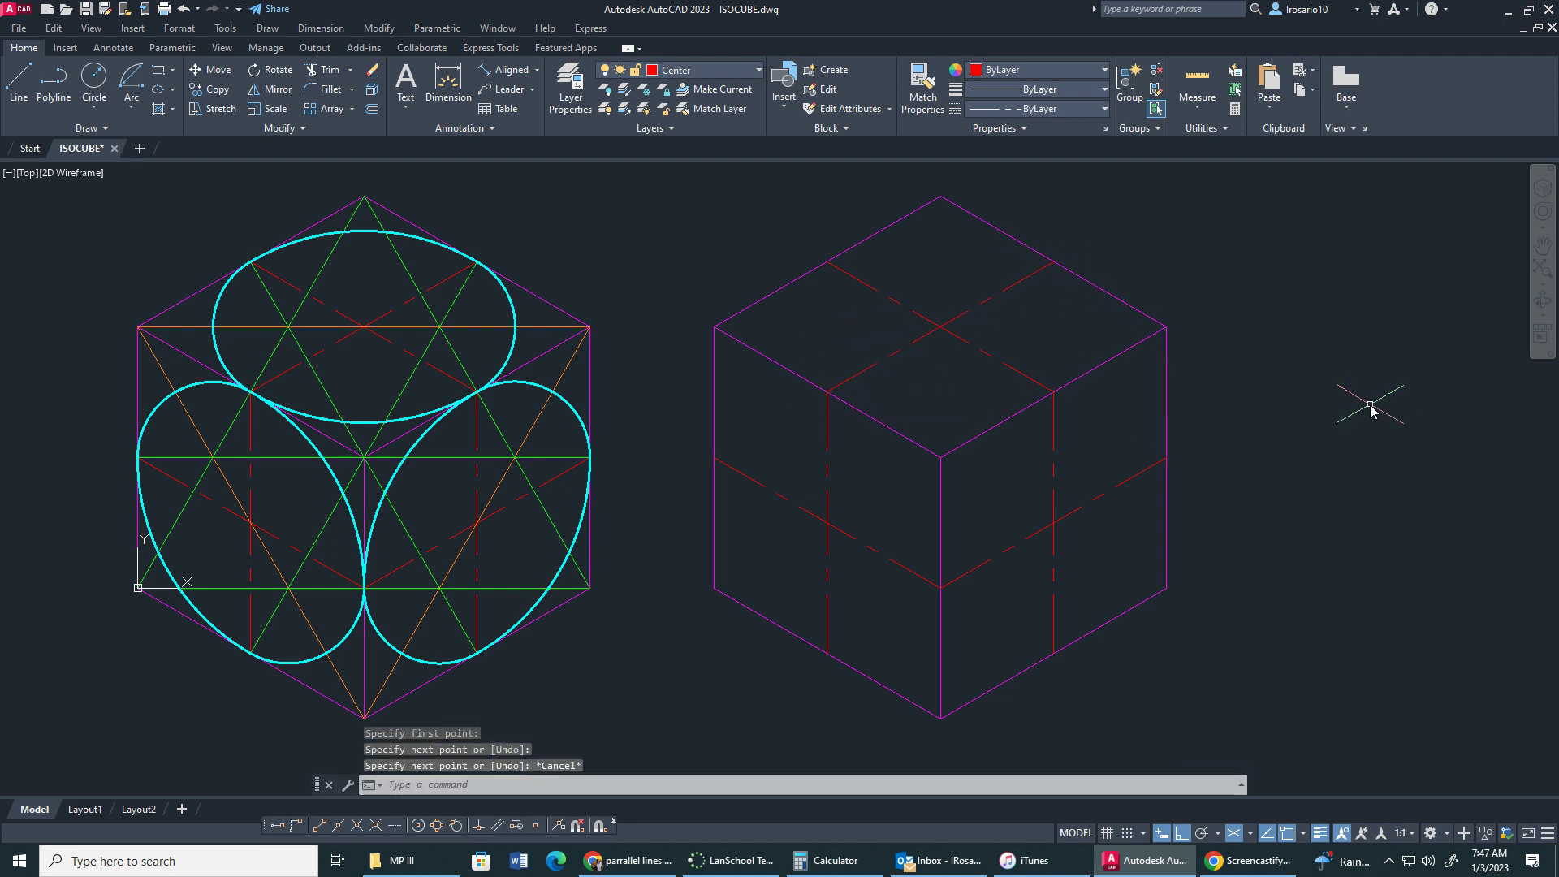
Step: Make Construction 3 the current layer and, in the Top isoplane, draw the top face's horizontal diagonal from its left corner to its right corner
click(711, 74)
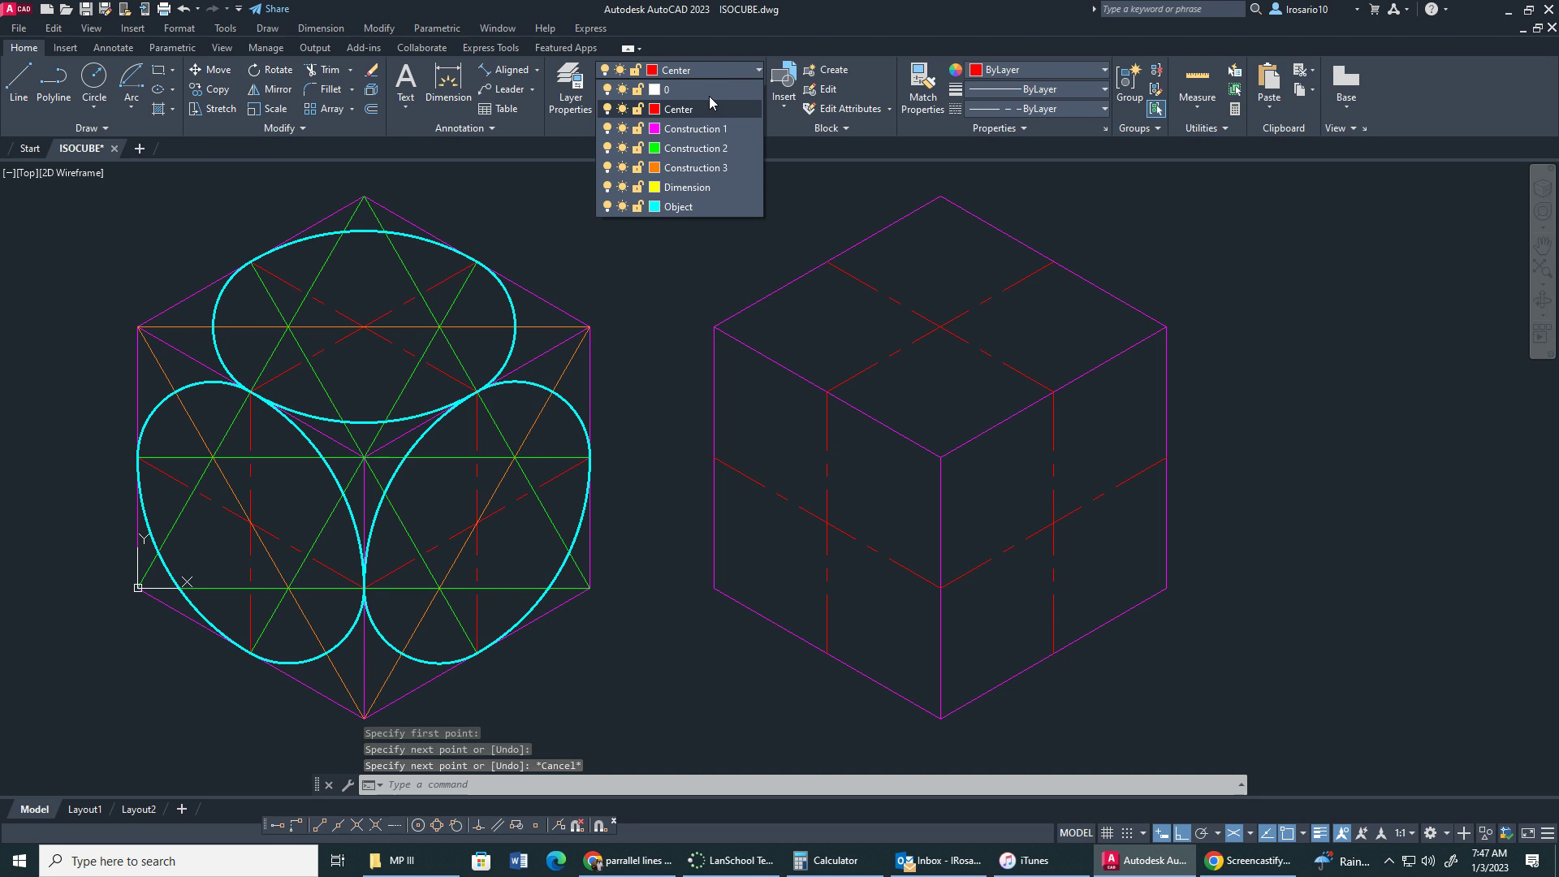
click(708, 168)
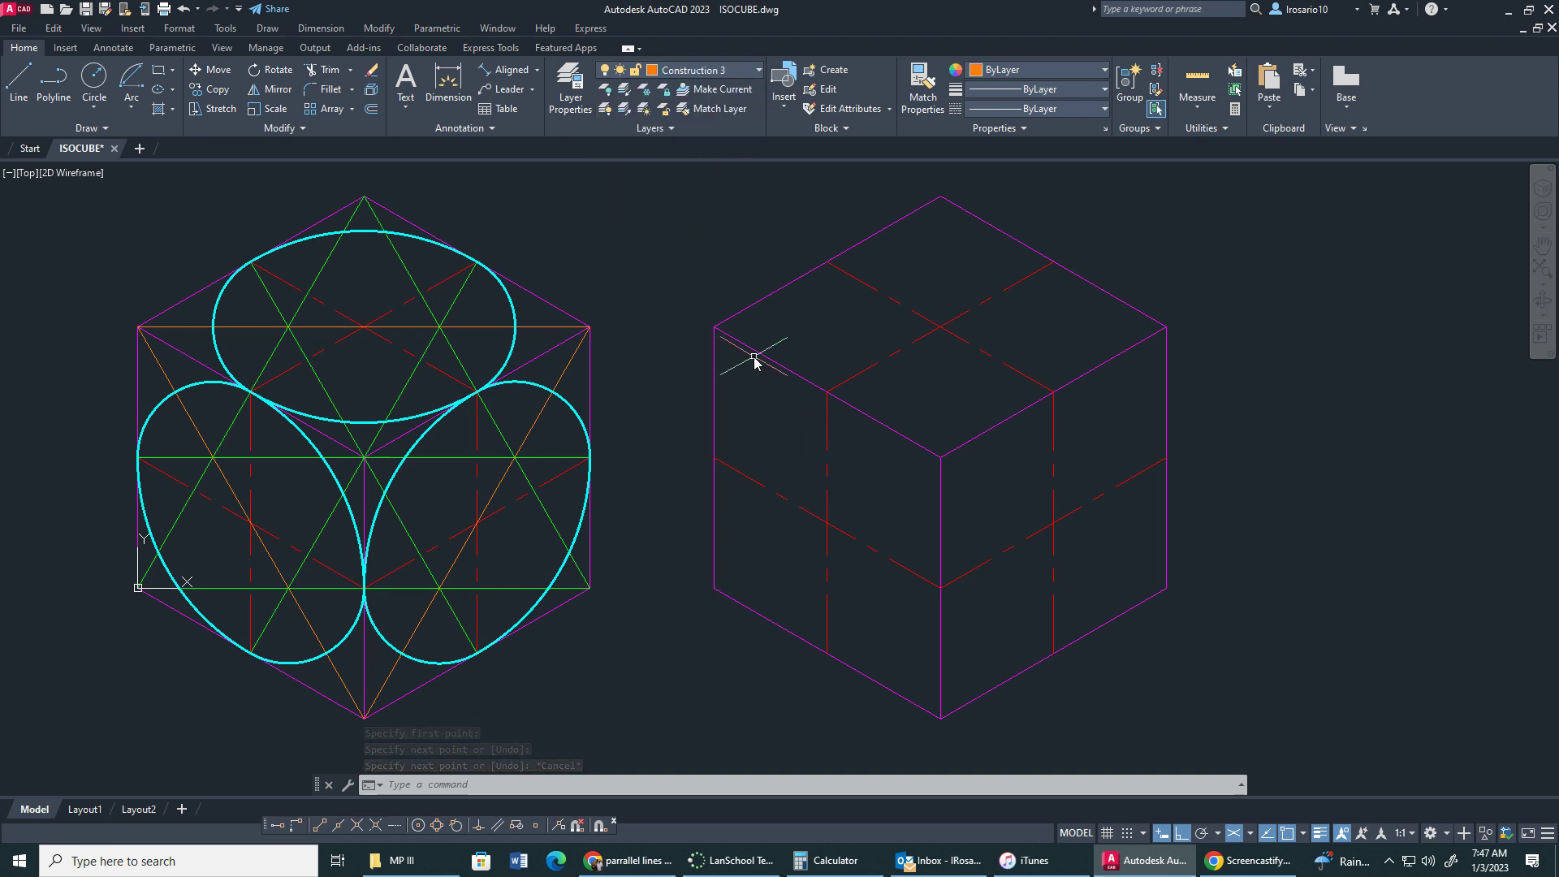
key(F5)
key(F5)
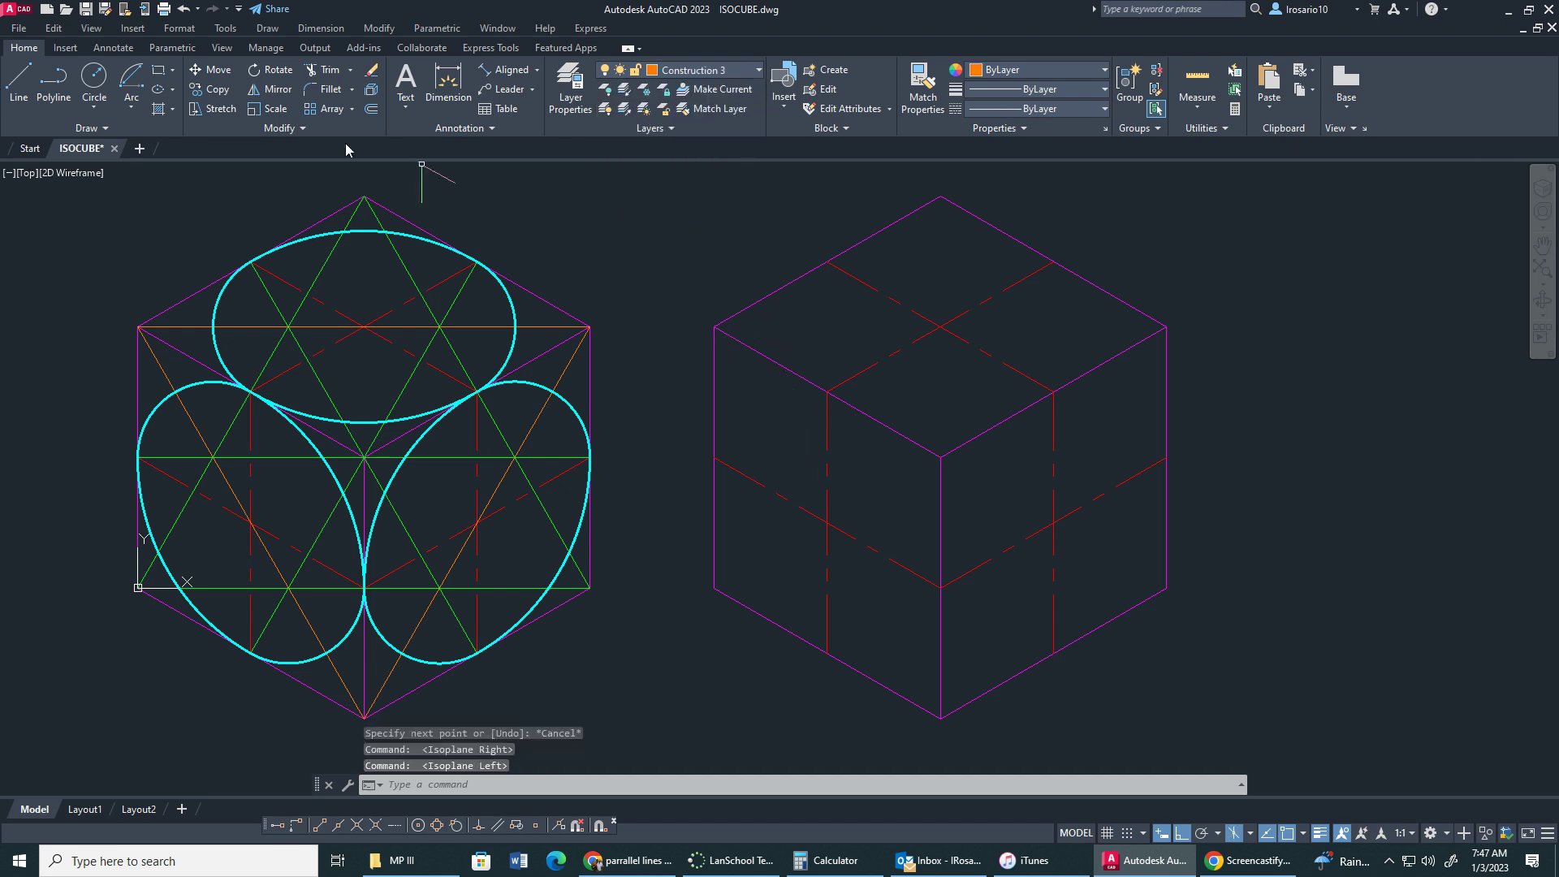
key(F5)
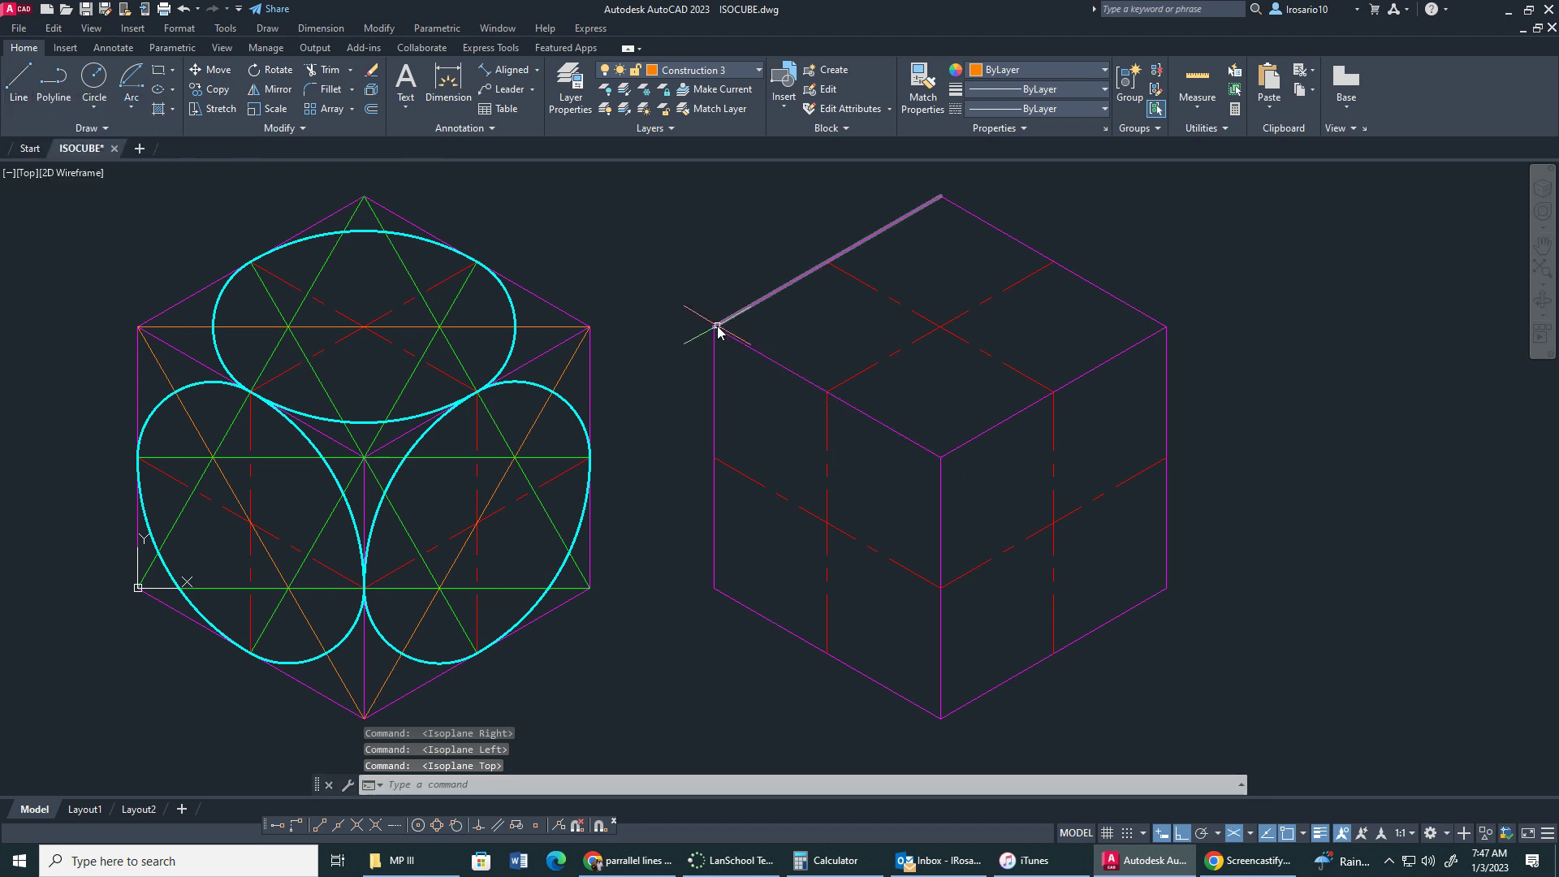
text(line)
key(Return)
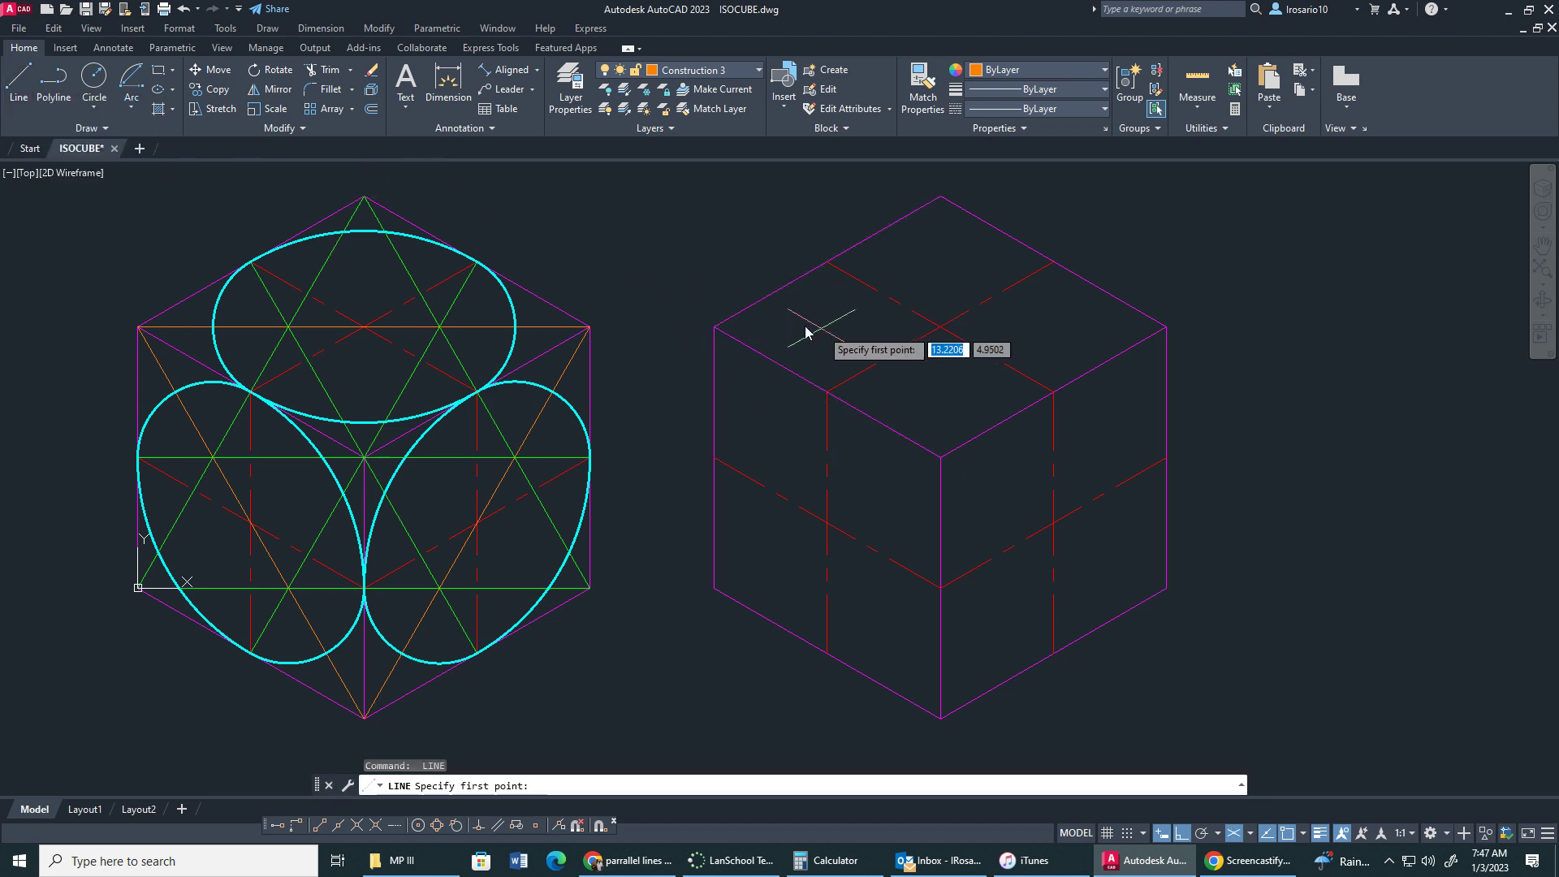
click(729, 332)
click(1165, 328)
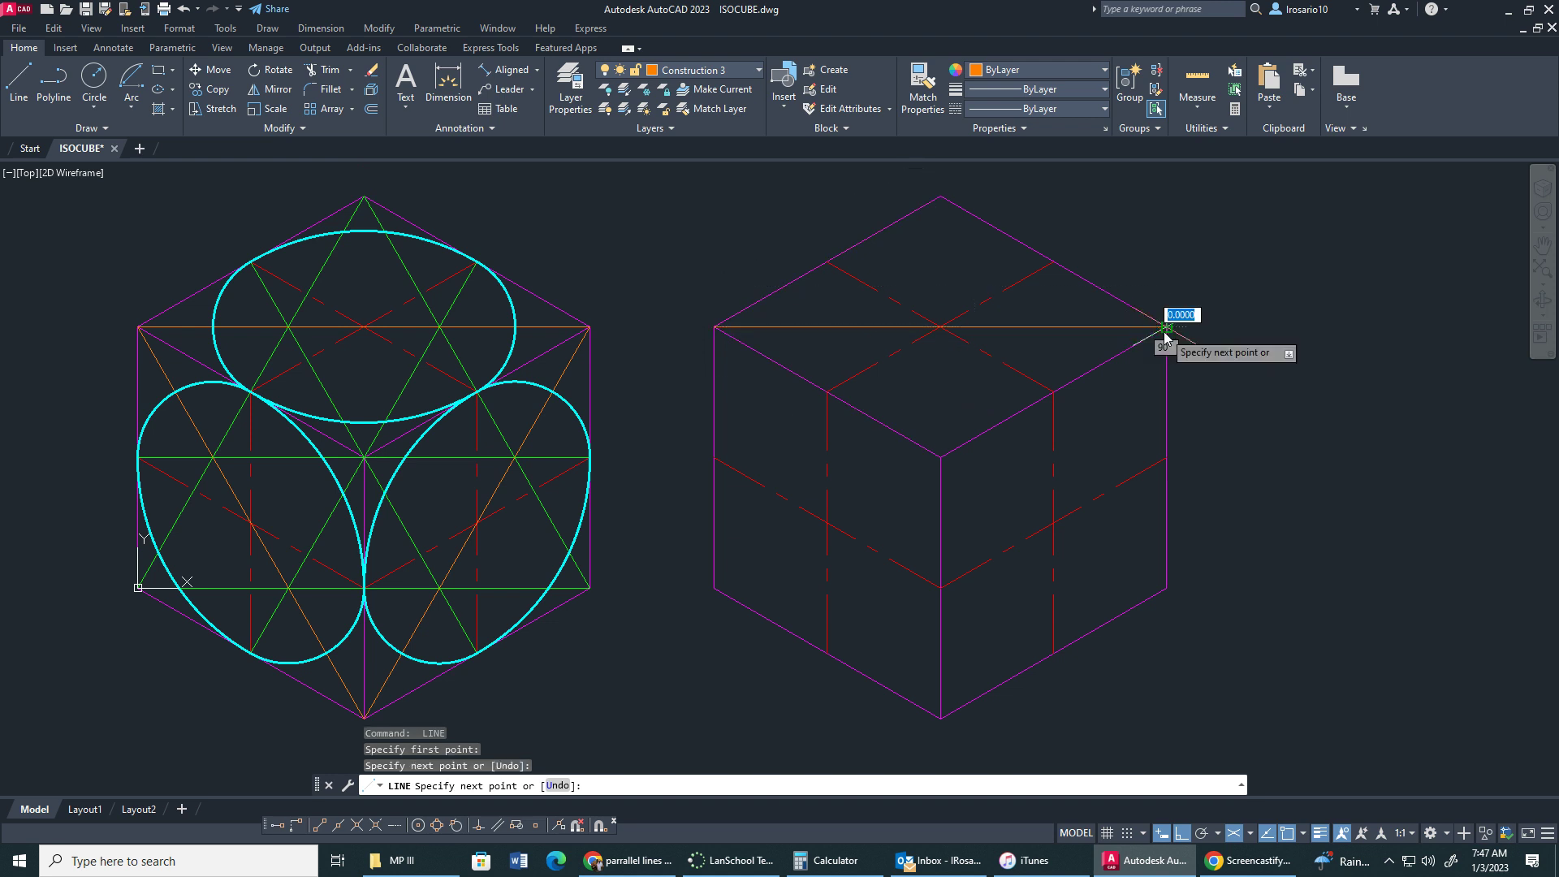
key(Return)
key(Return)
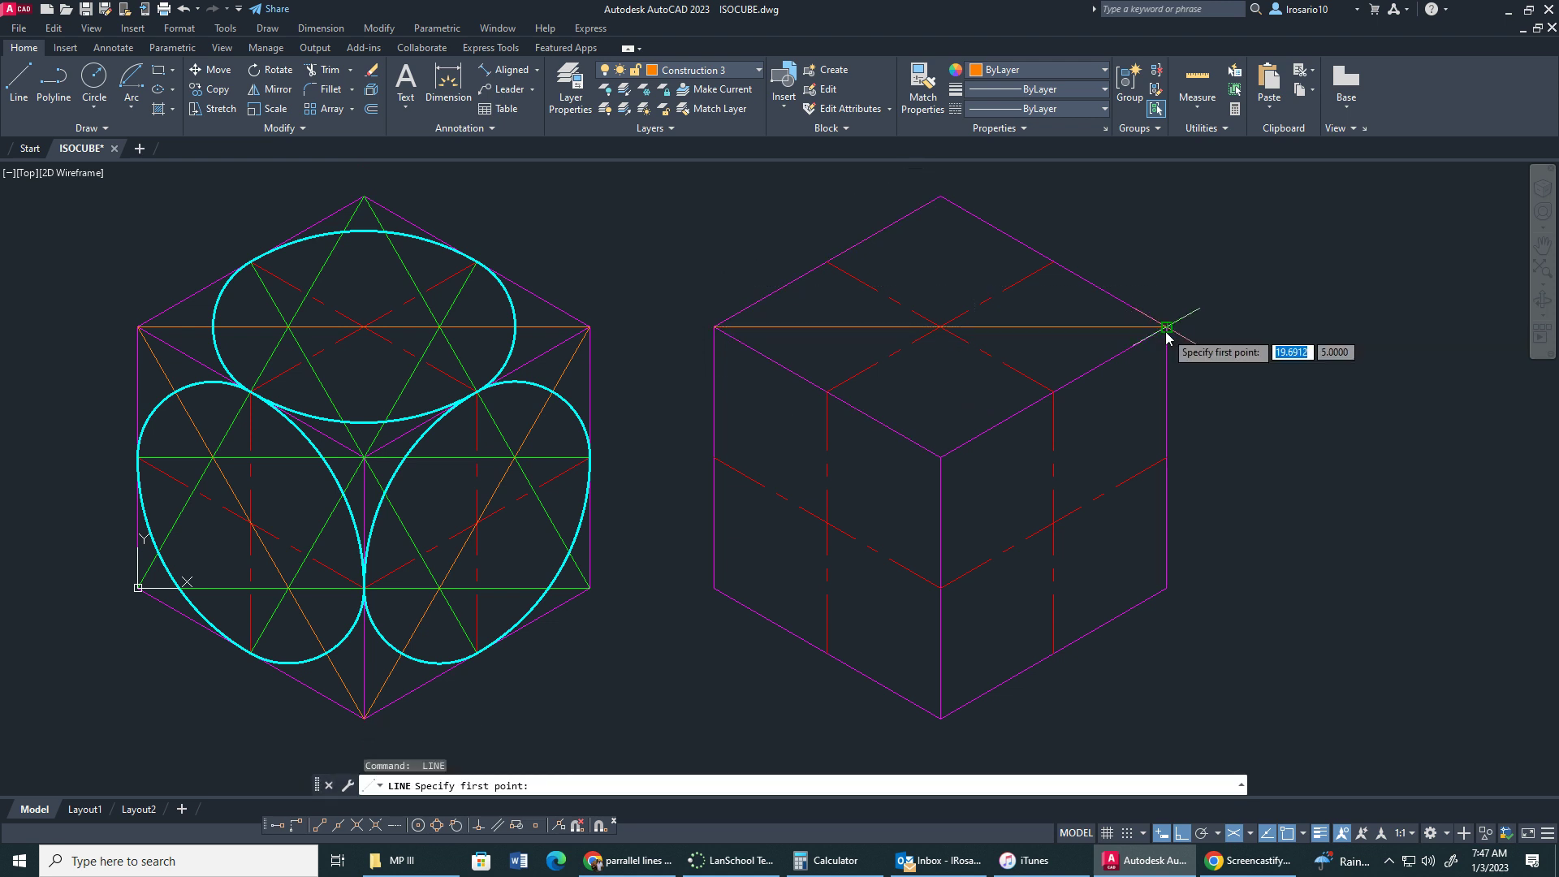
Step: Draw diagonals across the right and left faces, from the top face's right corner to the cube's bottom corner and up to the top face's left corner
key(F5)
key(F6)
key(F6)
click(1166, 332)
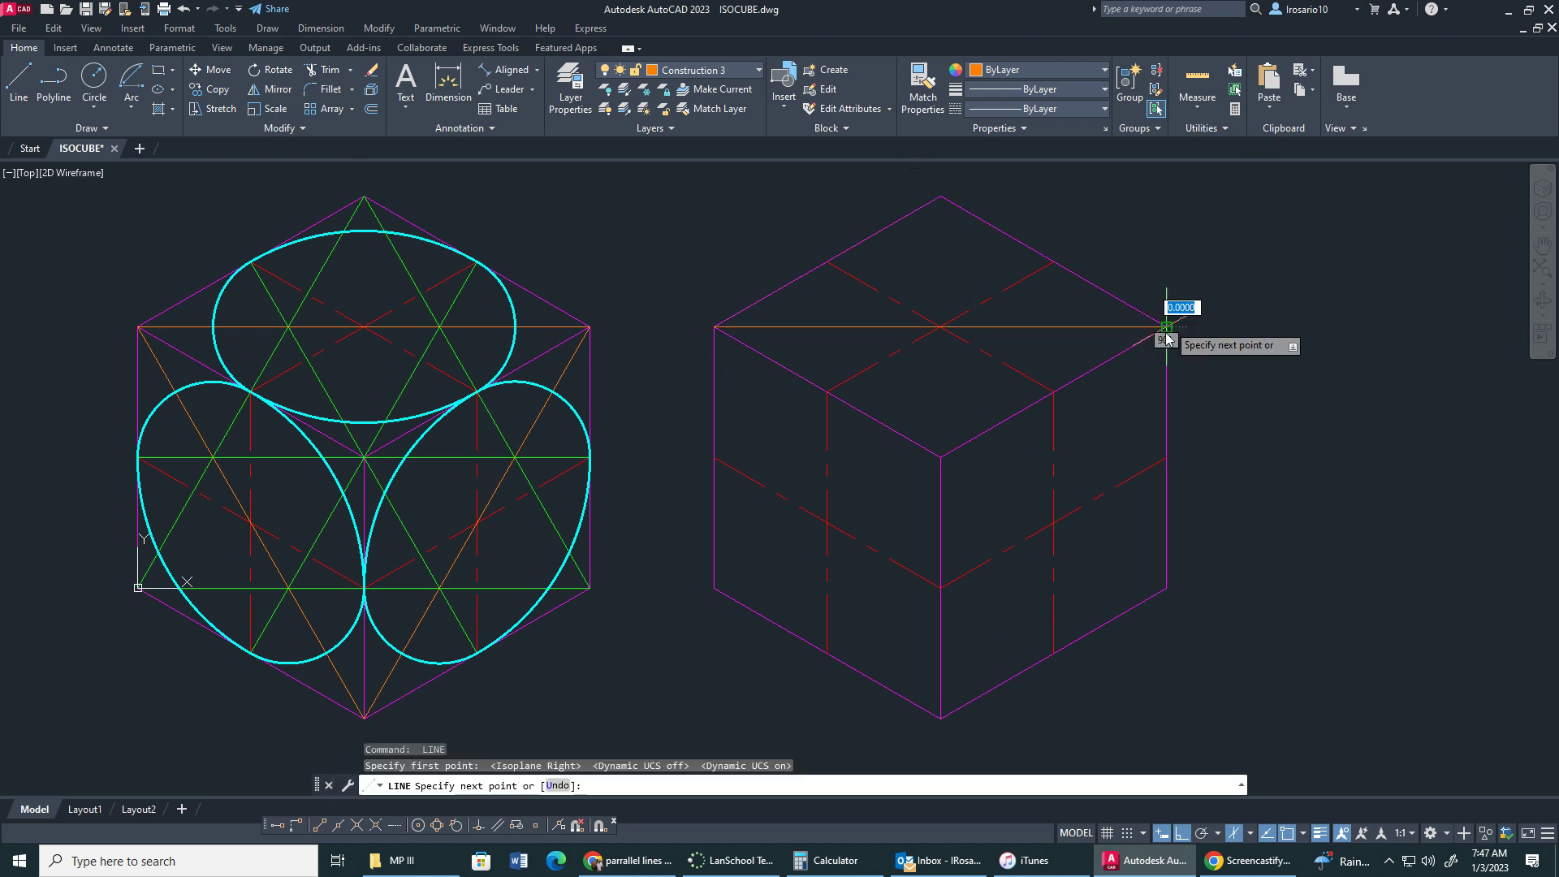
click(940, 717)
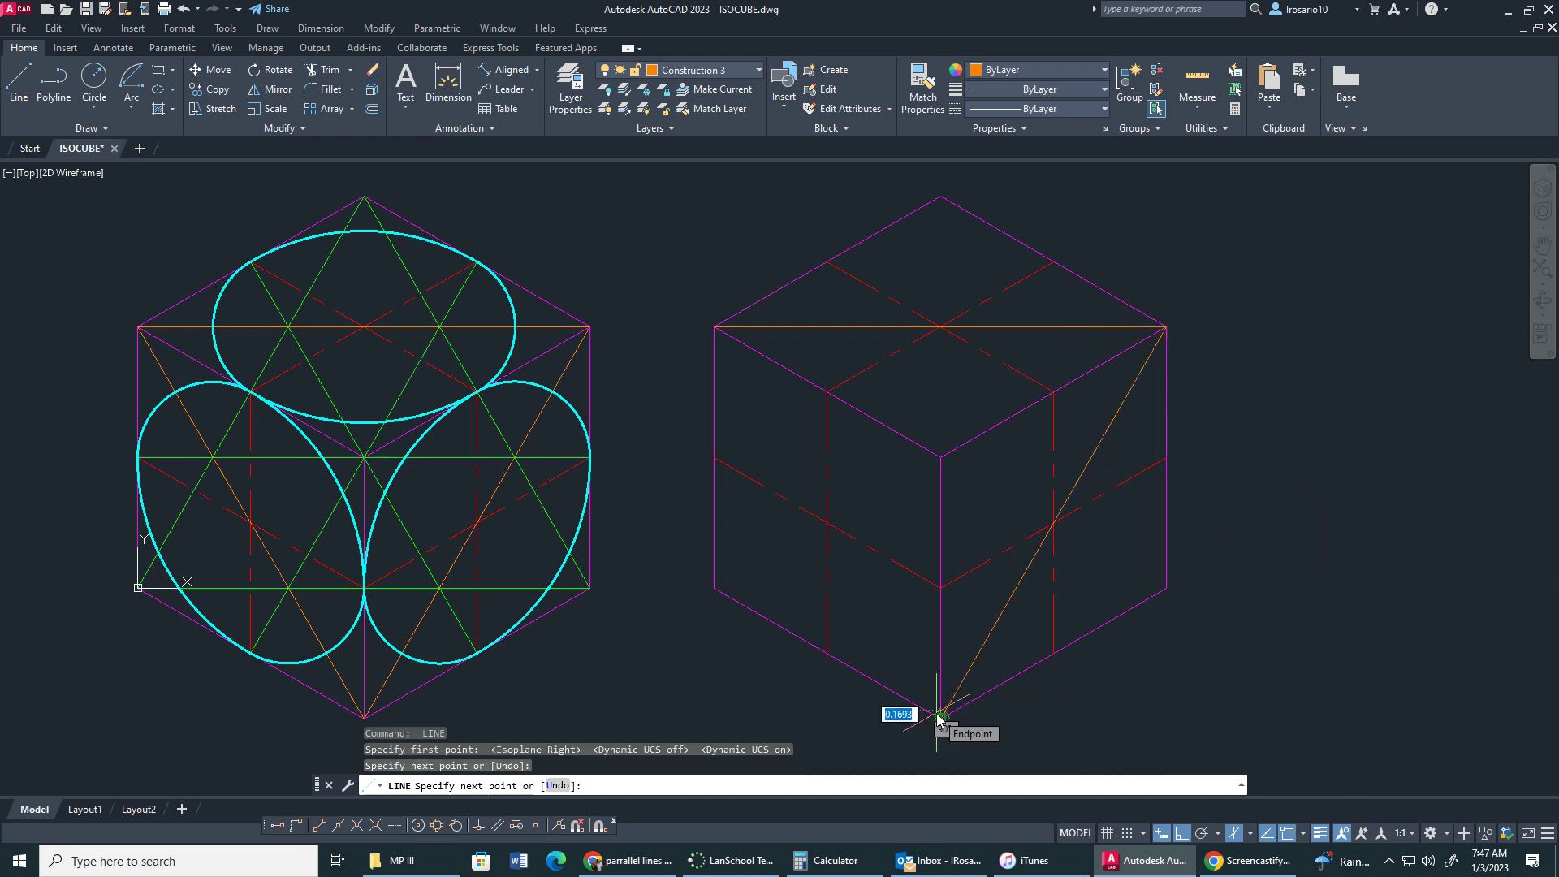
key(F5)
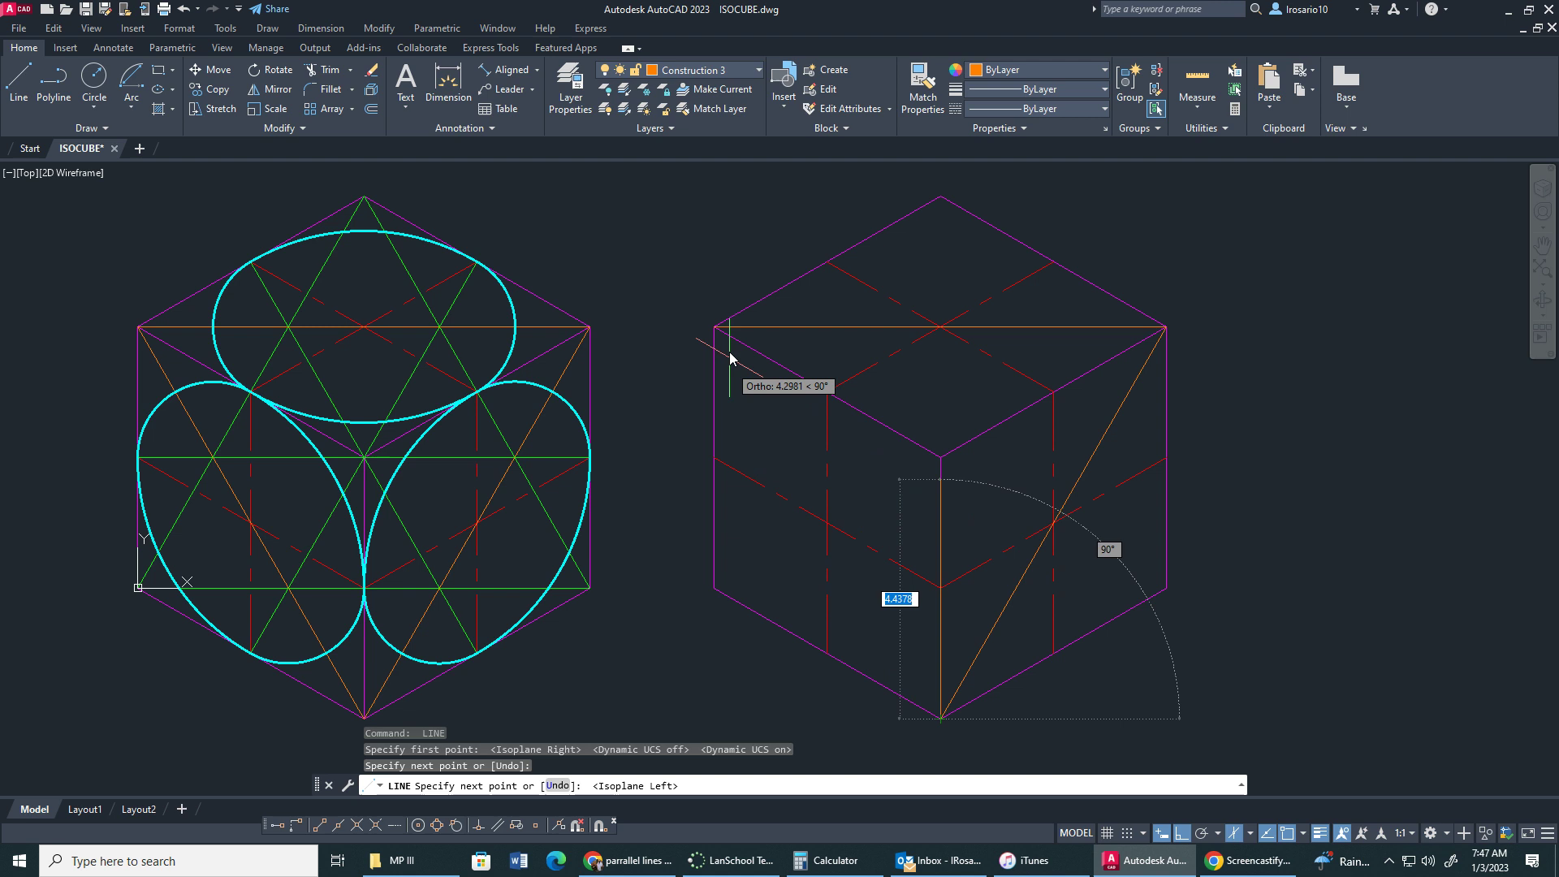
click(715, 329)
key(Escape)
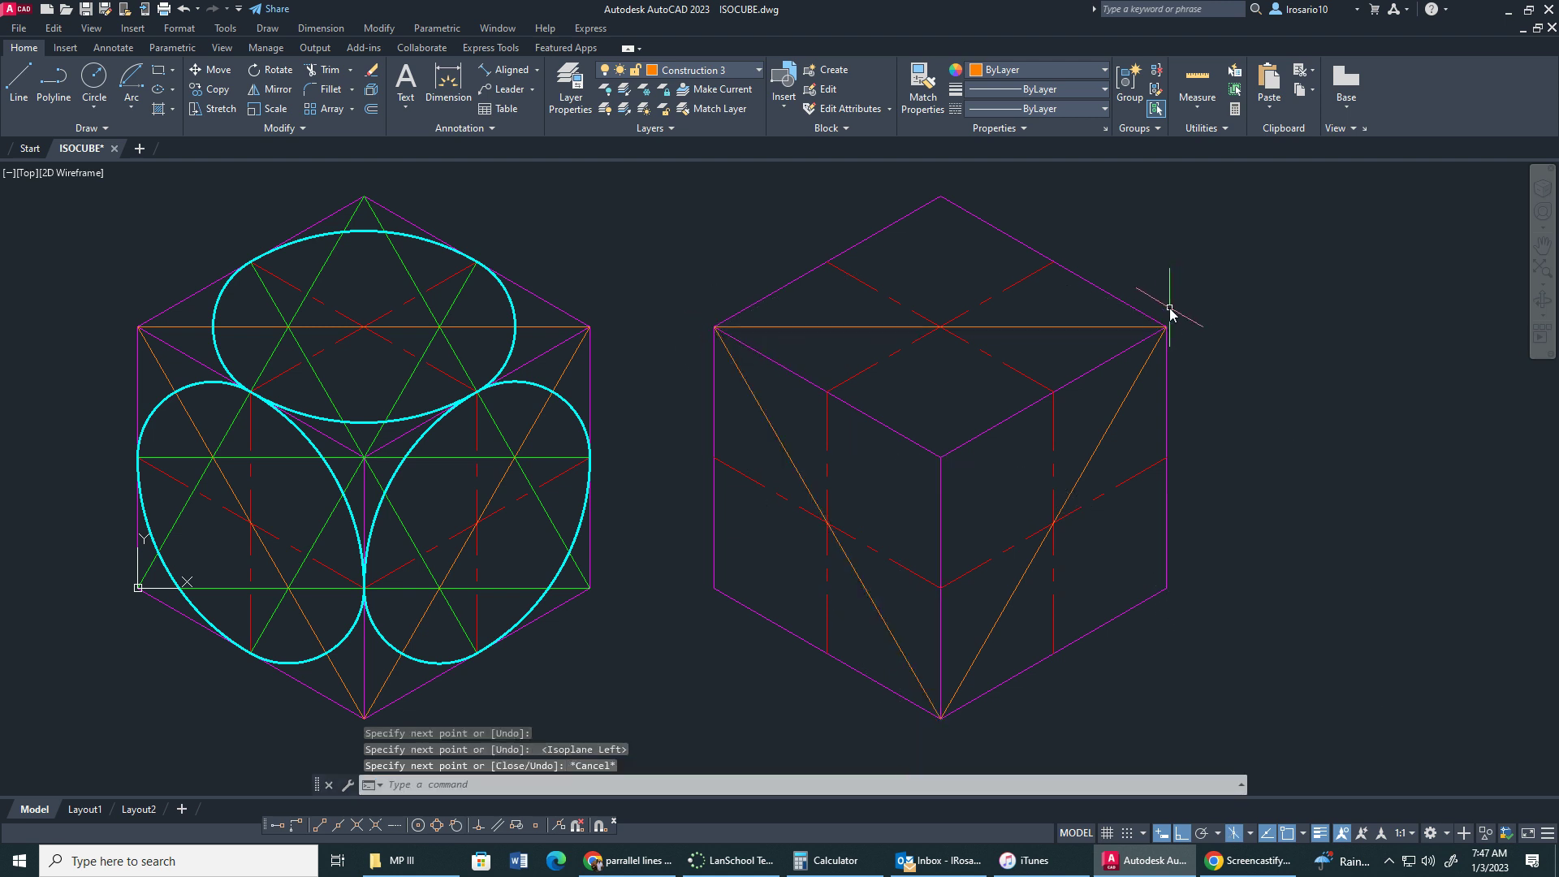
Step: Make Construction 2 the current layer and, in the Left isoplane, draw a line from the left face's upper-edge midpoint to its lower outer corner
click(706, 73)
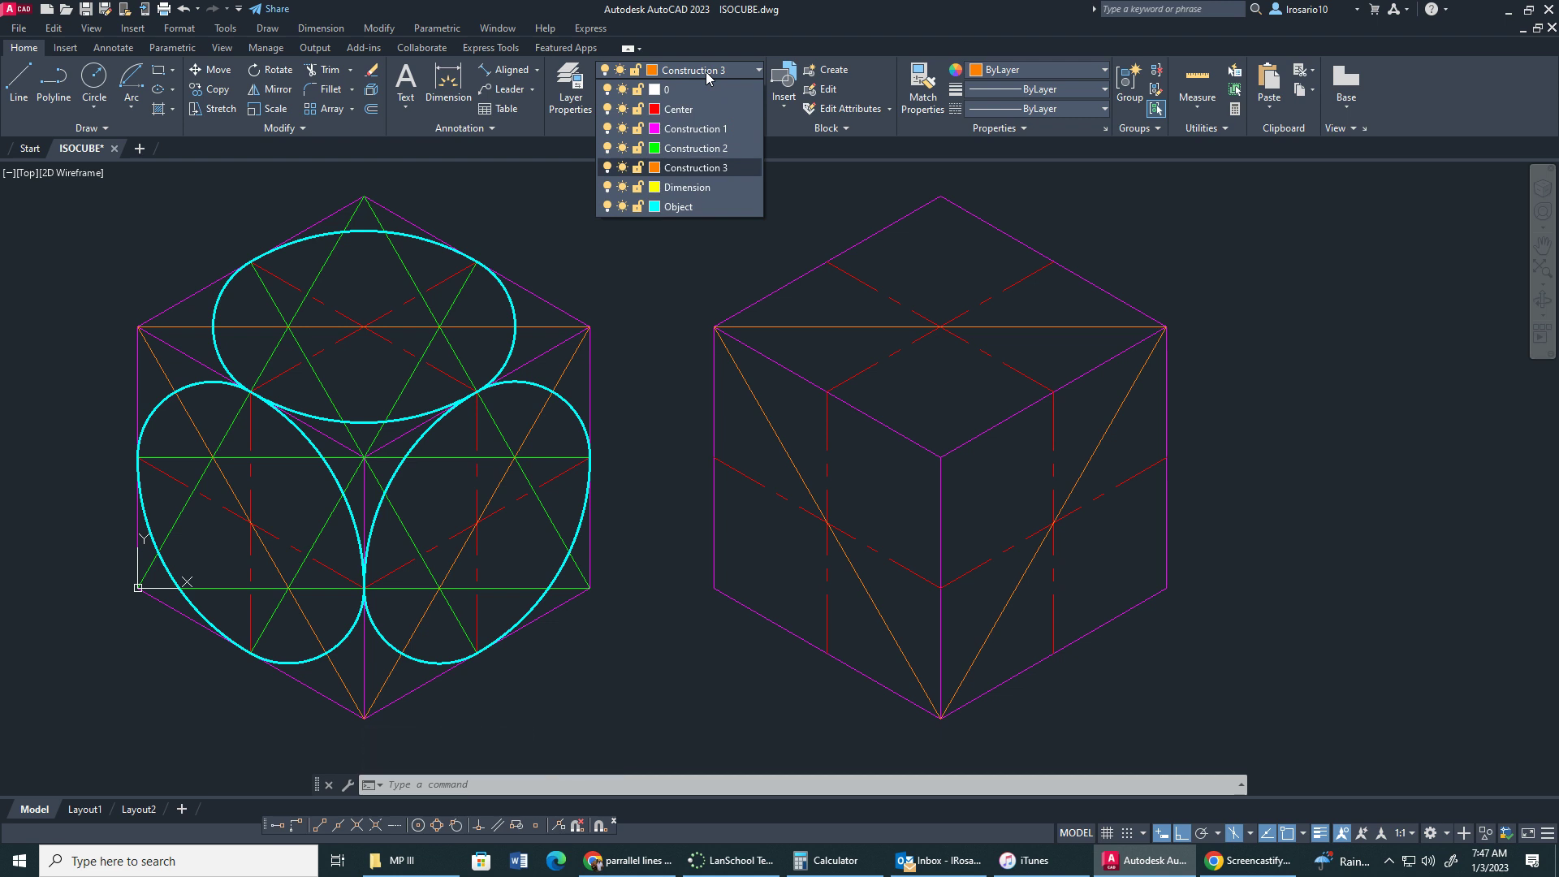
click(689, 149)
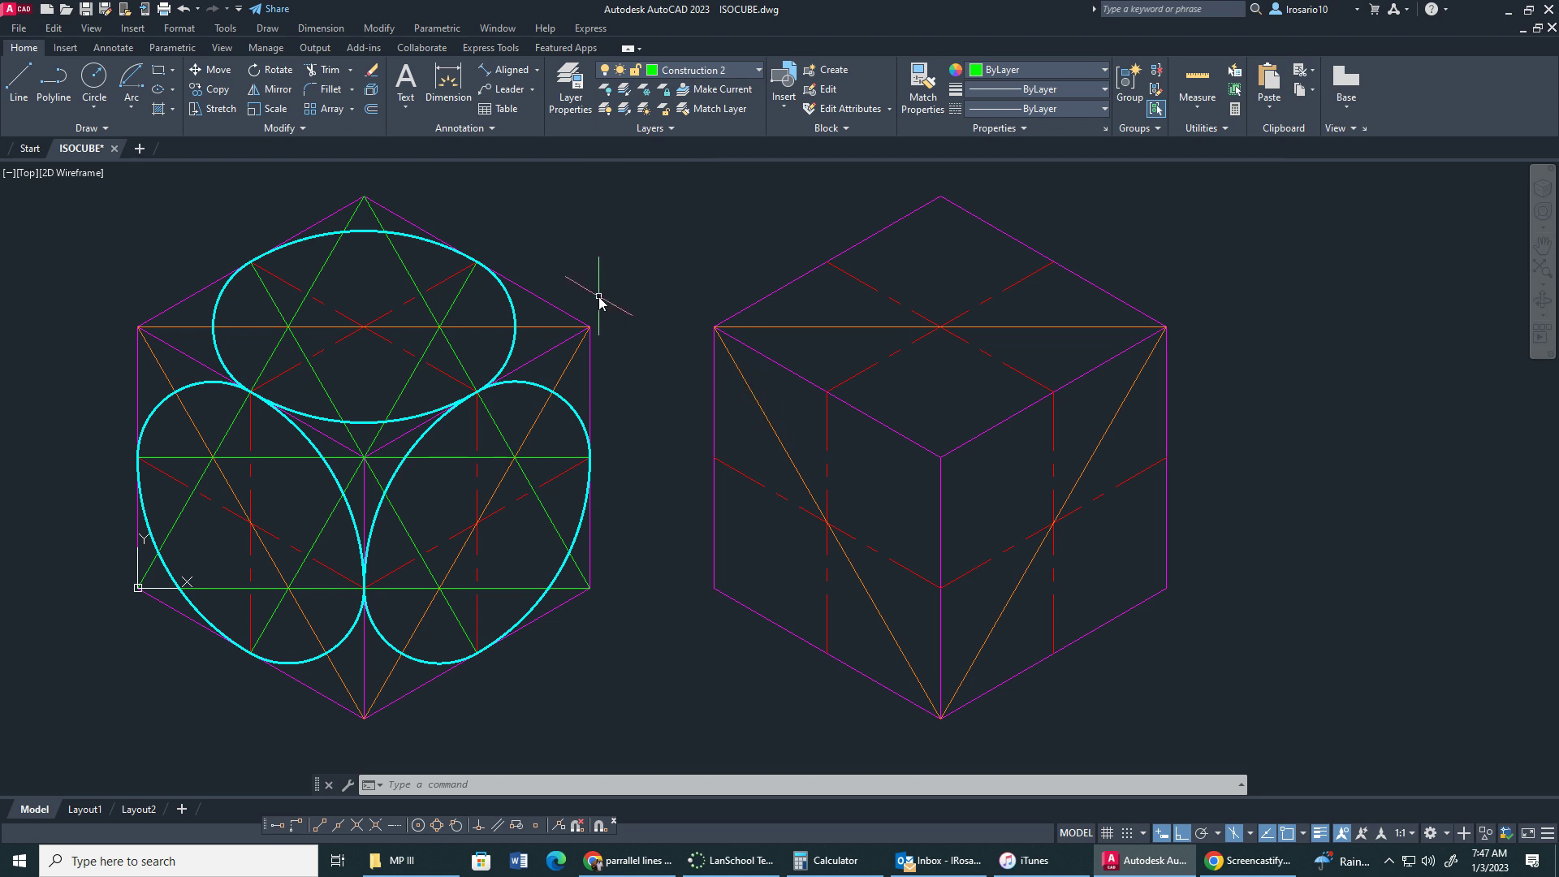
key(F5)
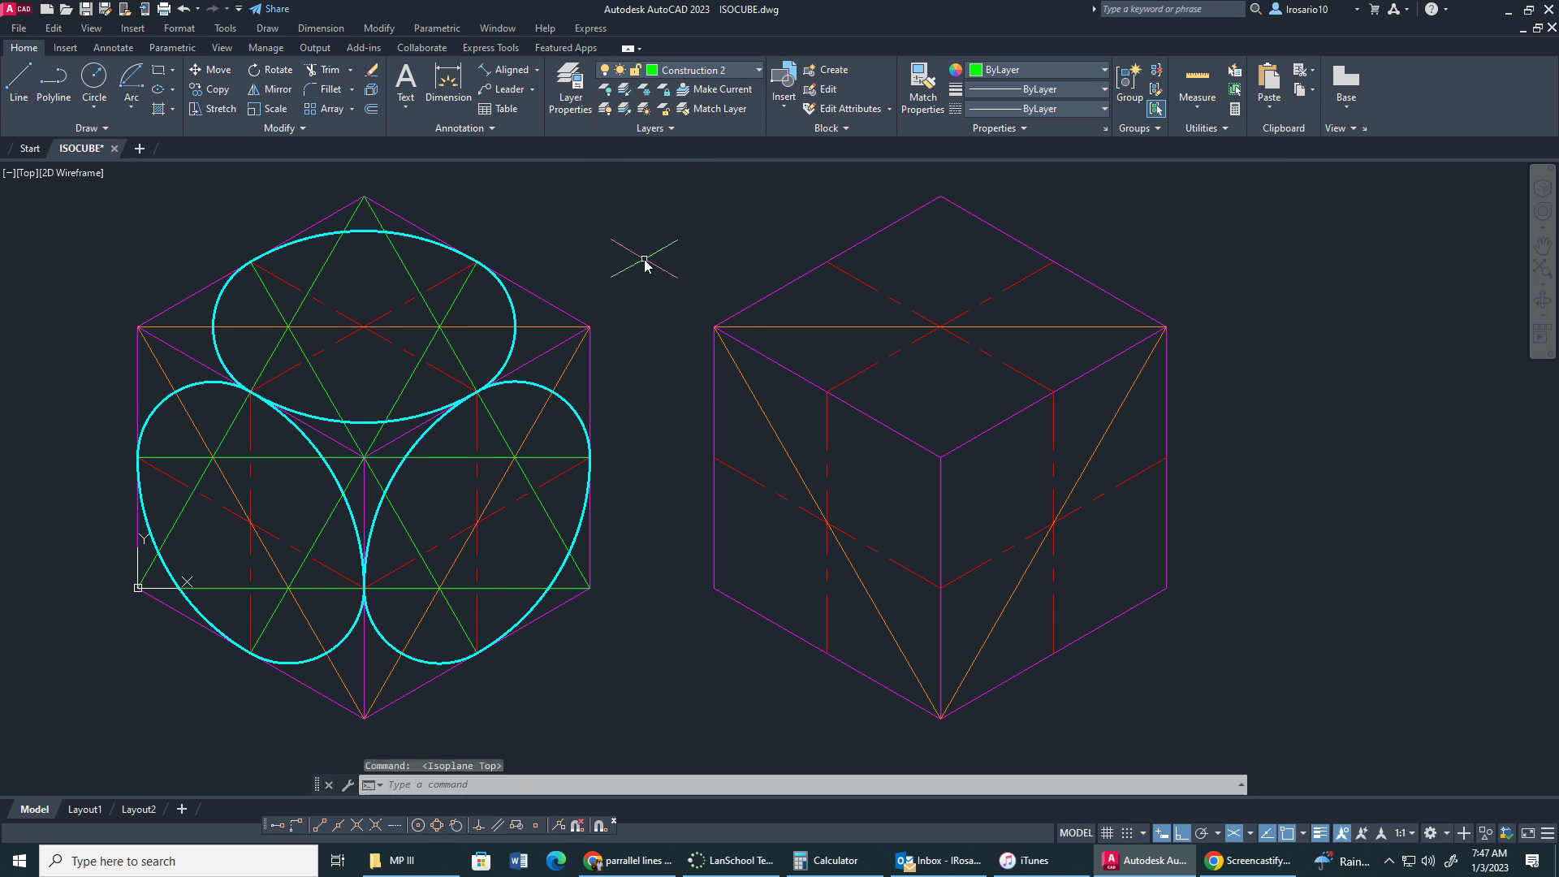
key(F5)
key(F5)
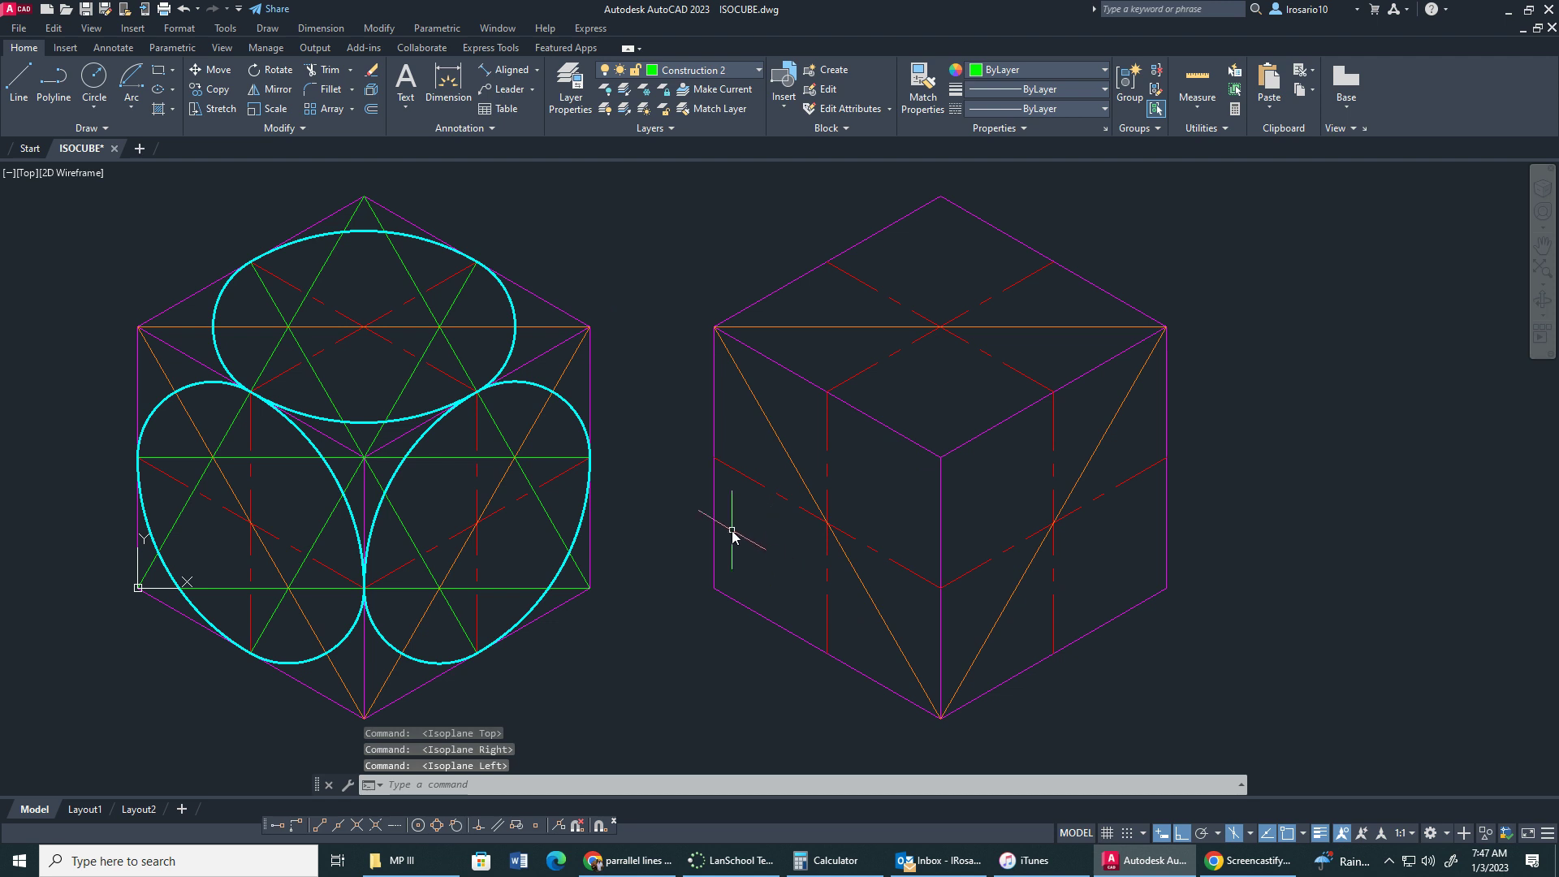
click(17, 81)
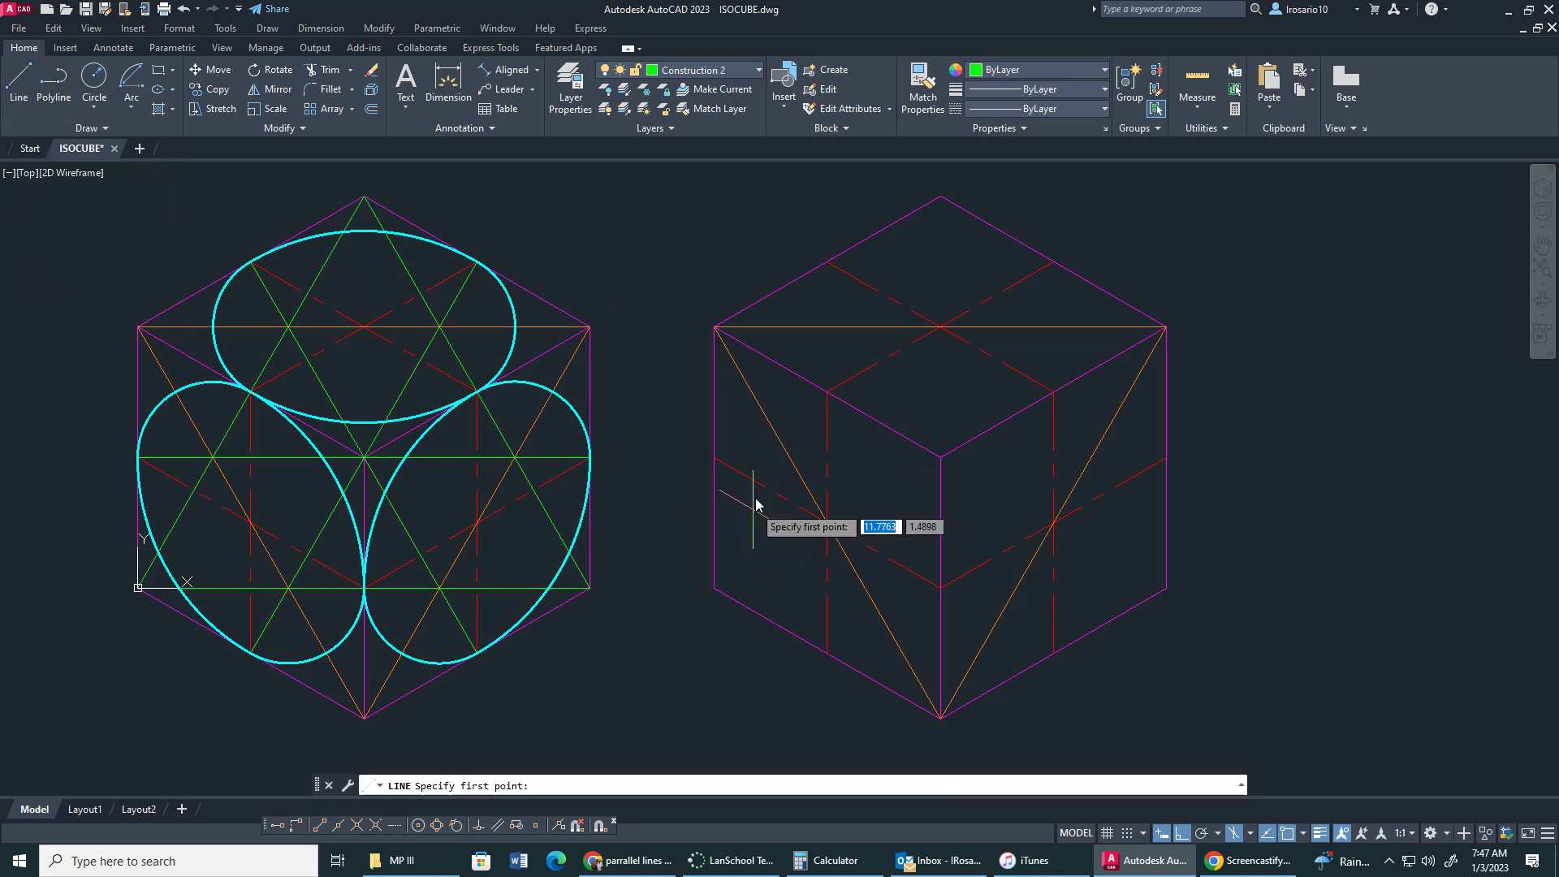
click(827, 393)
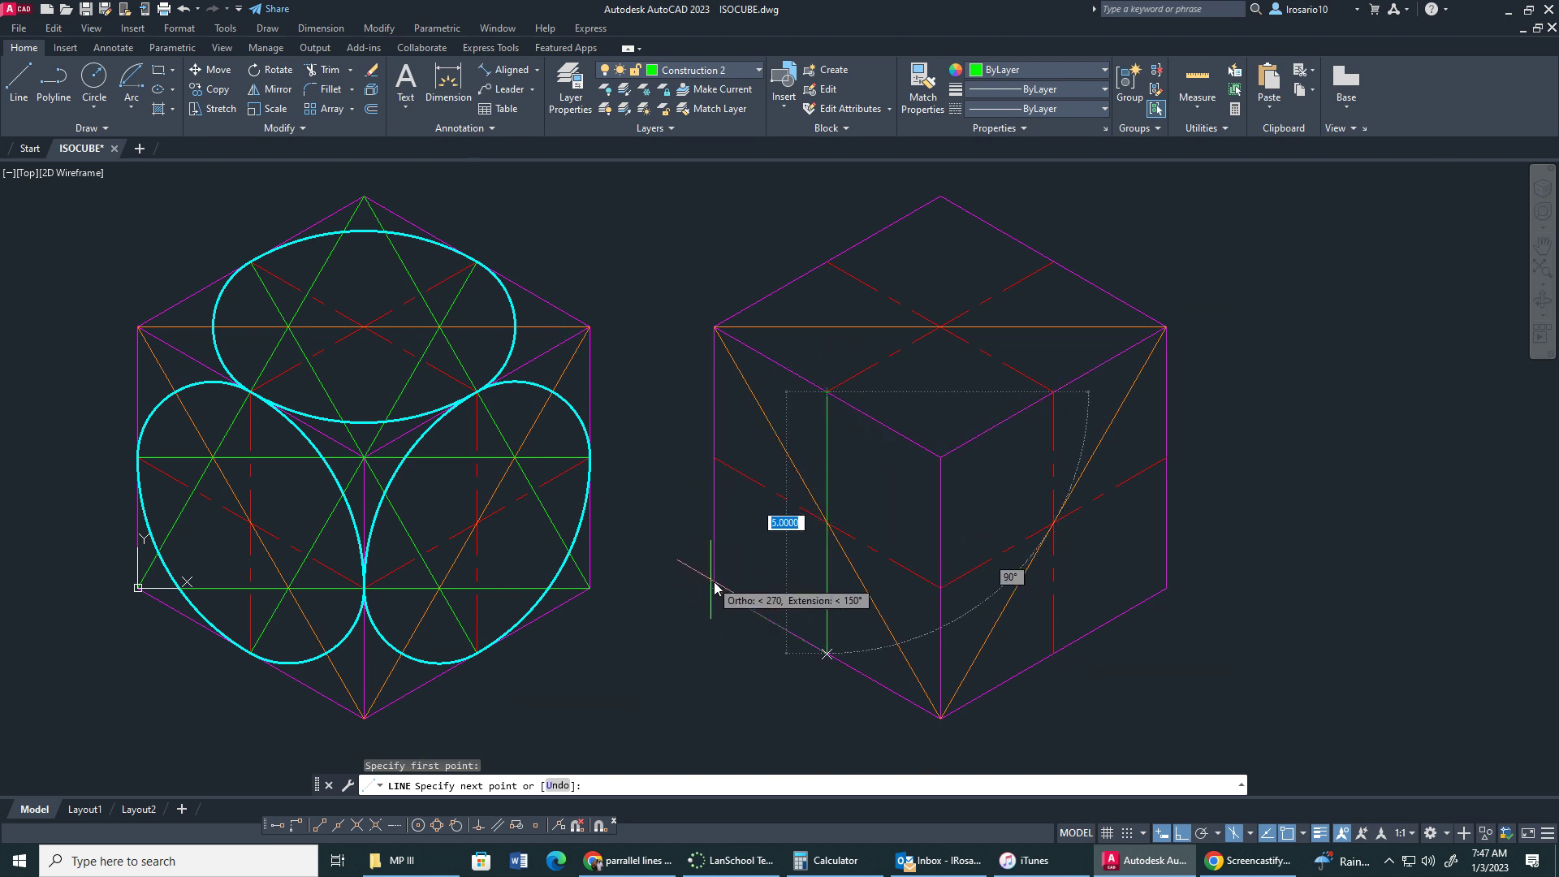
click(714, 586)
key(Escape)
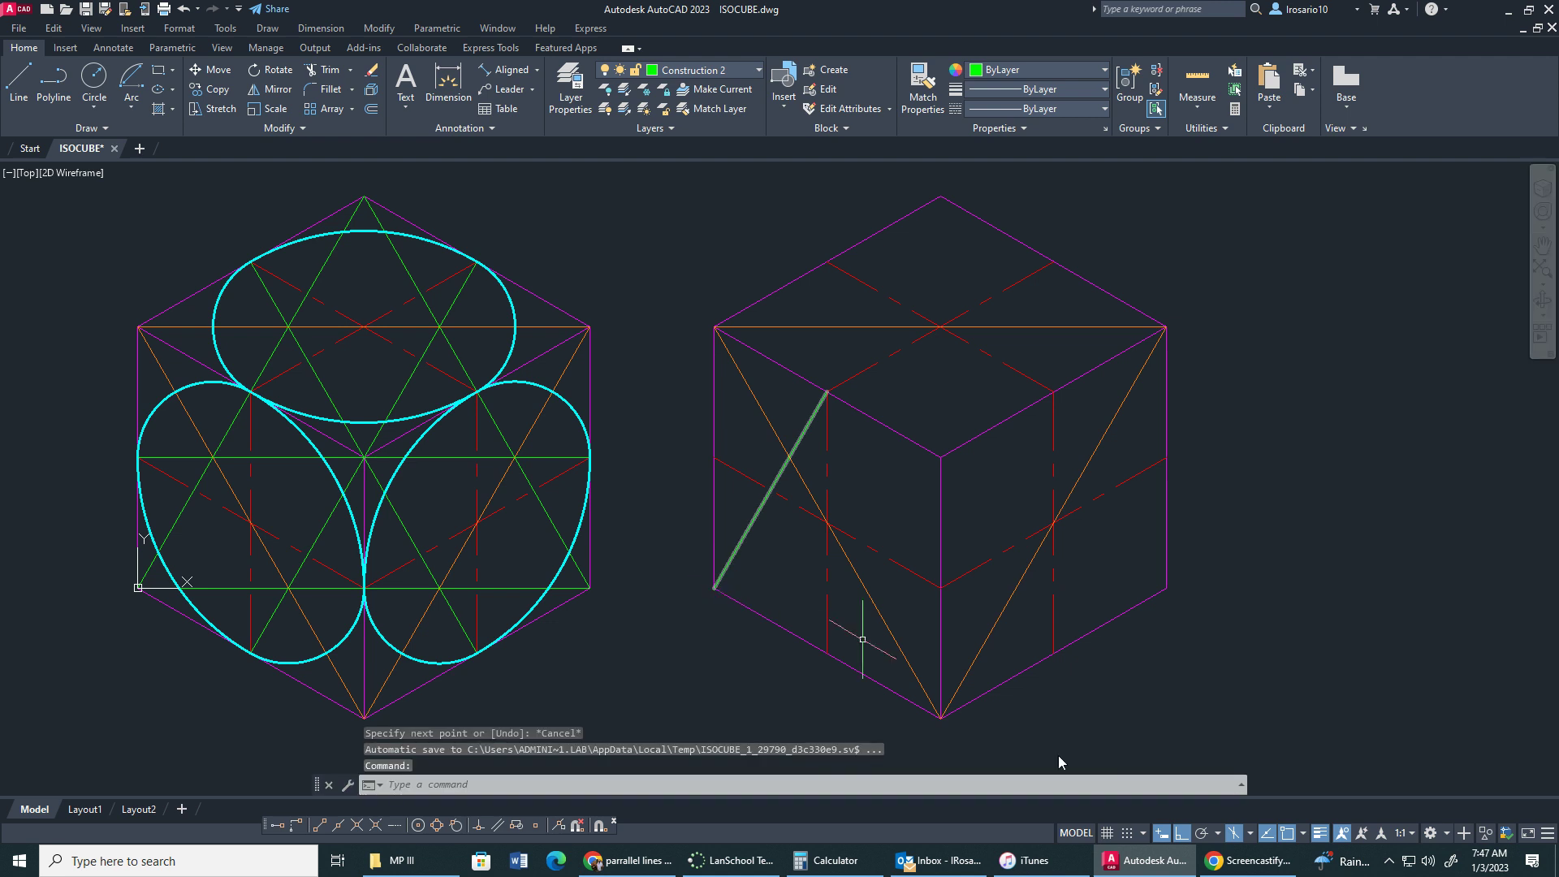
Step: Turn ortho off and draw a line from the left face's upper inner corner to the midpoint of its lower edge
click(1175, 836)
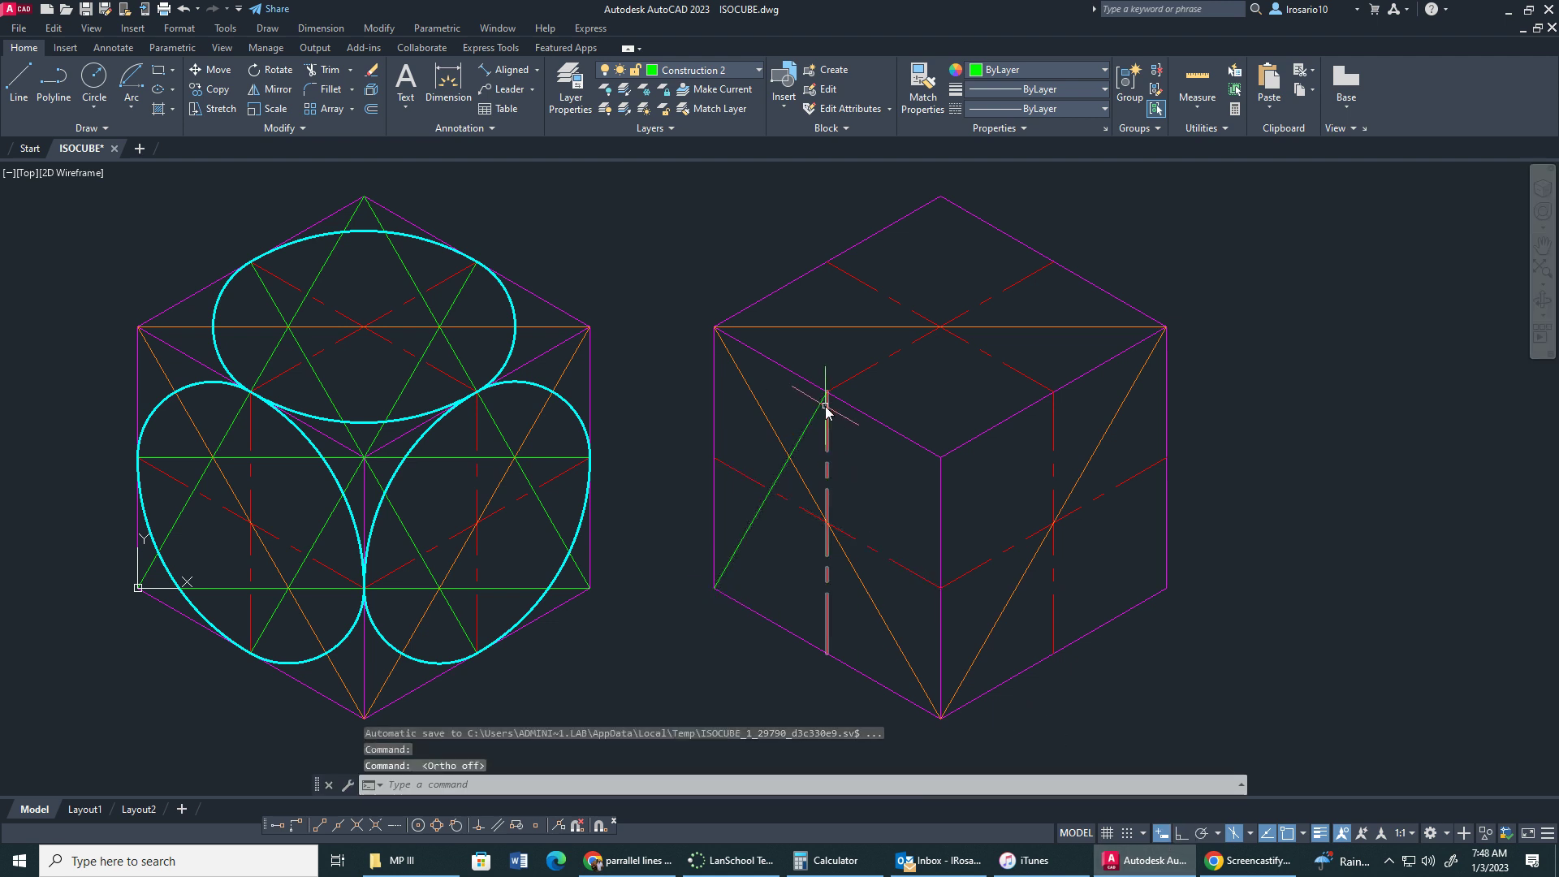
click(18, 95)
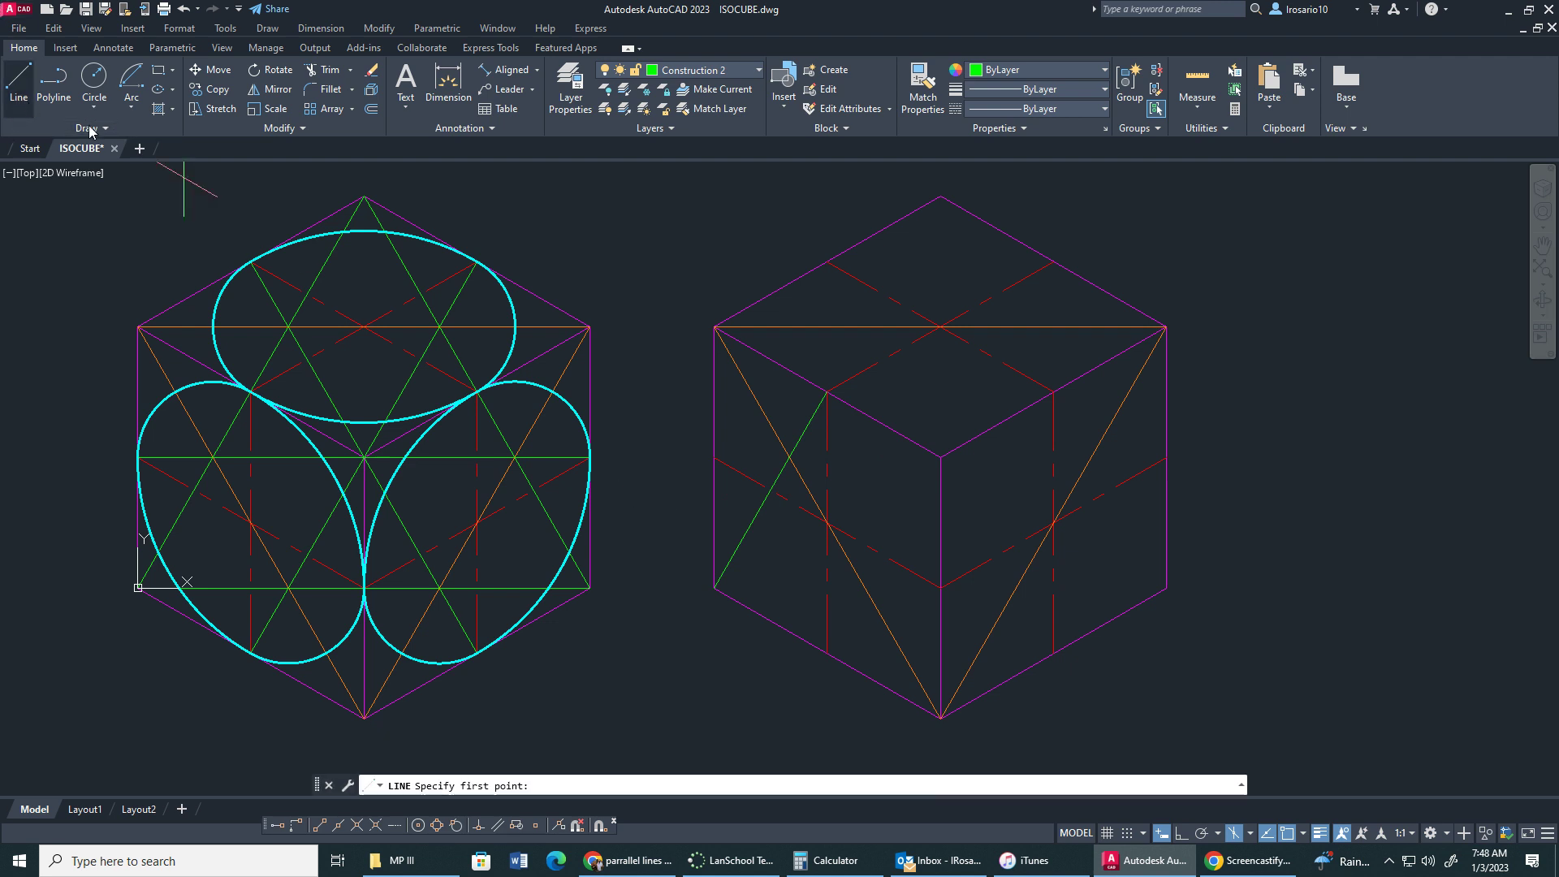
click(939, 458)
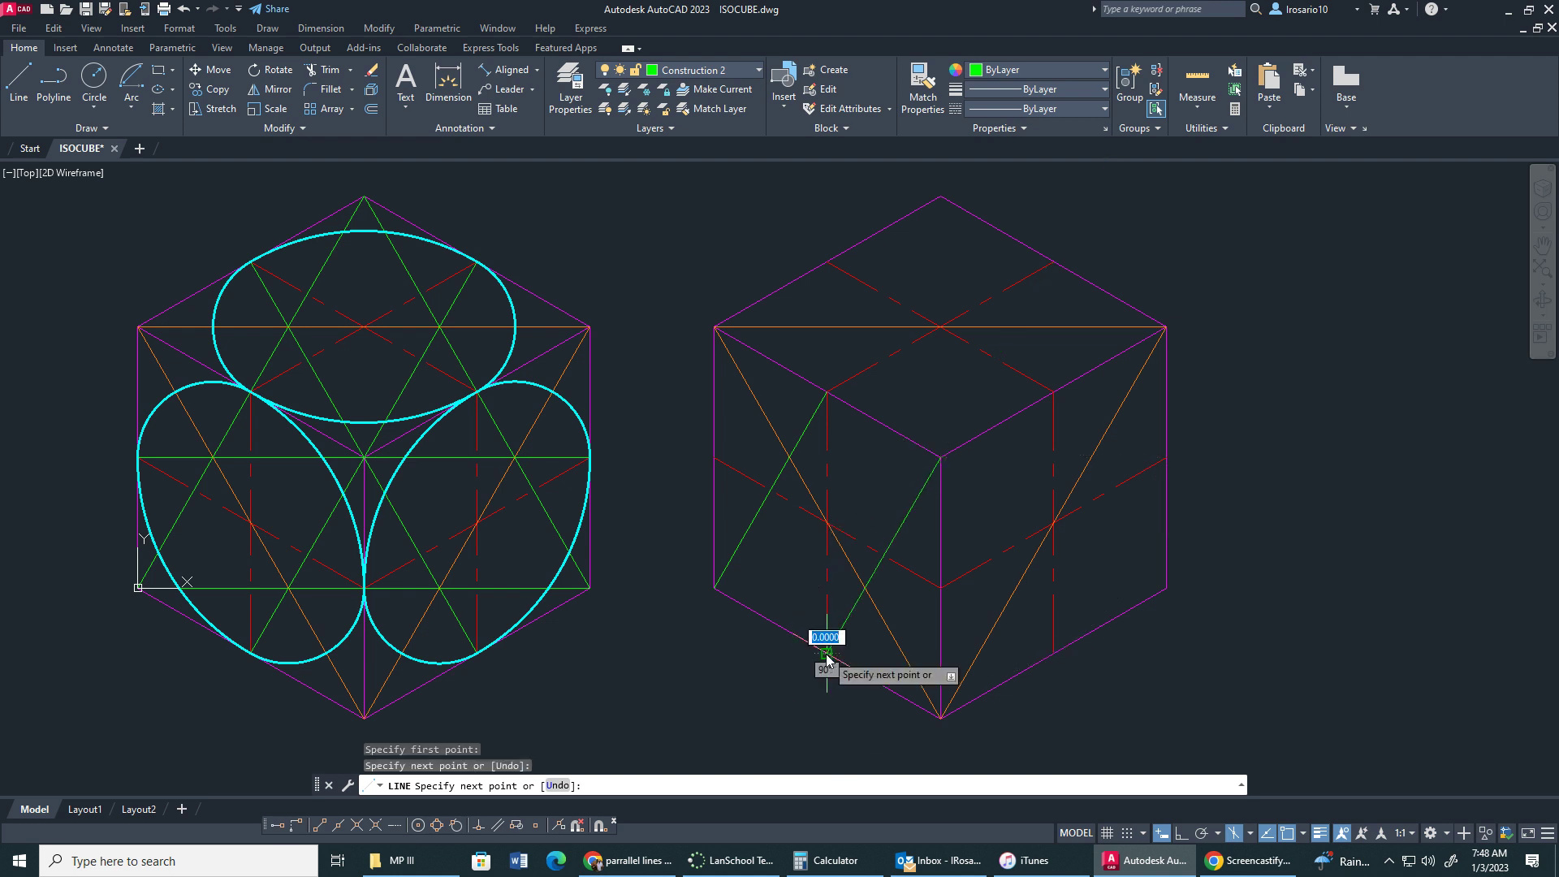
key(Escape)
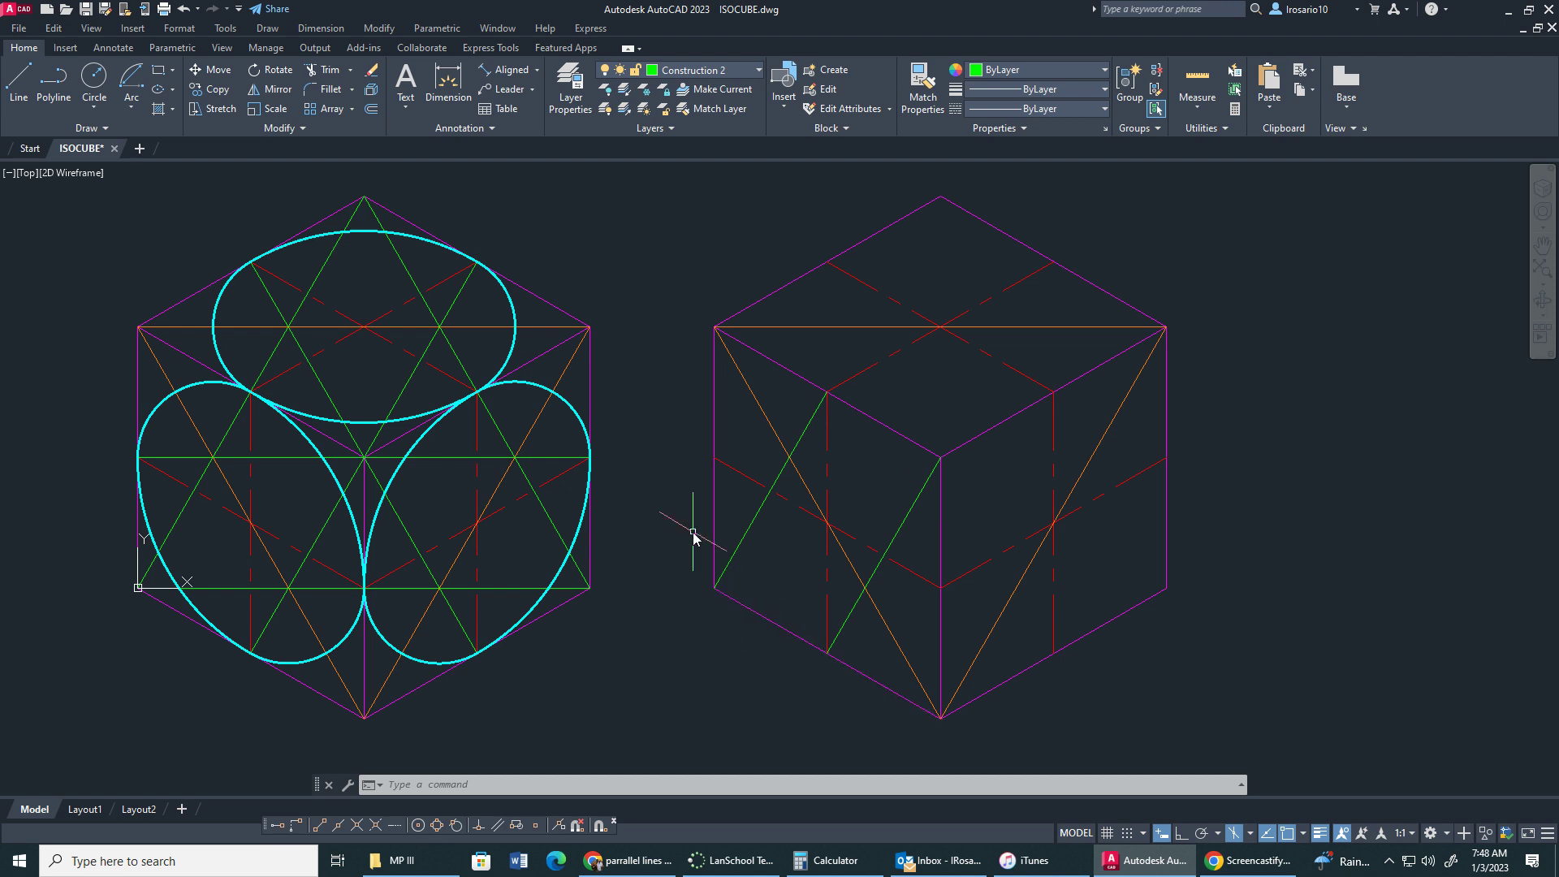
Step: Draw two horizontal lines across the left face: outer-edge midpoint to upper inner corner, and lower outer corner to inner-edge midpoint
click(6, 88)
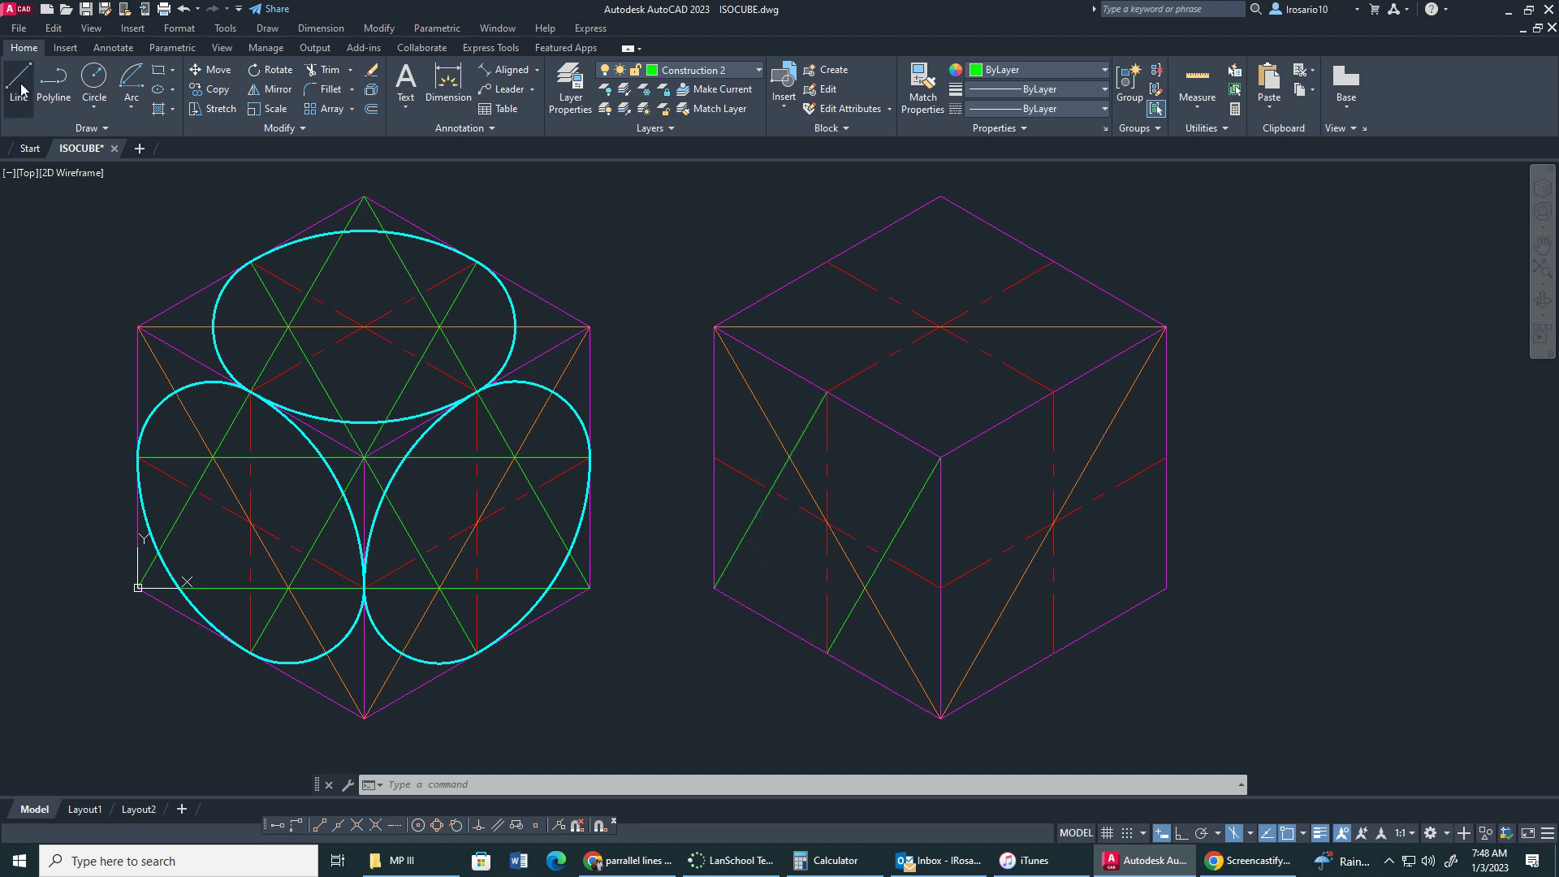
click(714, 458)
click(941, 459)
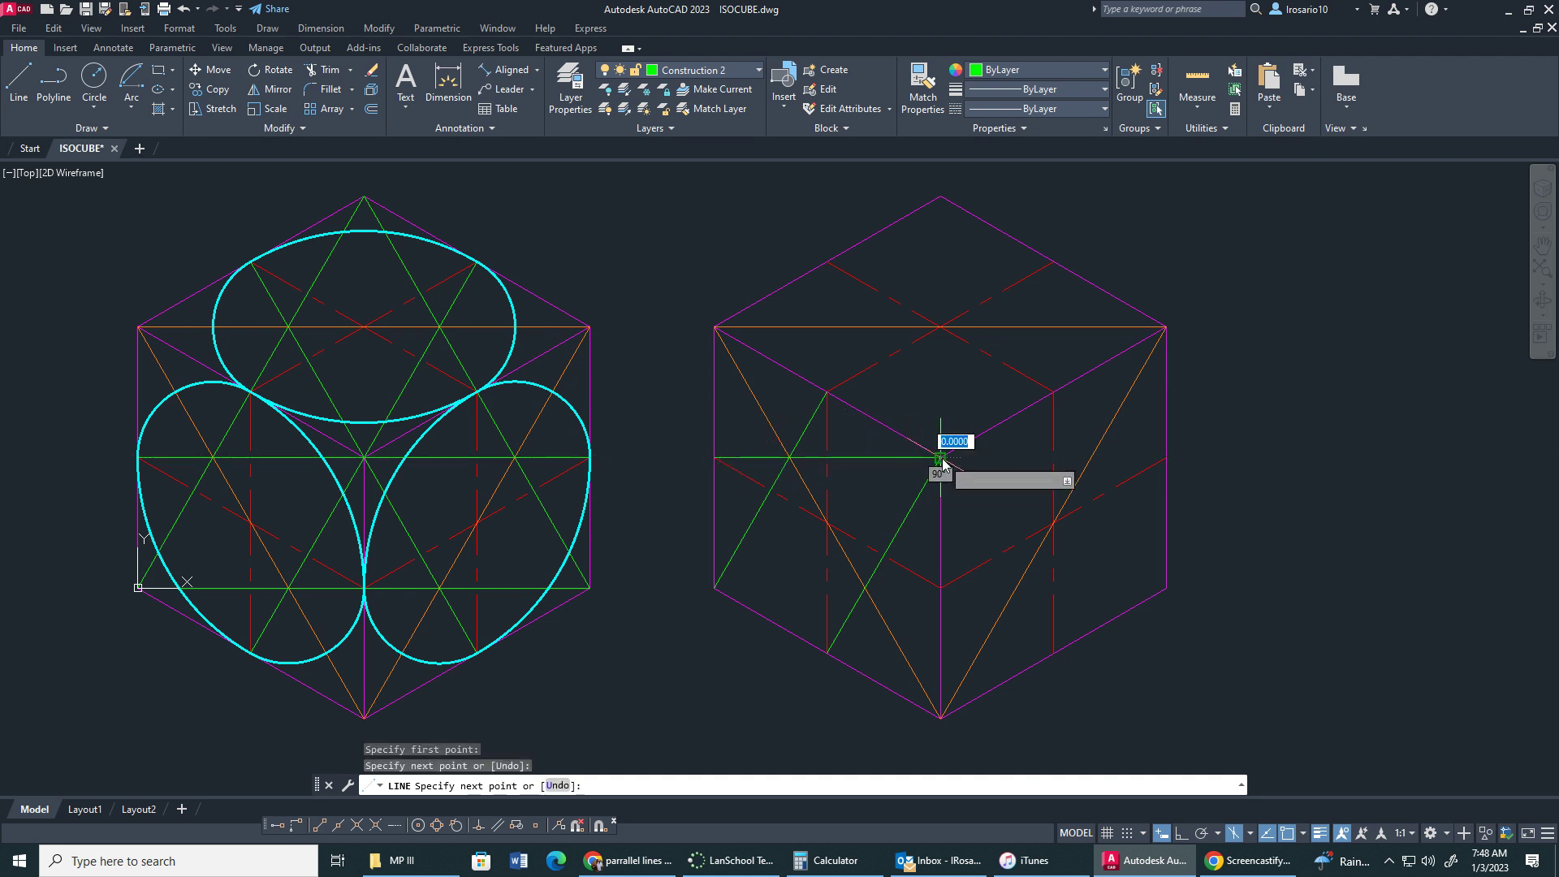
key(Escape)
click(18, 81)
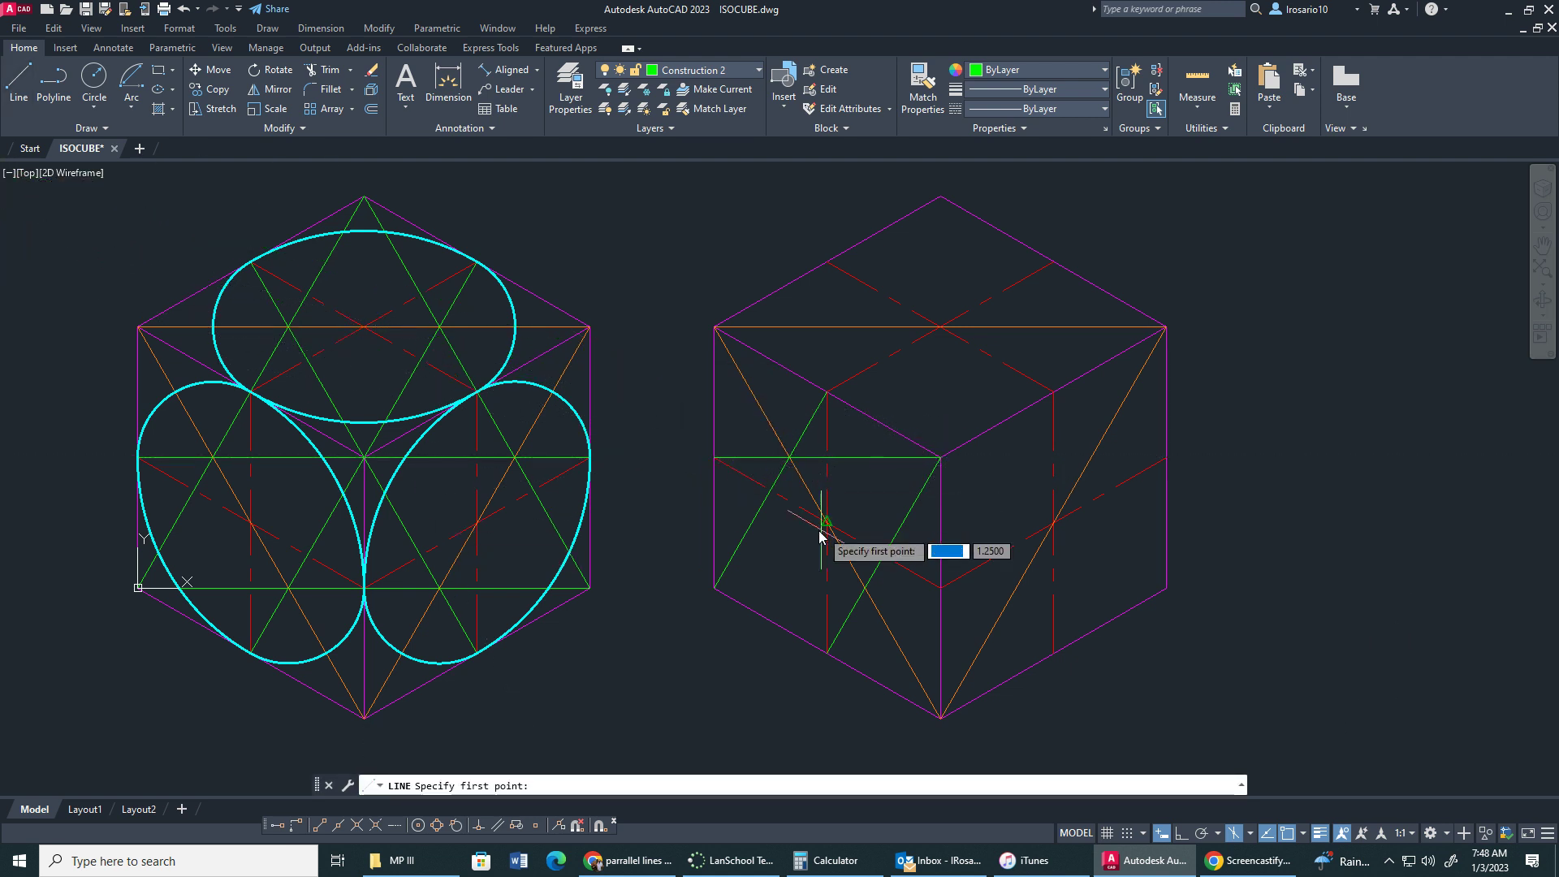
click(713, 587)
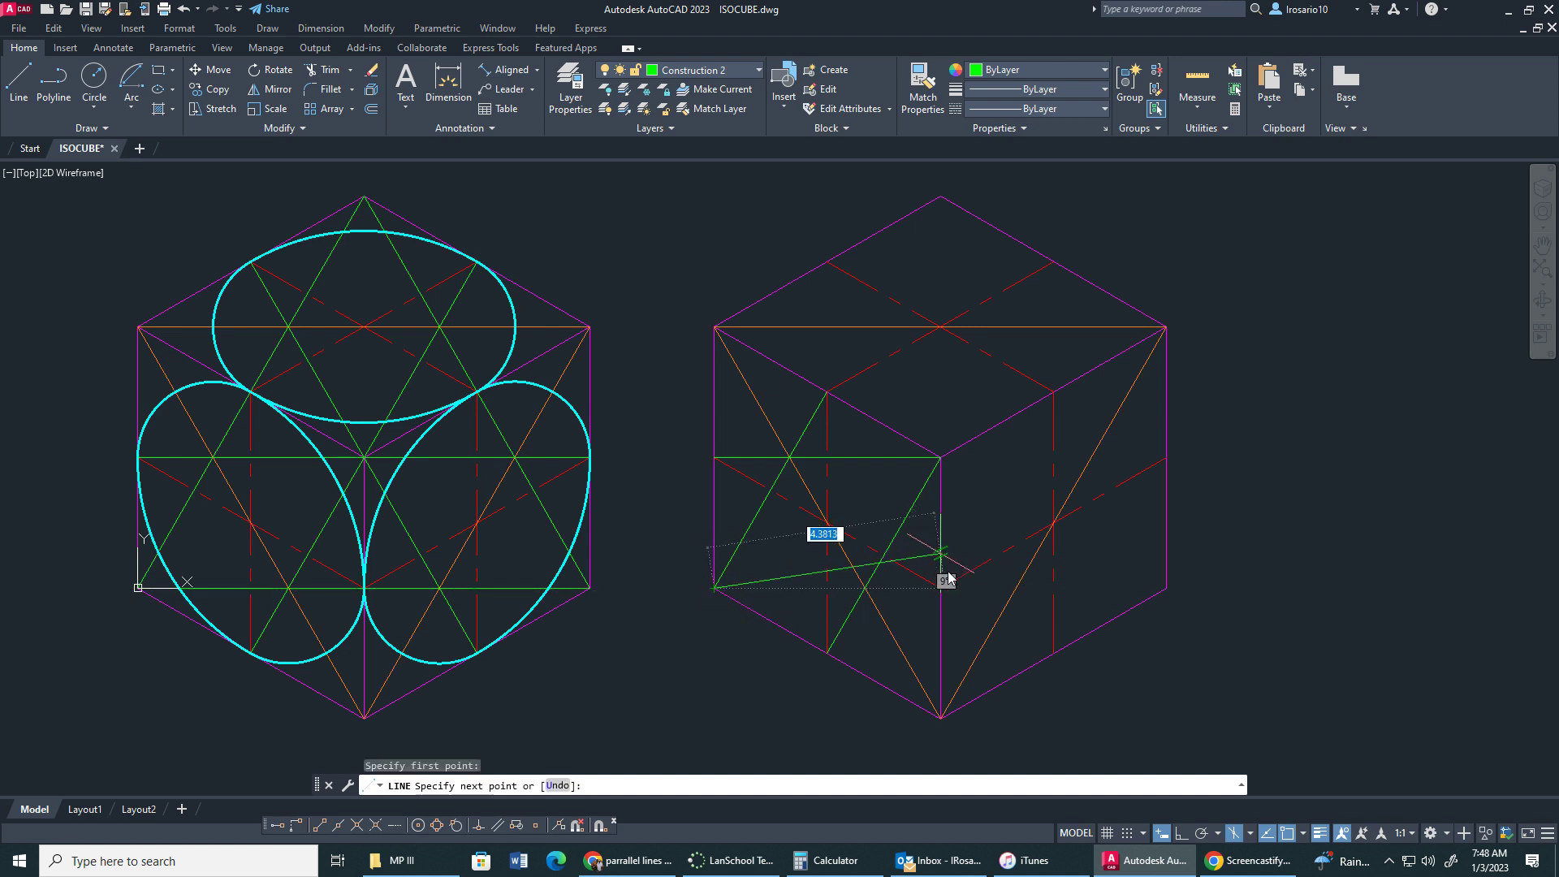
key(Escape)
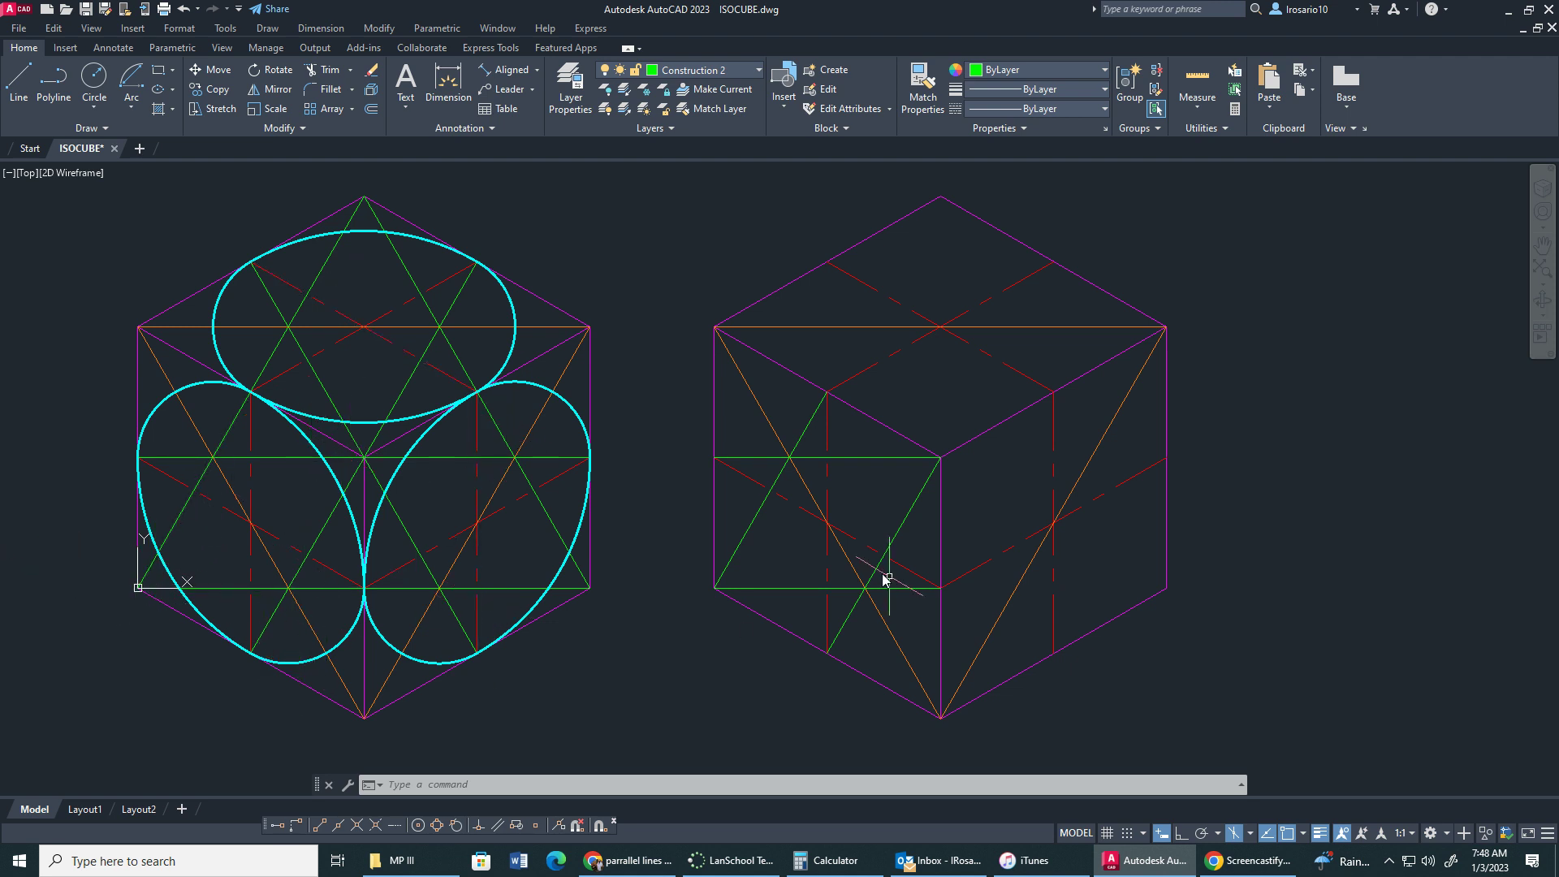
Step: Highlight the four green construction lines on the left face of the finished example cube for comparison
click(227, 424)
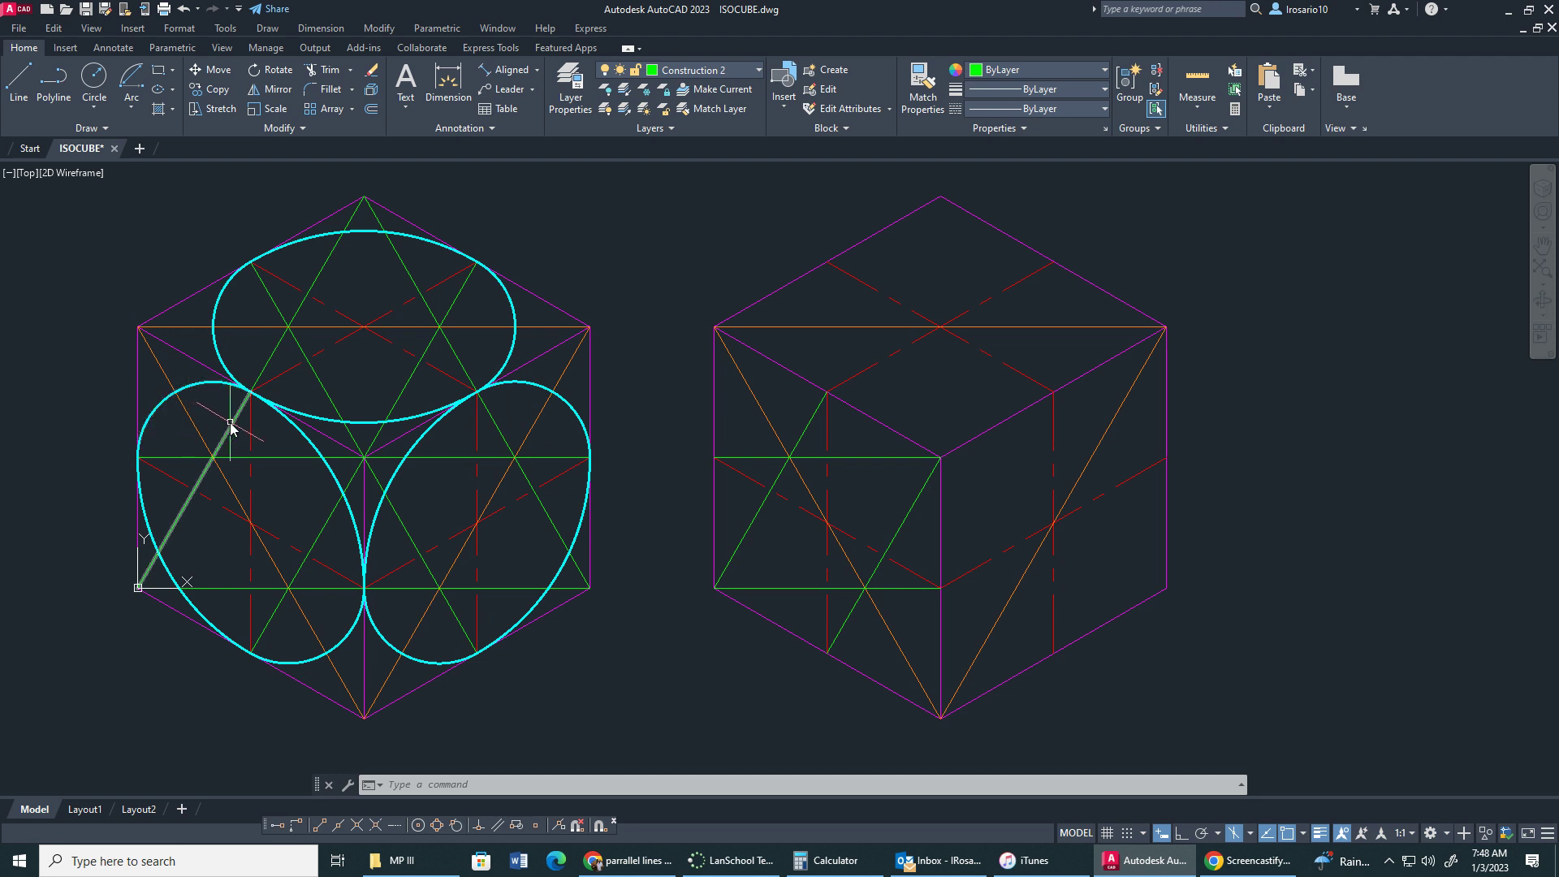
click(323, 525)
click(306, 451)
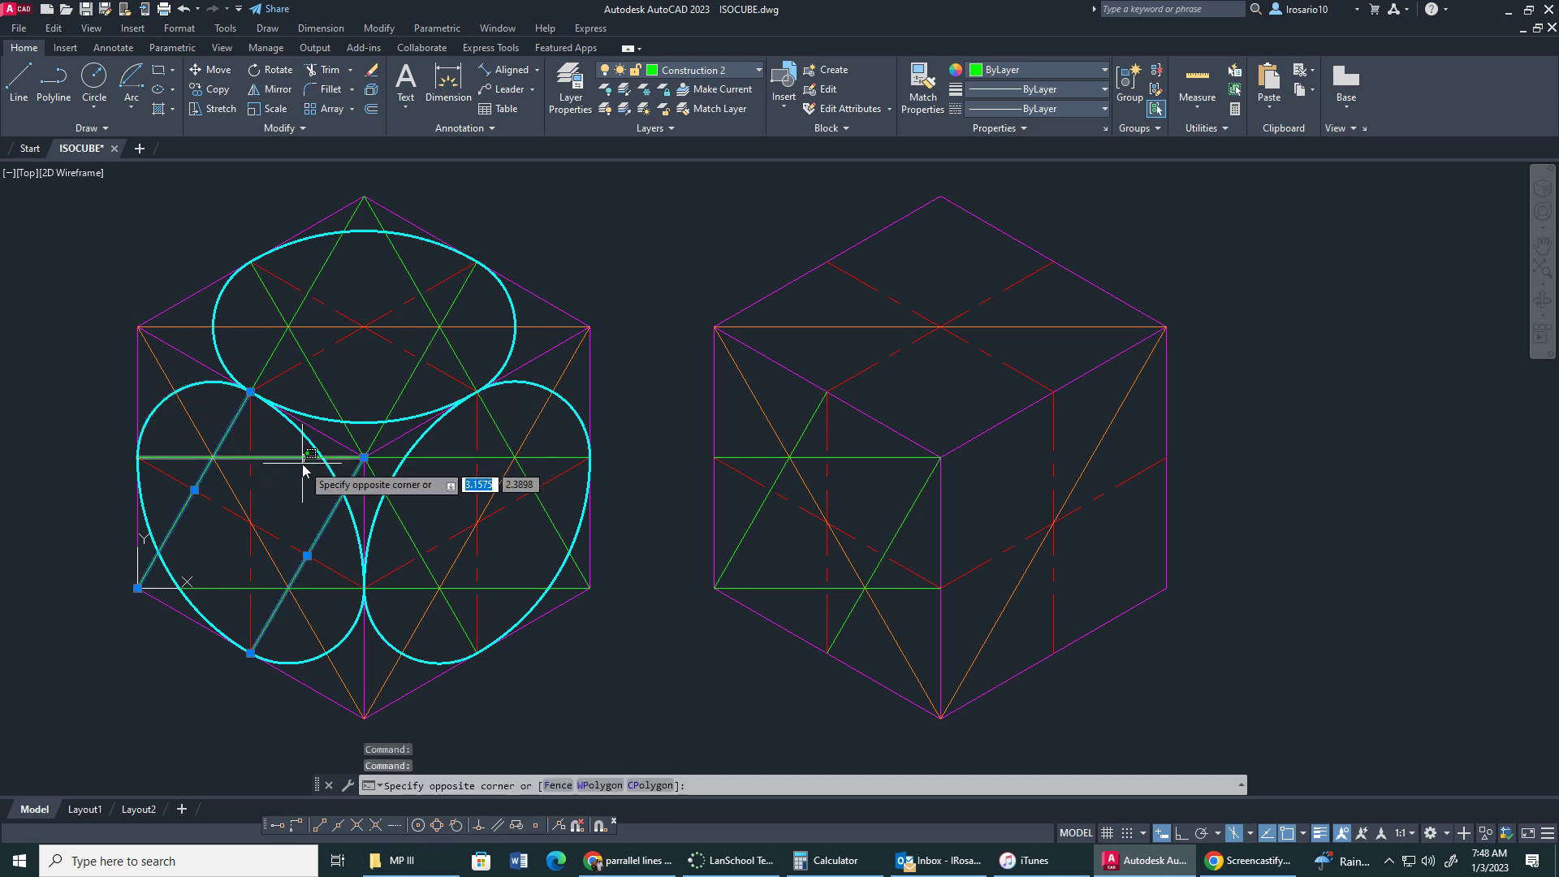
click(307, 466)
click(316, 582)
click(317, 592)
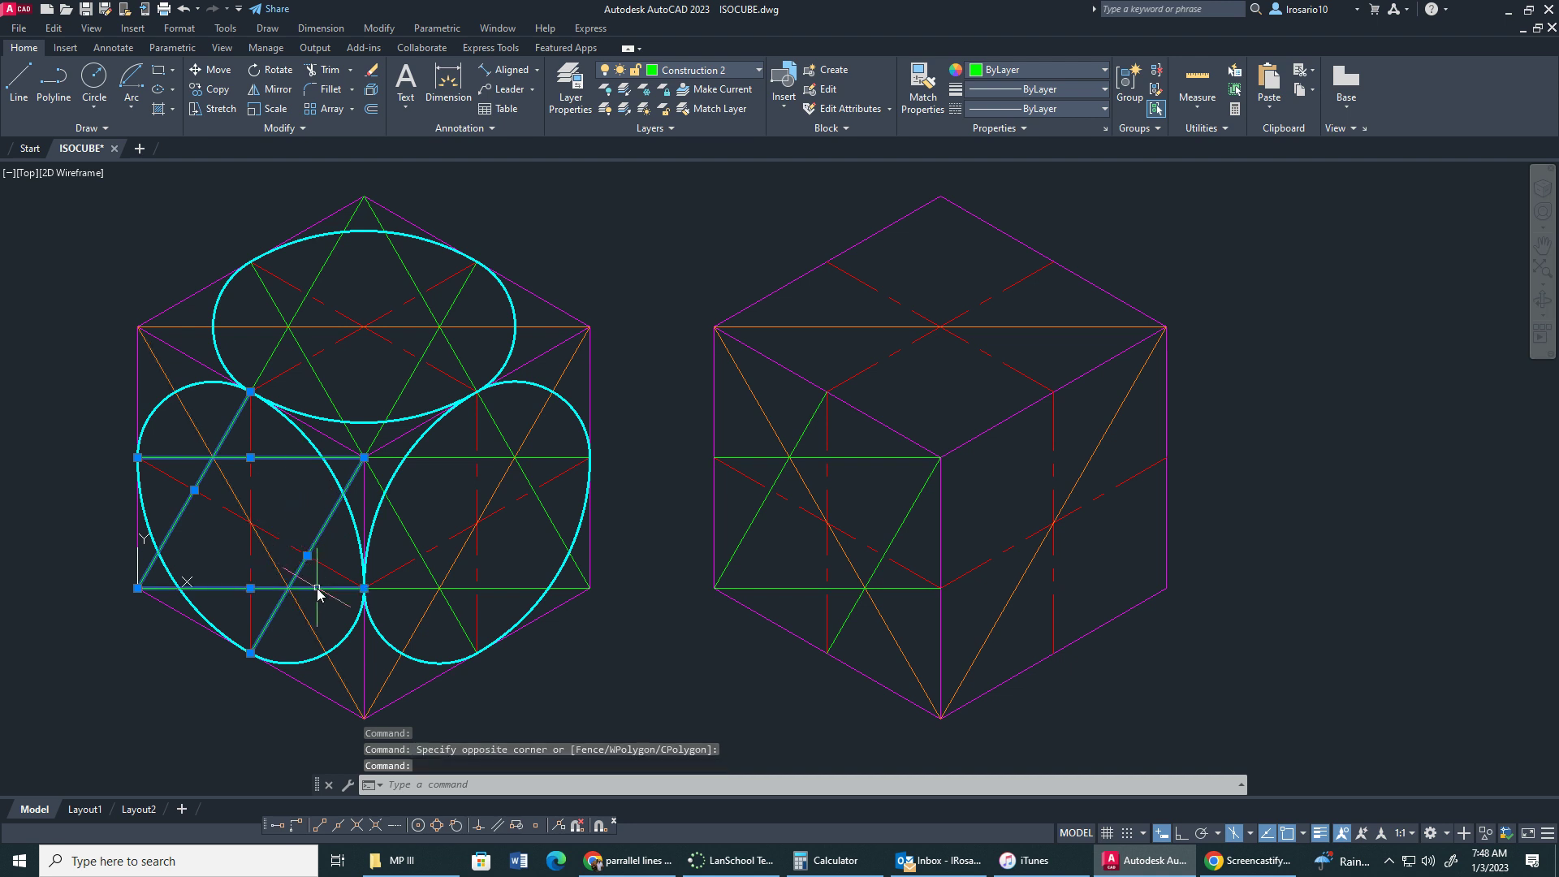
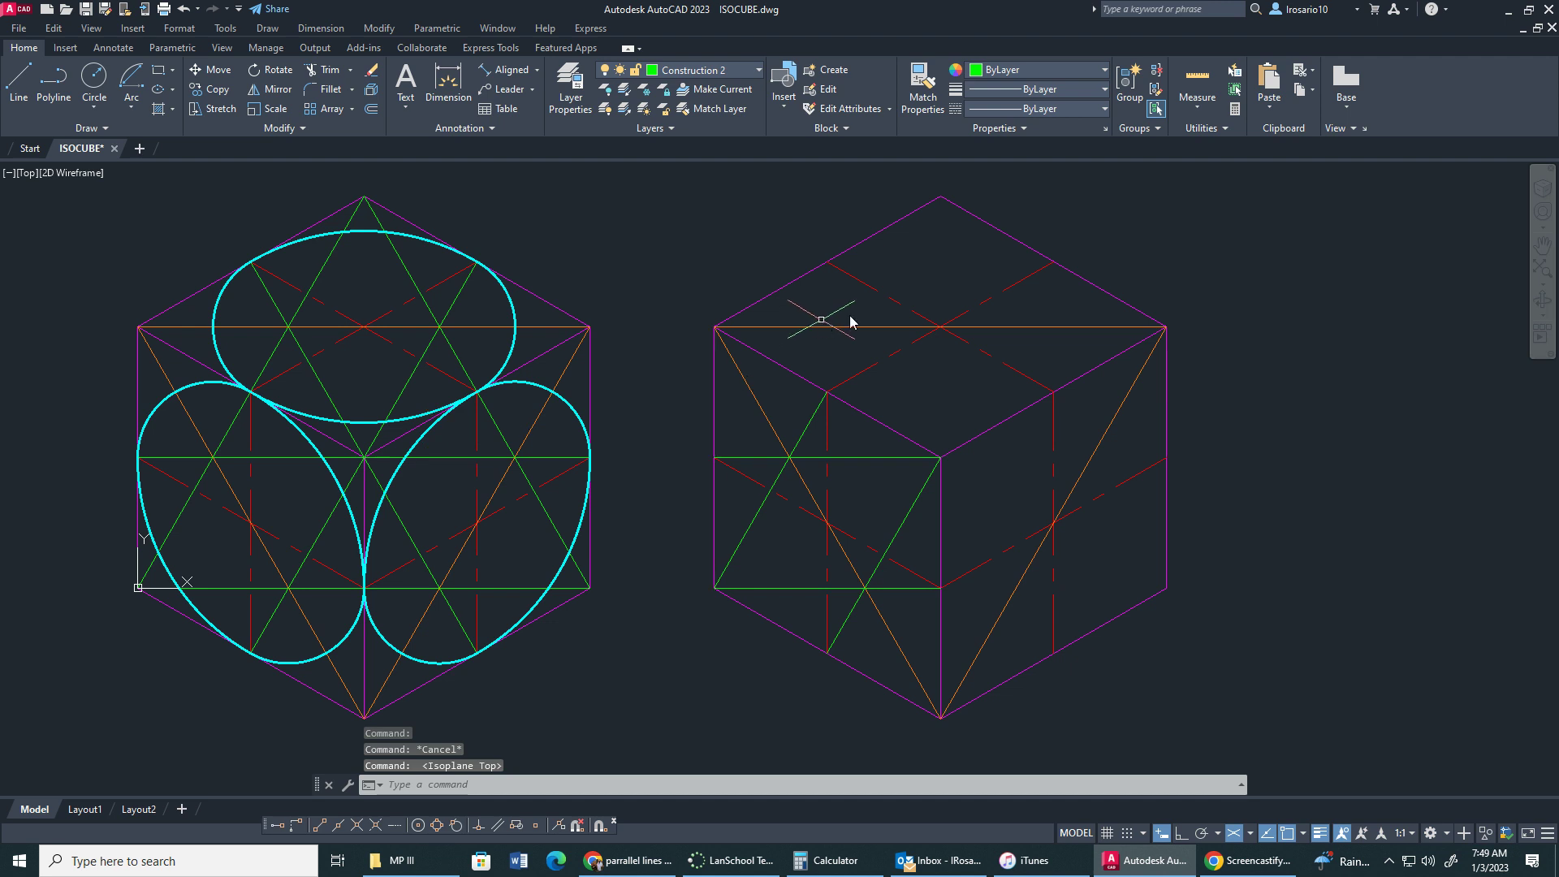
Step: In the Top isoplane, draw lines from the top face's back corner to the midpoints of its two front edges
click(10, 81)
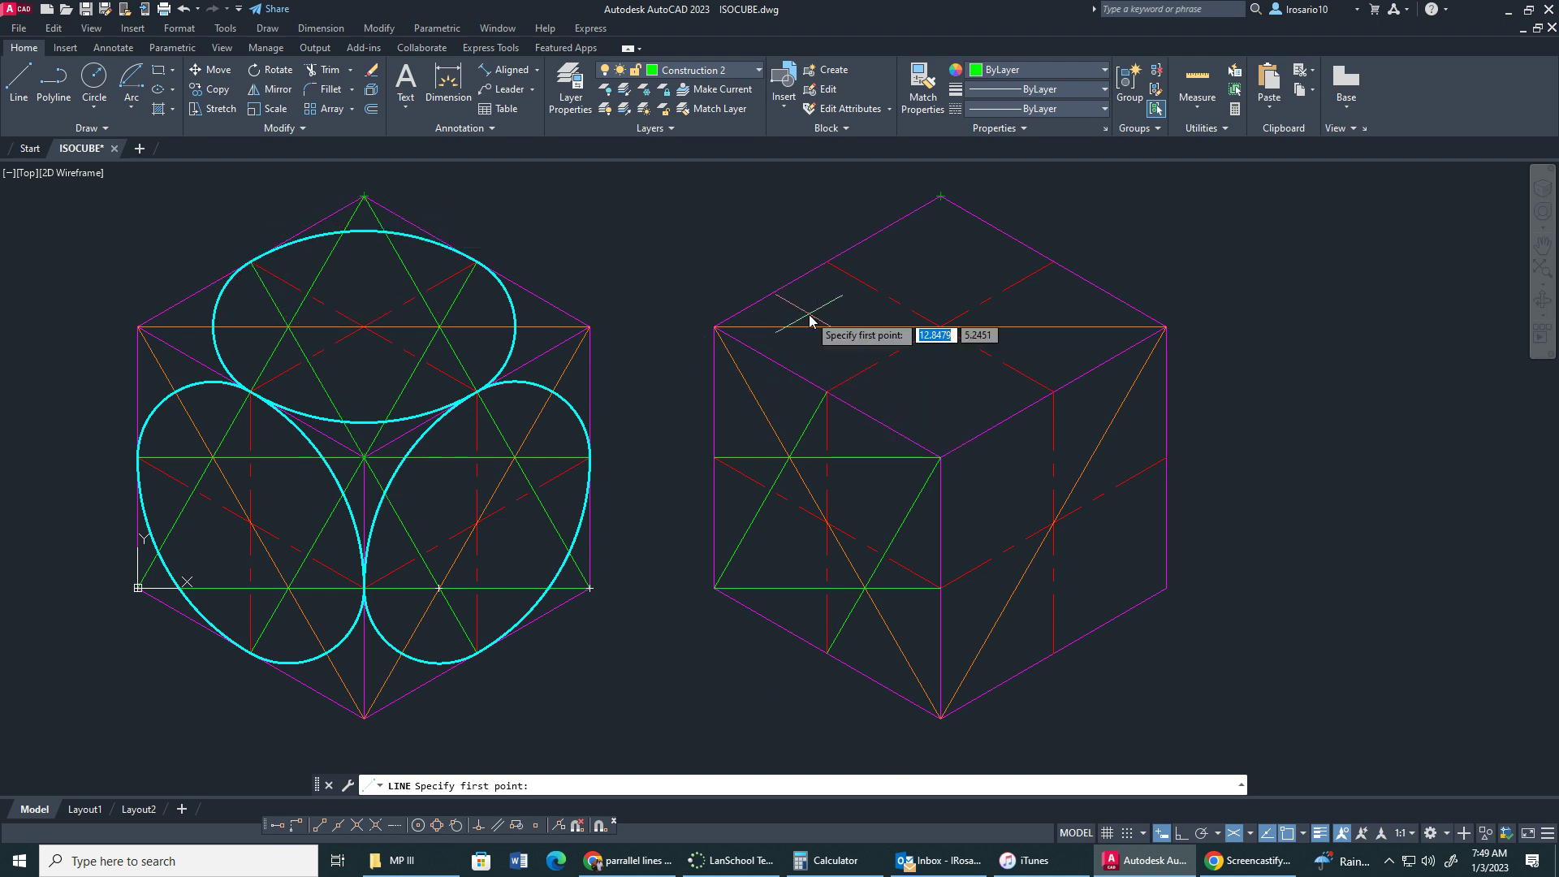
click(940, 197)
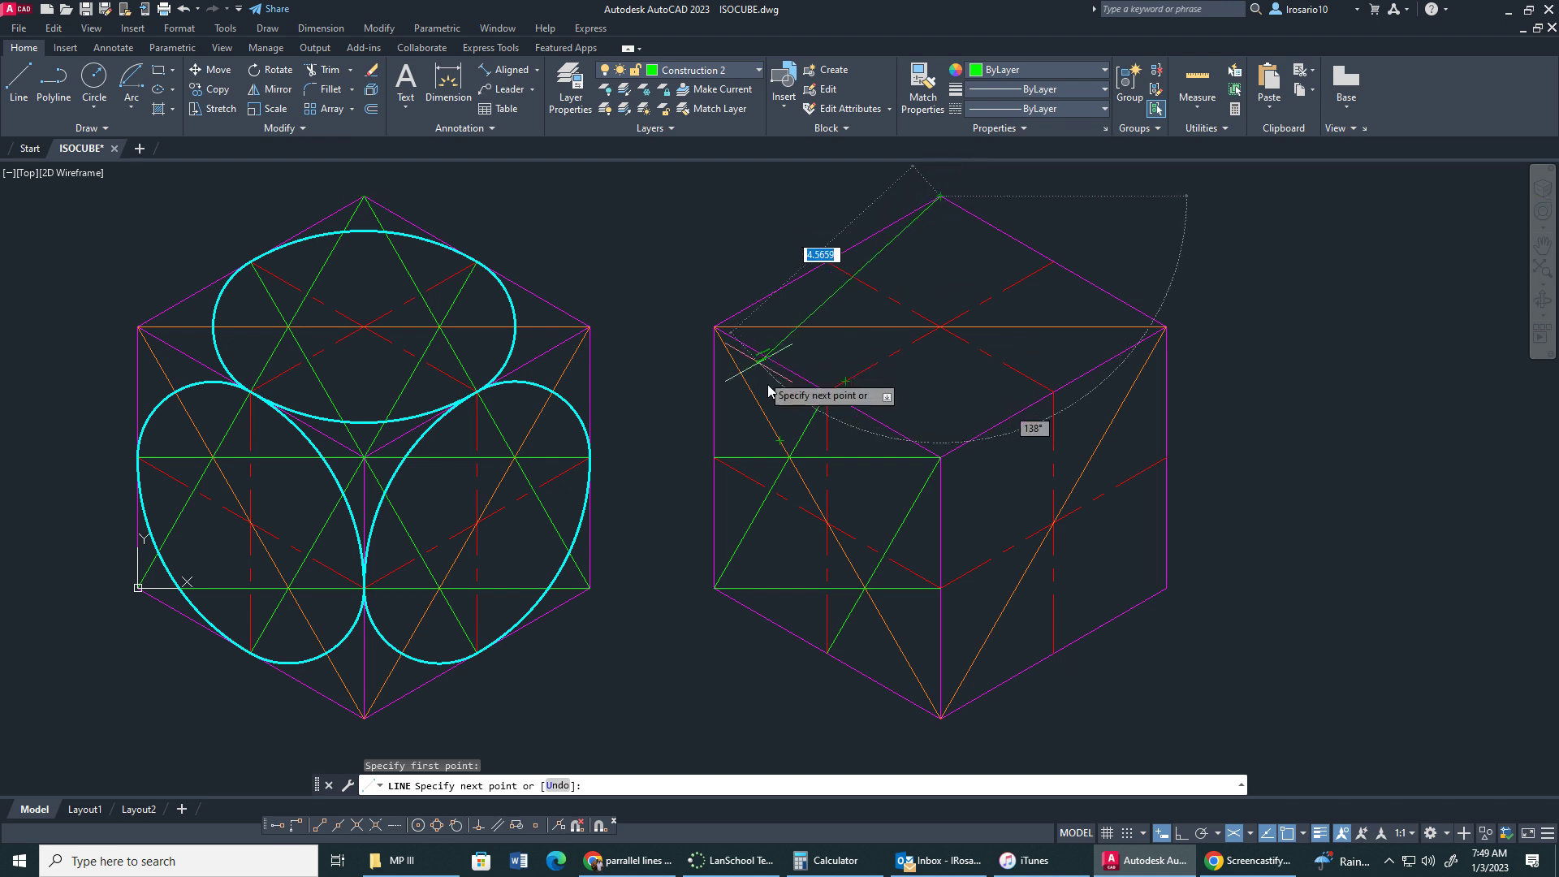
click(827, 393)
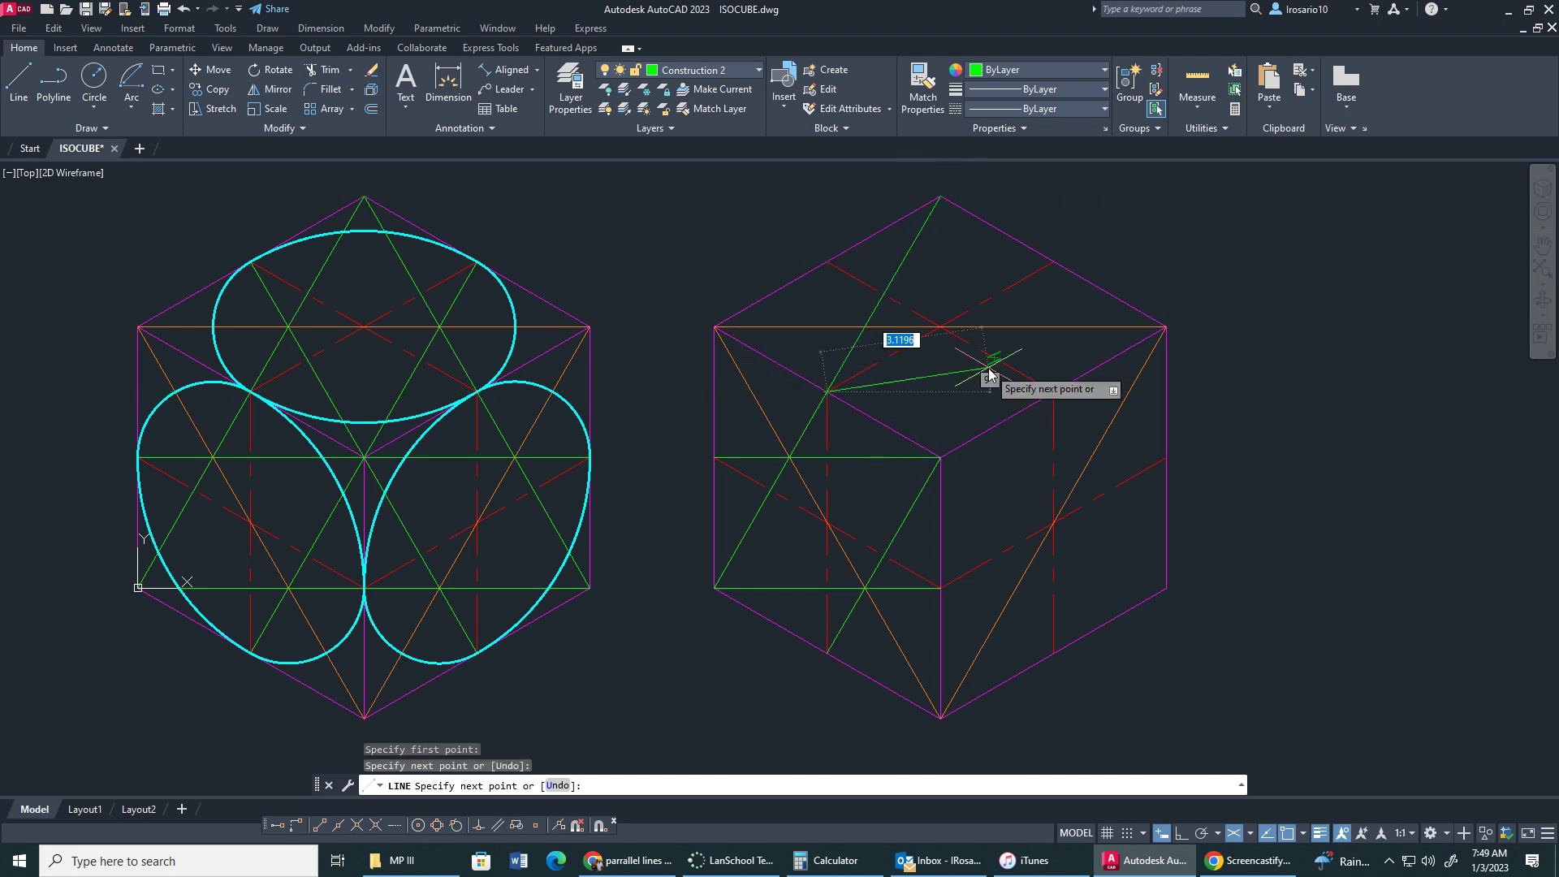
key(Escape)
click(18, 79)
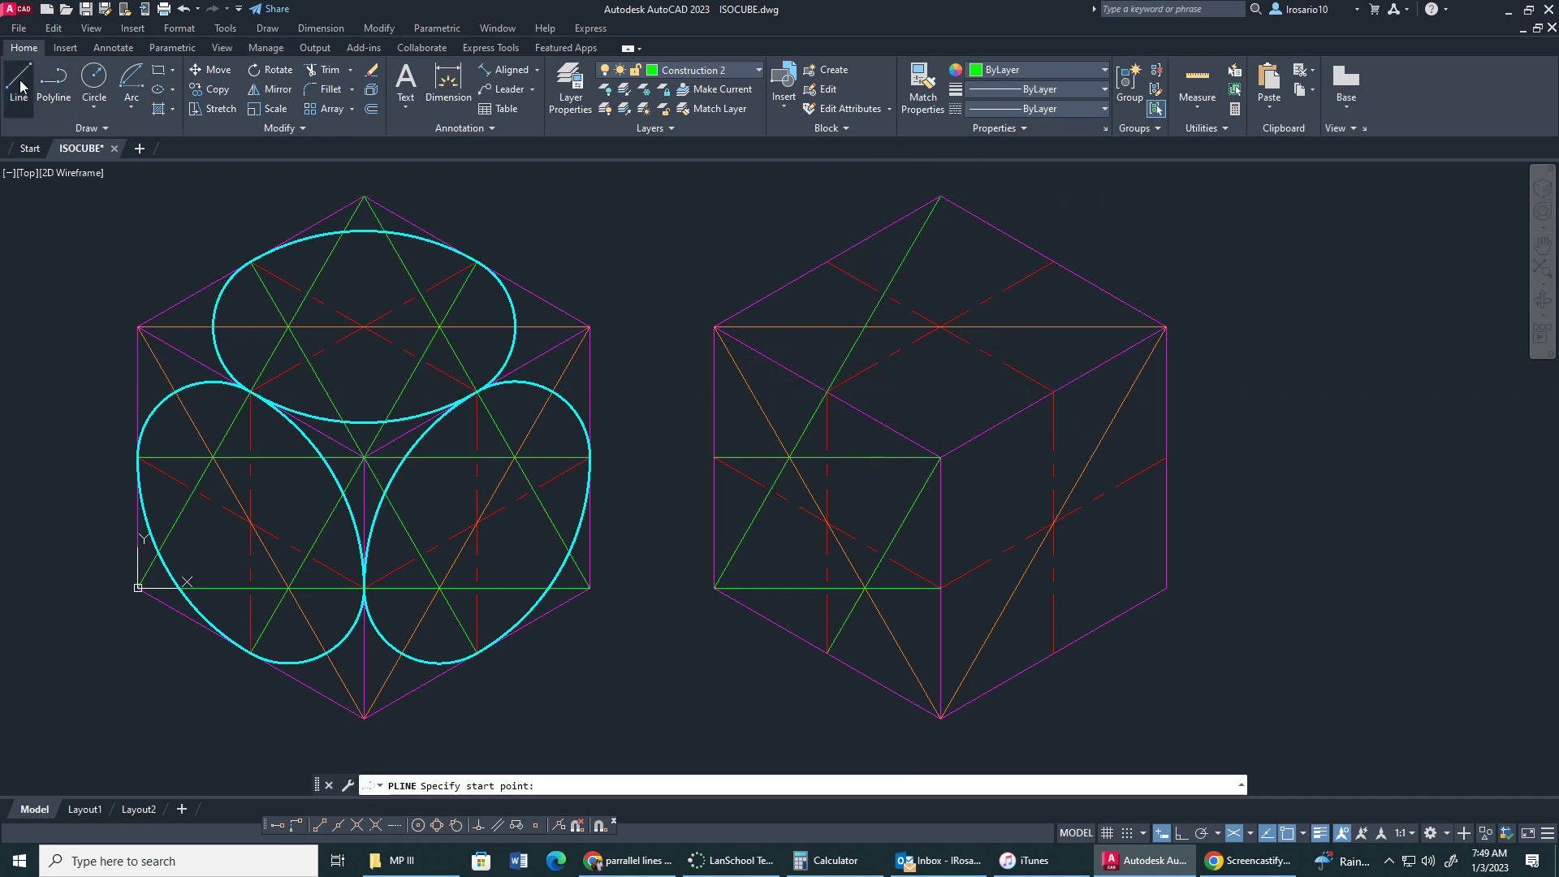
click(939, 197)
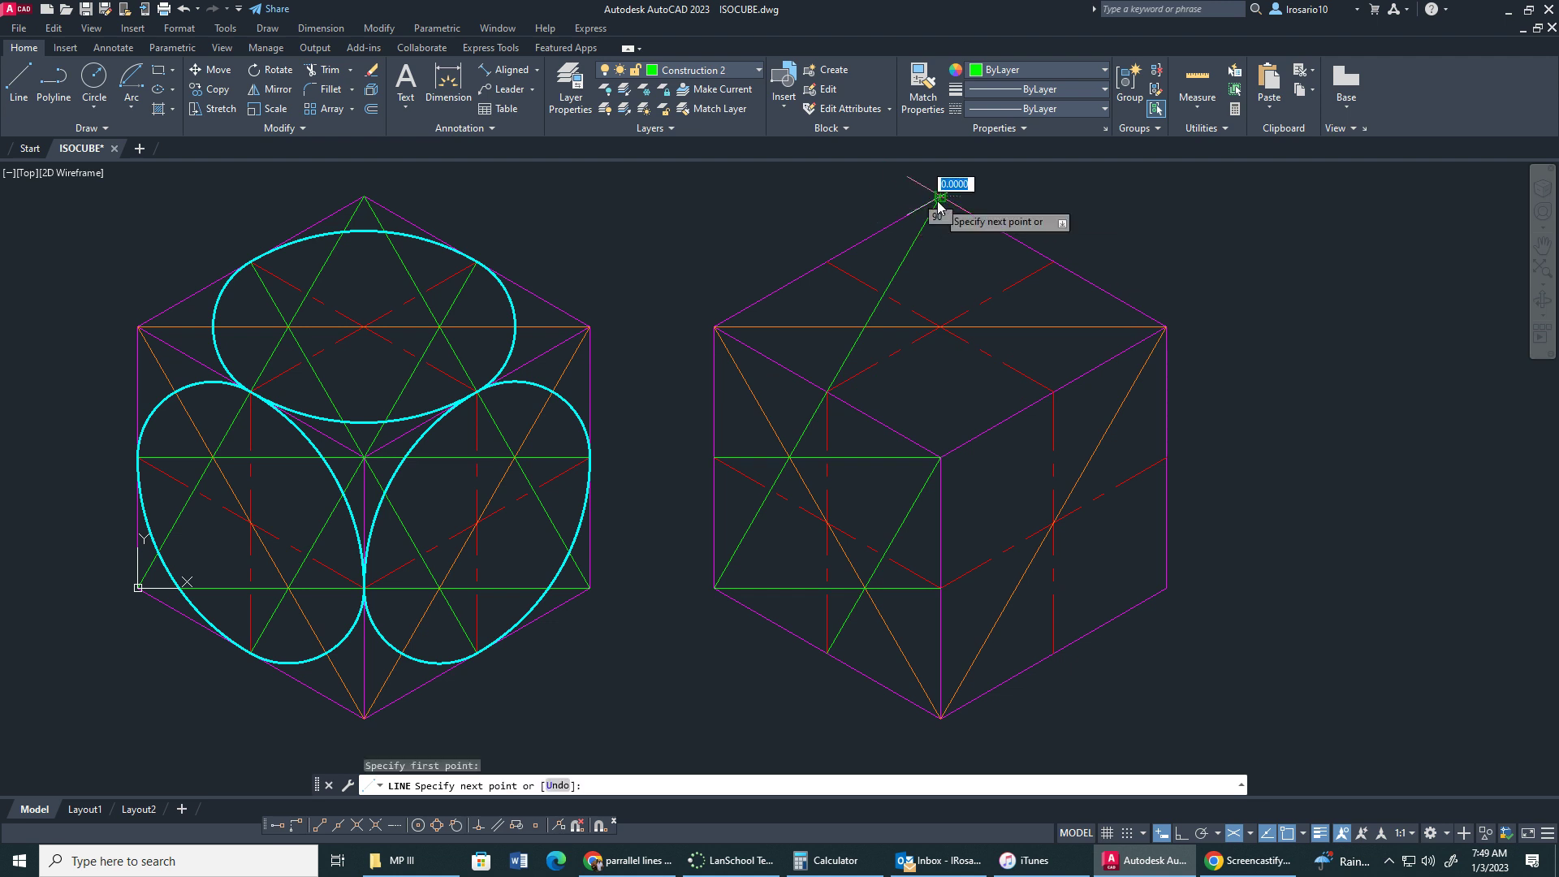
click(1055, 394)
key(Escape)
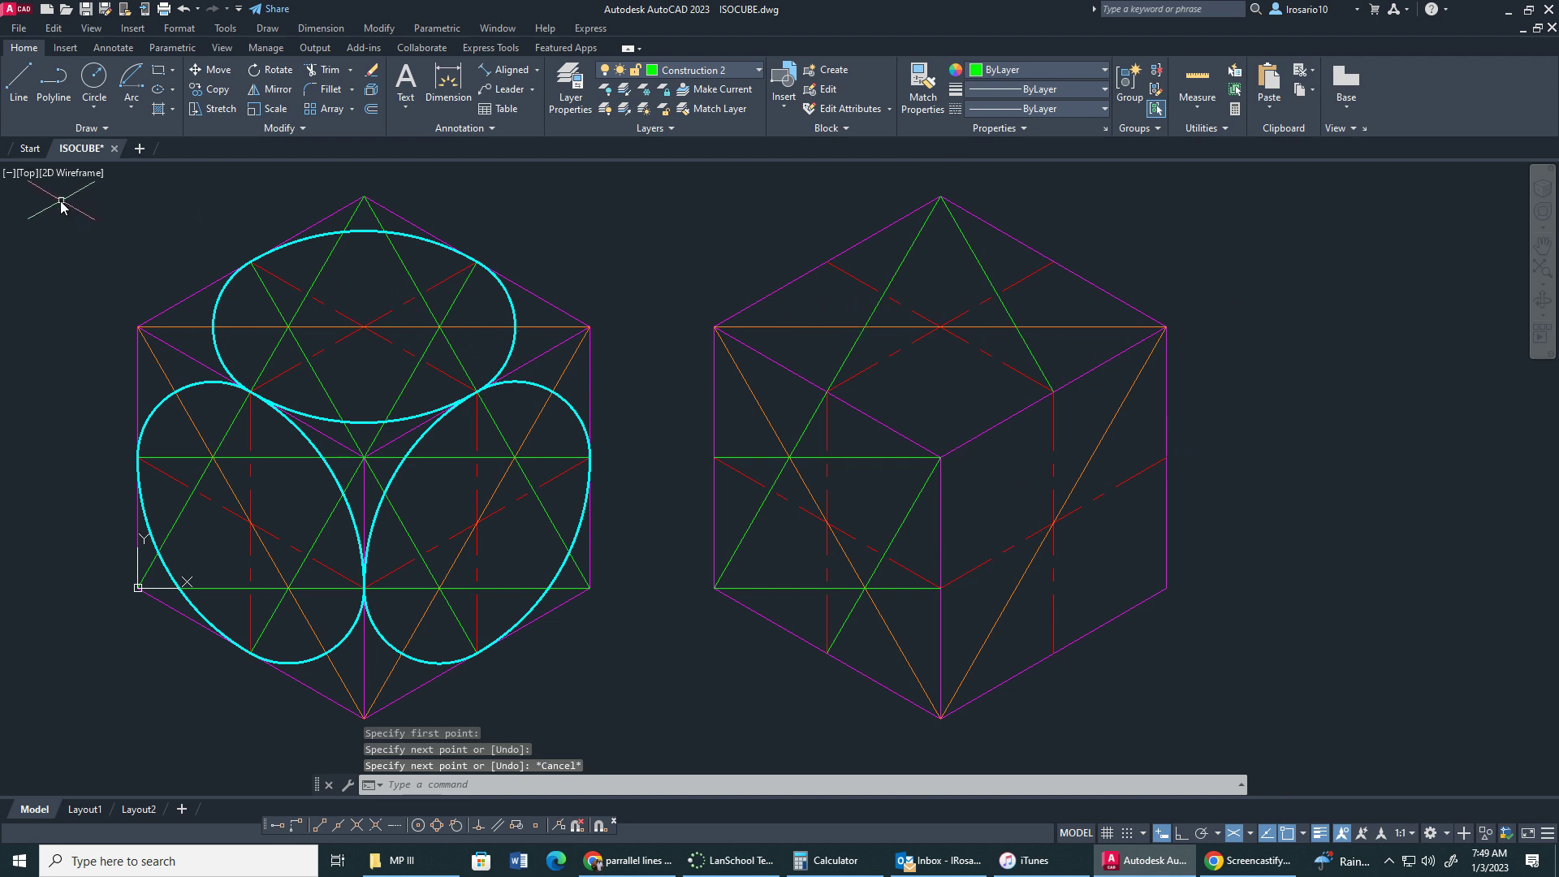
Step: Draw lines from the top face's front corner to the midpoints of its two back edges
click(18, 79)
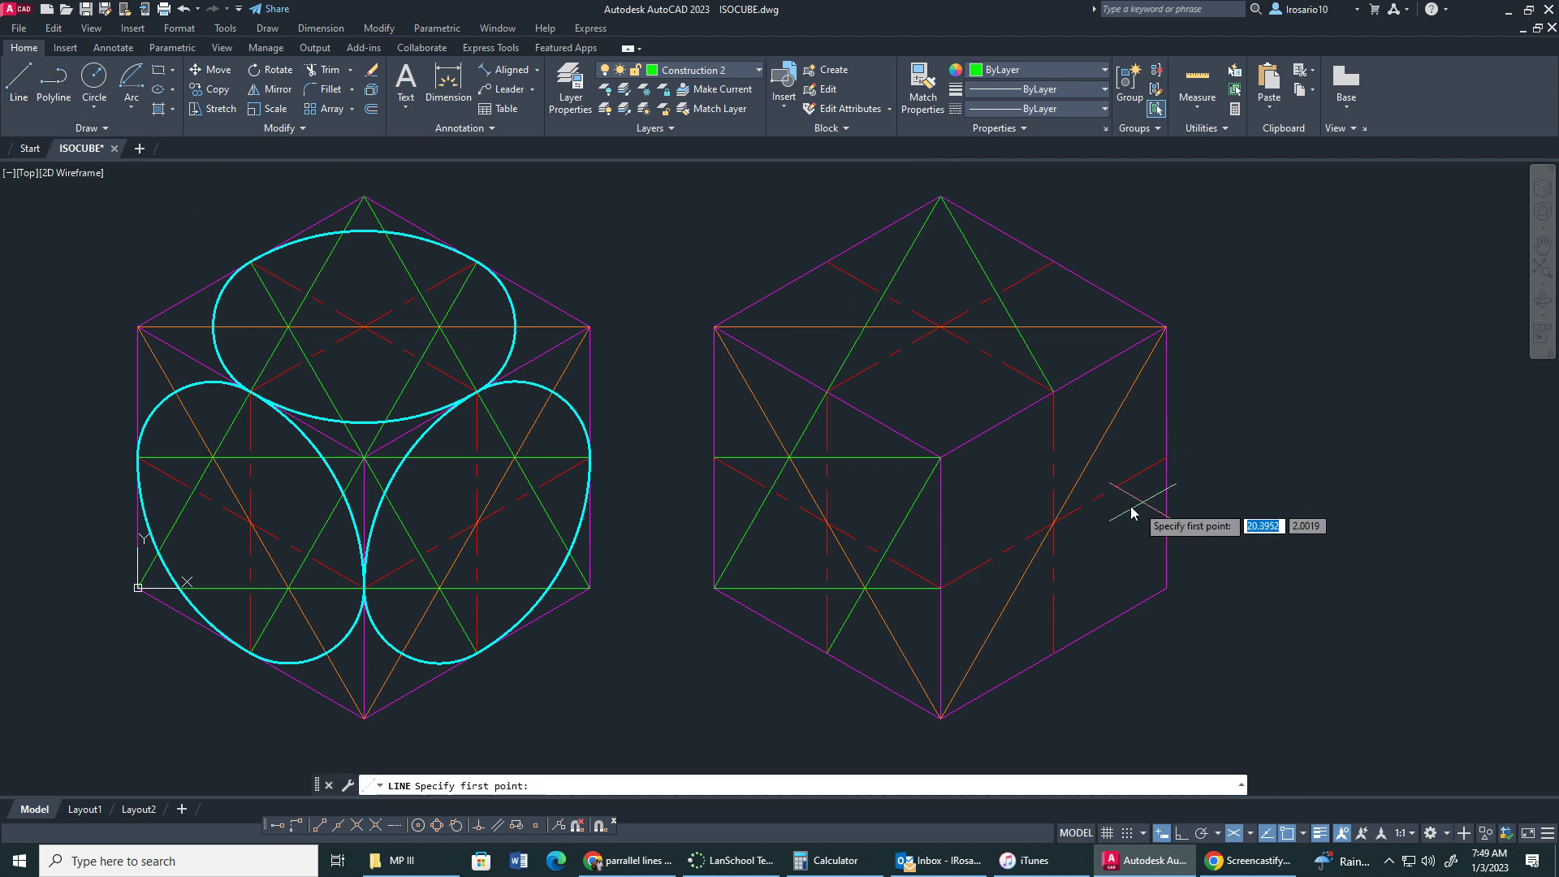
click(942, 460)
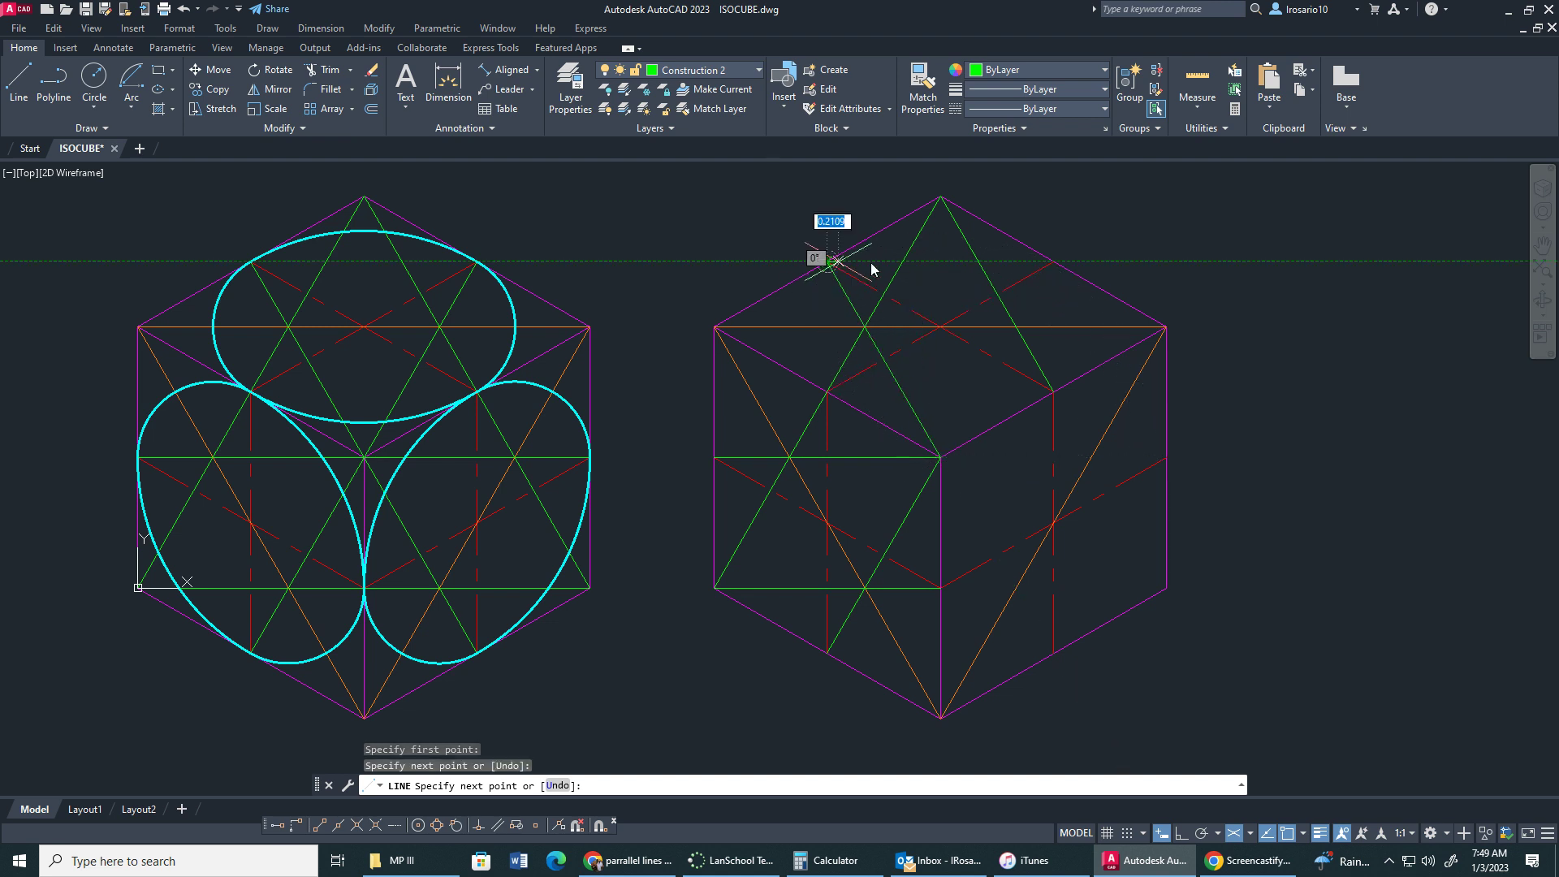
key(Escape)
click(20, 85)
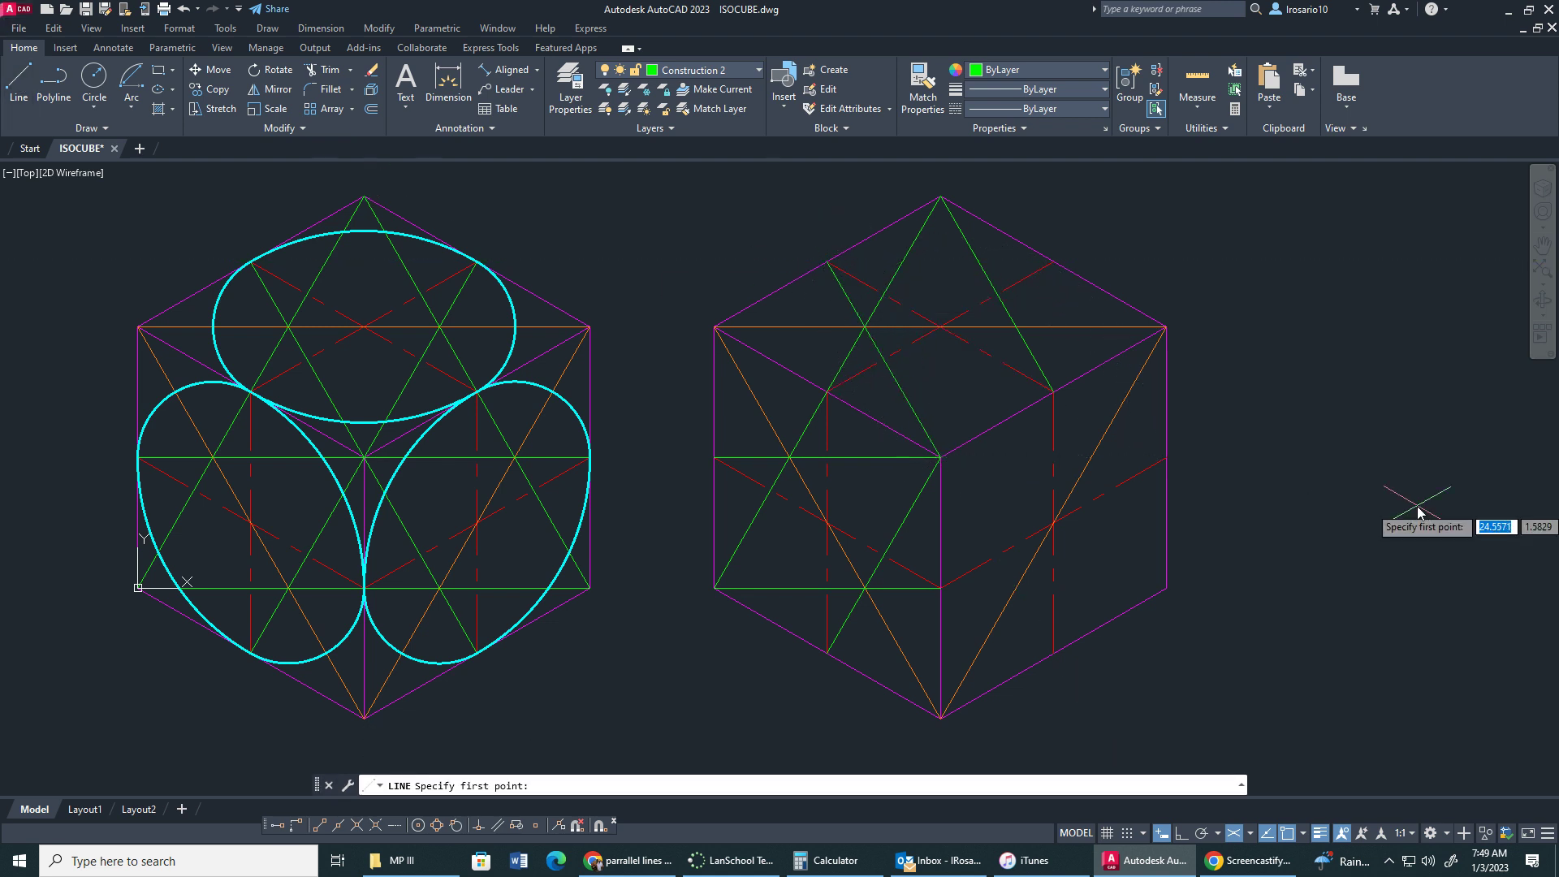
click(942, 460)
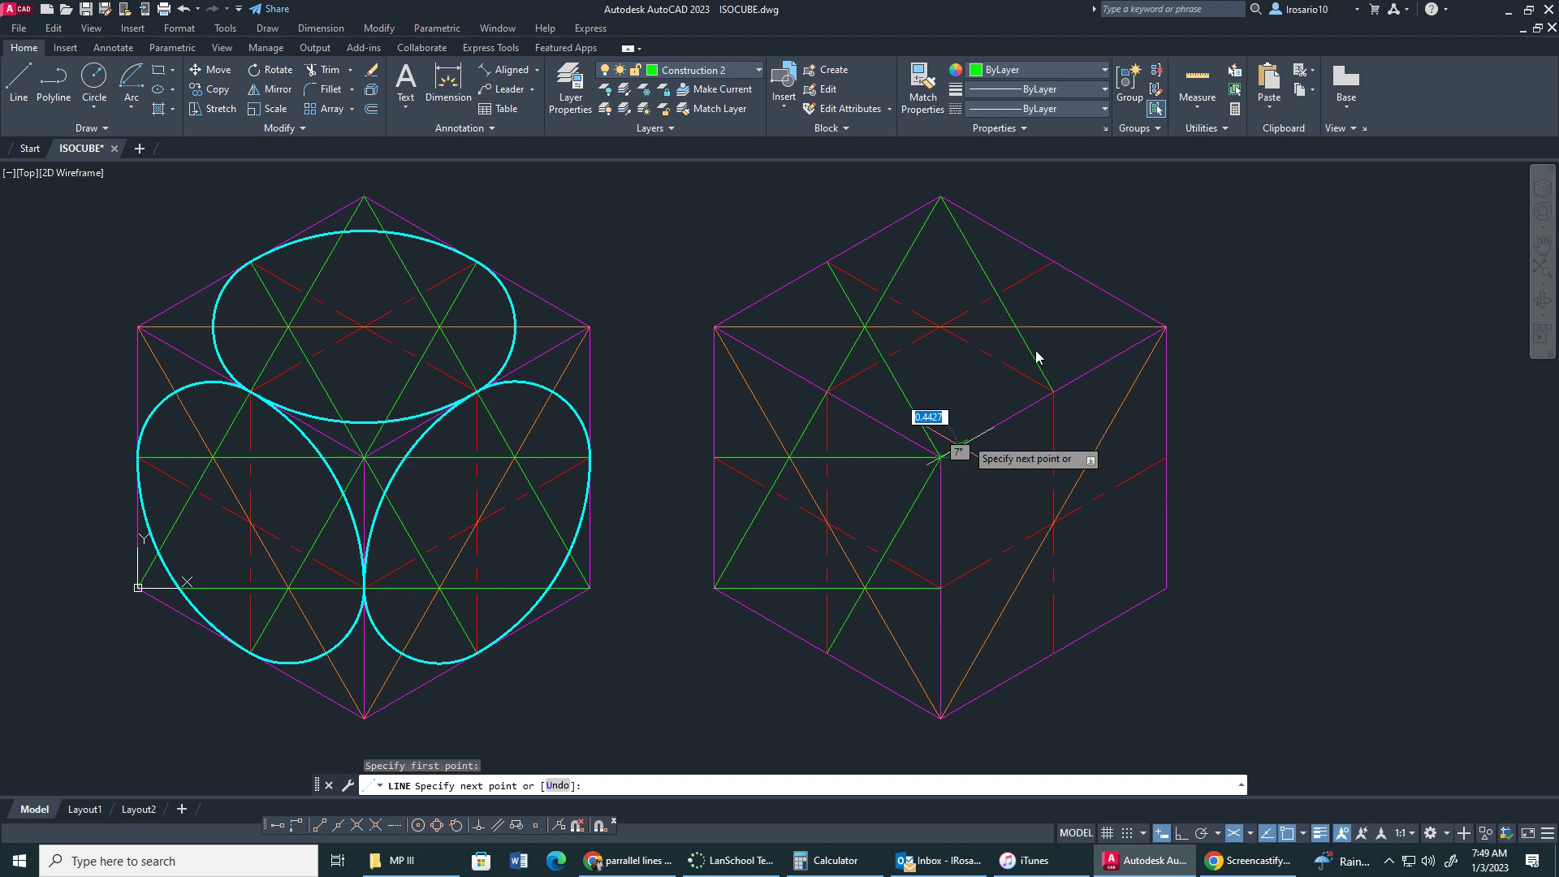
click(1053, 261)
key(Escape)
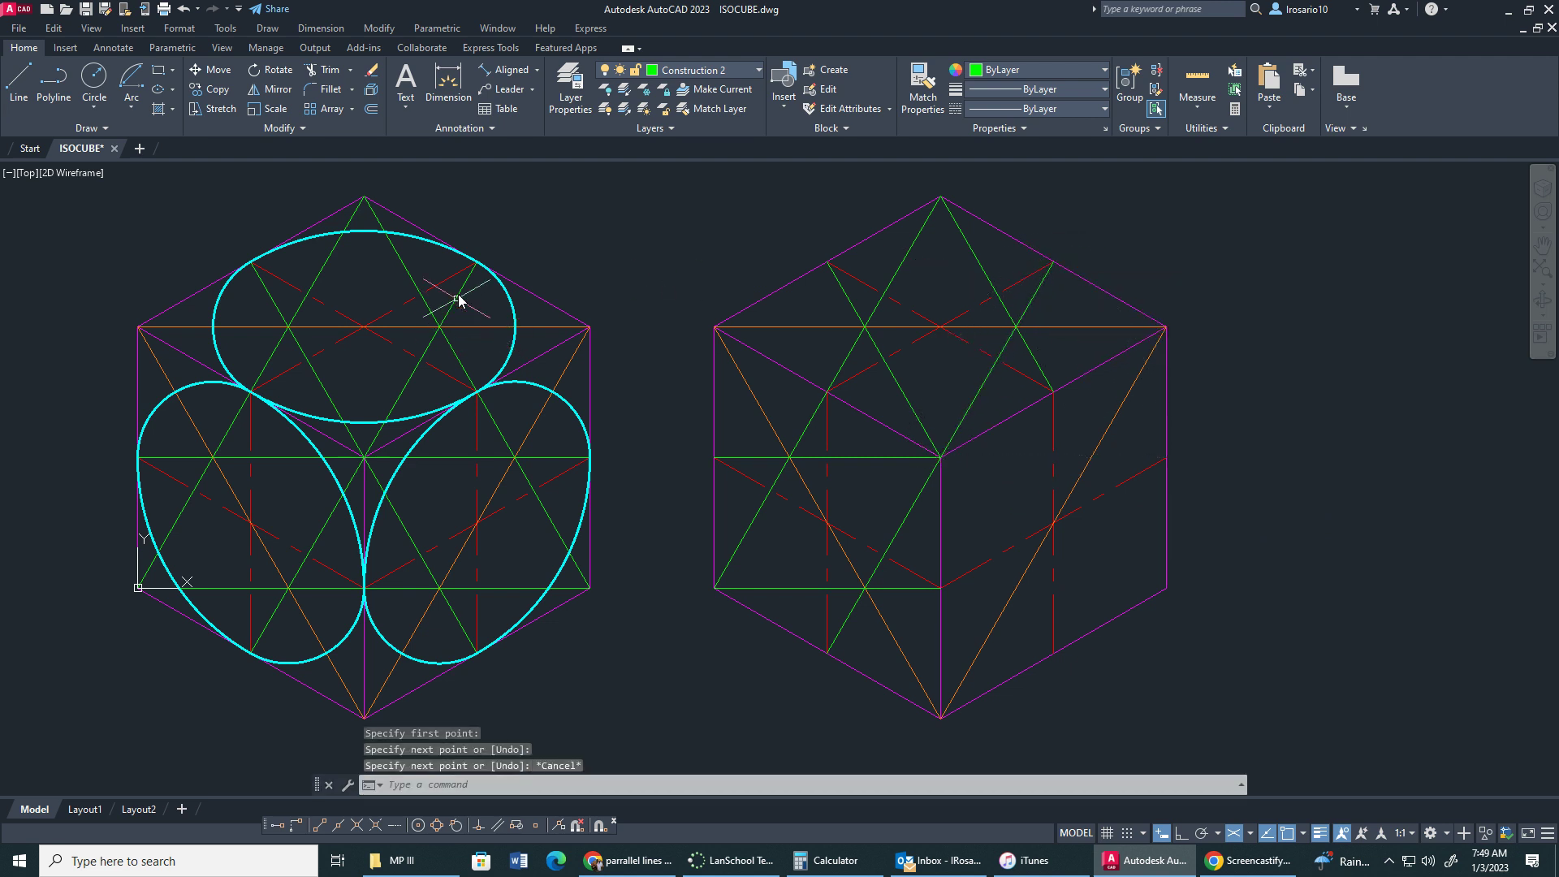
Step: Highlight the four green construction lines on the finished example's top face for comparison and clear the selection
click(406, 274)
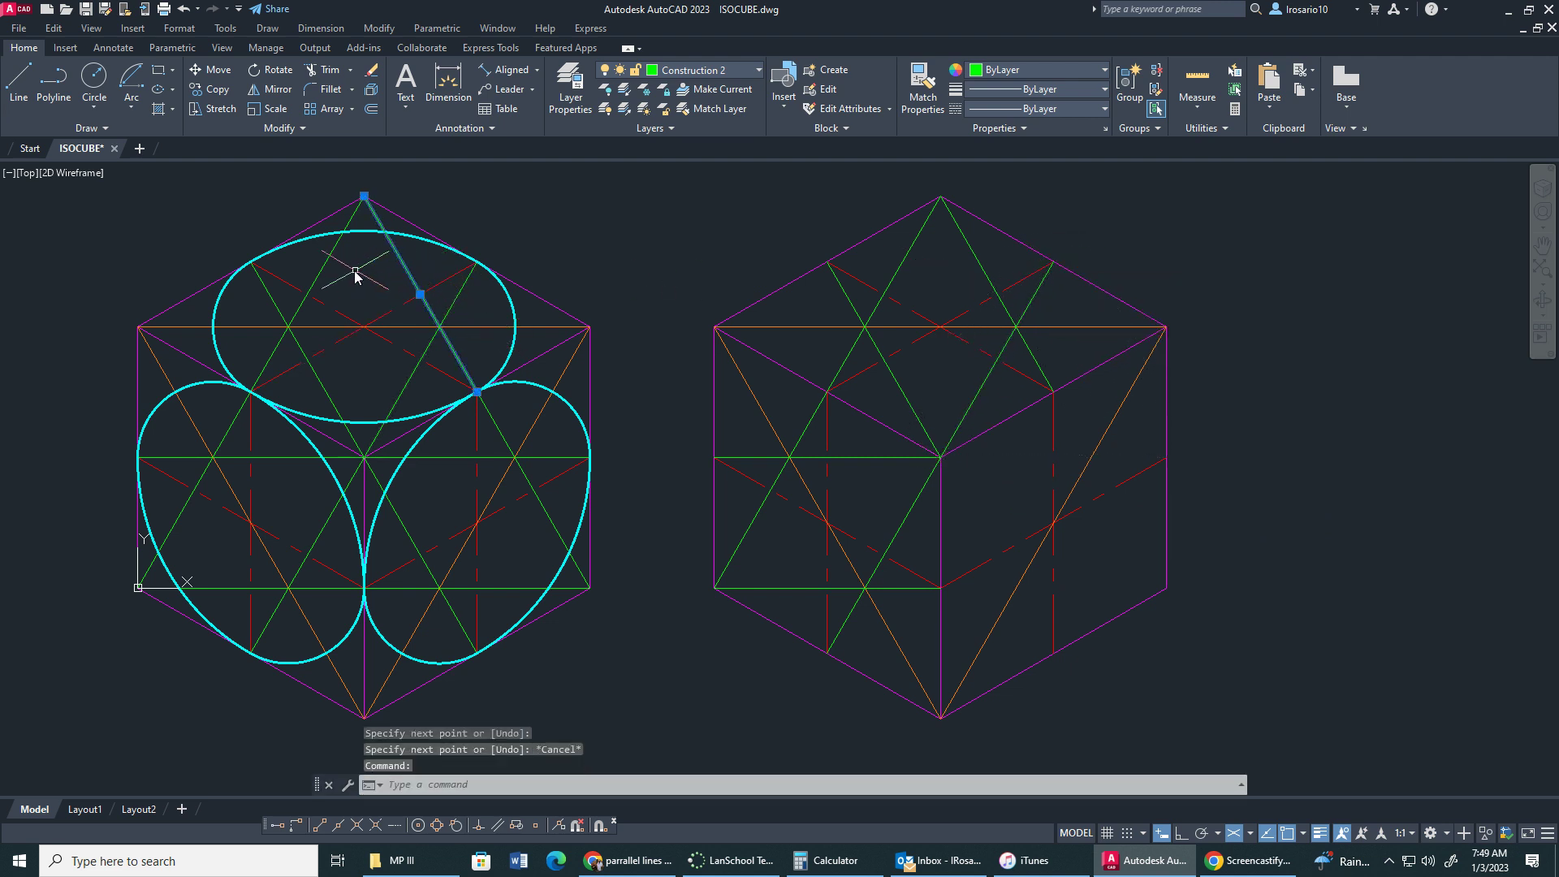
click(320, 274)
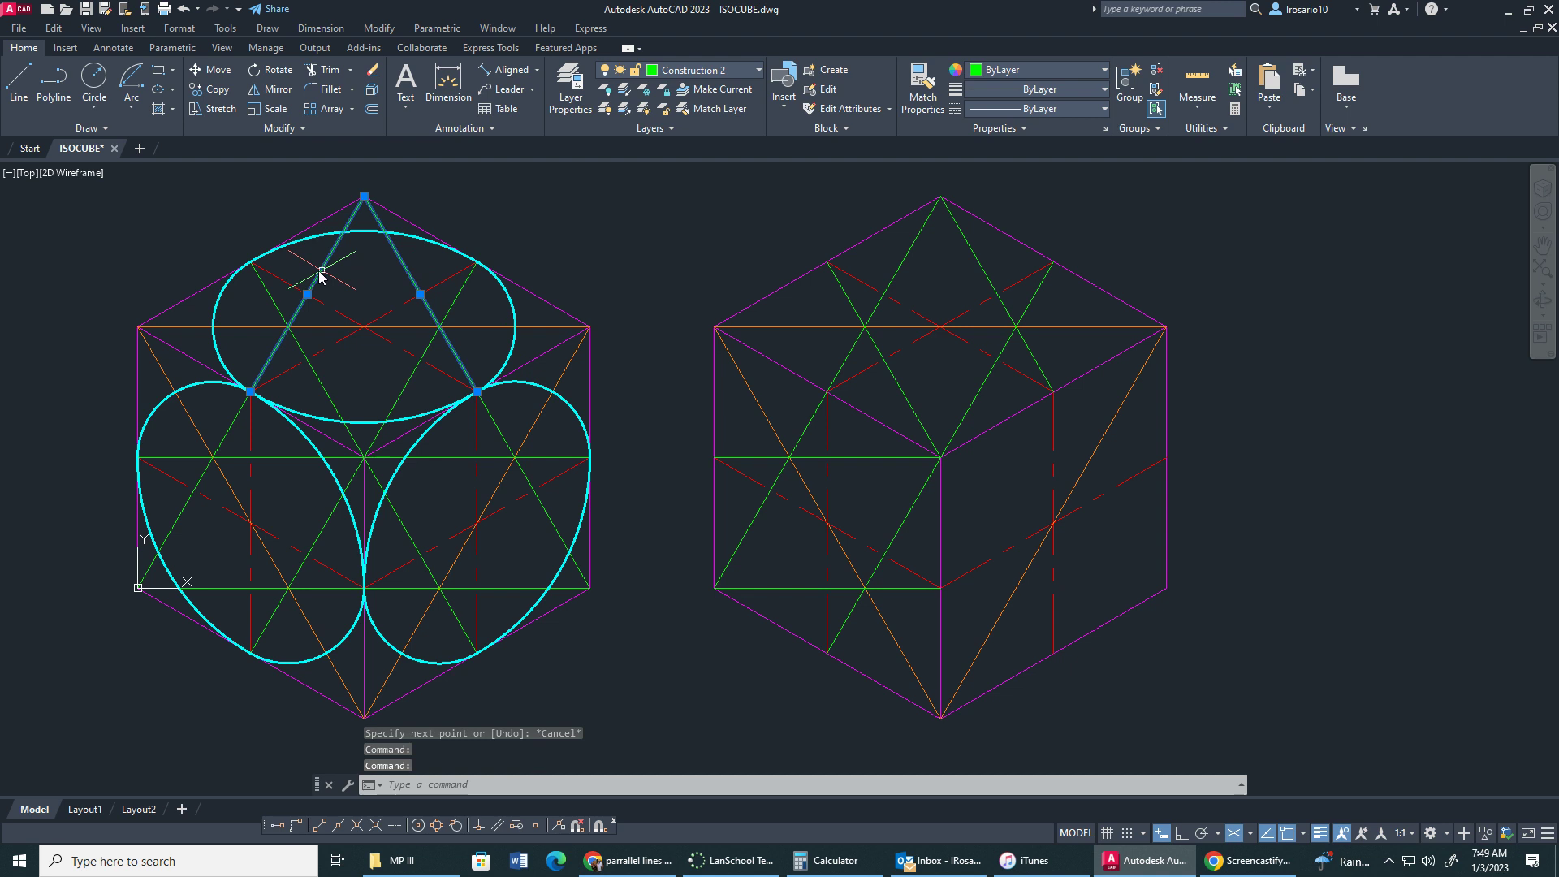
click(276, 303)
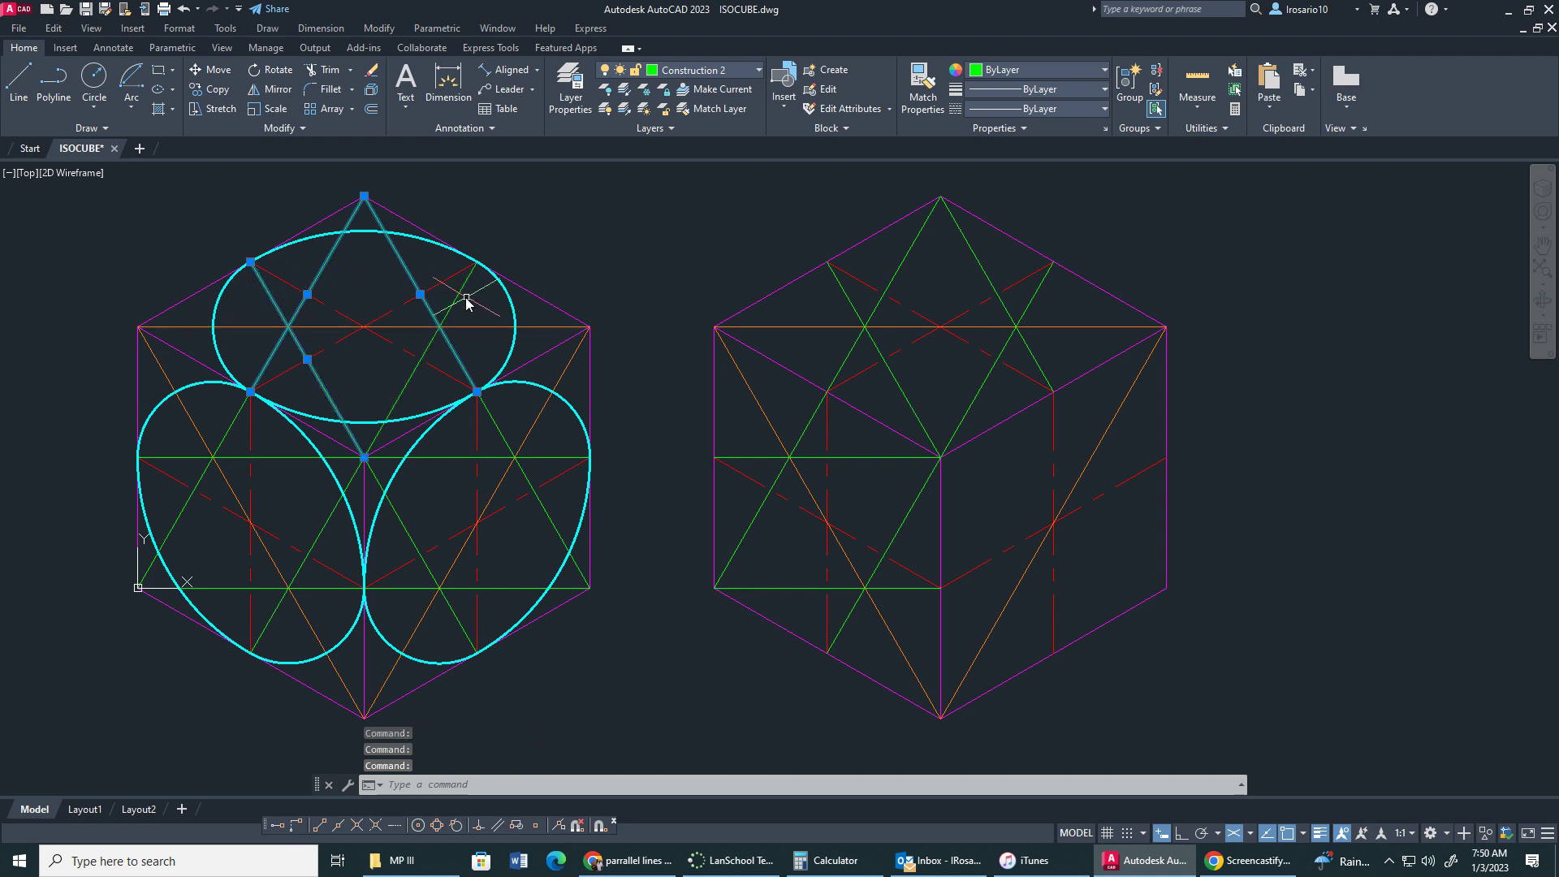
click(459, 303)
key(Escape)
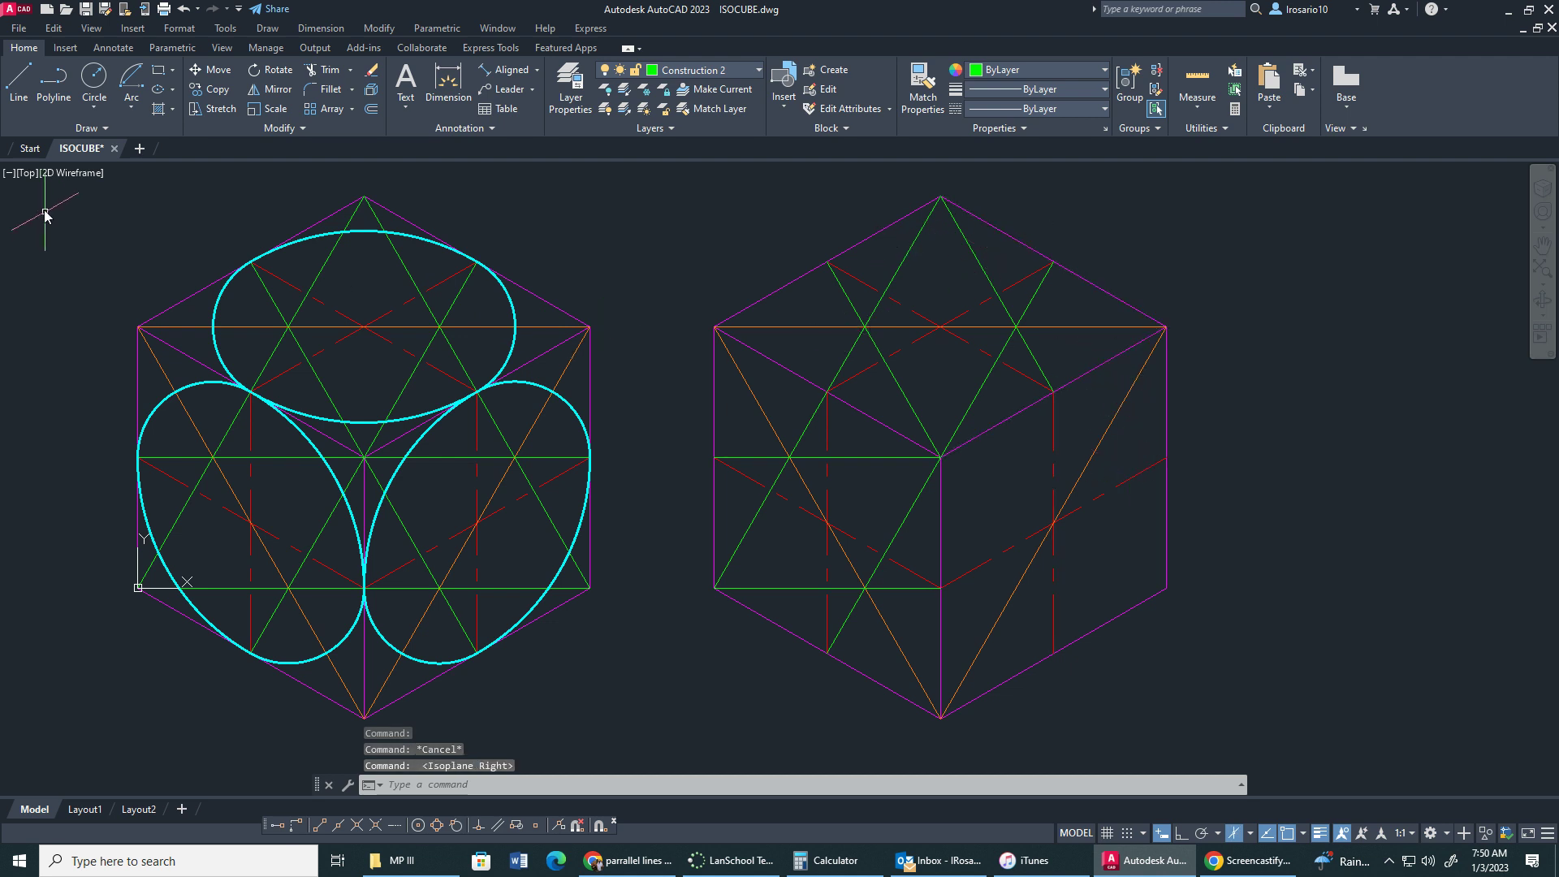
click(25, 96)
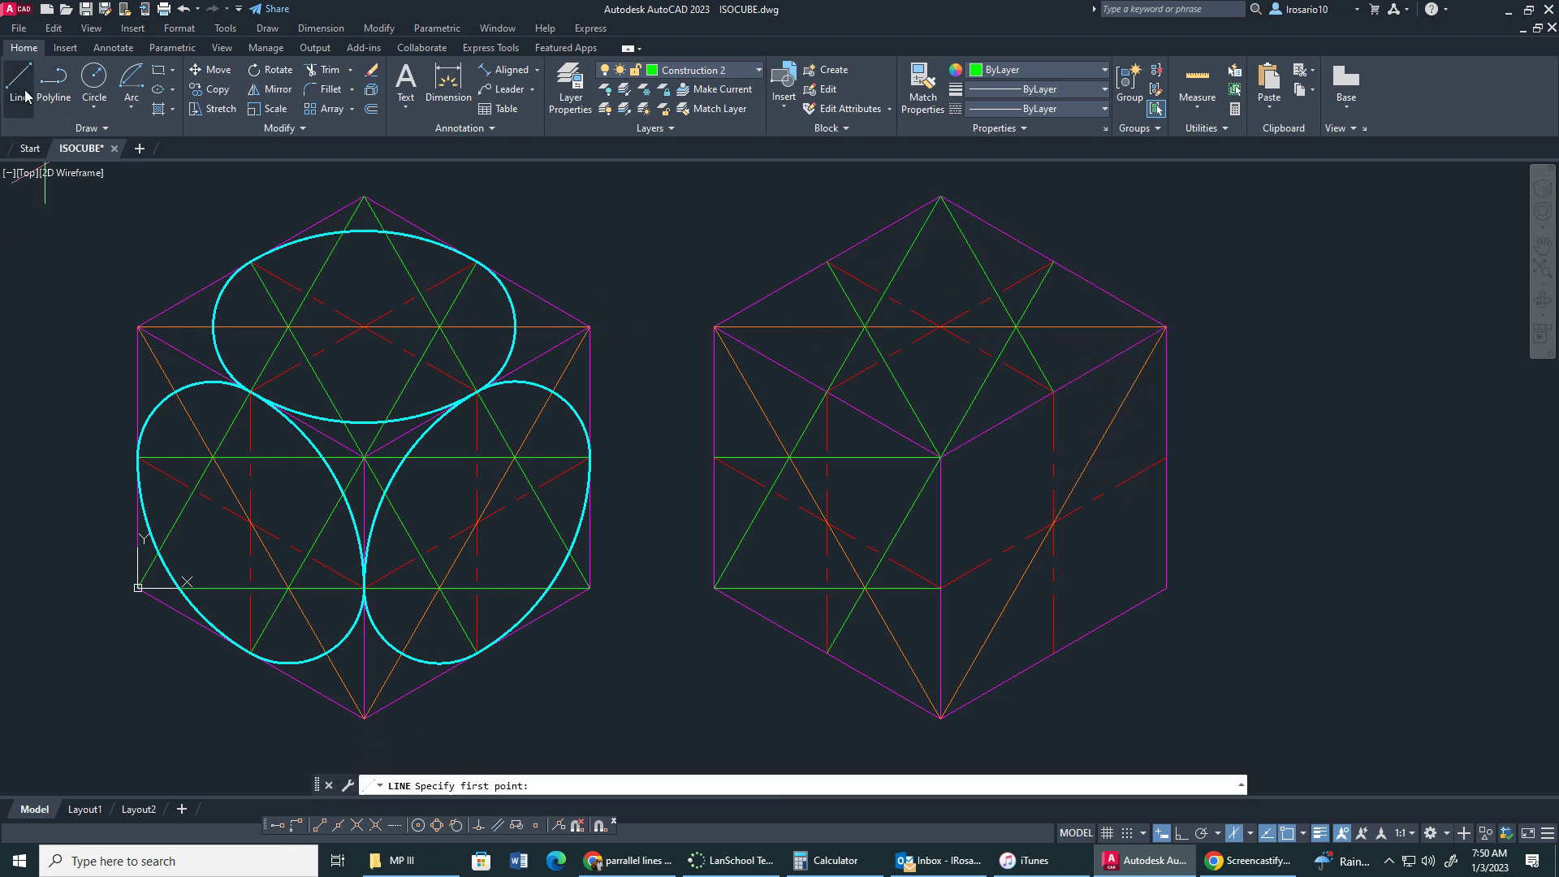
click(940, 457)
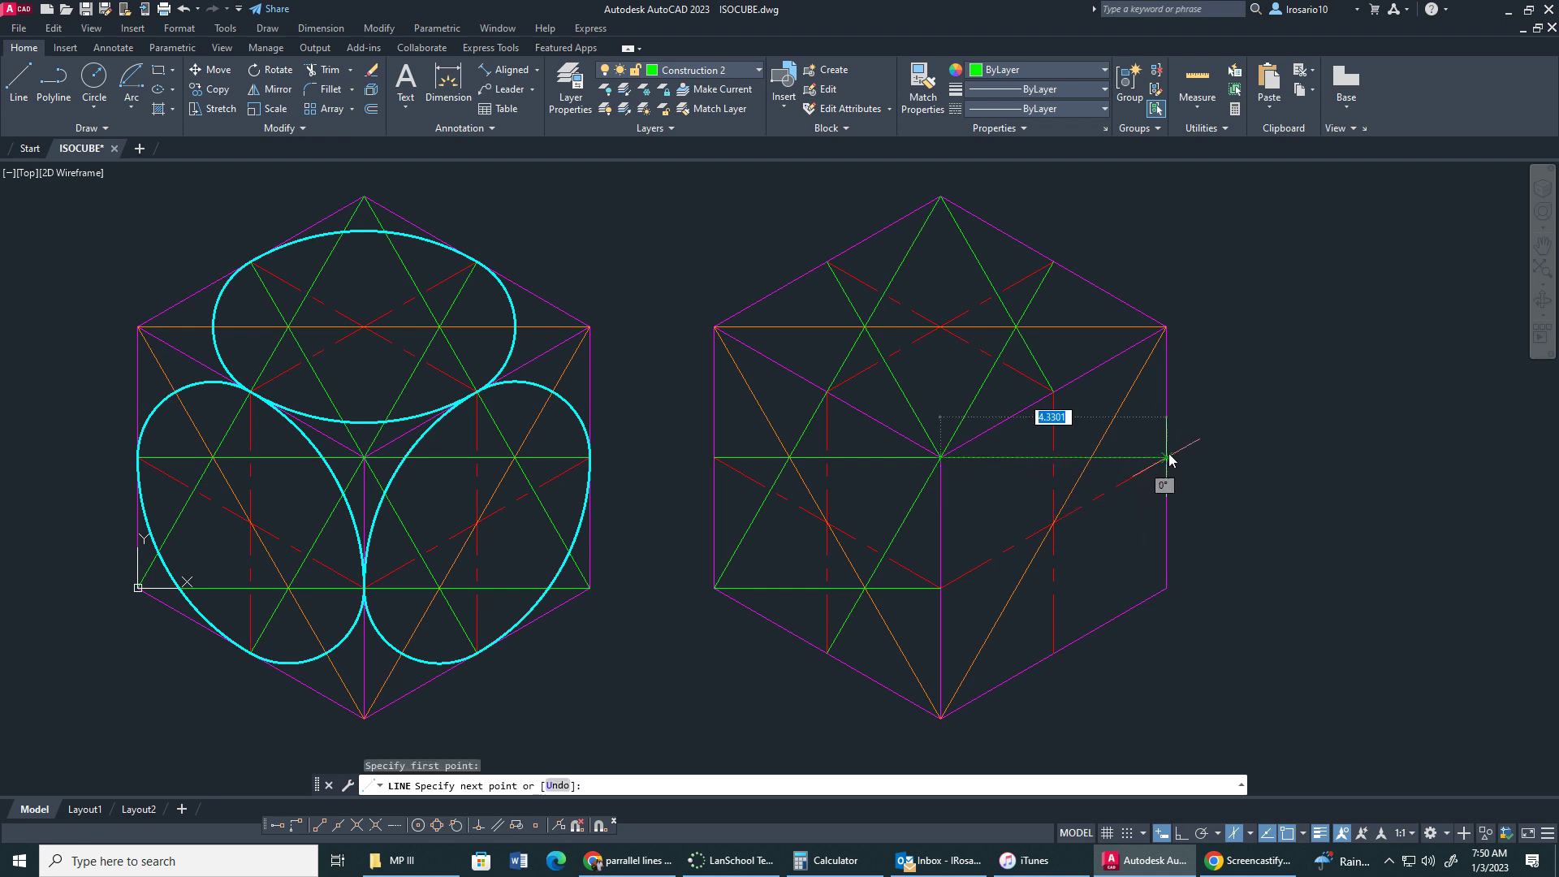
key(Escape)
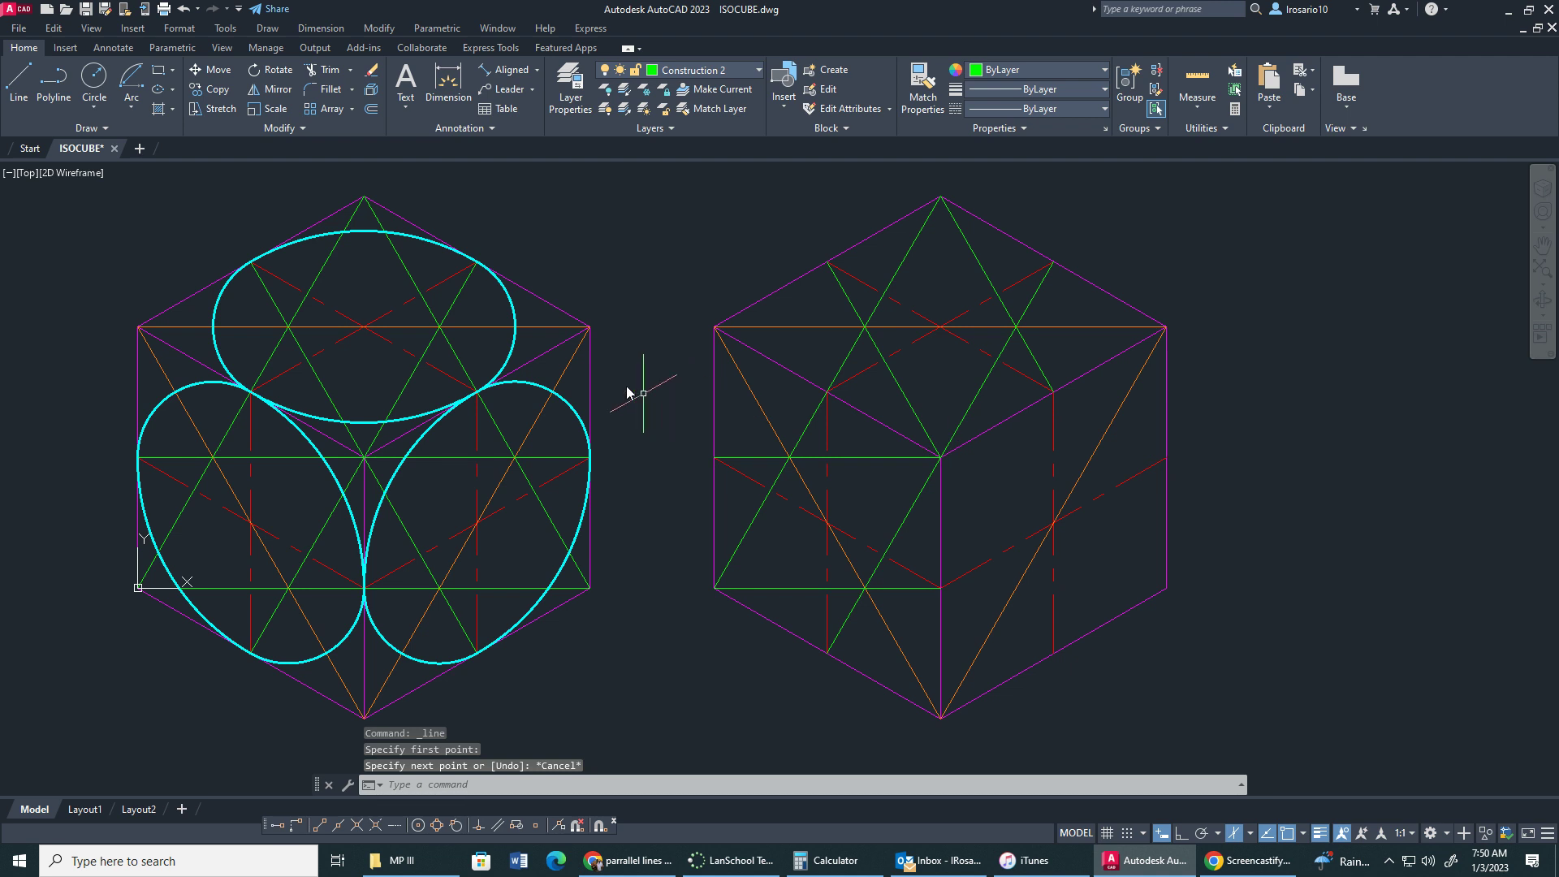
Step: On the right face, draw horizontal lines from the upper front corner to the back edge's midpoint and from the front edge's midpoint to the lower back corner
click(14, 98)
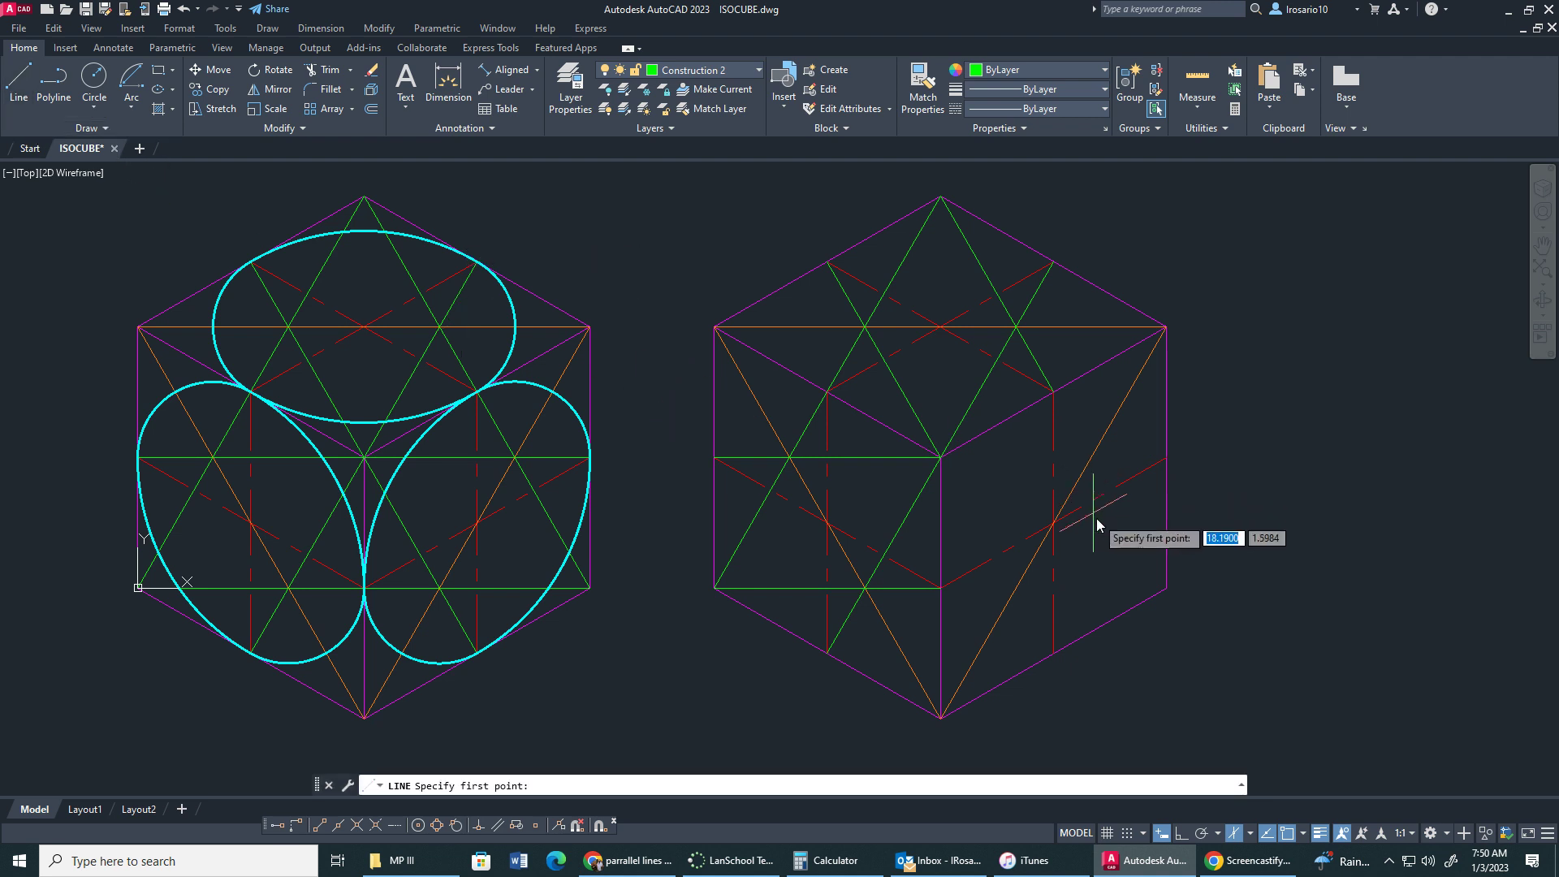
click(942, 459)
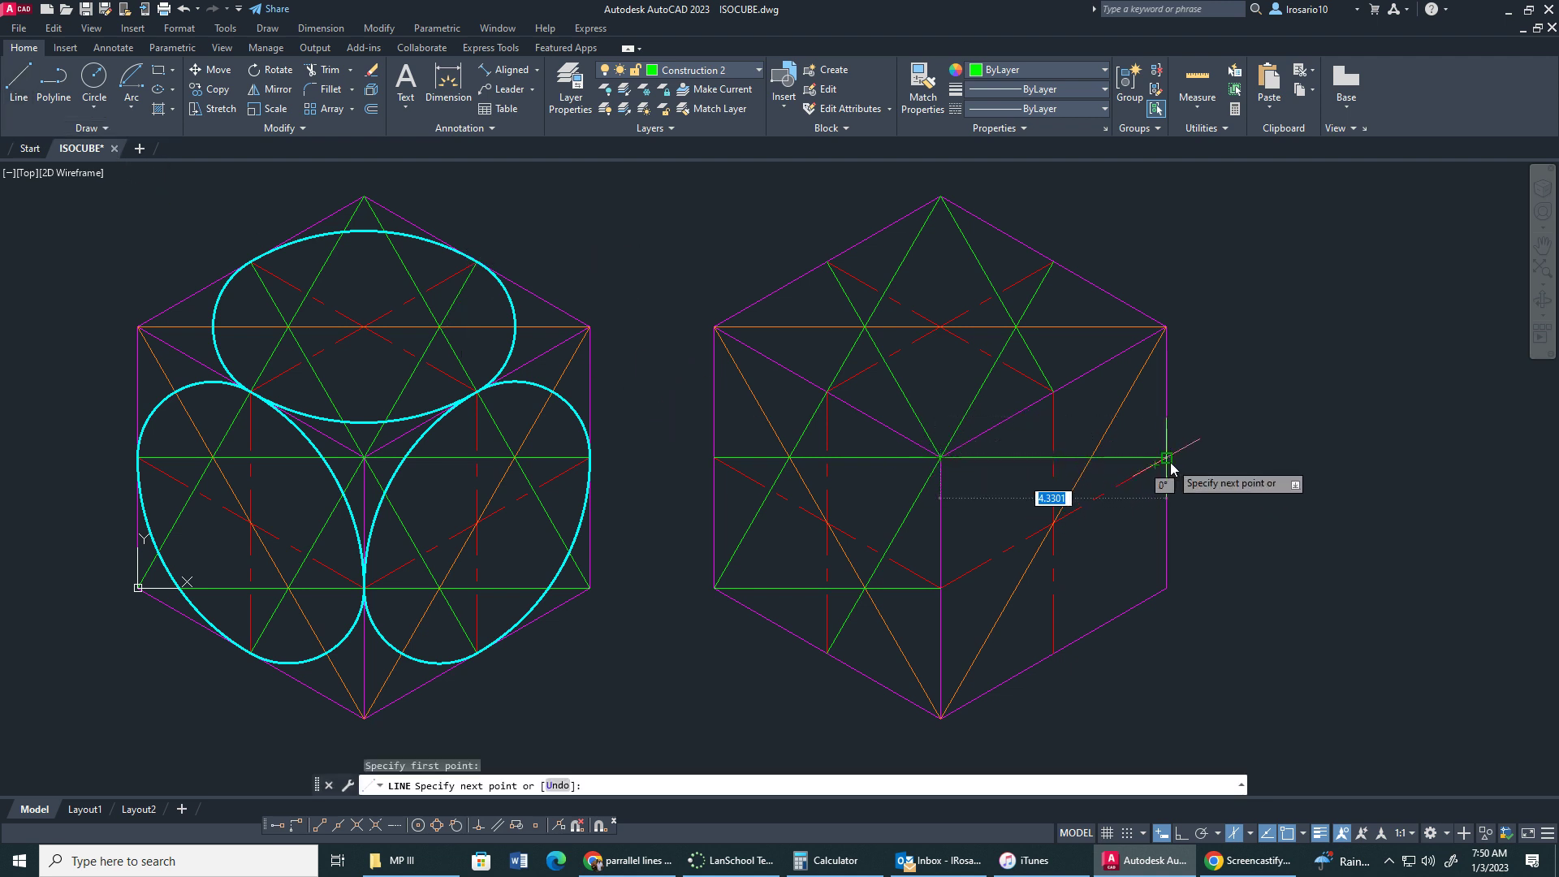
key(Escape)
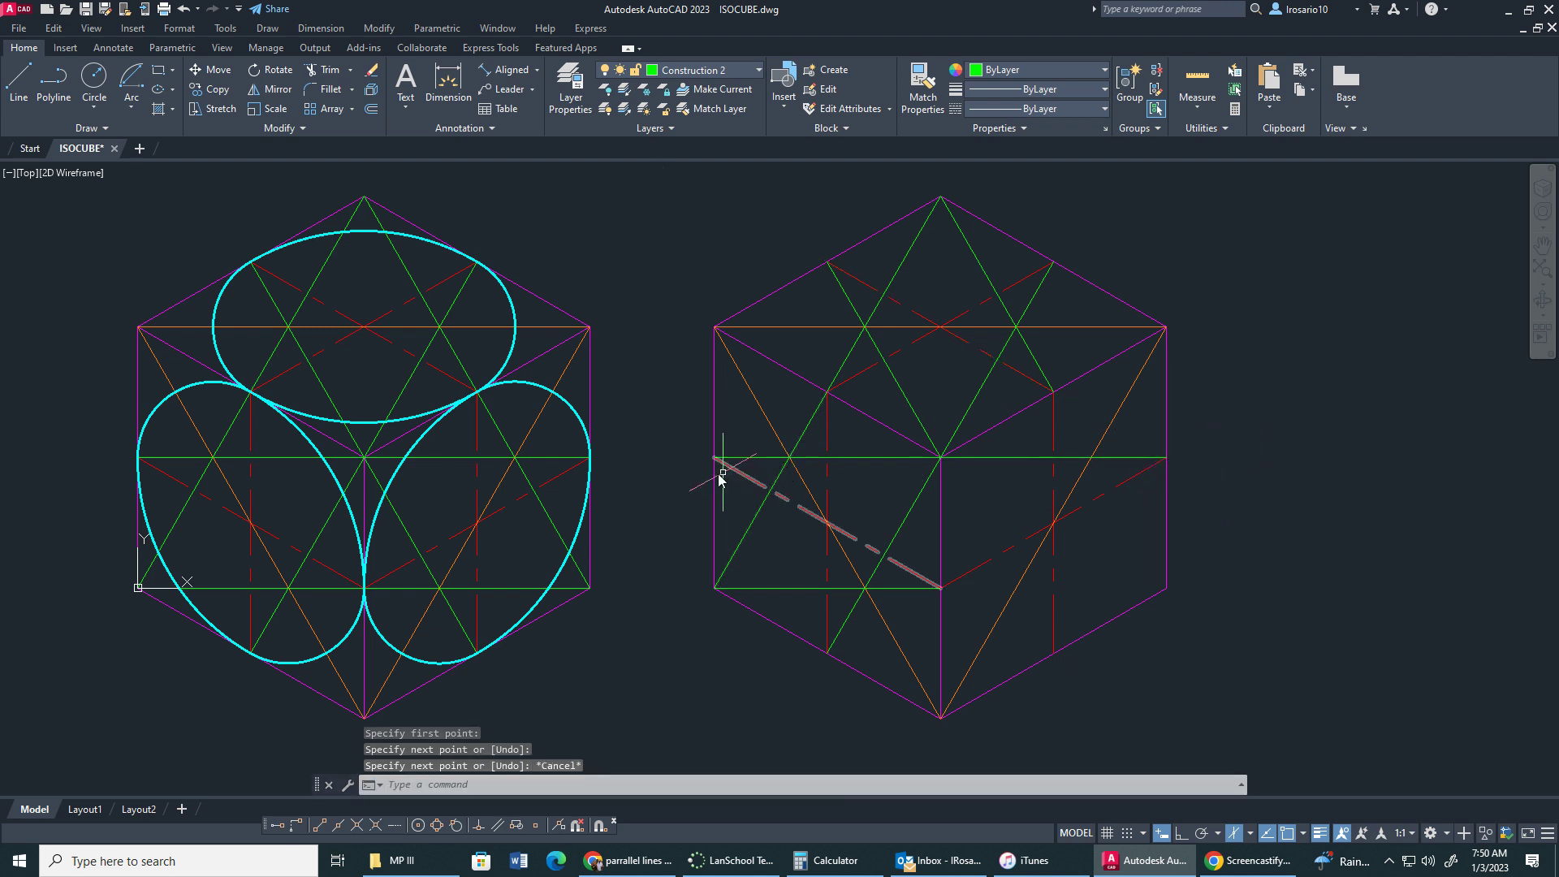
click(17, 89)
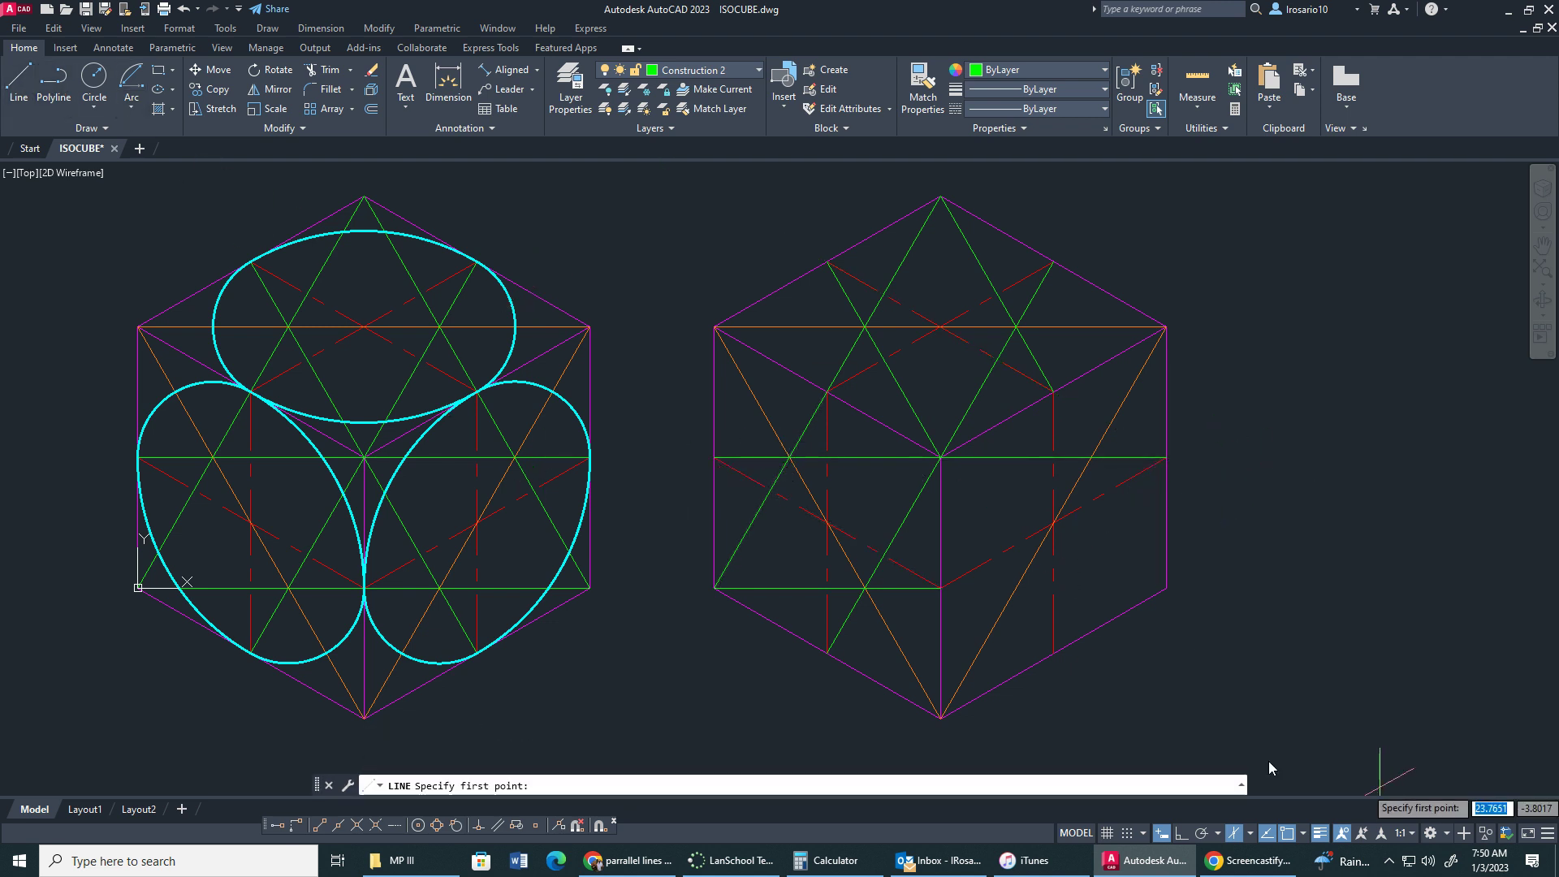
click(940, 588)
click(1167, 589)
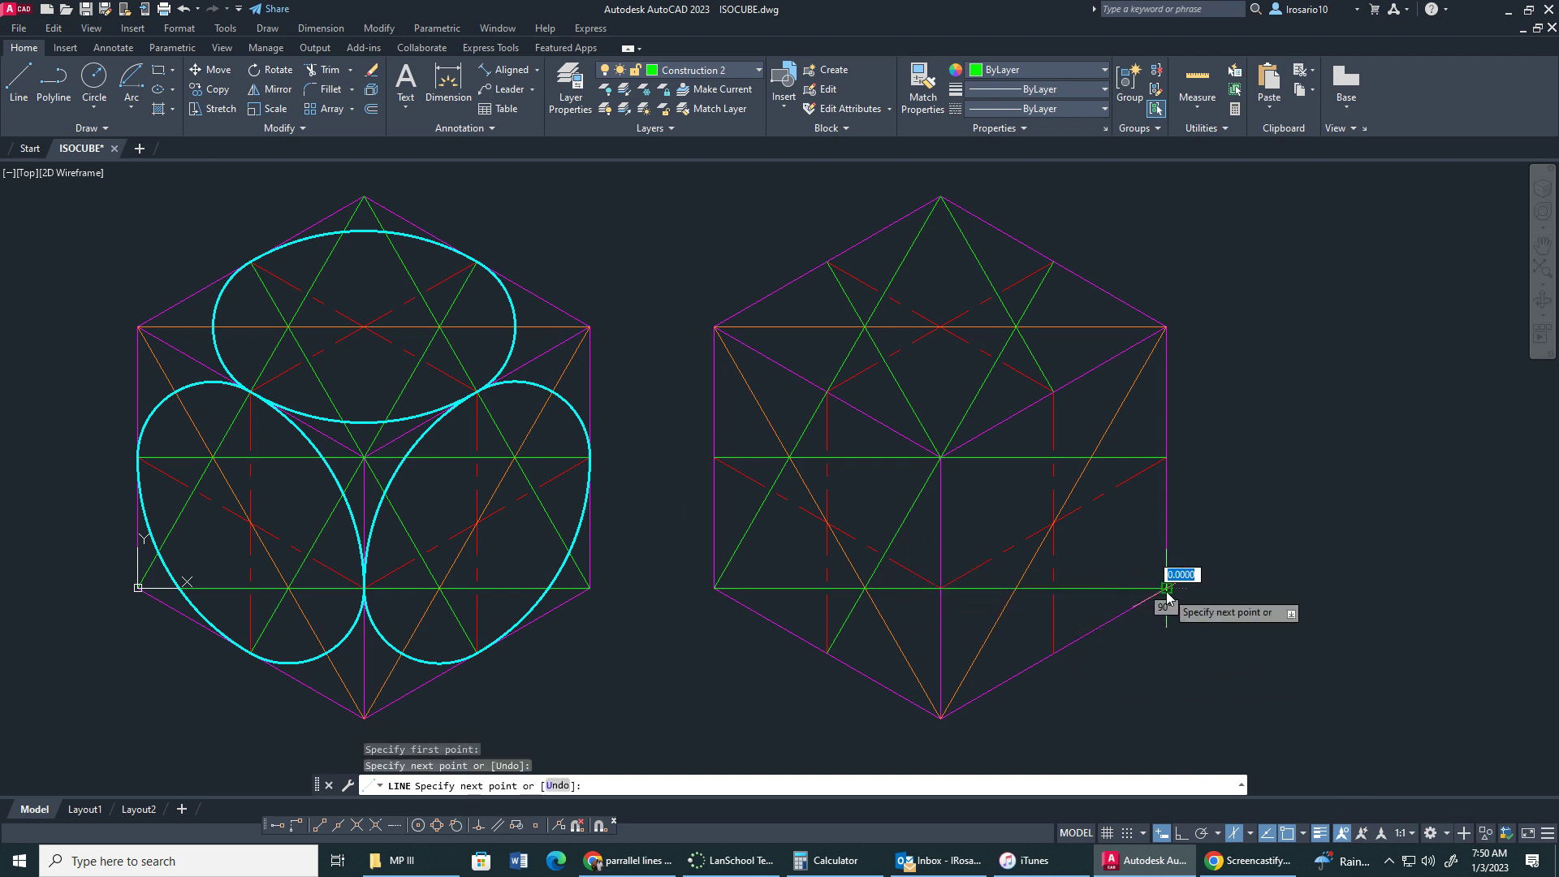
key(Escape)
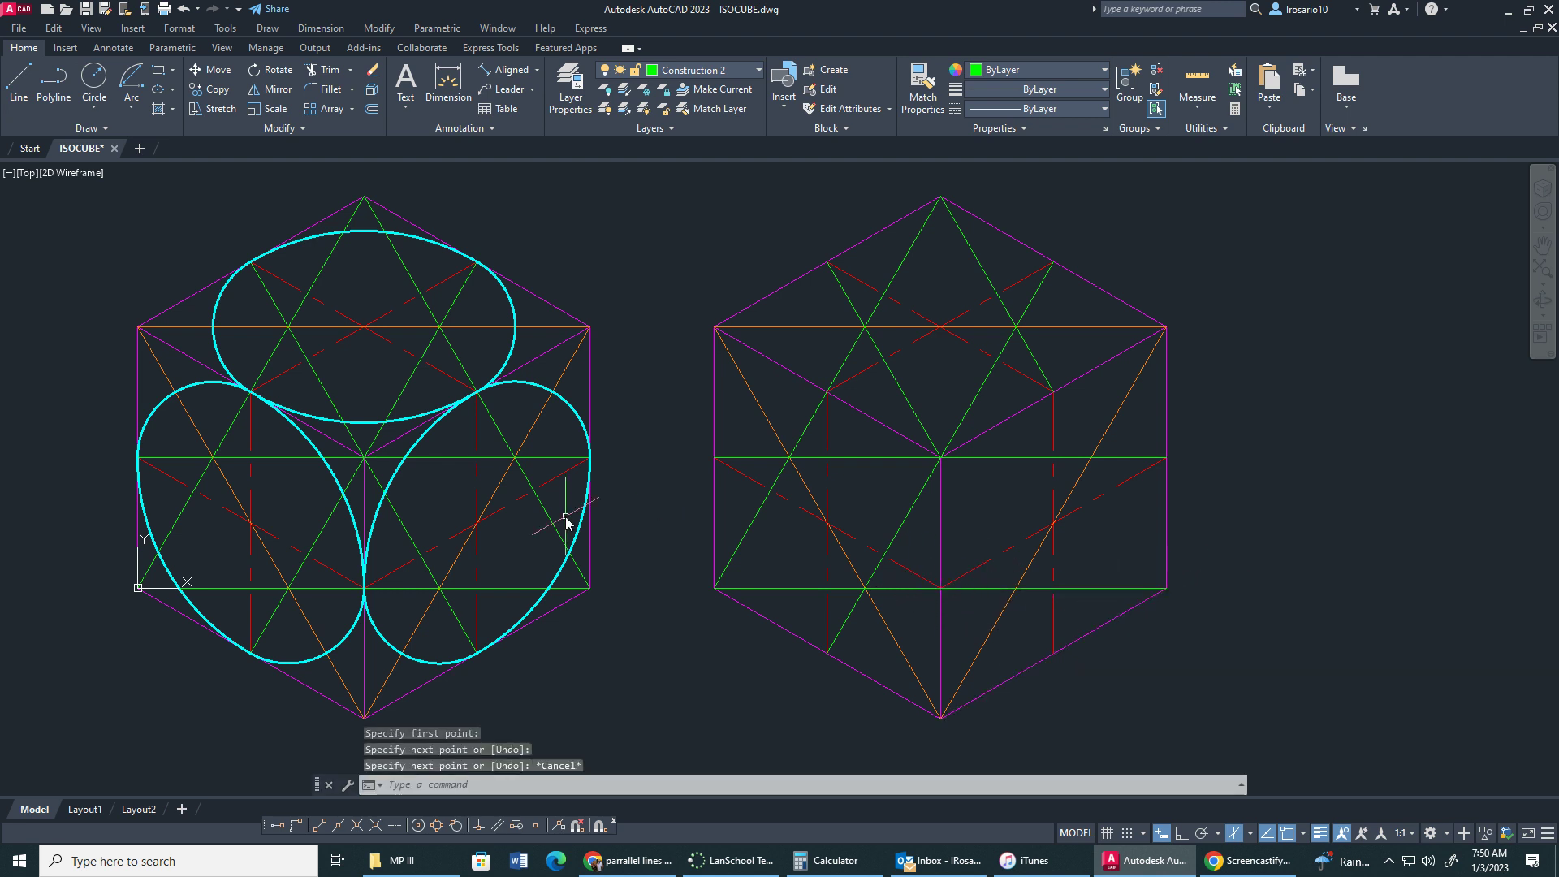
Step: Draw lines from the right face's top-edge midpoint to its lower back corner and from its upper front corner to the bottom-edge midpoint
click(16, 80)
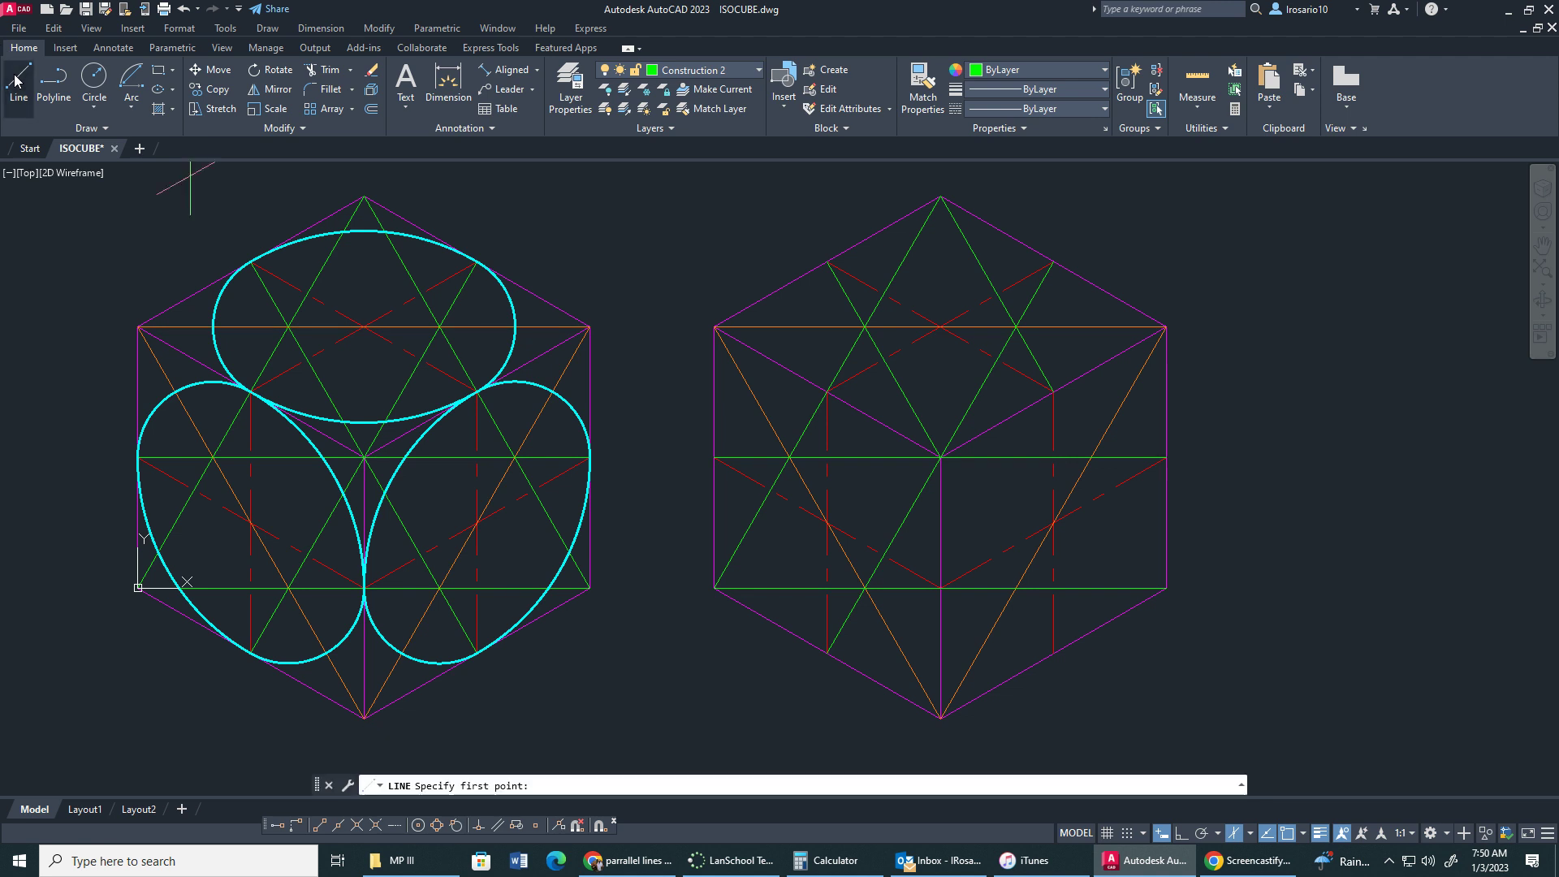
click(1053, 392)
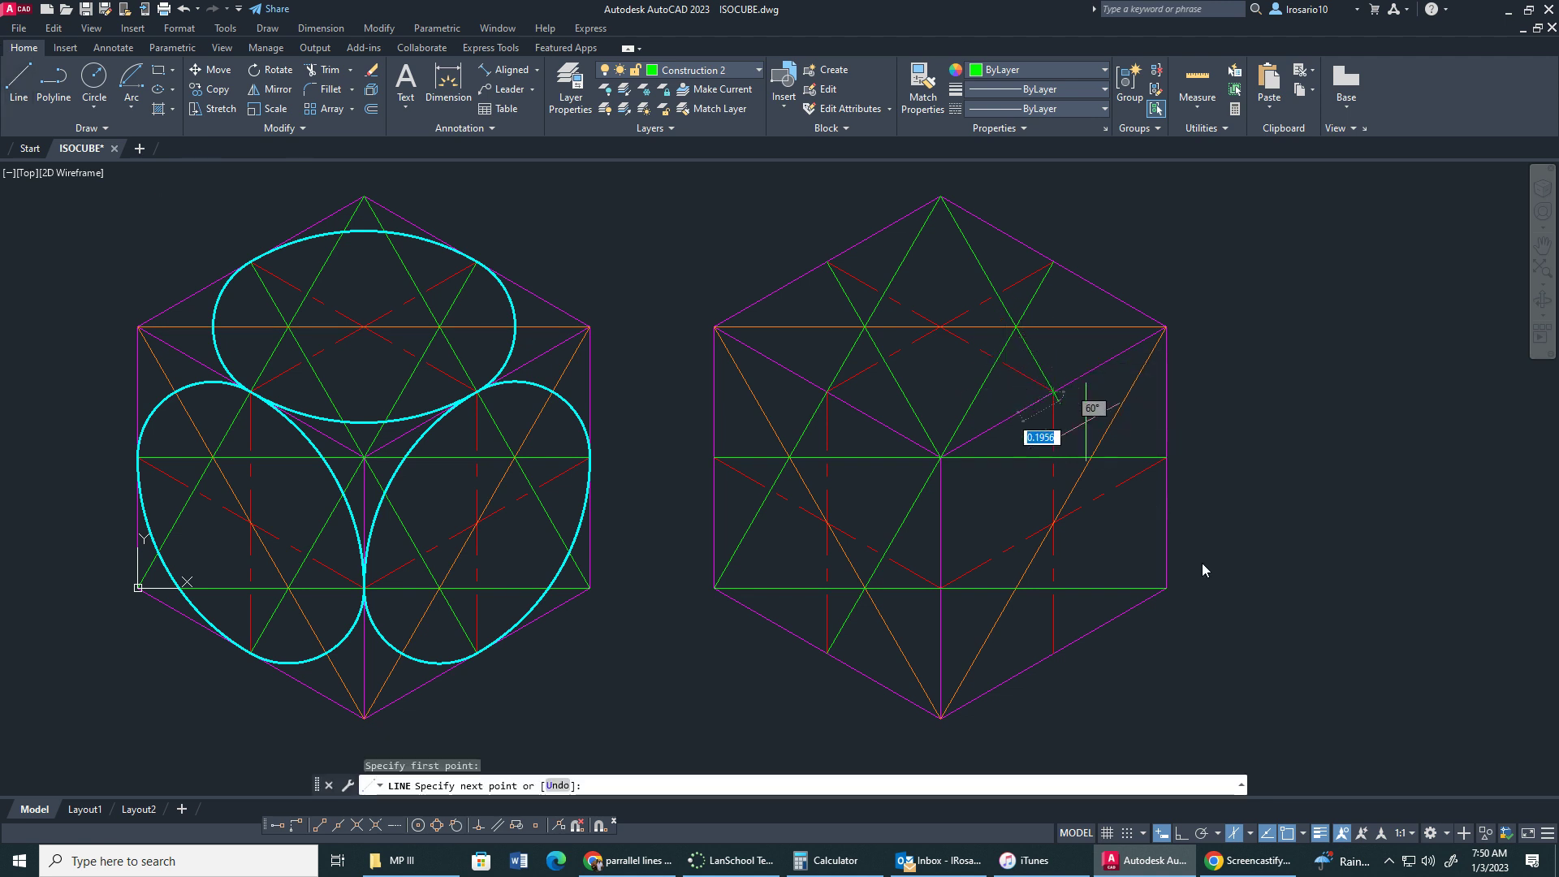
click(1167, 589)
key(Escape)
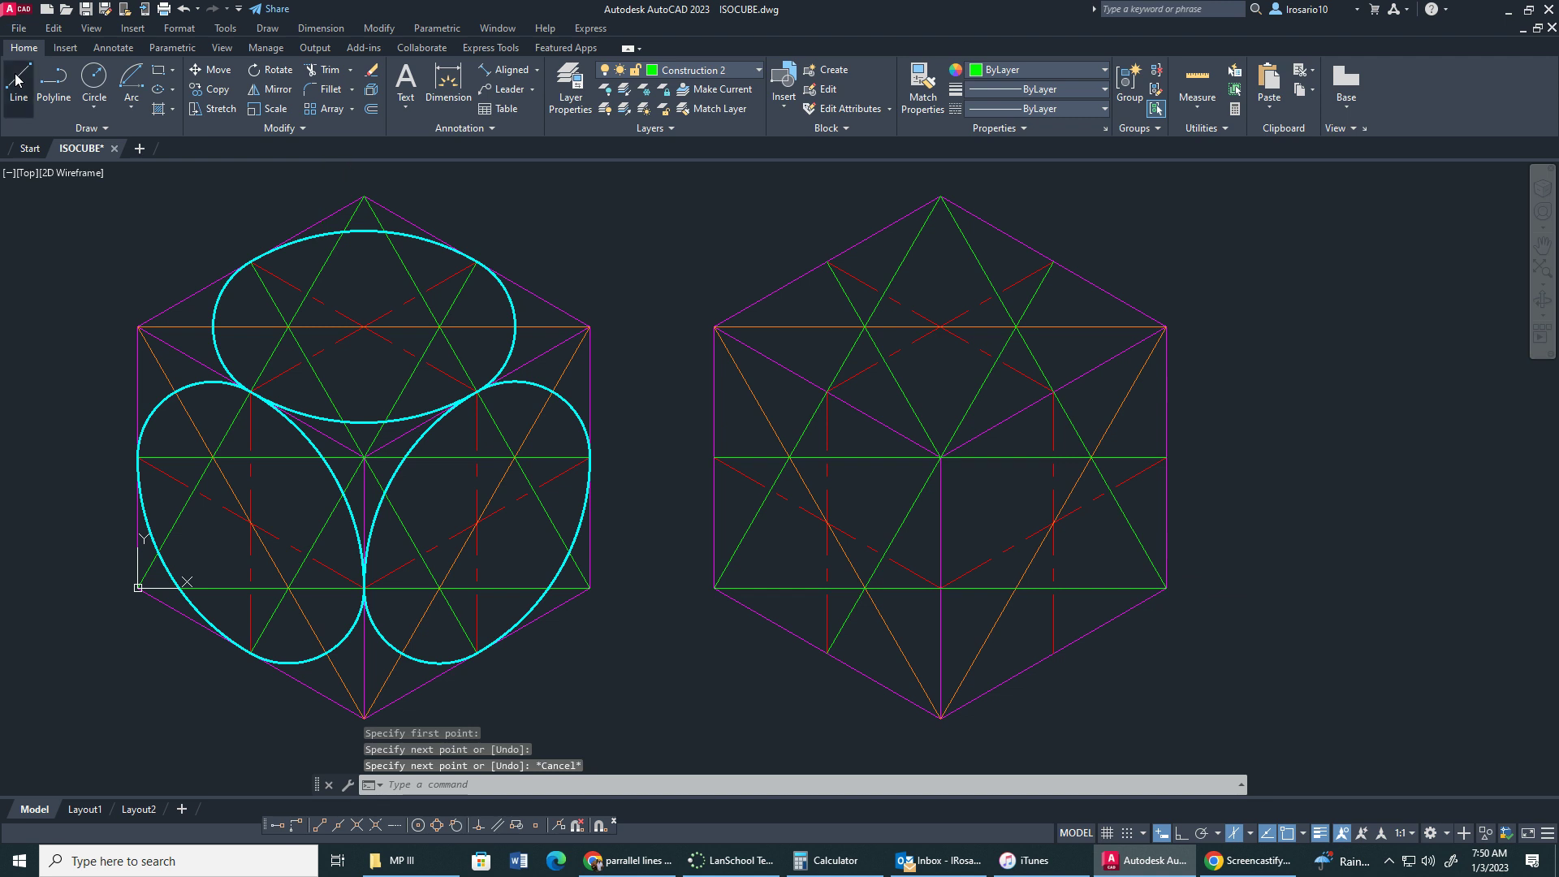
key(space)
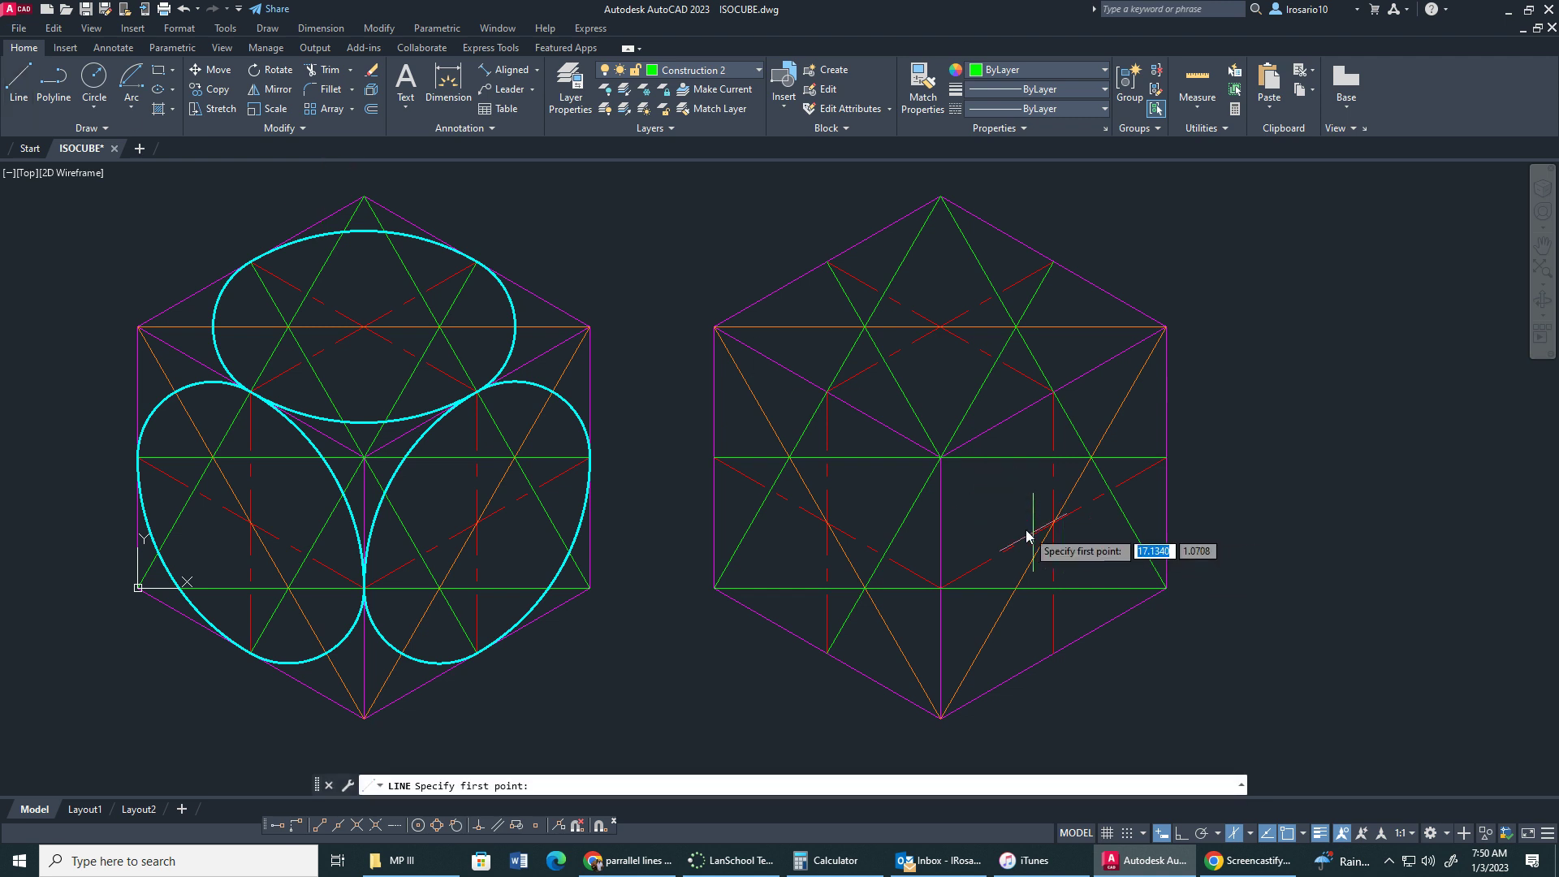
click(940, 457)
click(1053, 652)
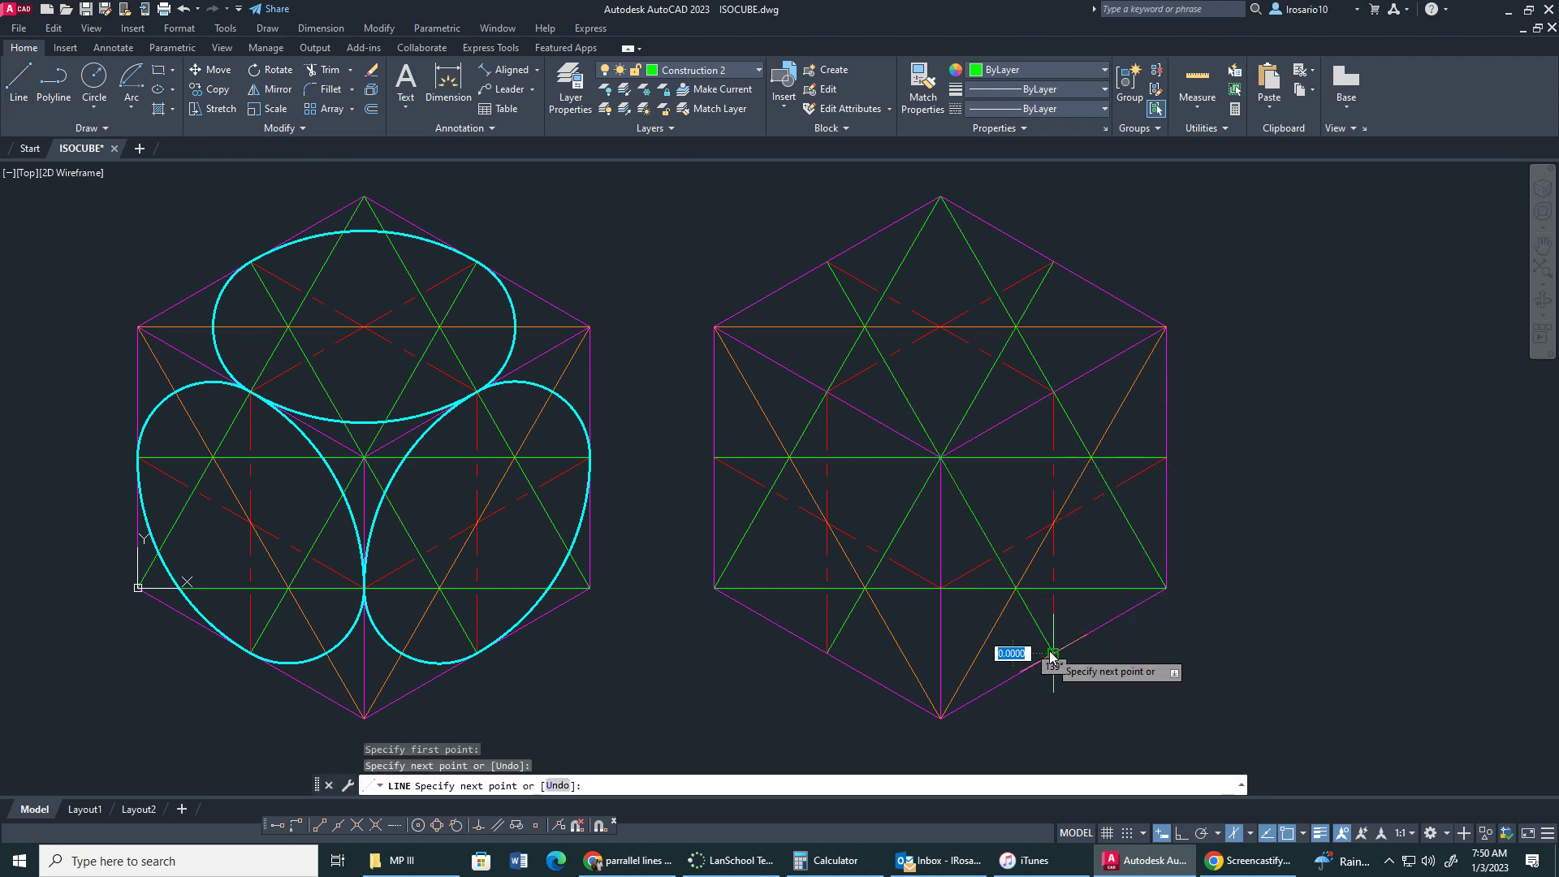
key(Escape)
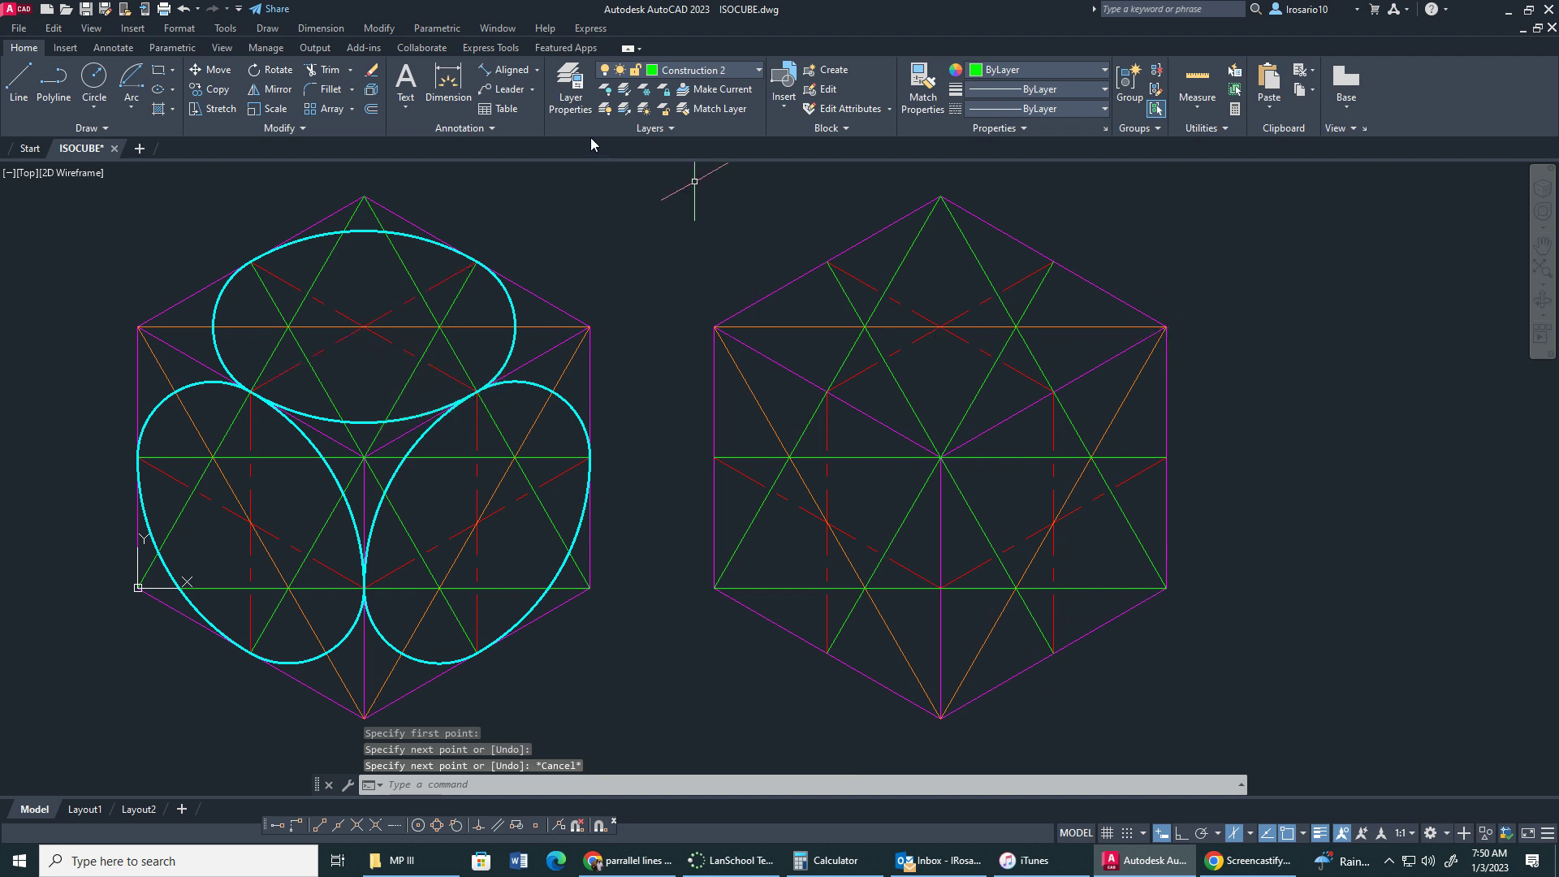
Step: Turn off the Center, Construction 1 and Construction 3 layers to compare the green construction lines of both cubes
click(709, 70)
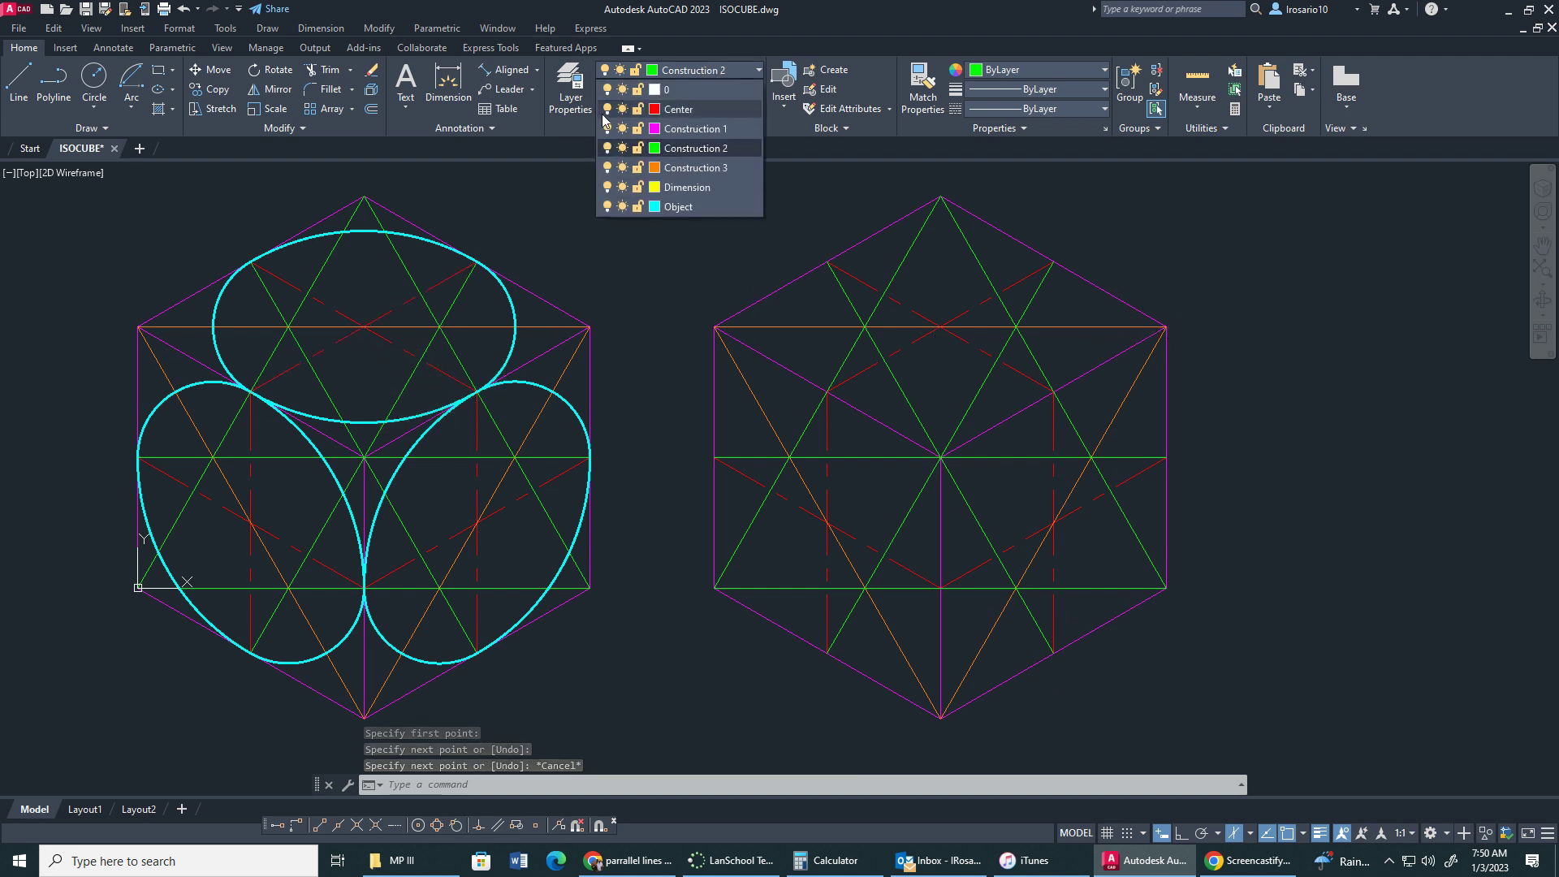
click(606, 108)
click(602, 128)
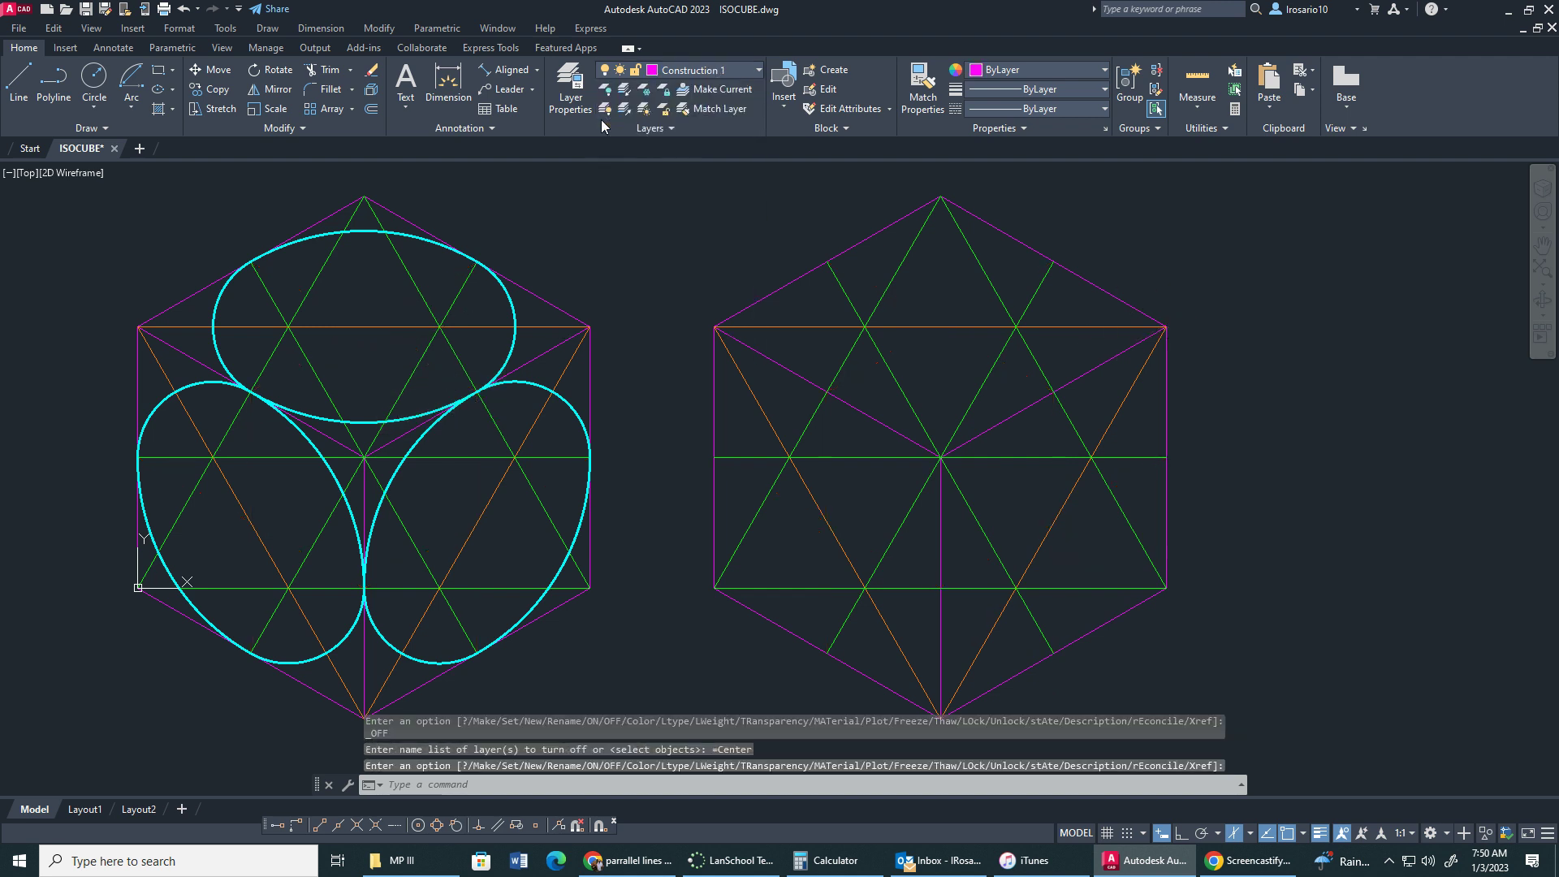
click(688, 75)
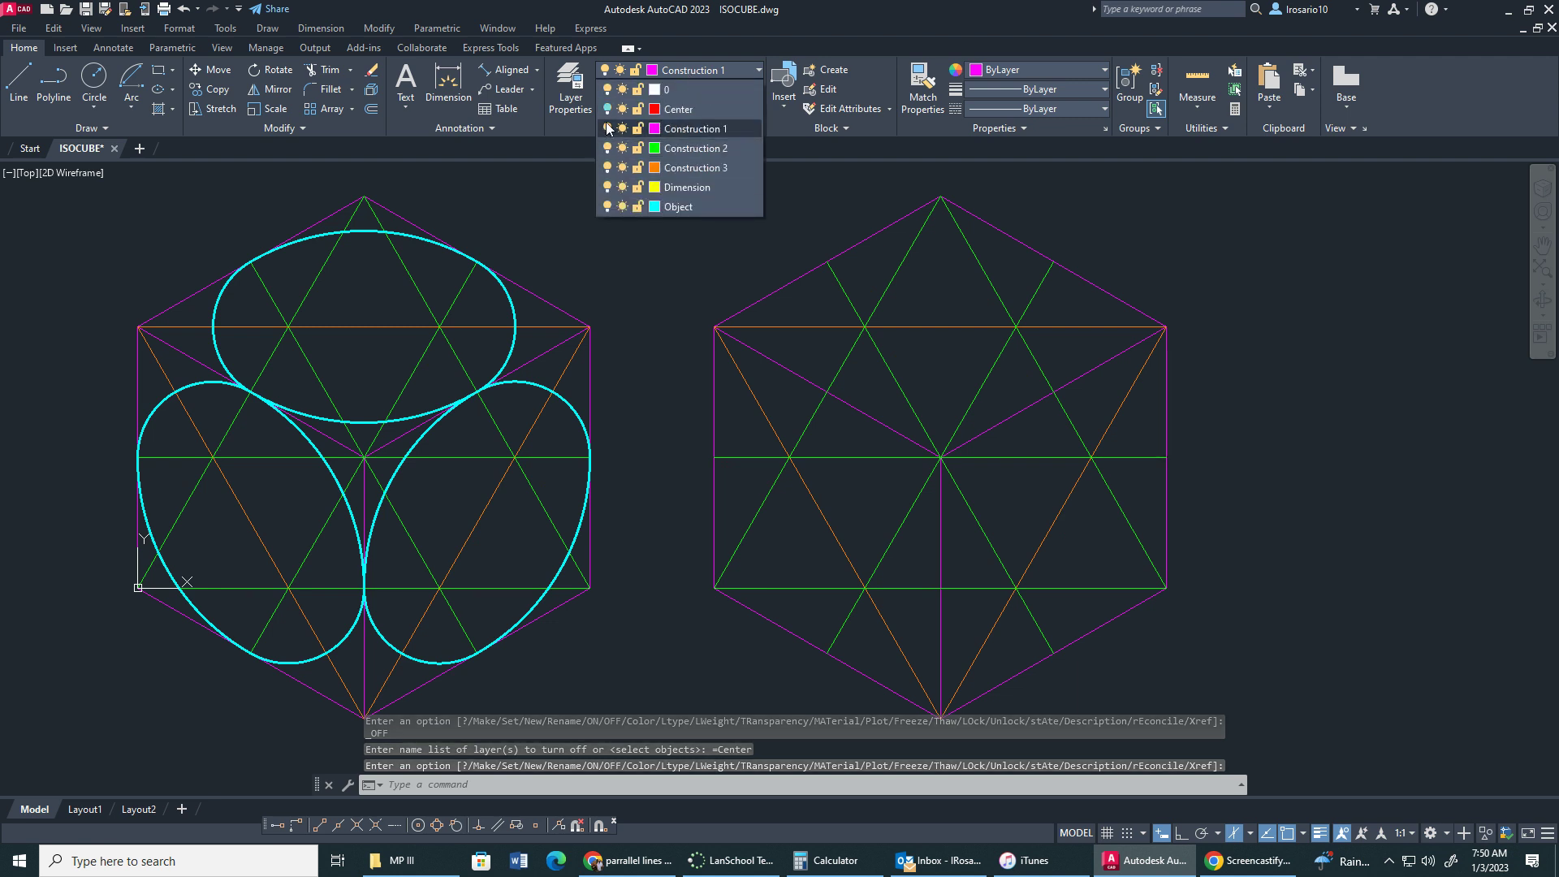
click(605, 126)
click(703, 402)
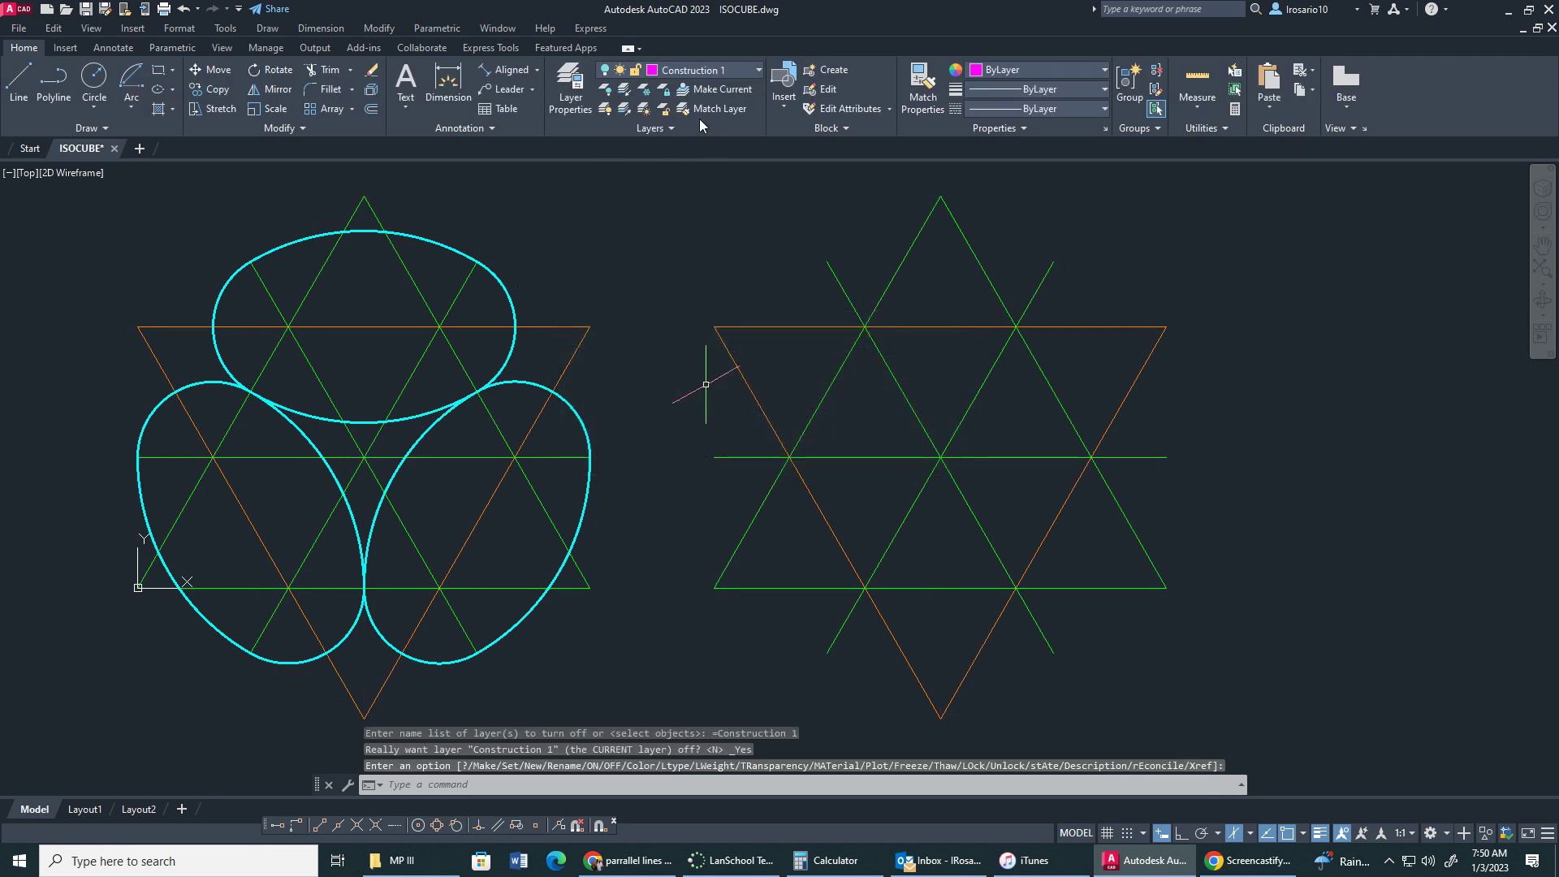
click(713, 88)
click(705, 70)
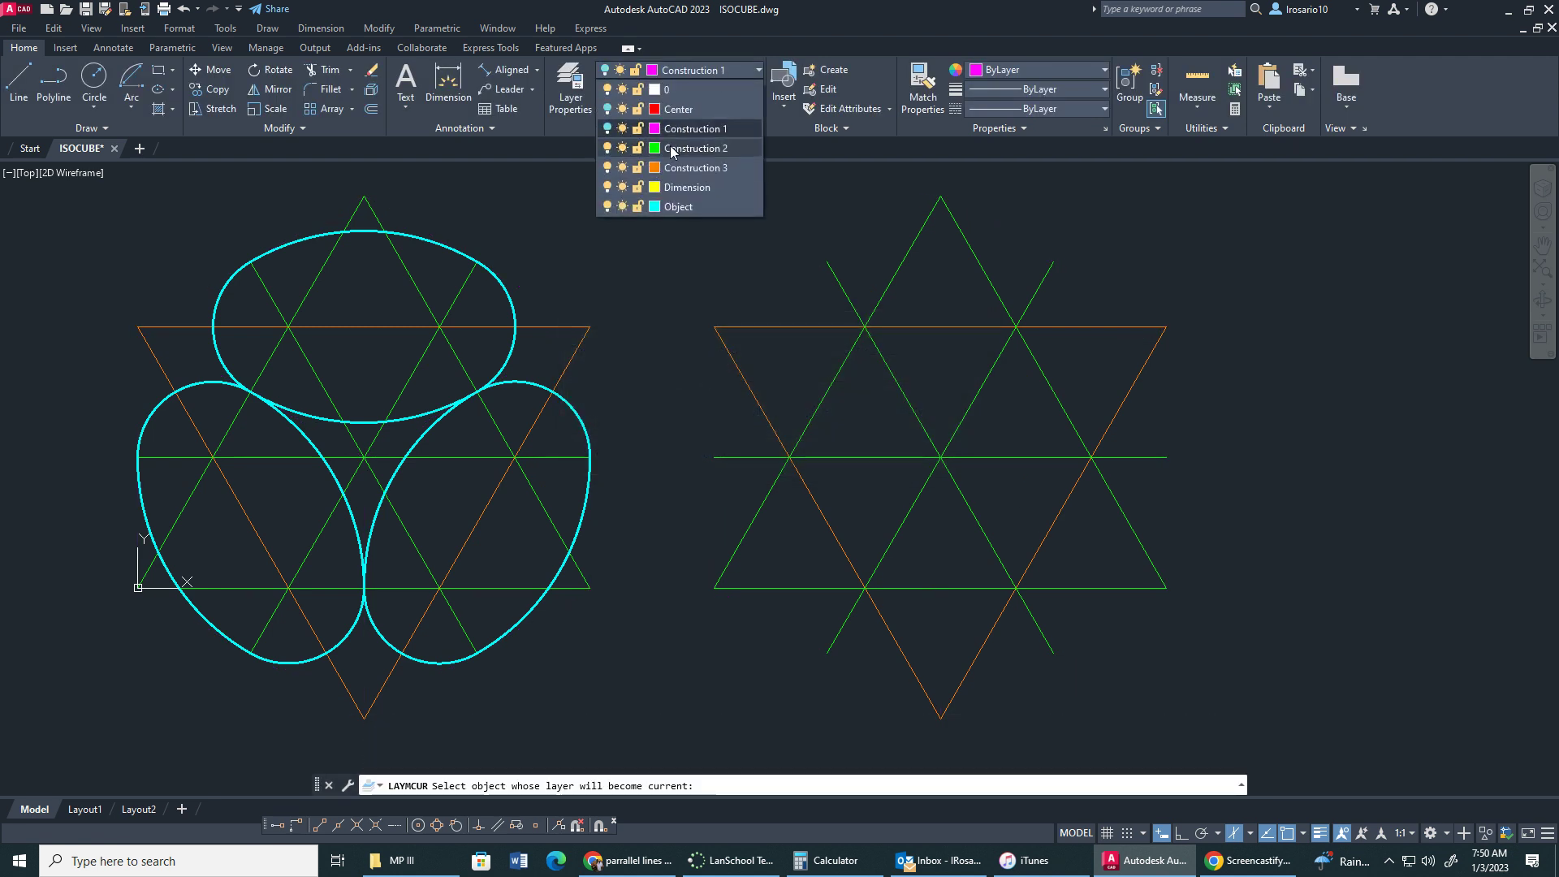
click(607, 168)
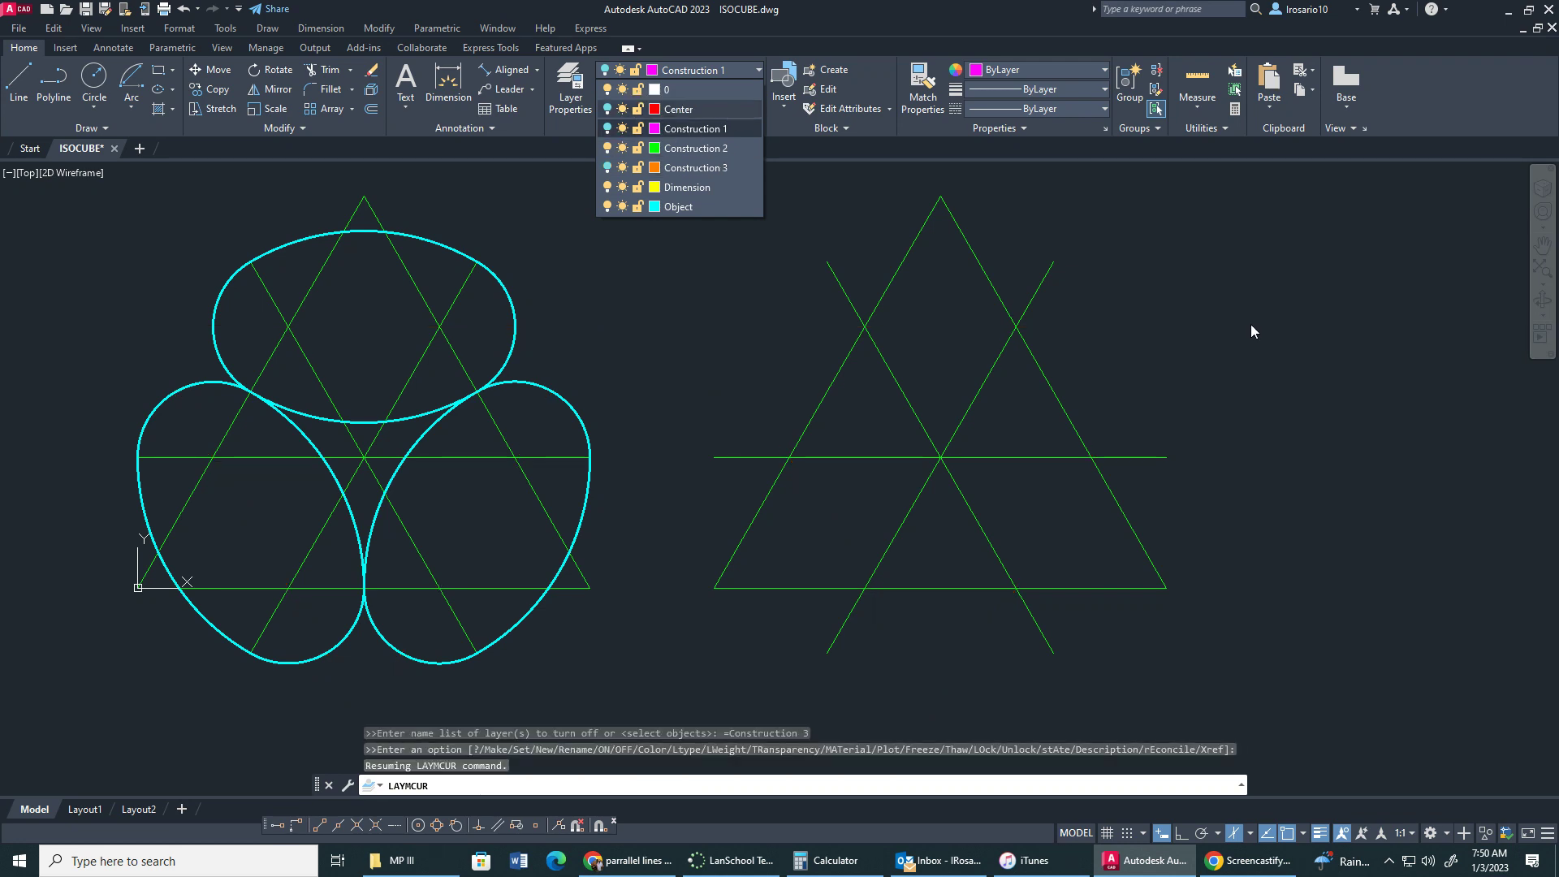
Step: Turn the Center, Construction 1 and Construction 3 layers back on
click(607, 108)
click(607, 128)
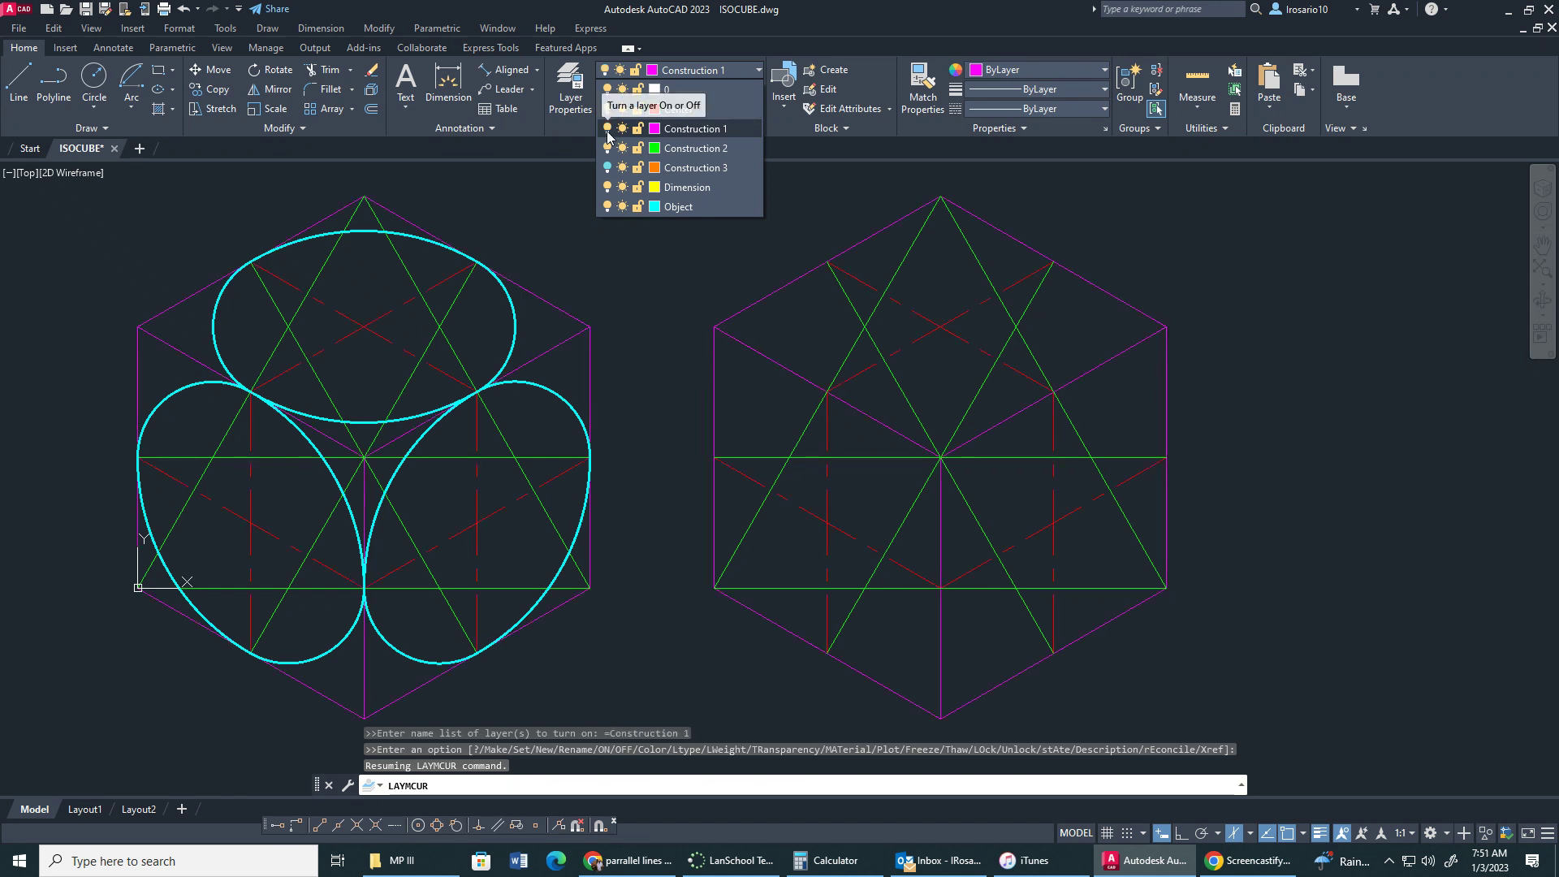
click(607, 168)
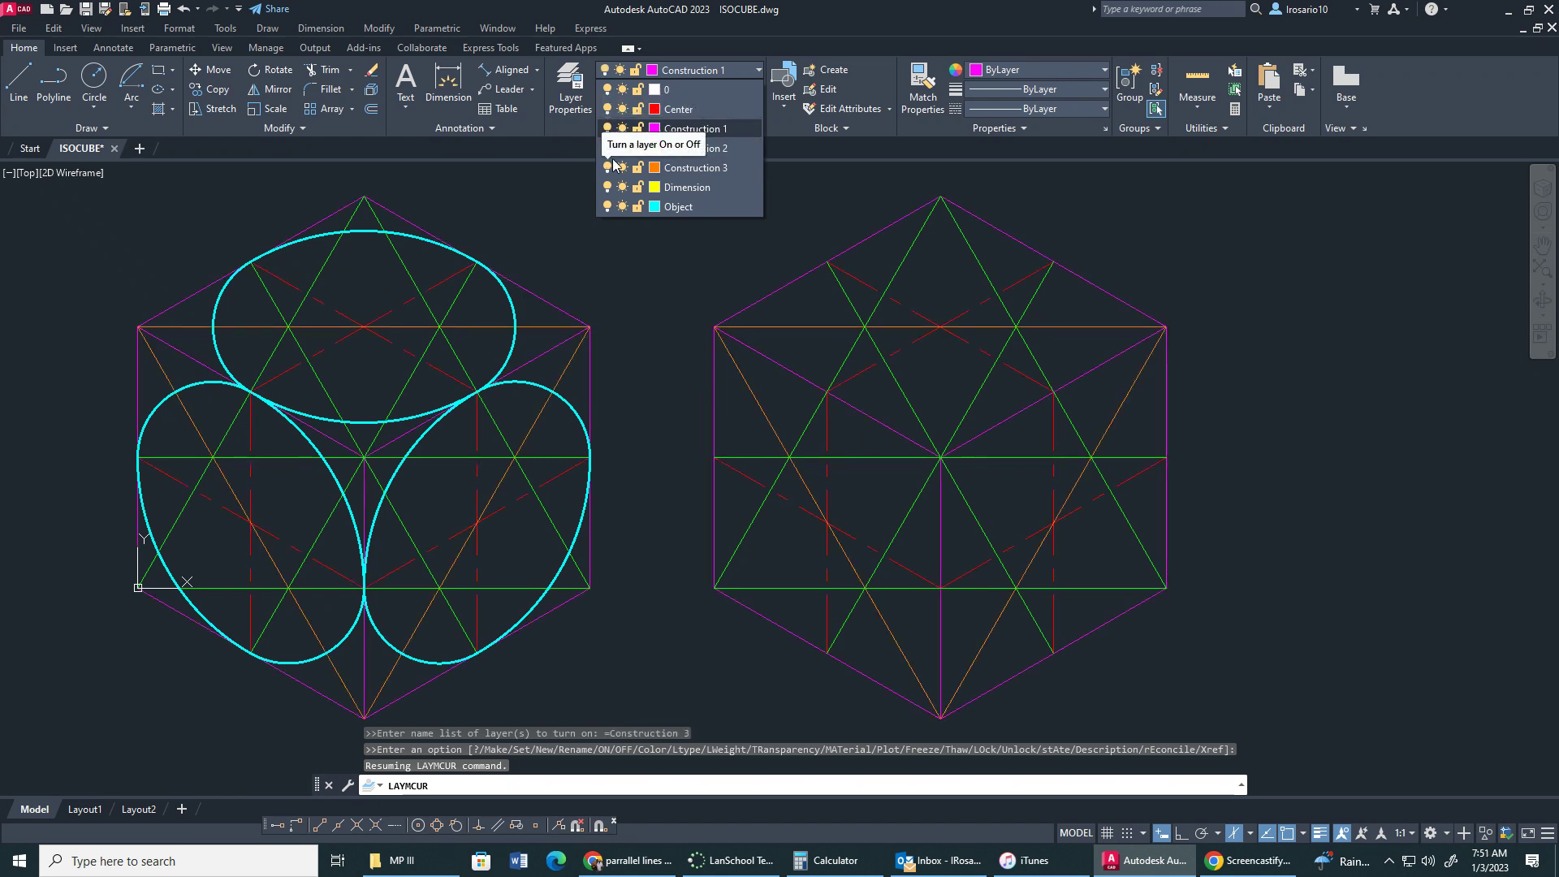
Step: Hide the Construction 3, Construction 1 and Center layers again to isolate the green lines and the example's circles
click(608, 168)
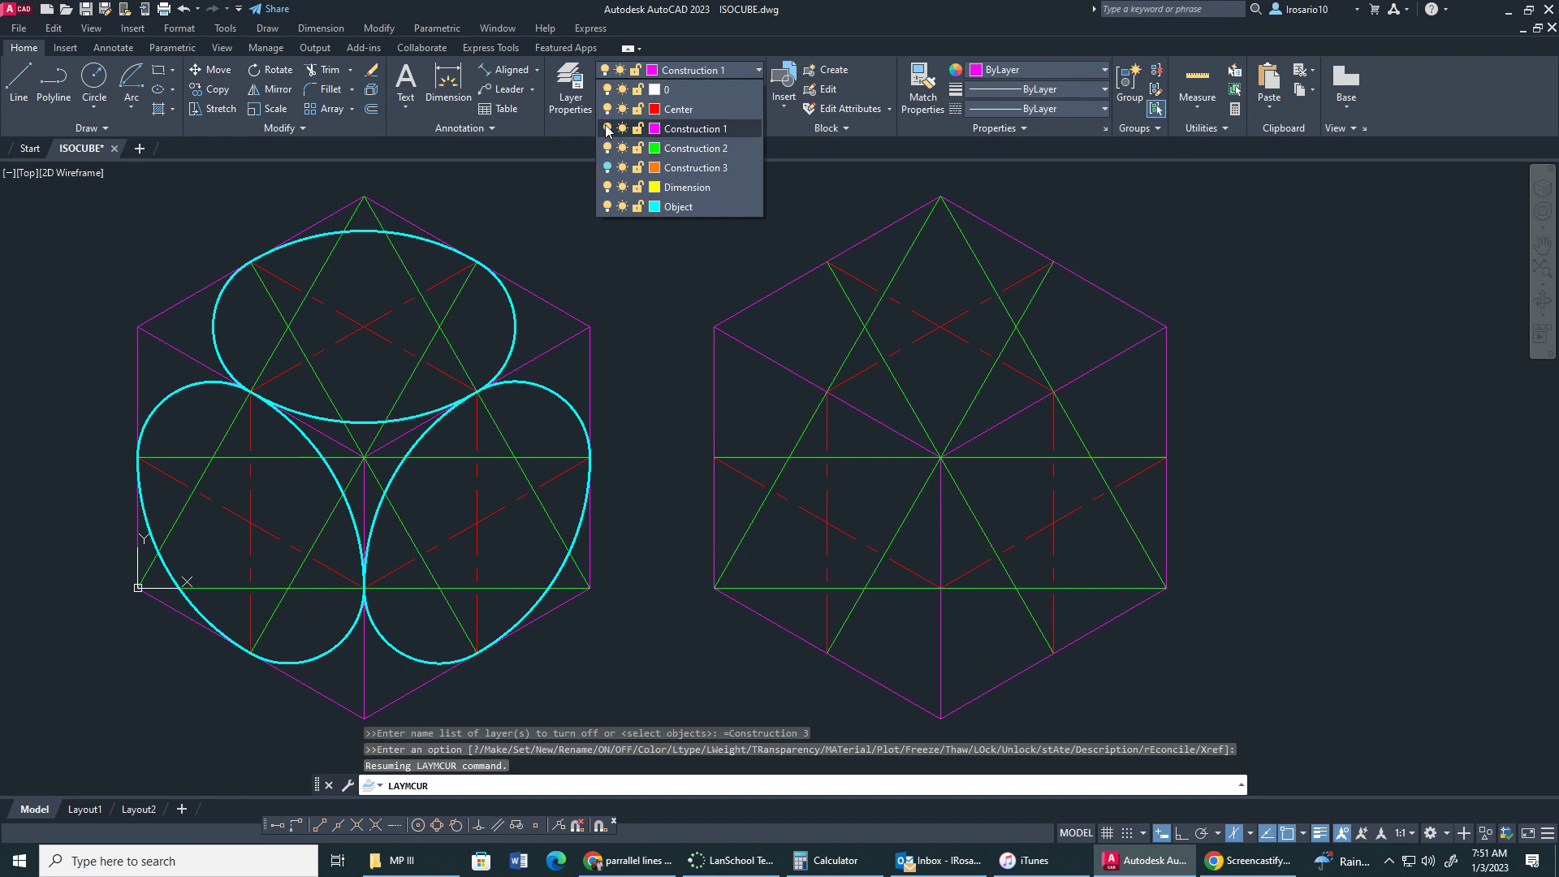
click(607, 128)
click(690, 398)
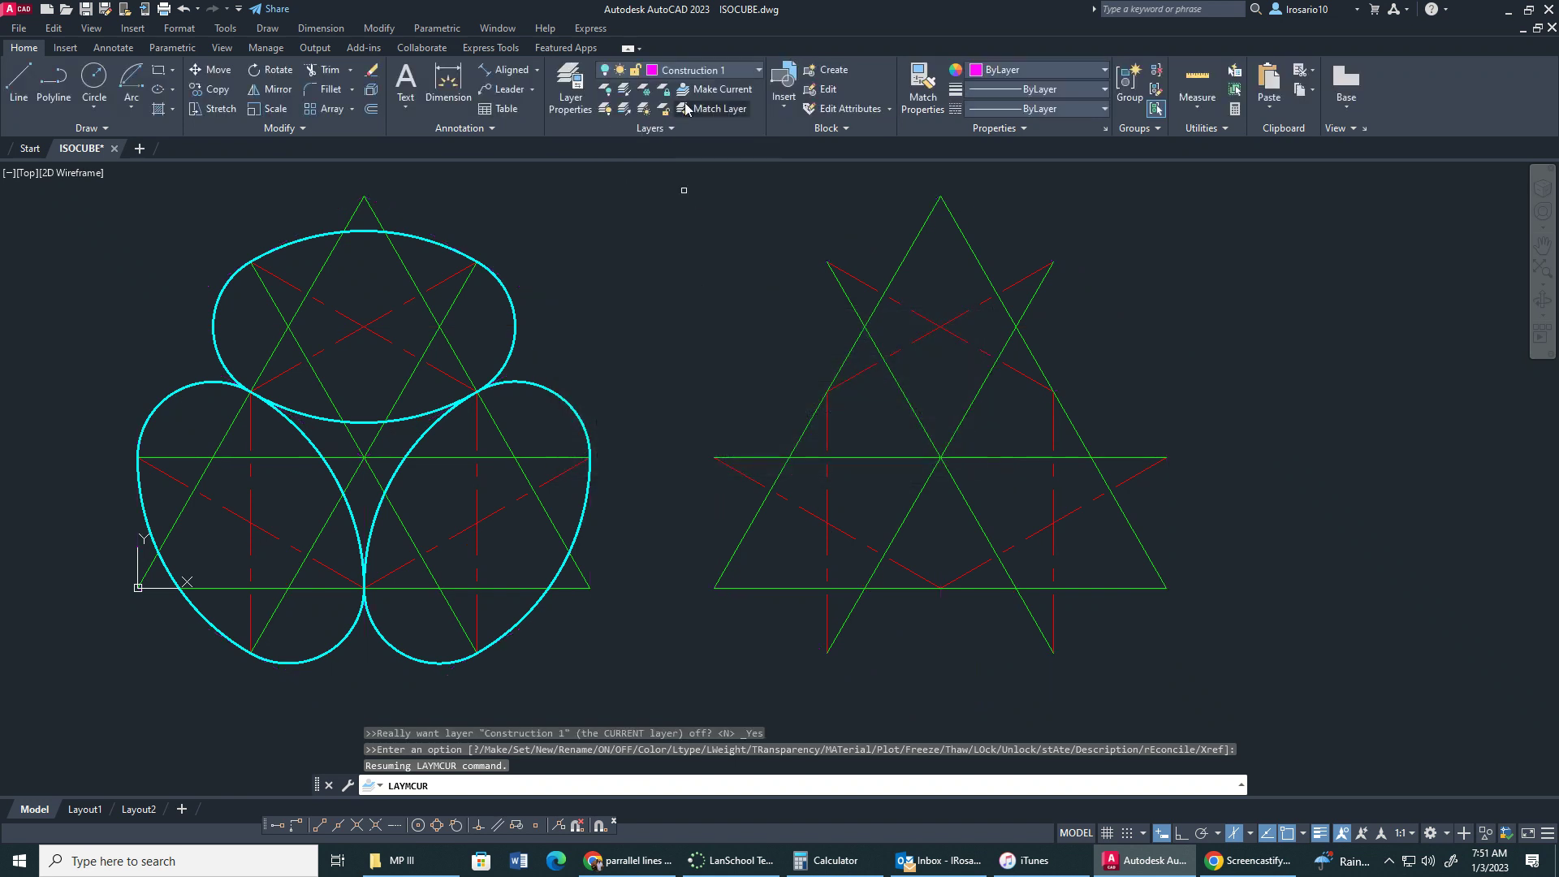
click(690, 71)
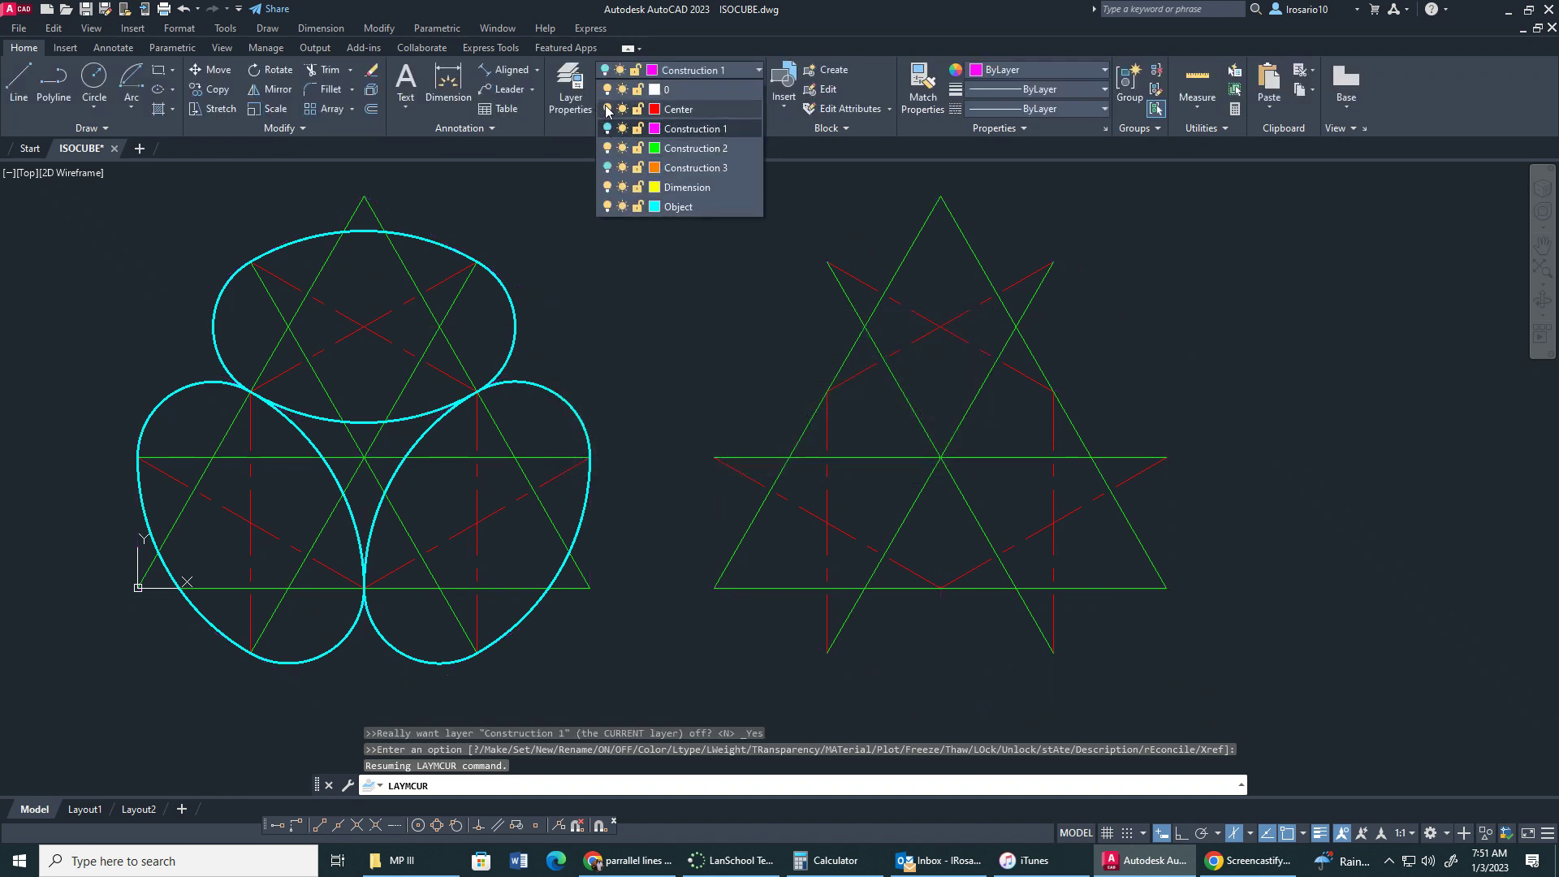
click(609, 110)
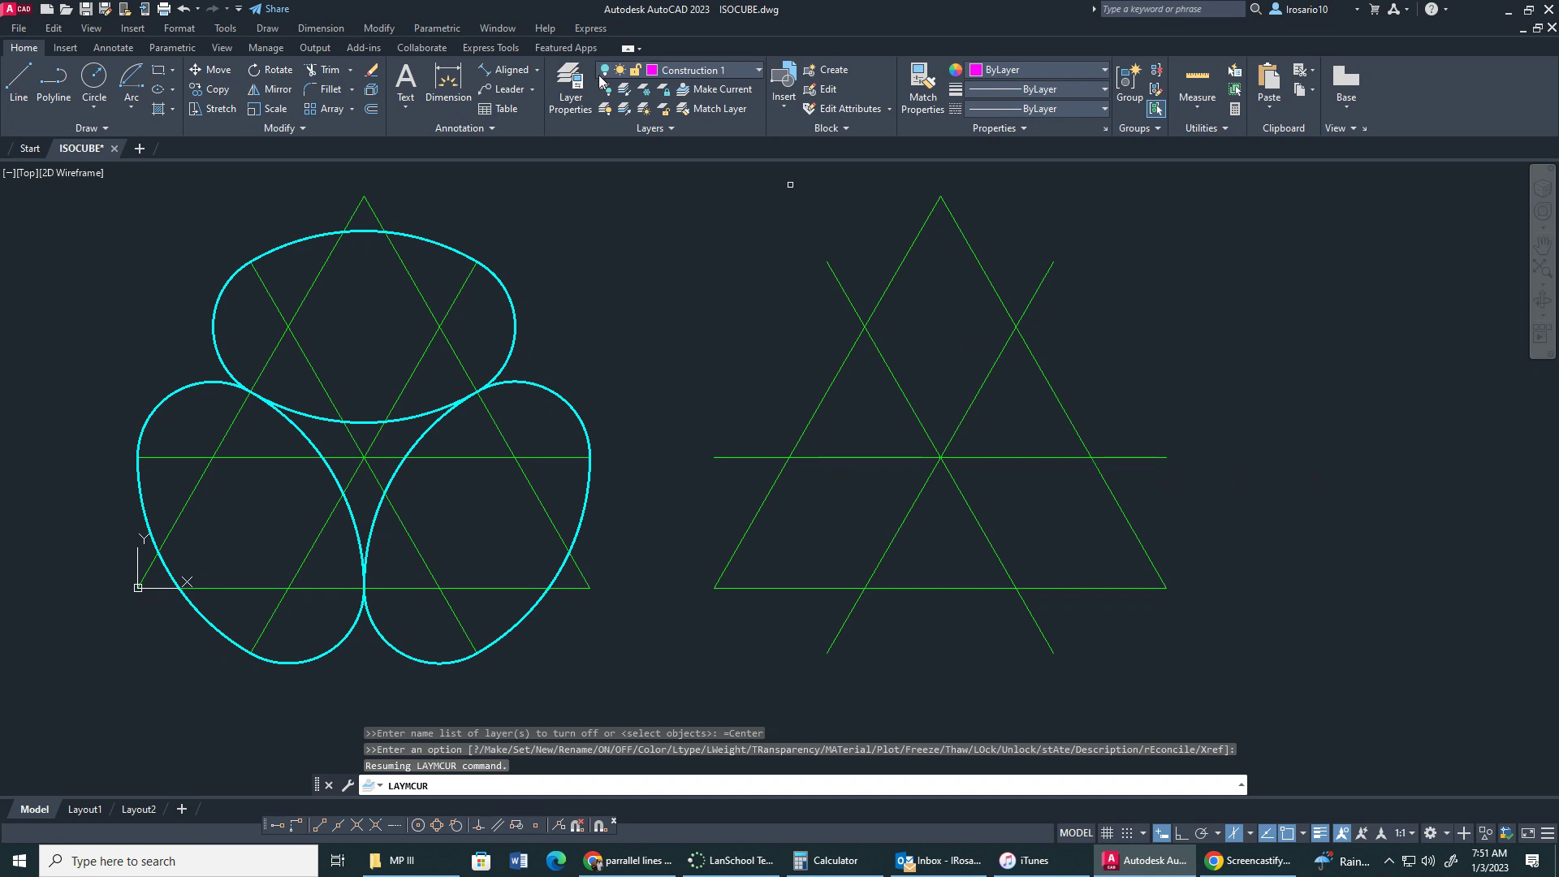
Step: Restore the visibility of the Construction 1, Center and Construction 3 layers
click(671, 73)
click(607, 129)
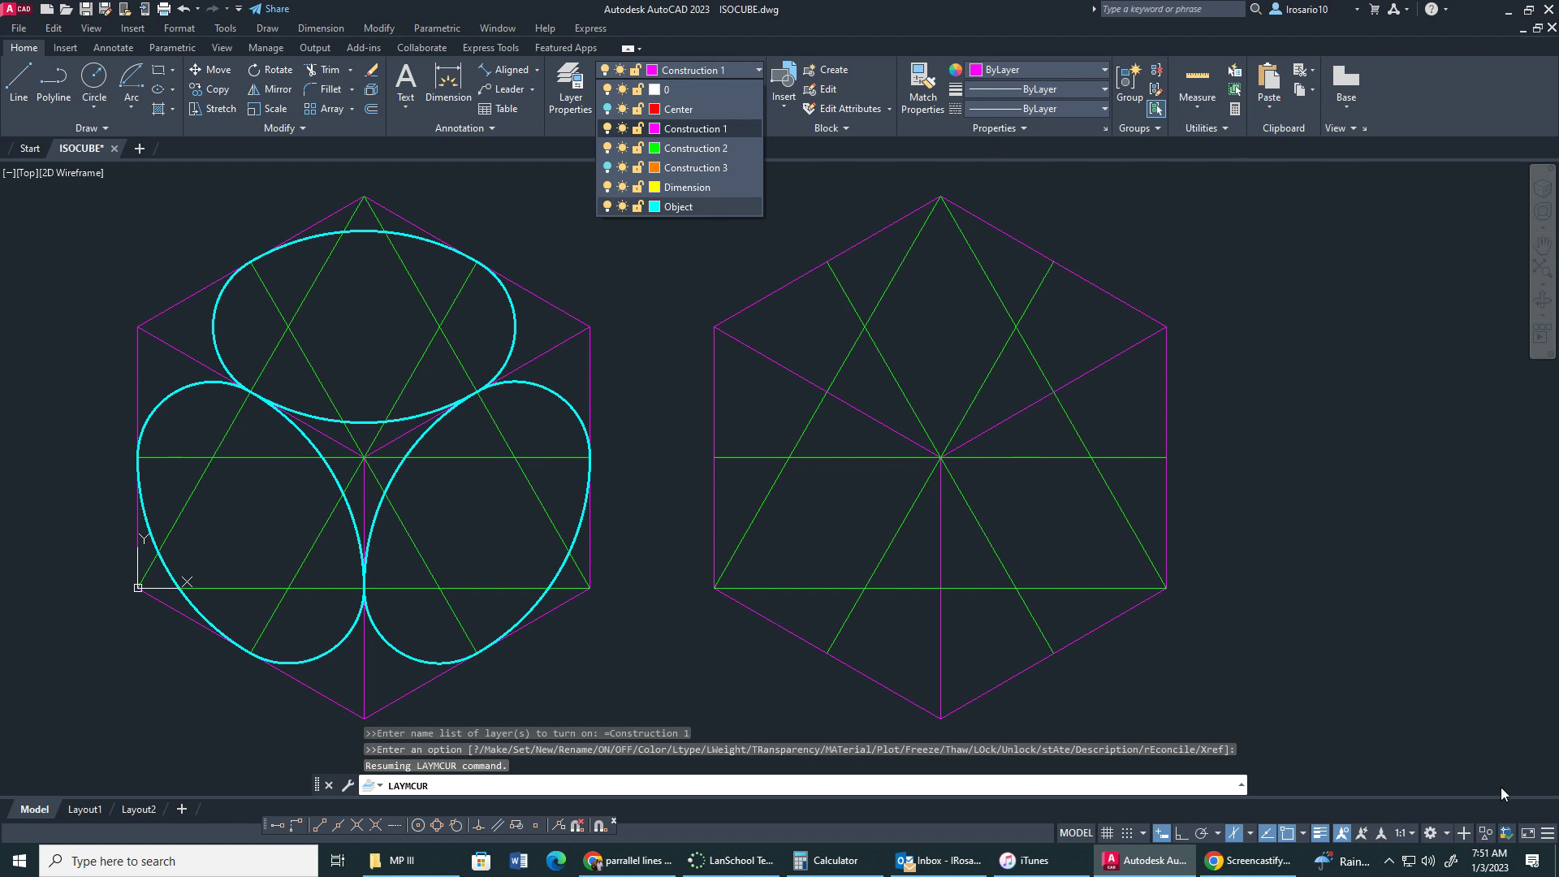
click(607, 109)
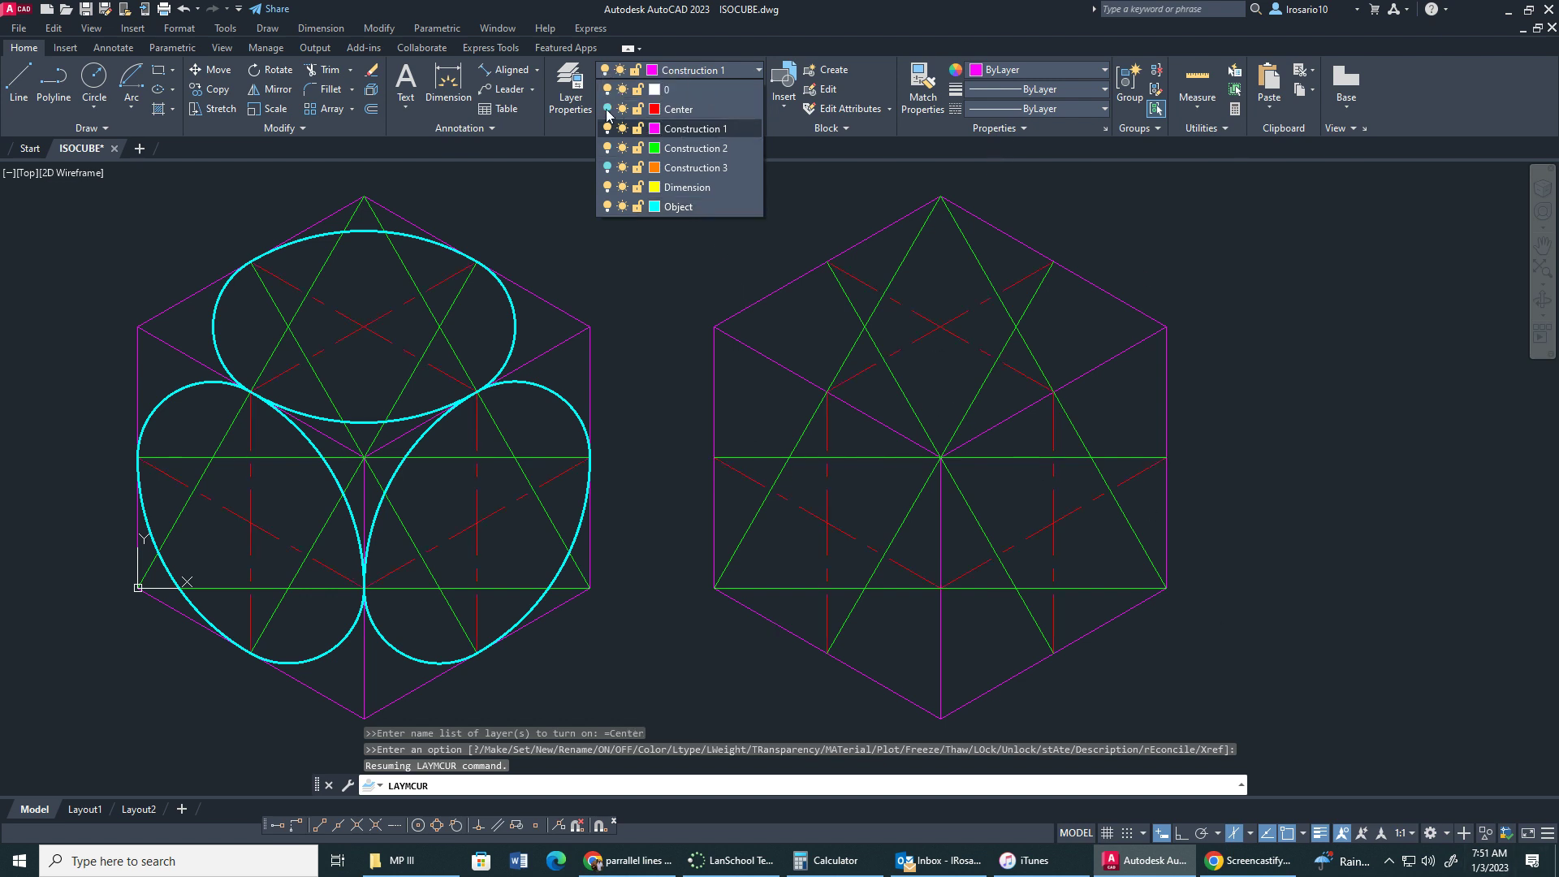
click(608, 167)
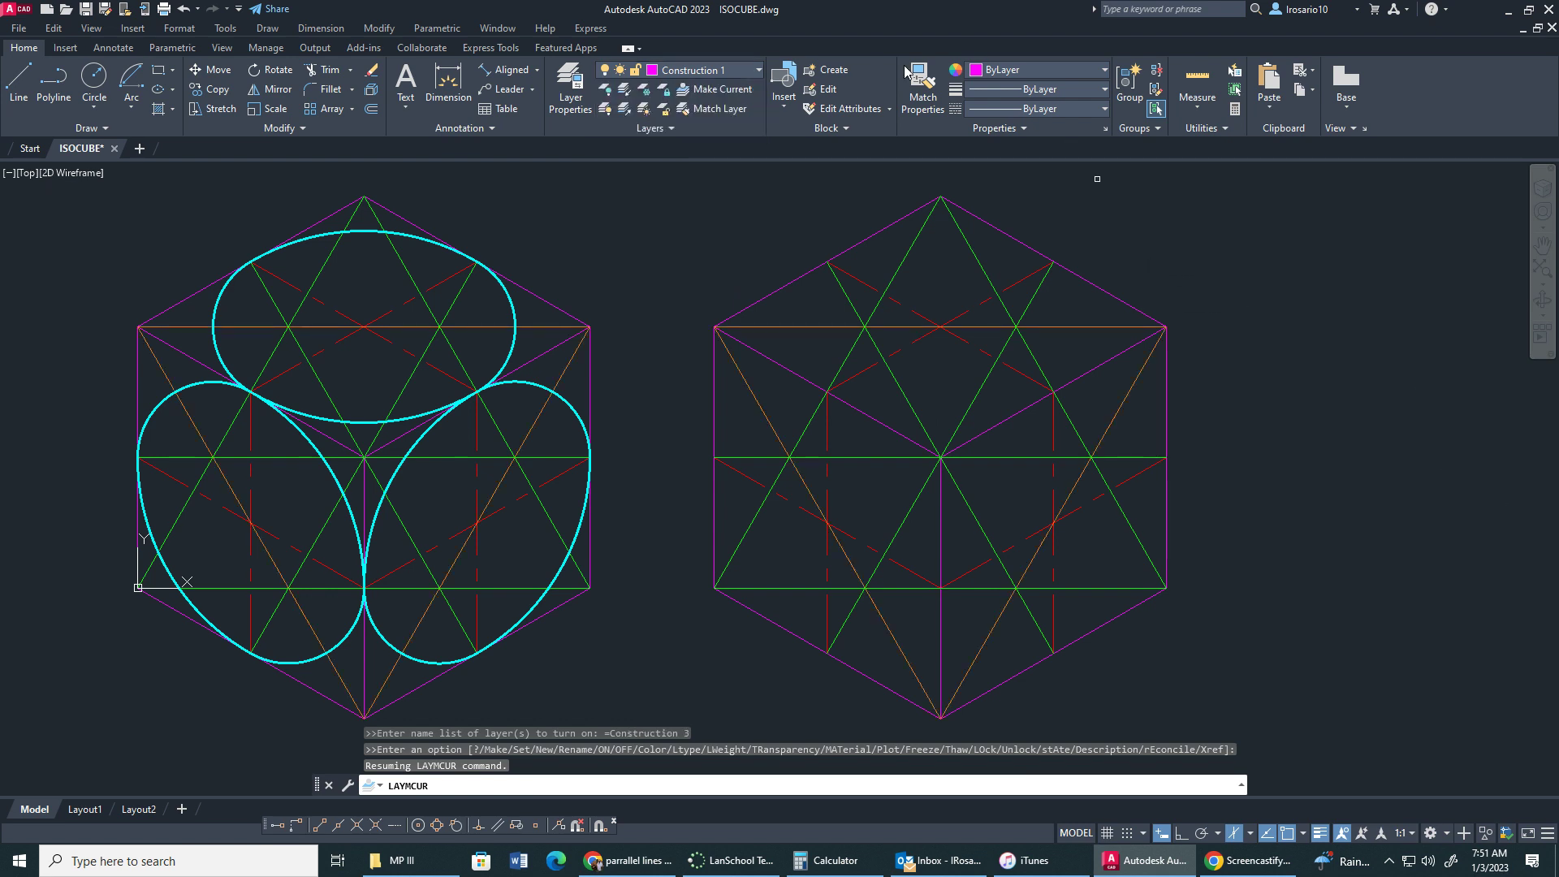
Step: Make Object the current layer and switch to the Left isoplane
click(745, 72)
click(684, 208)
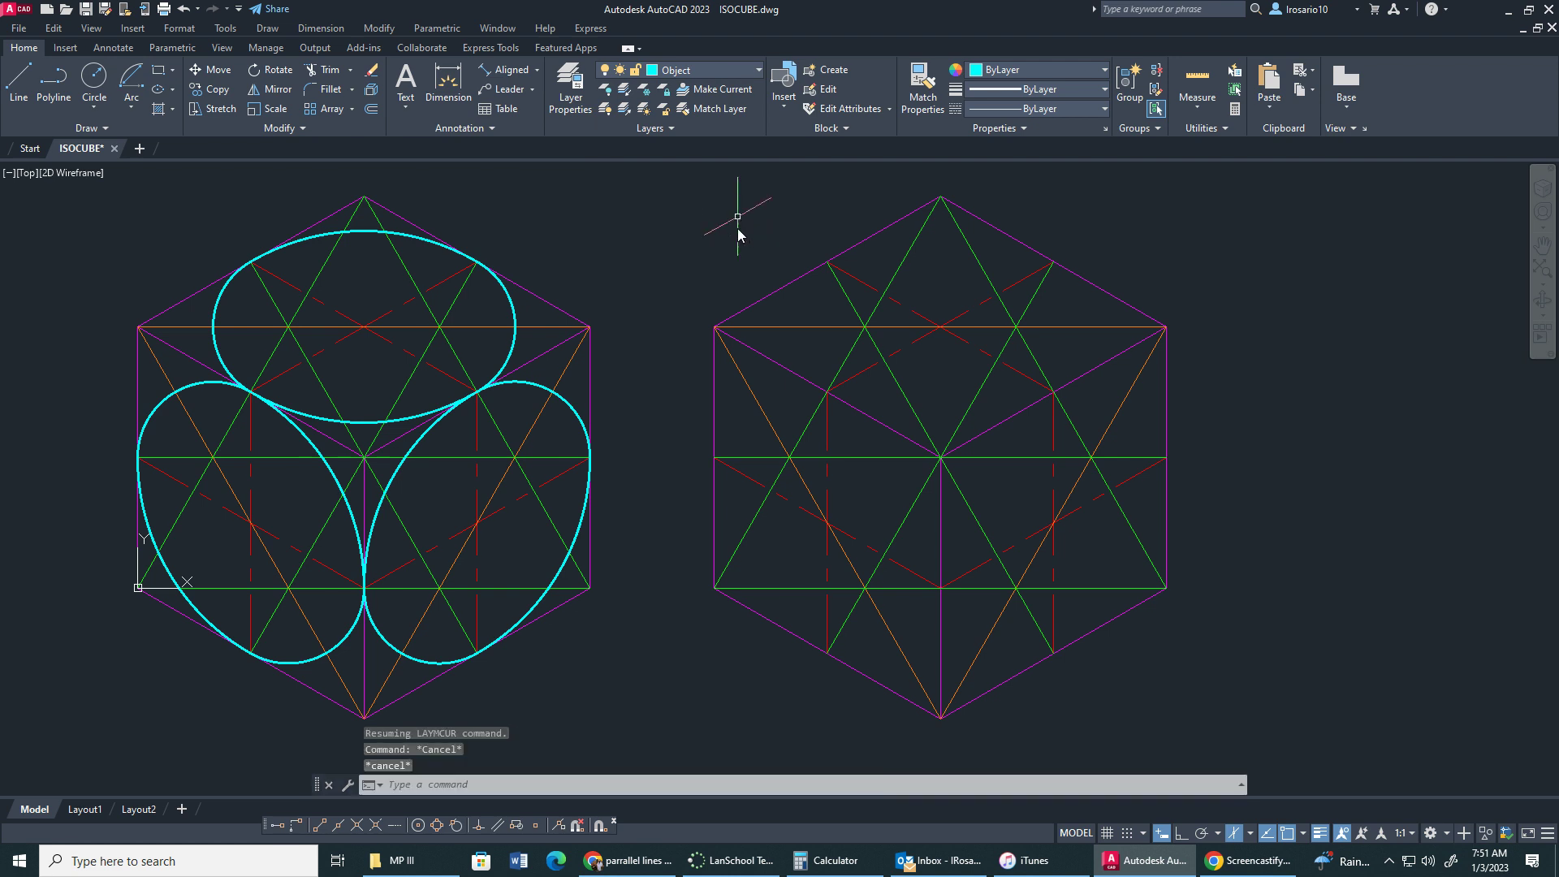
key(F5)
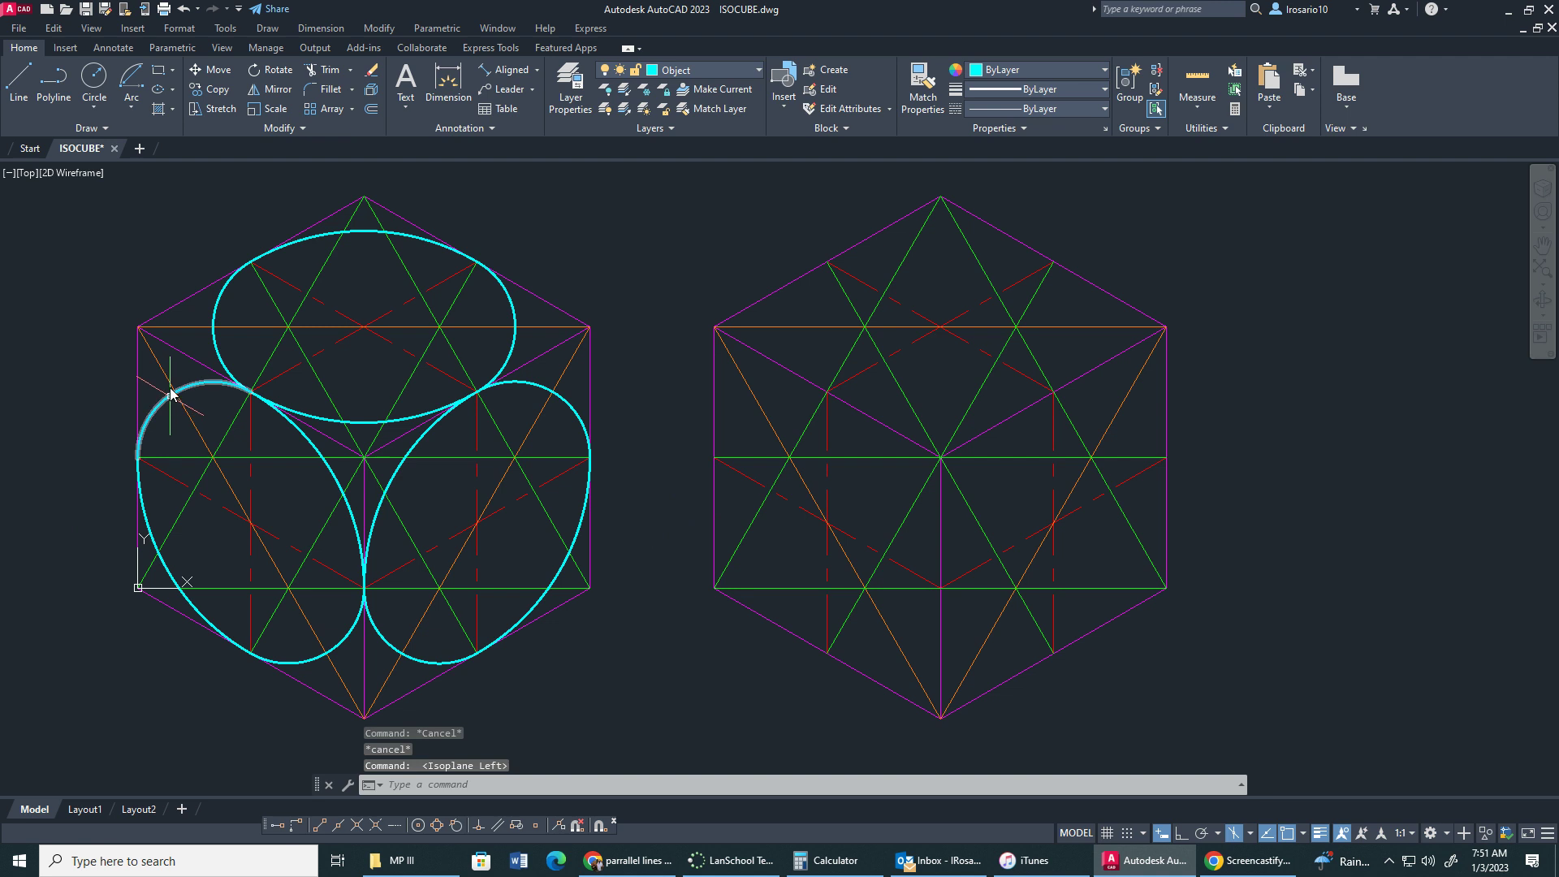
Step: Draw a Start, Center, Length arc from the left face's top-edge midpoint to its outer vertical edge's midpoint, centered on the nearby green-orange line intersection
click(130, 101)
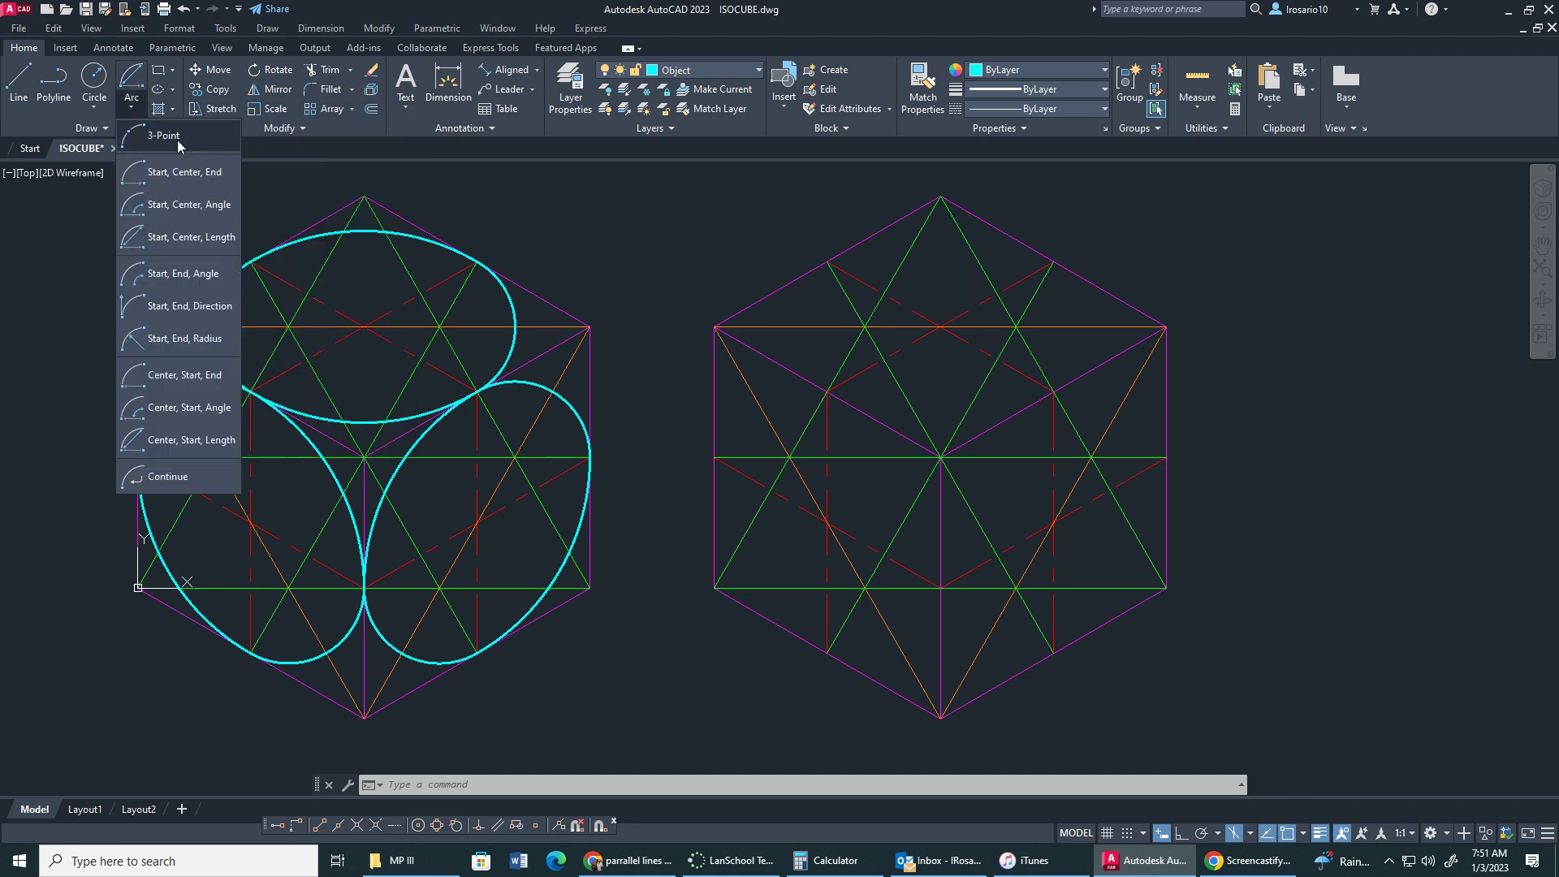
click(186, 234)
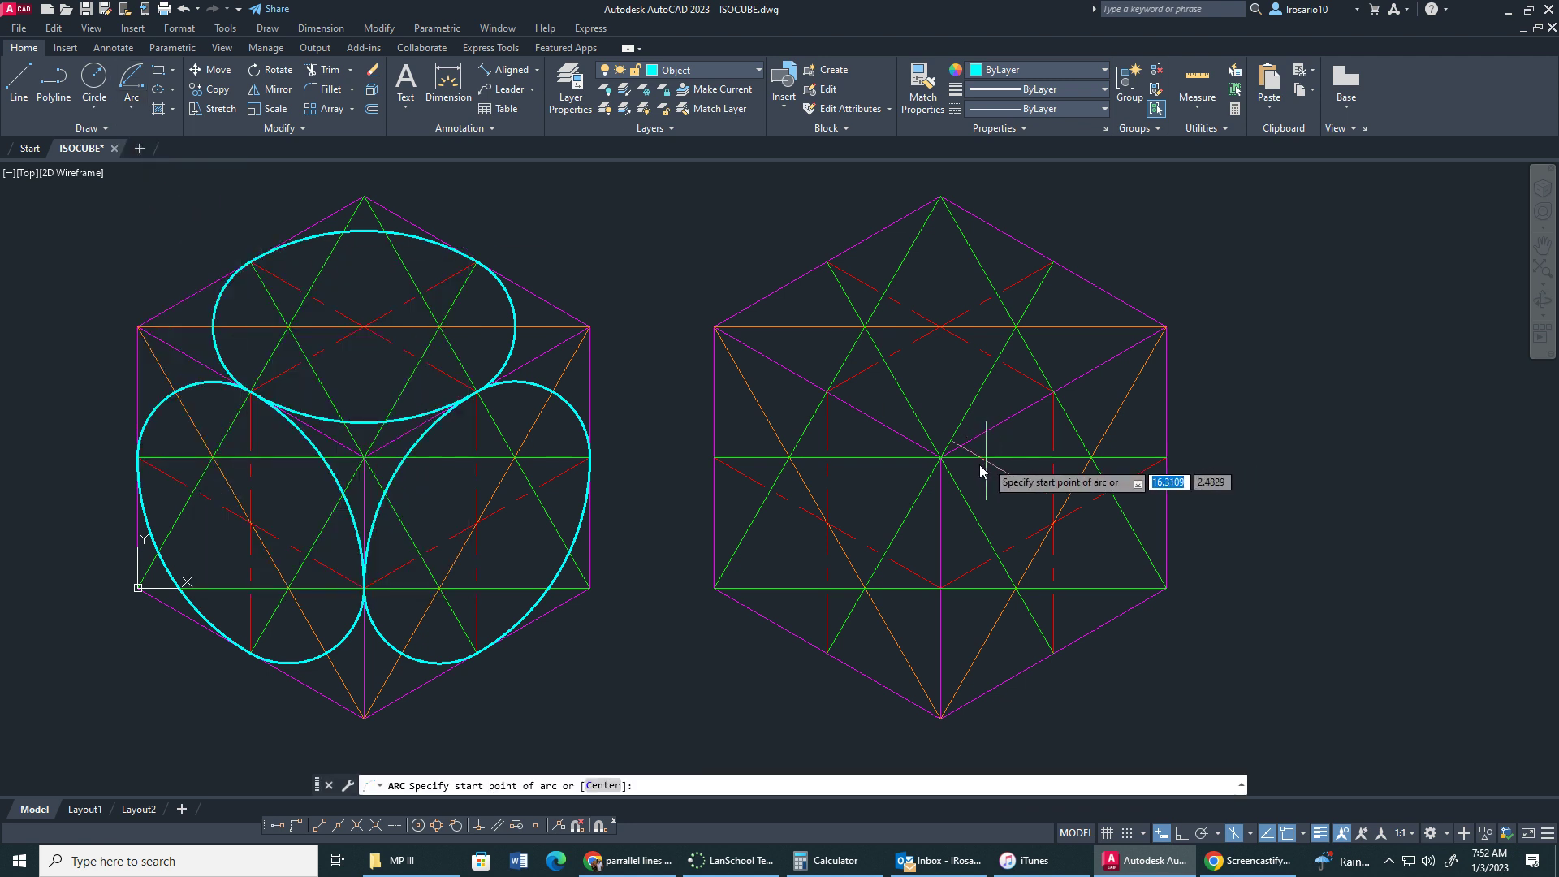
click(827, 394)
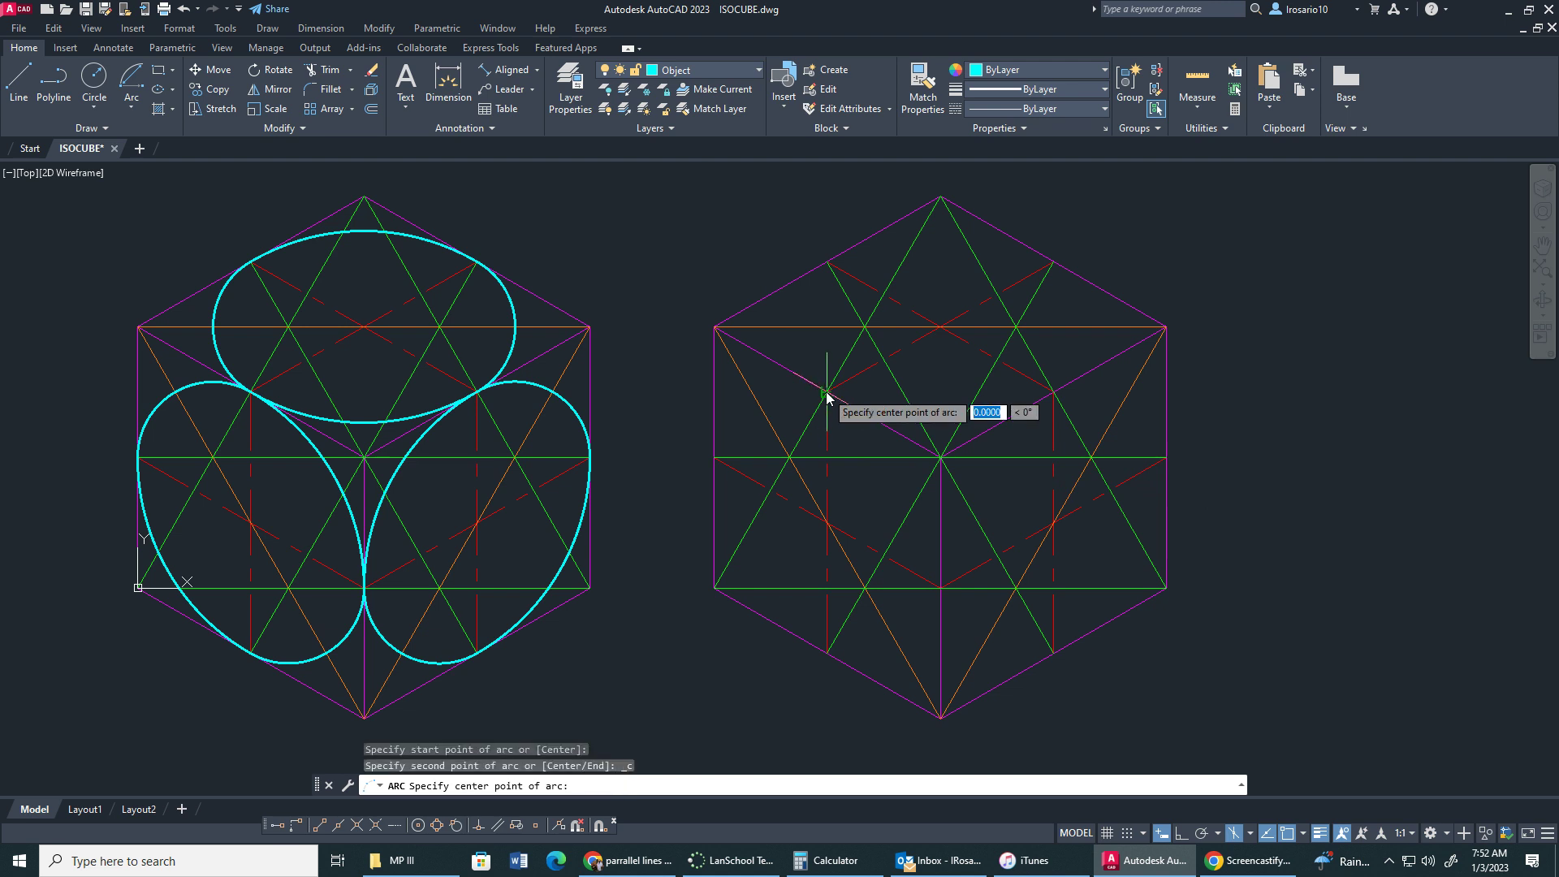
click(787, 459)
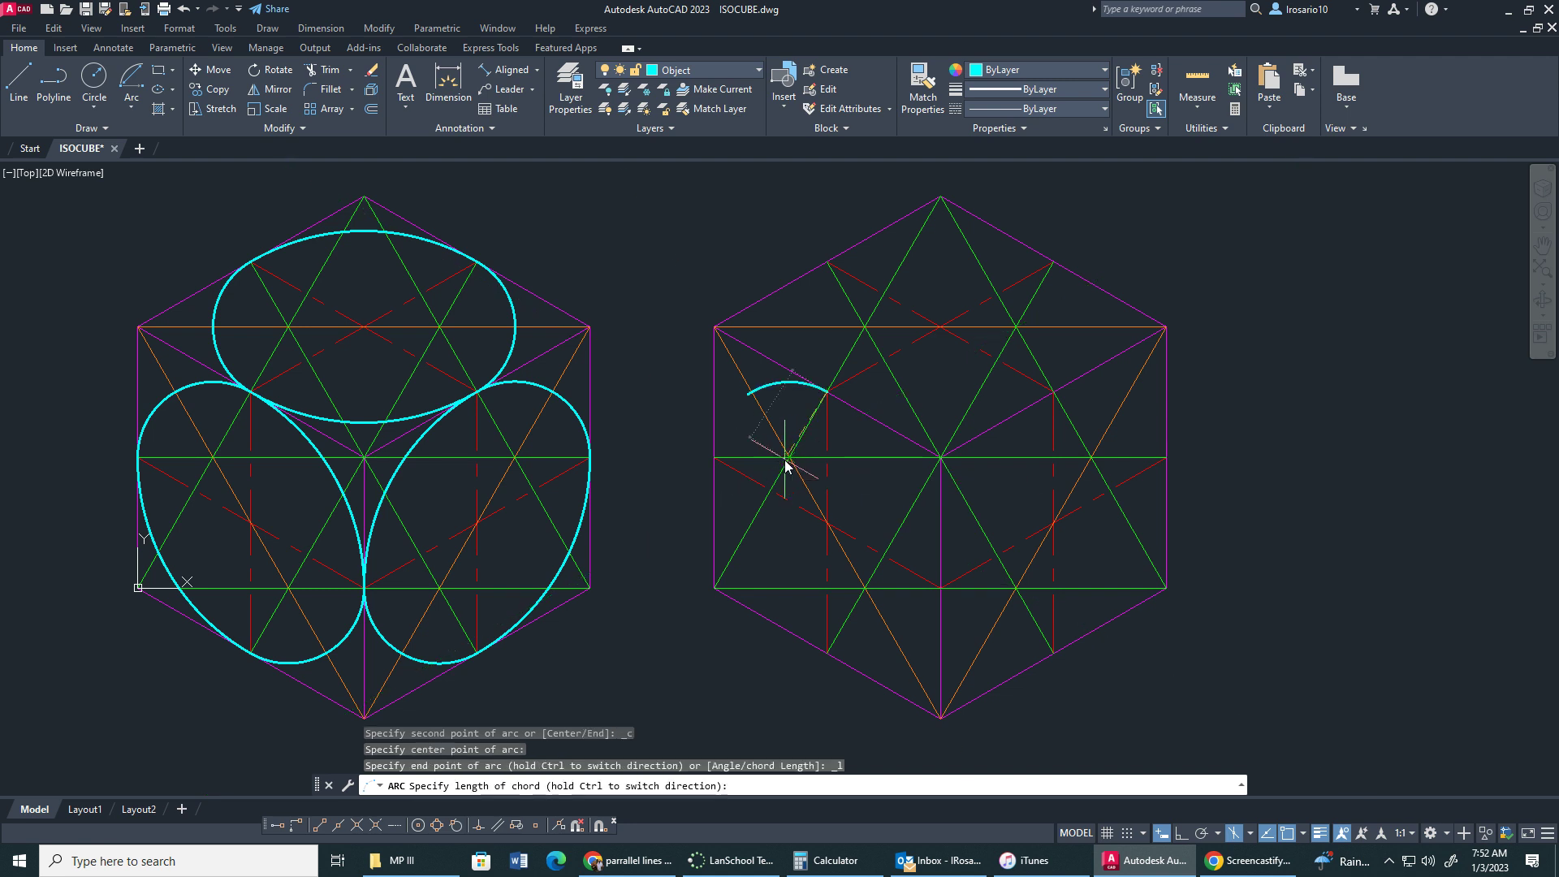
click(711, 459)
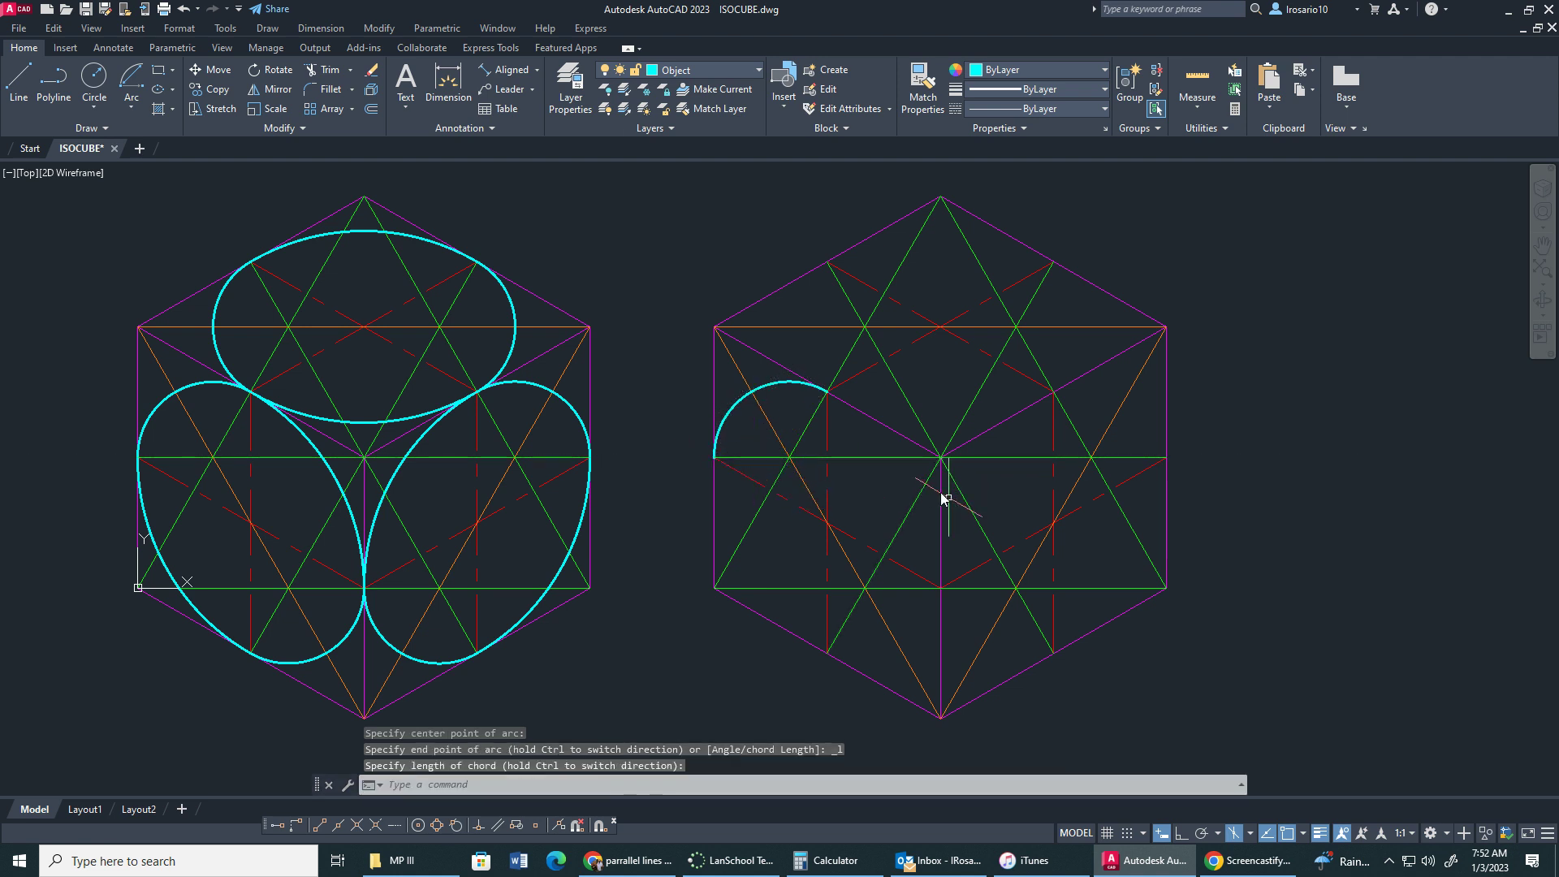
Step: Draw a Start, Center, Length arc from the left face's outer vertical edge midpoint to its bottom-edge midpoint, centered on the cube's central vertex
click(136, 106)
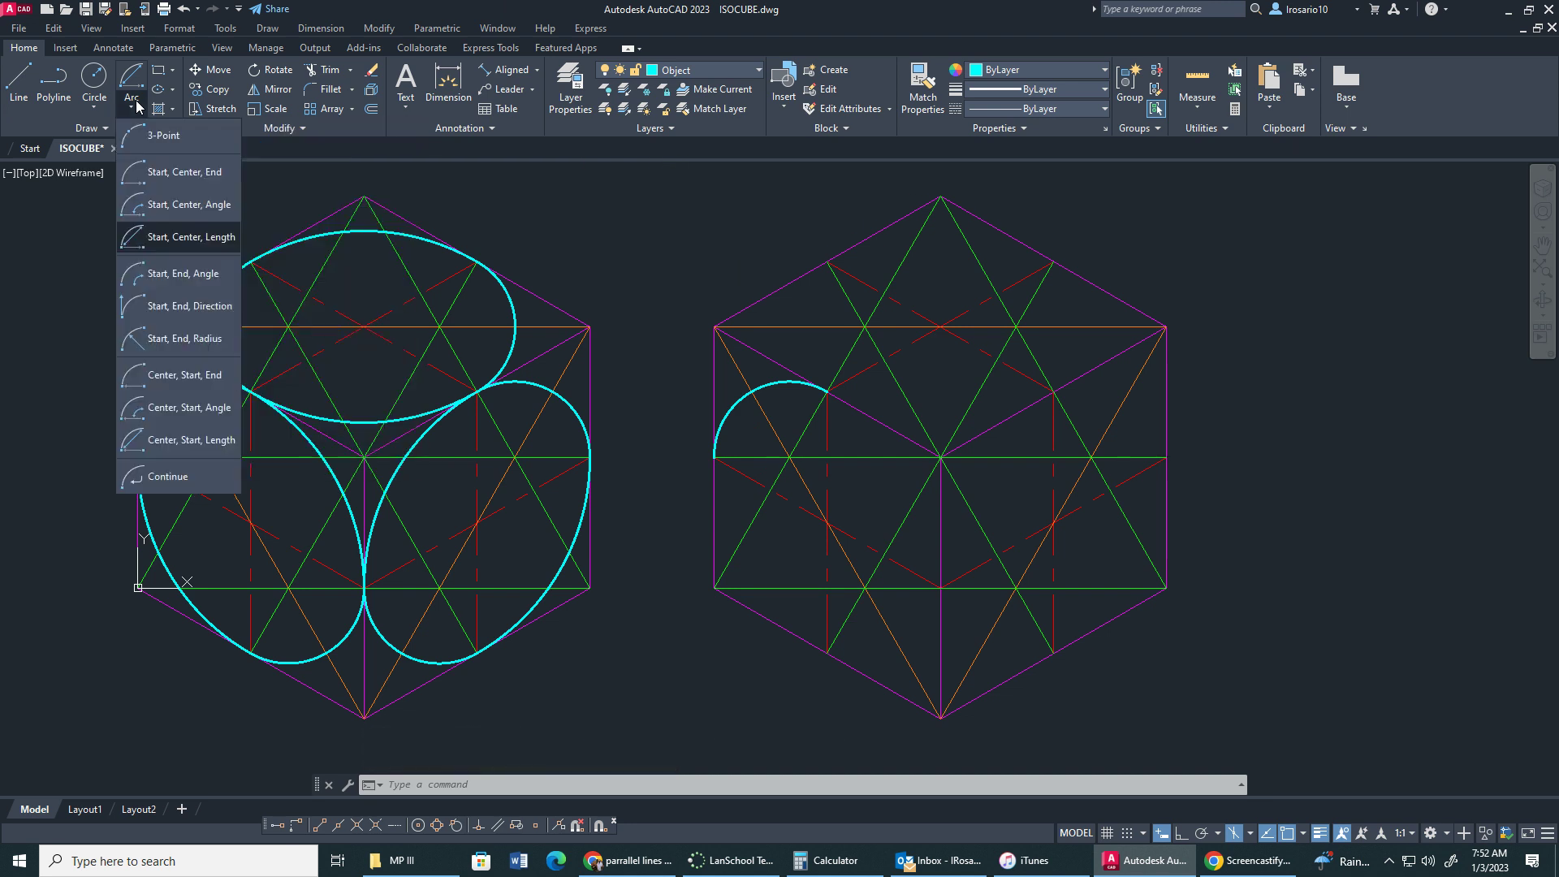
click(200, 242)
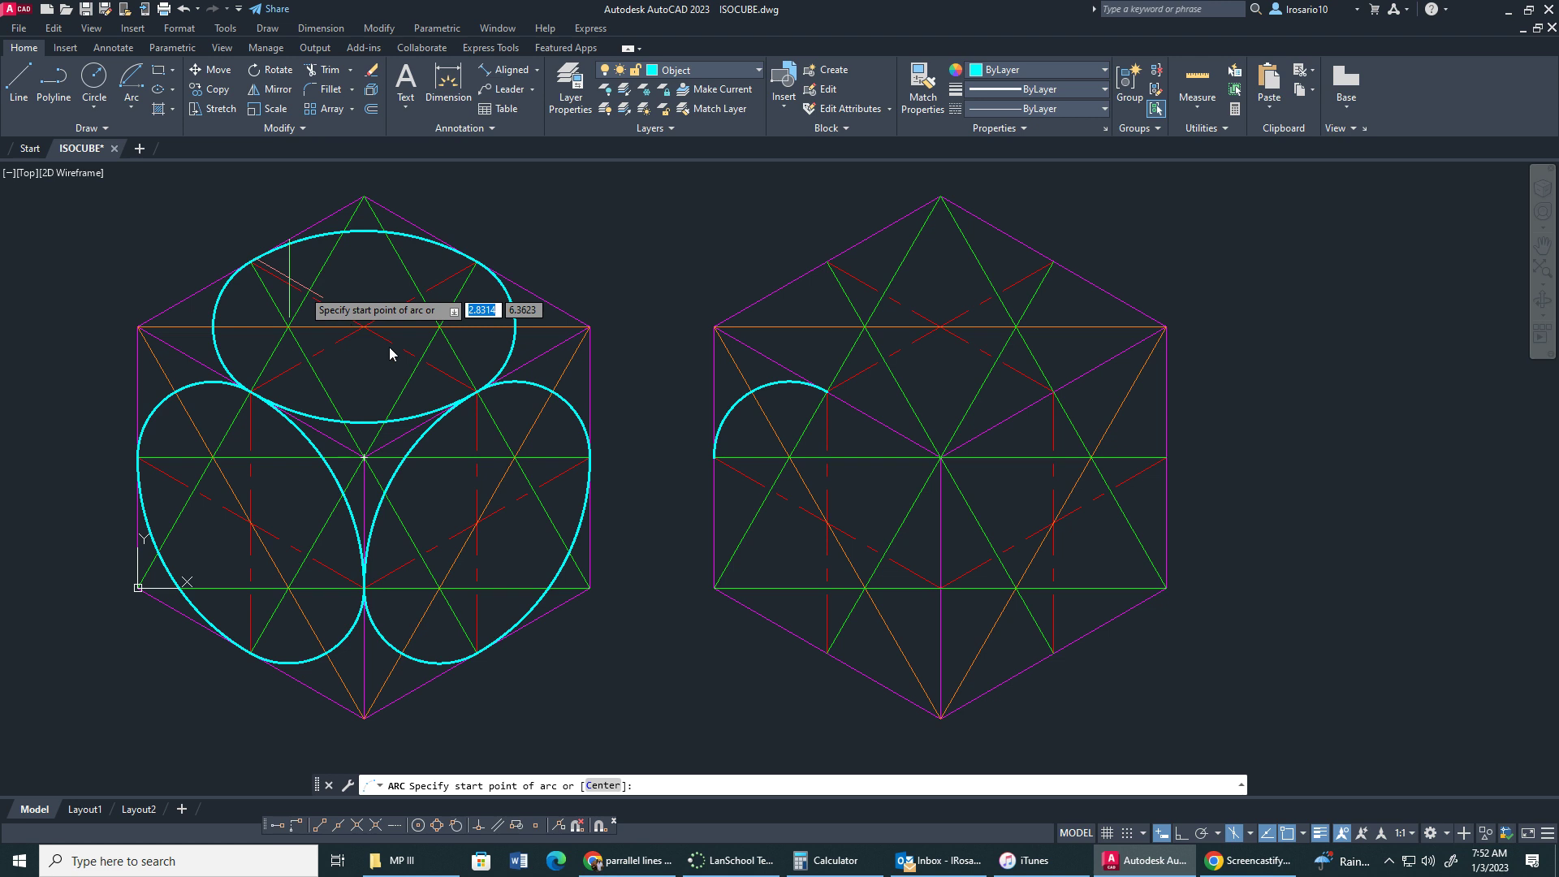
click(714, 463)
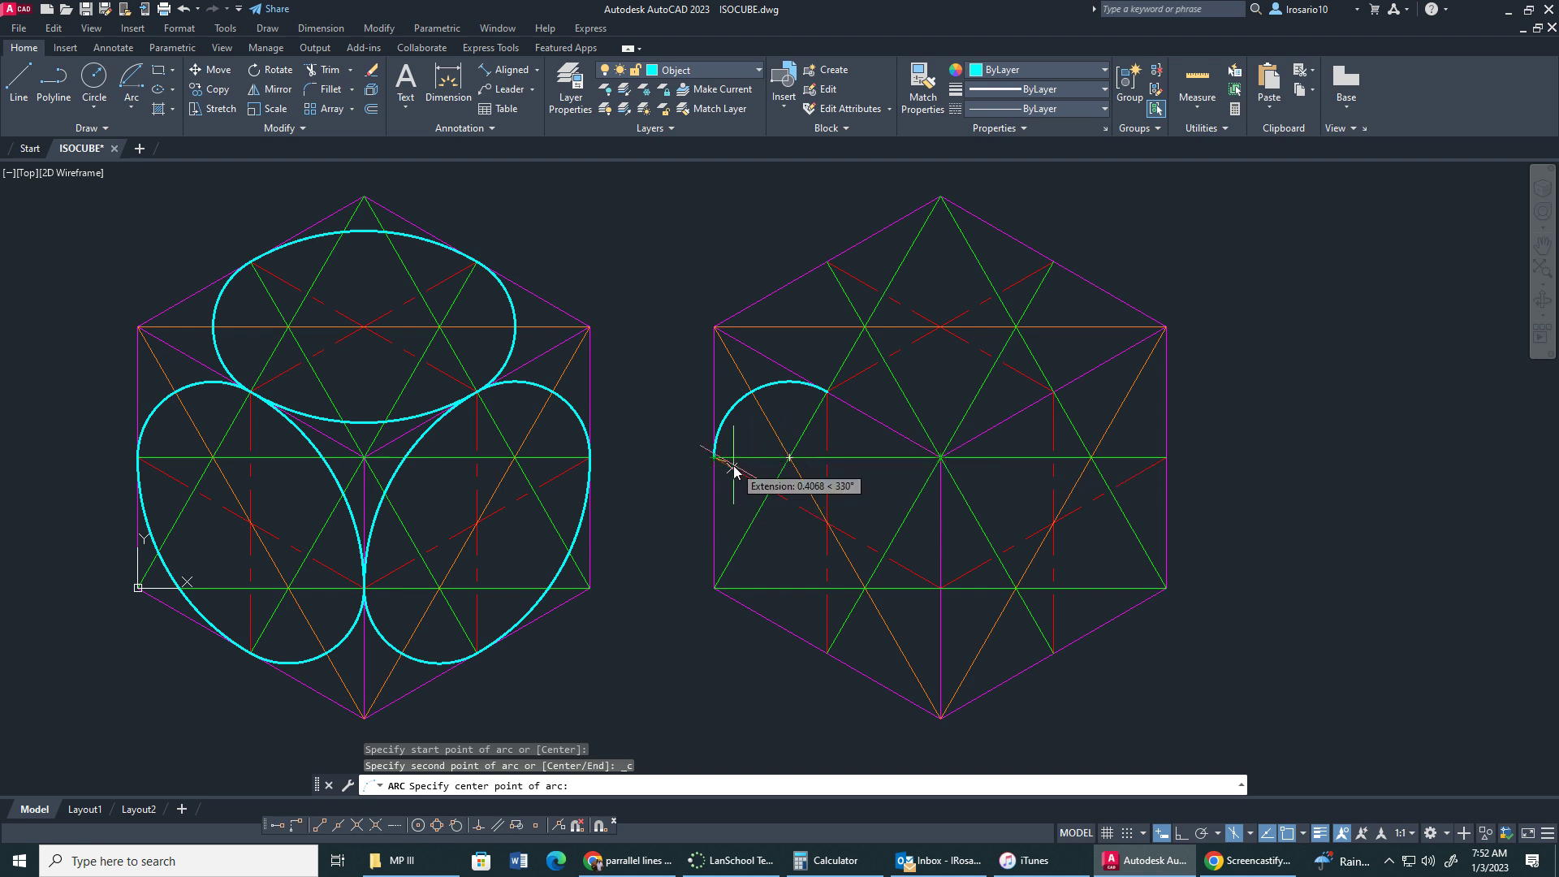
click(940, 457)
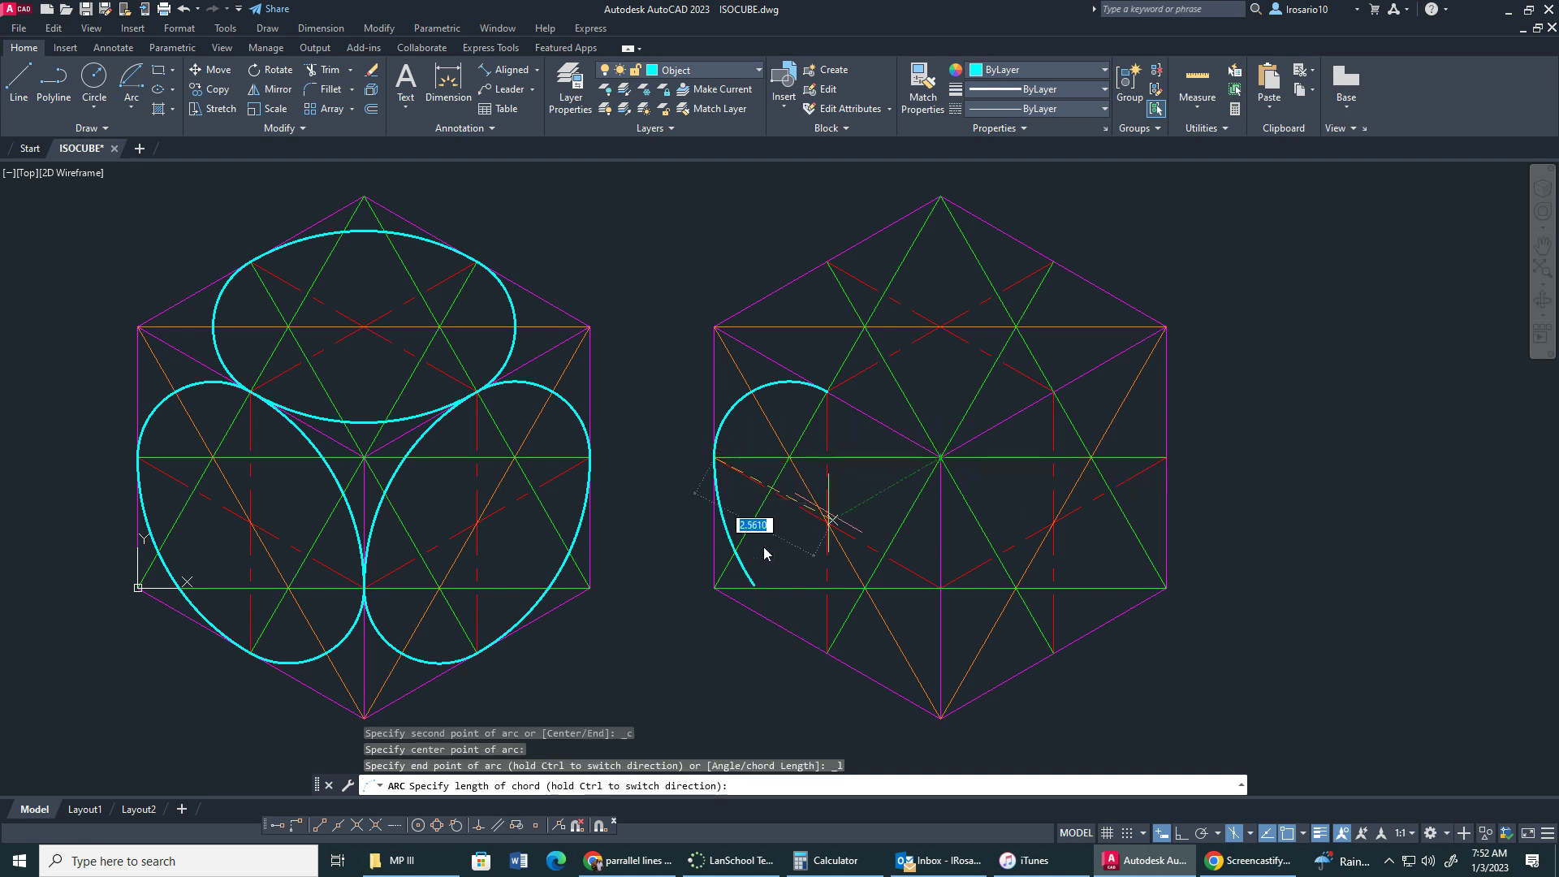
click(828, 655)
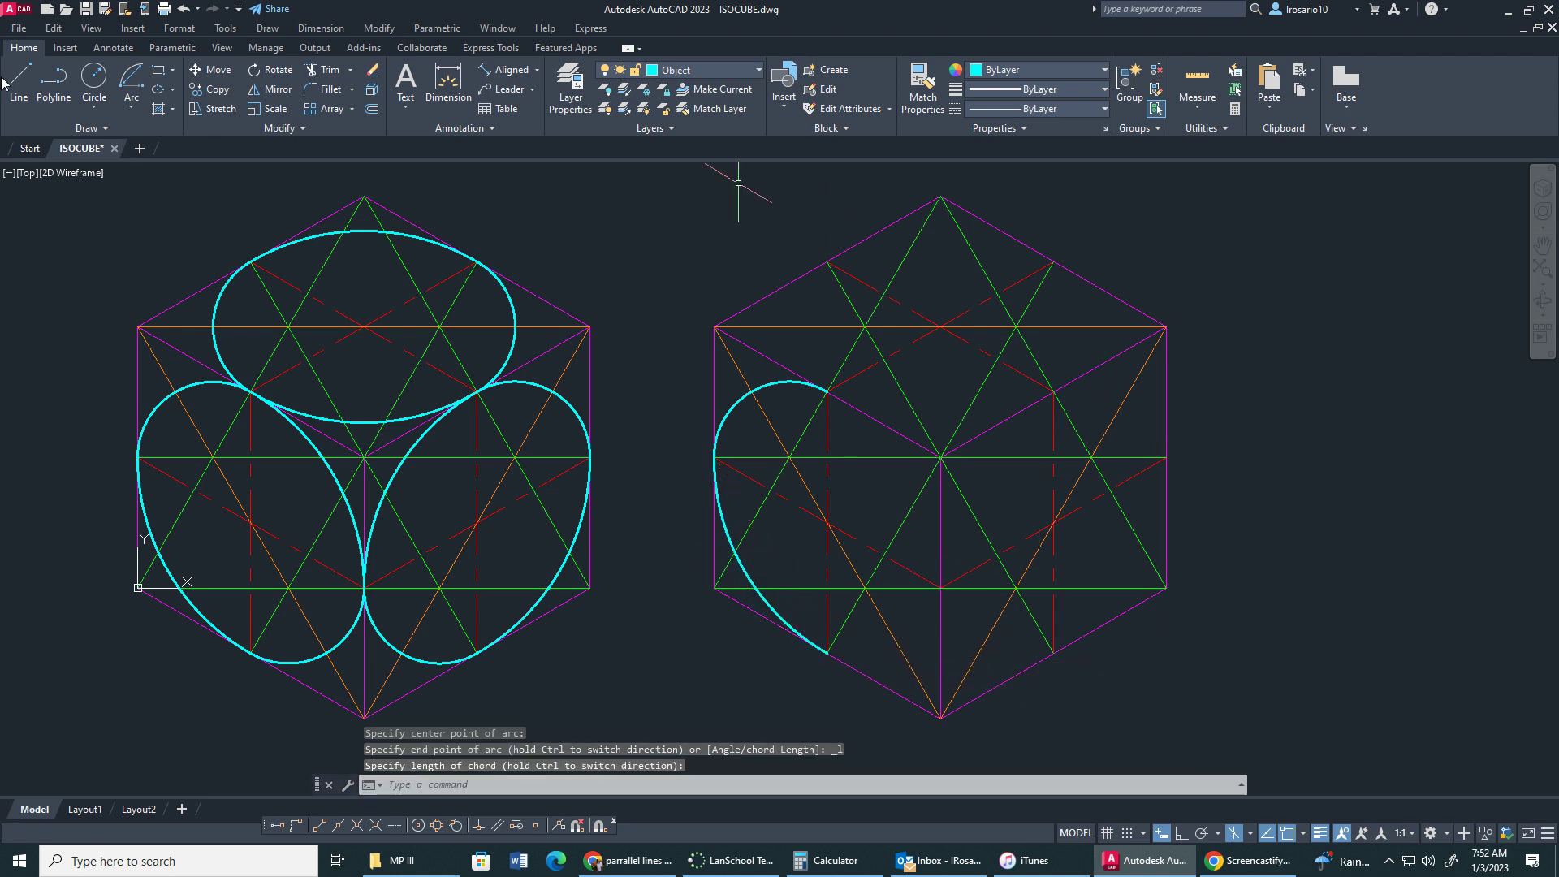
Step: Draw a Start, Center, Length arc from the left face's bottom-edge midpoint to the central vertical edge's midpoint, centered on the nearby green-orange intersection
click(135, 117)
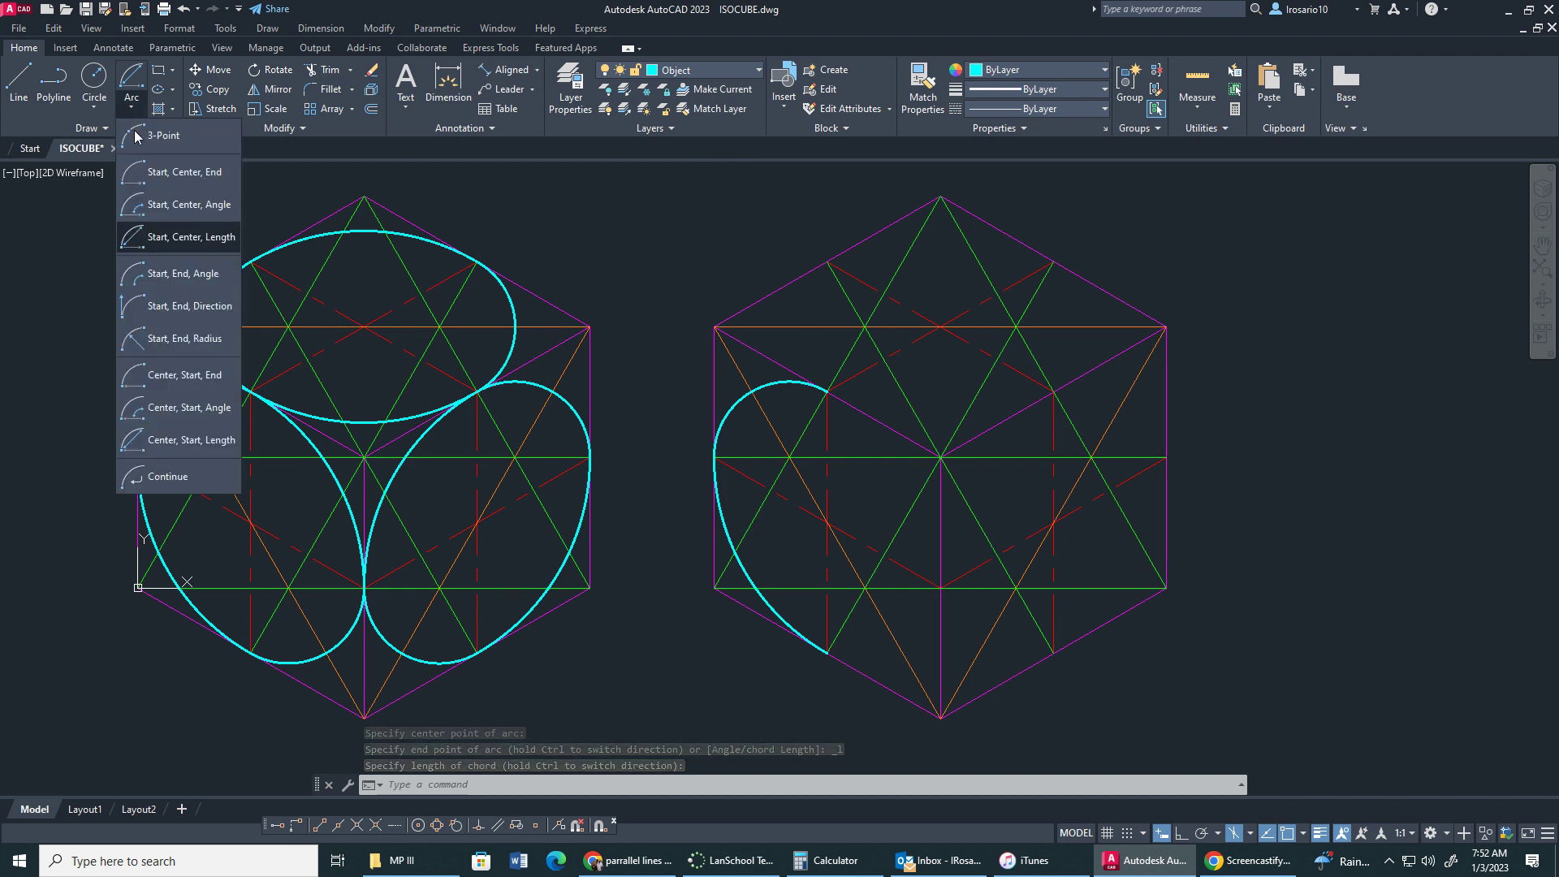
click(180, 237)
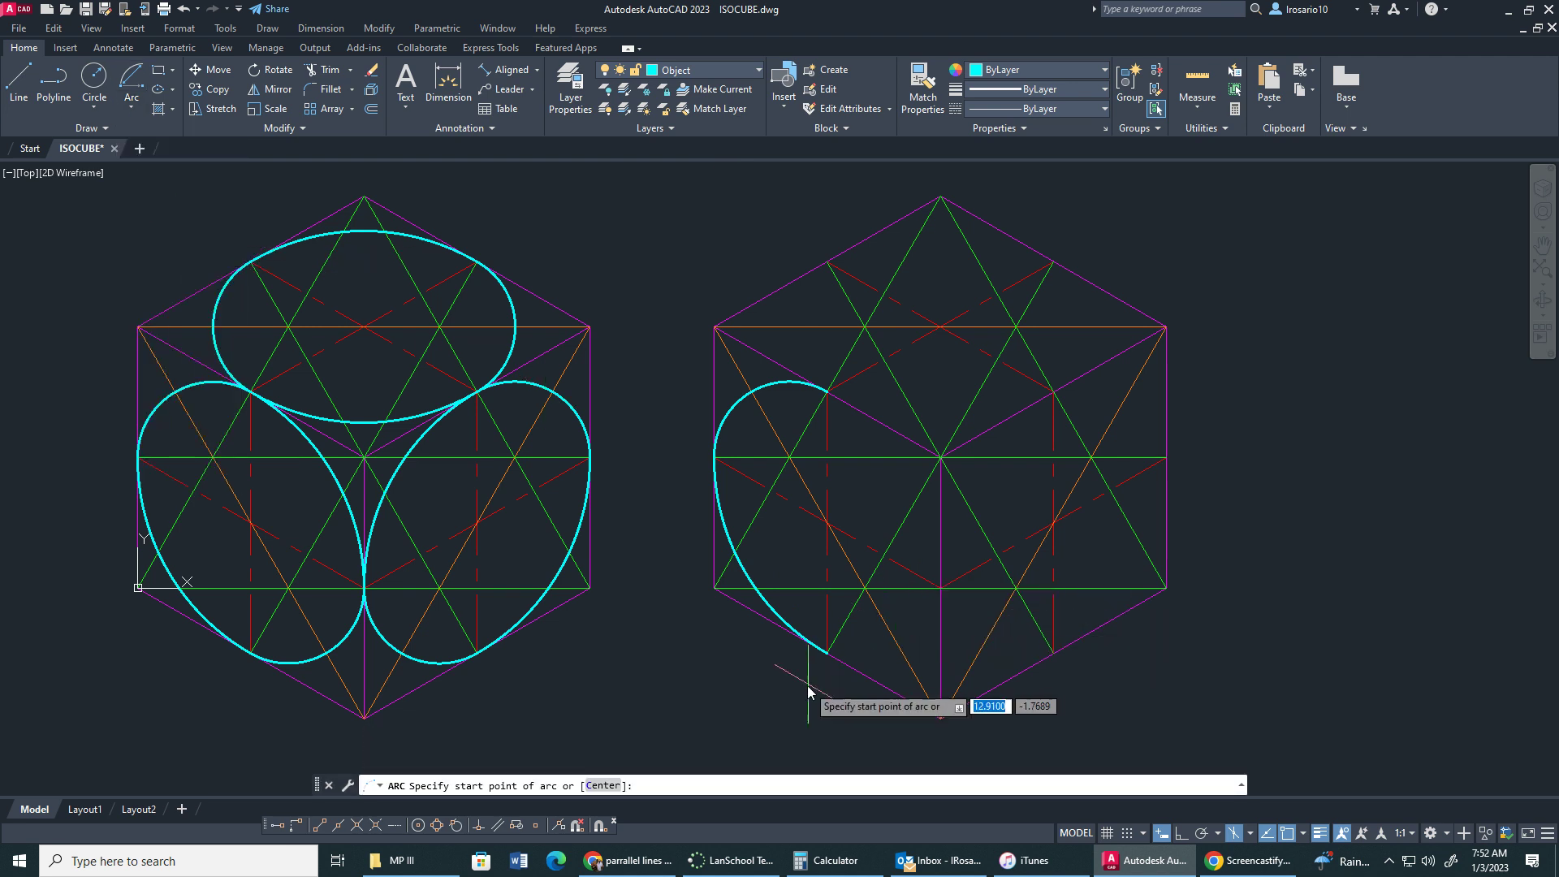
click(828, 654)
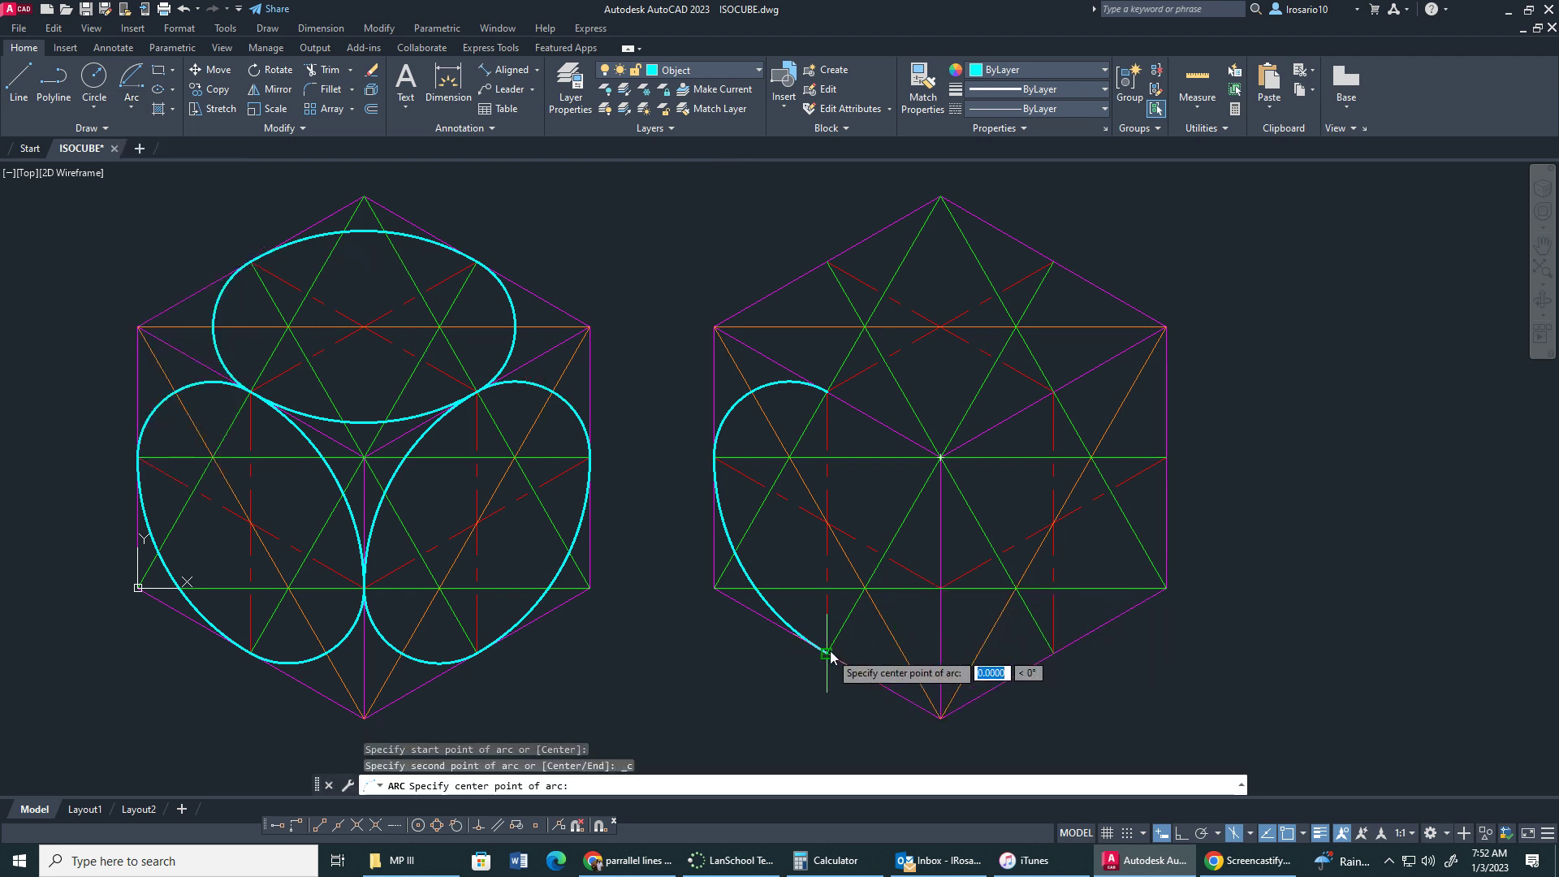
click(865, 587)
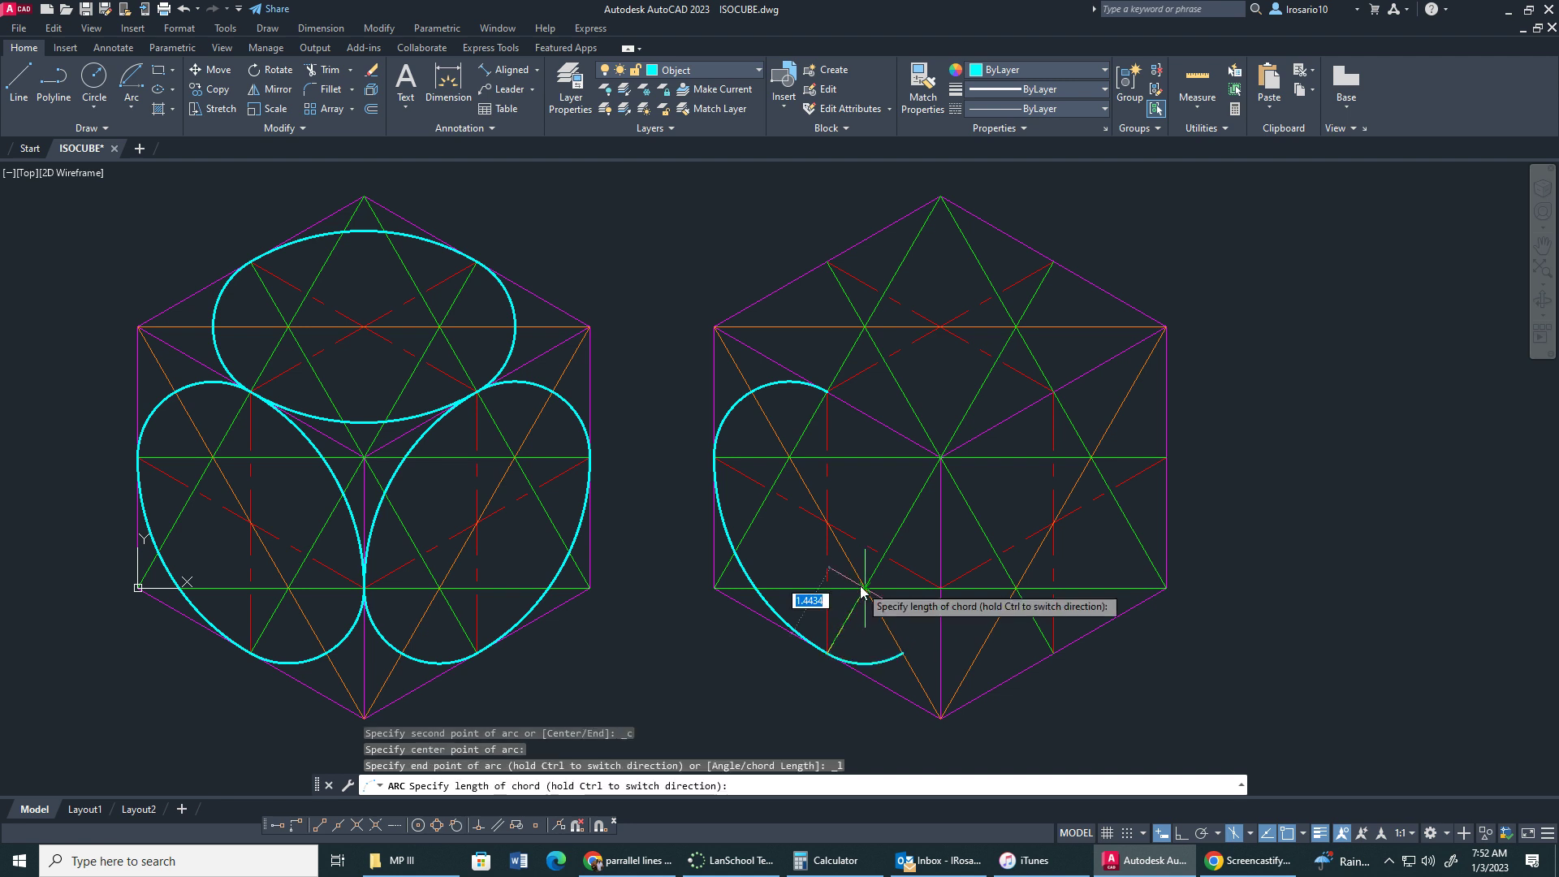
click(941, 588)
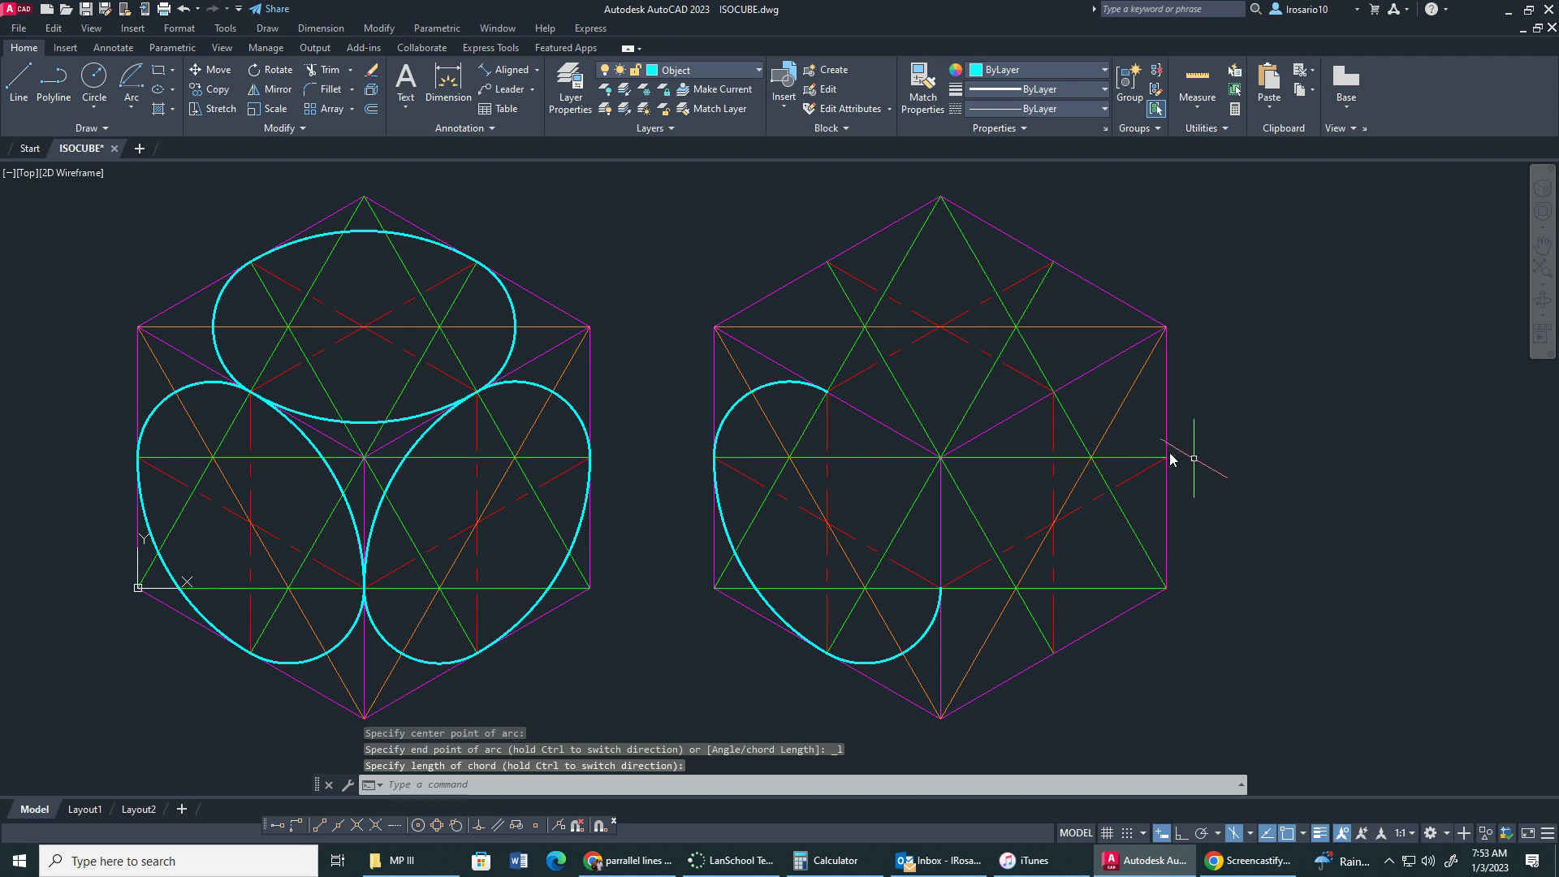
Step: Close the left face's circle with a Start, Center, Length arc from the central edge's midpoint to the top-edge midpoint, centered on the lower outer corner
click(131, 105)
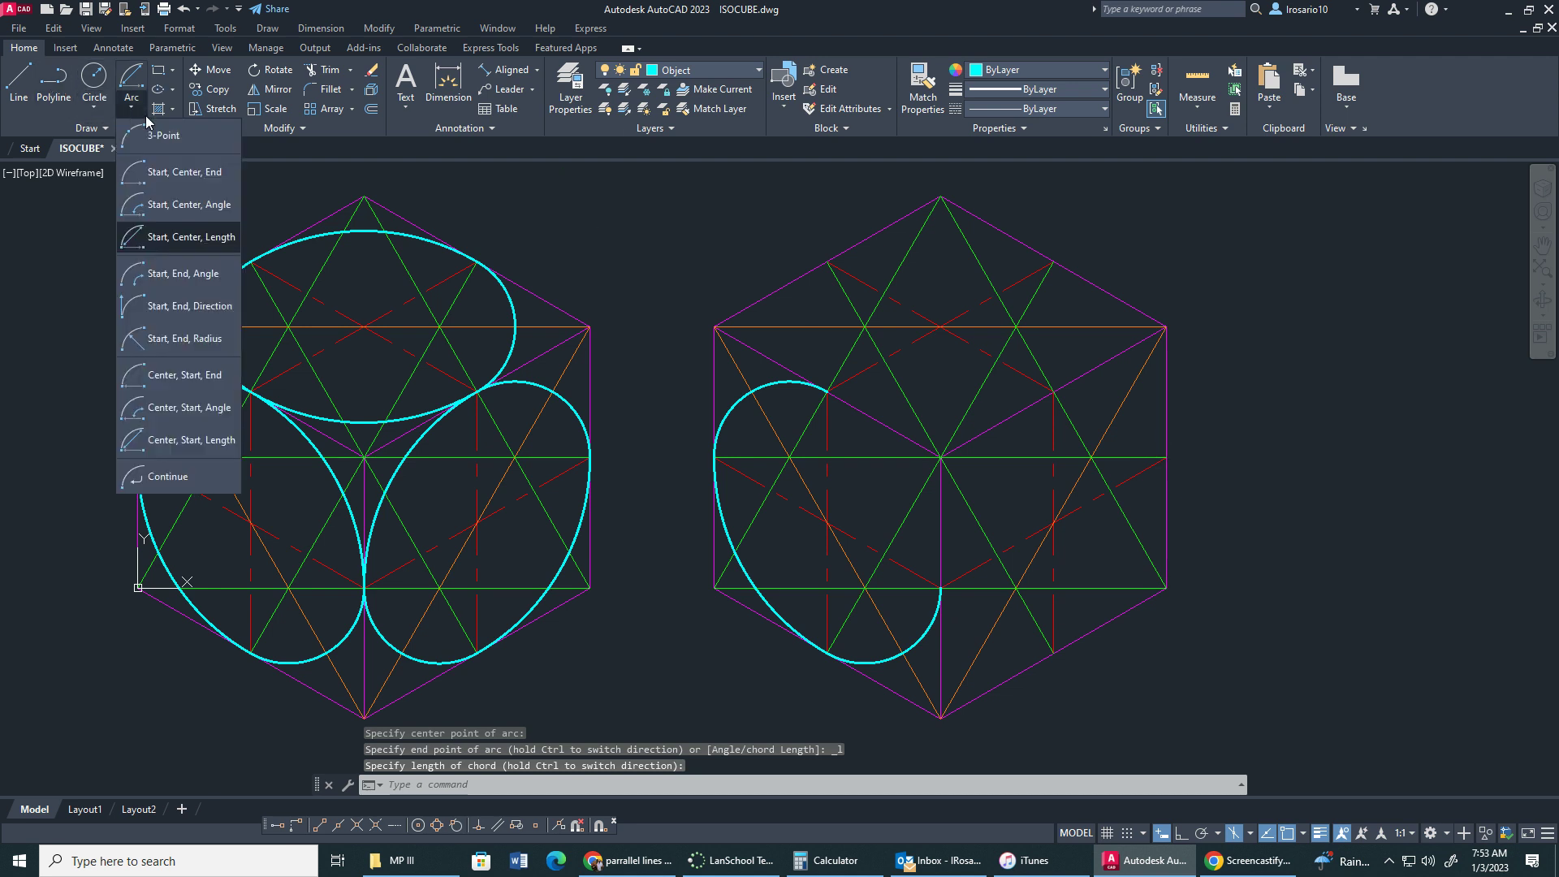
click(183, 242)
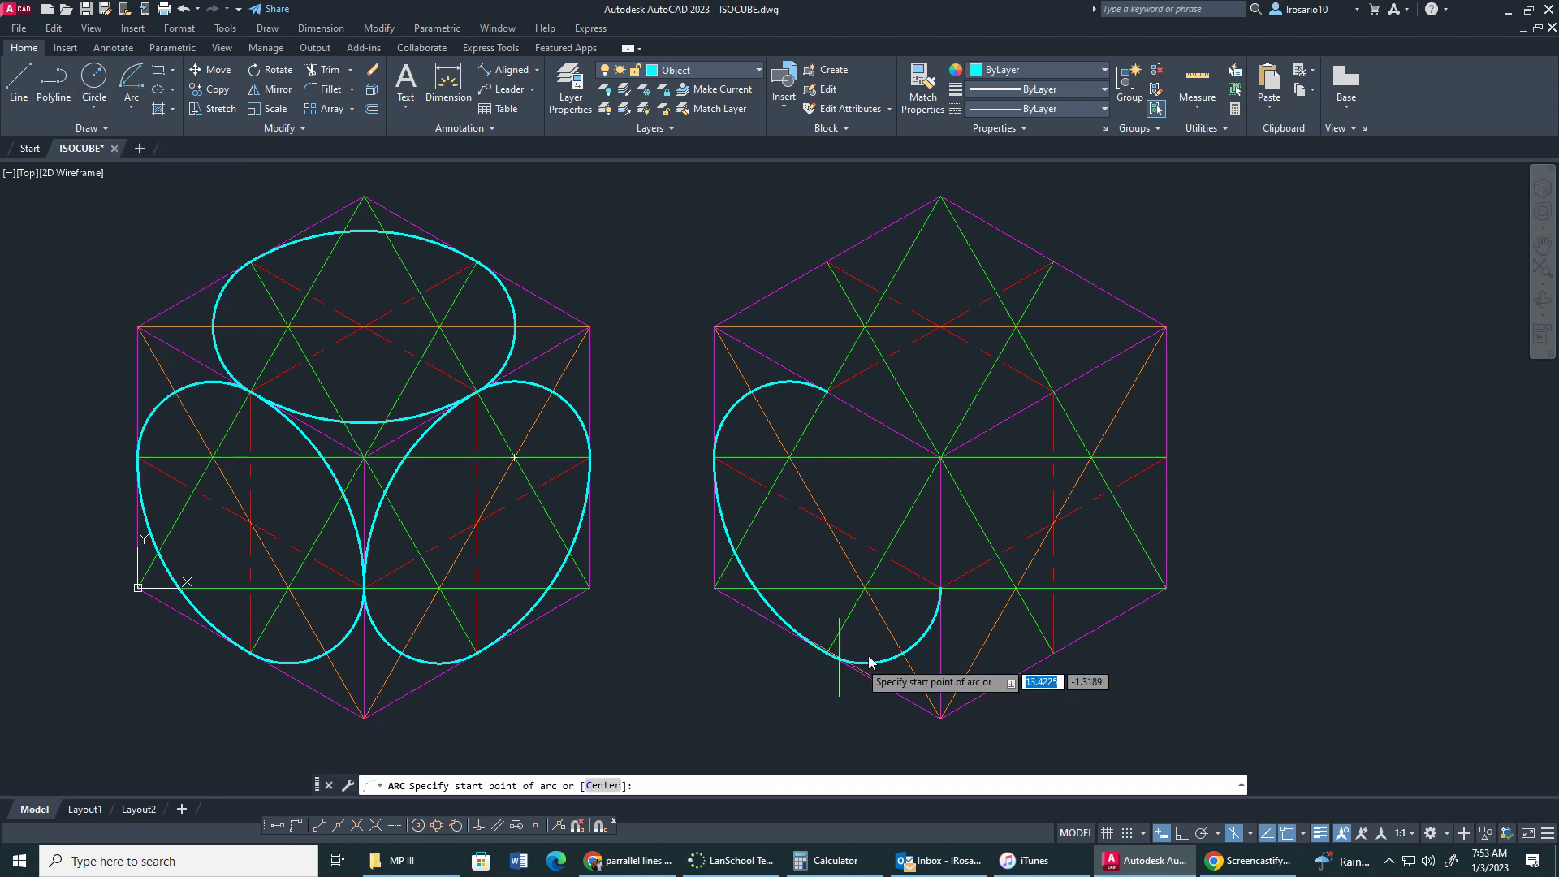
click(944, 599)
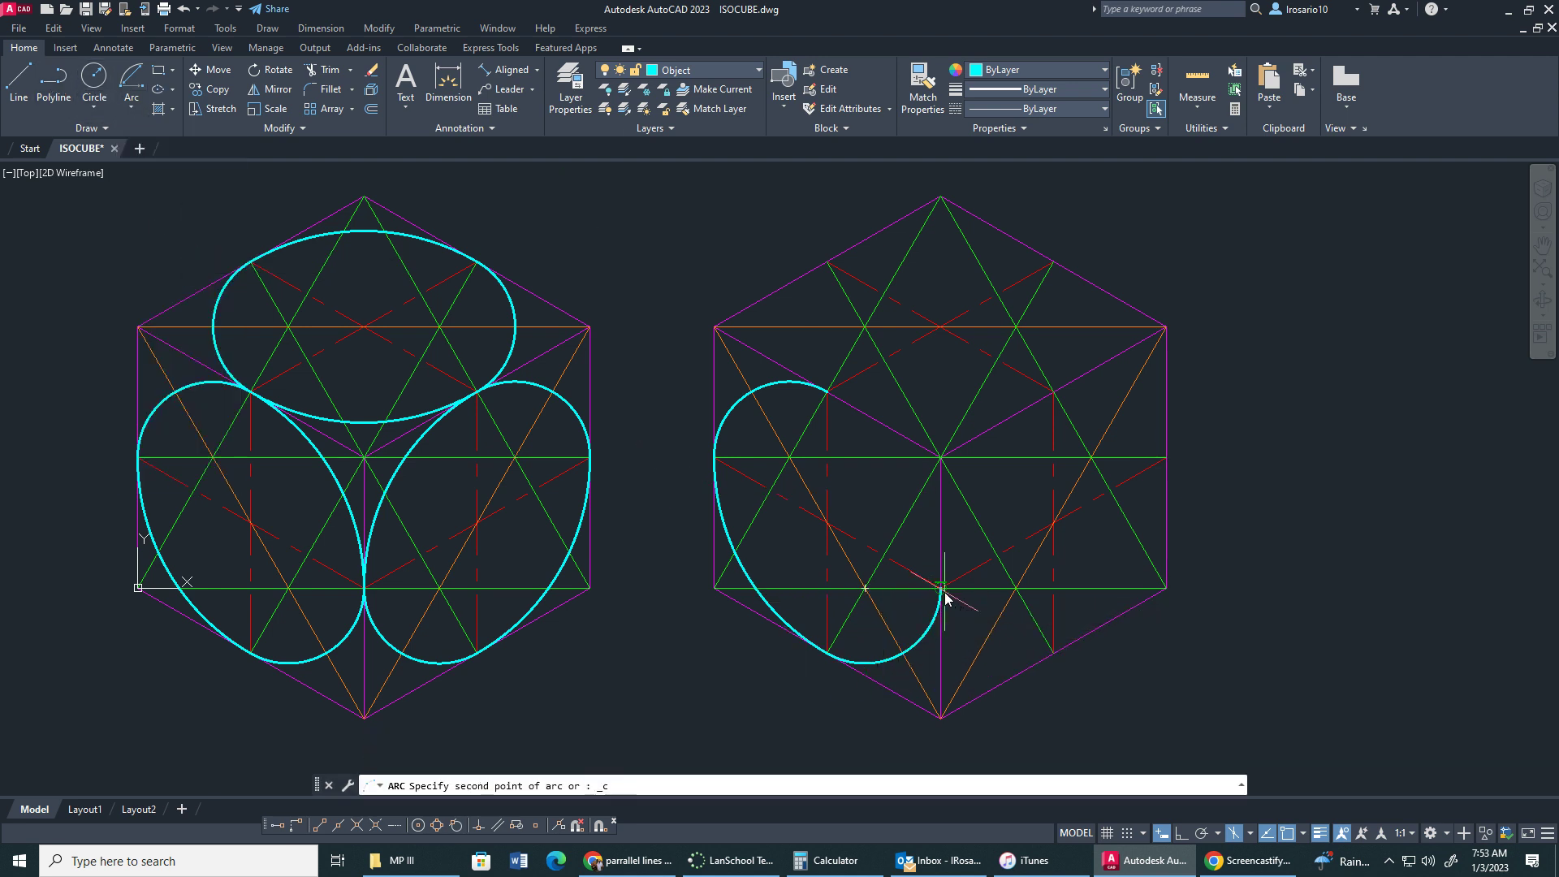
click(712, 591)
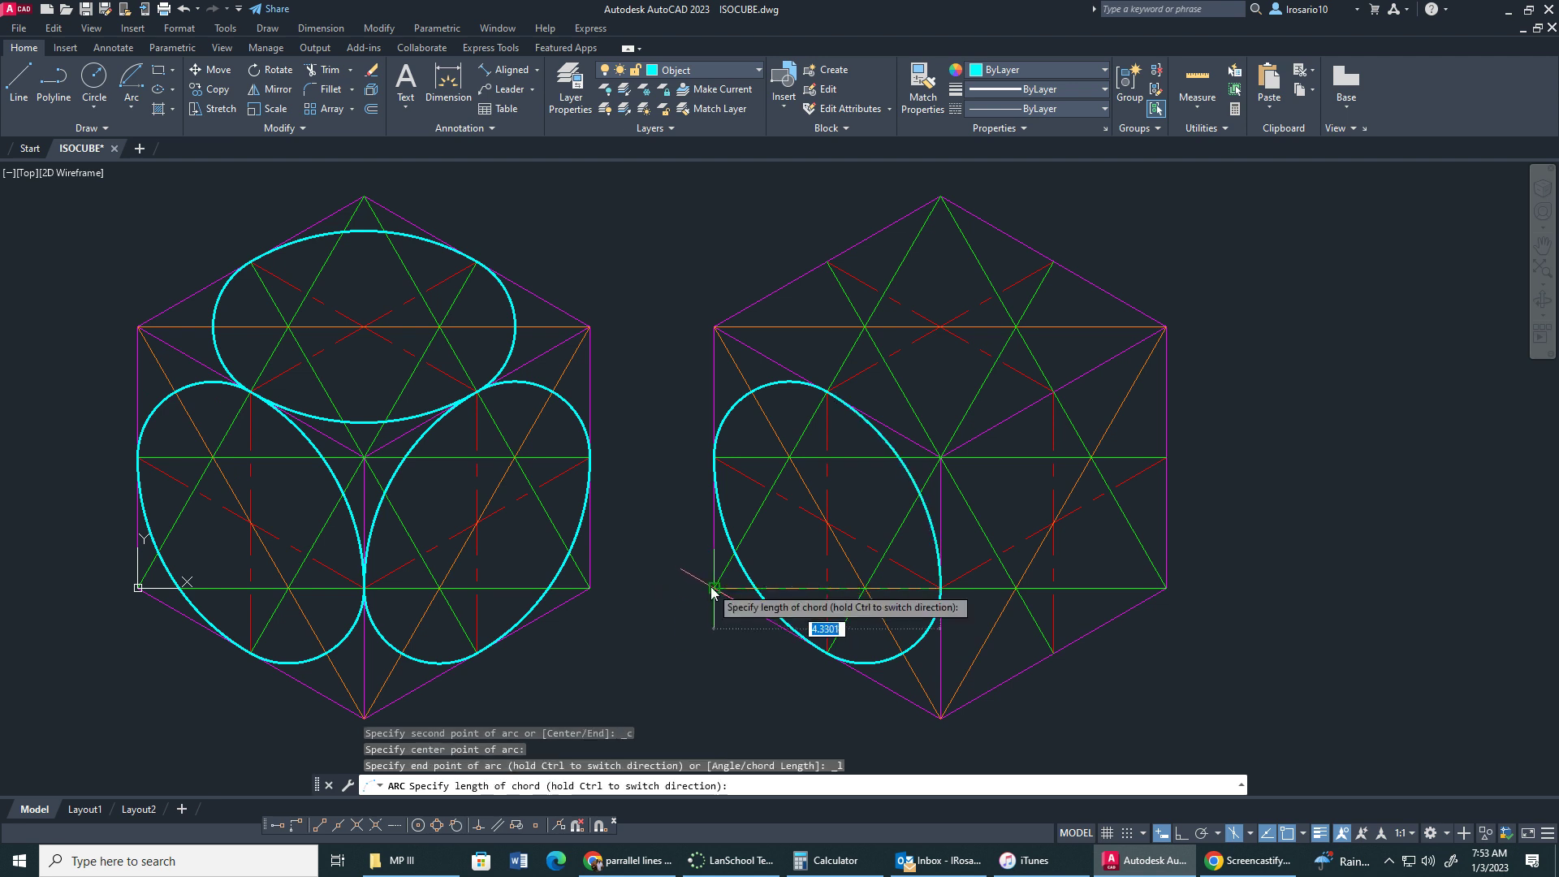
click(828, 393)
key(Escape)
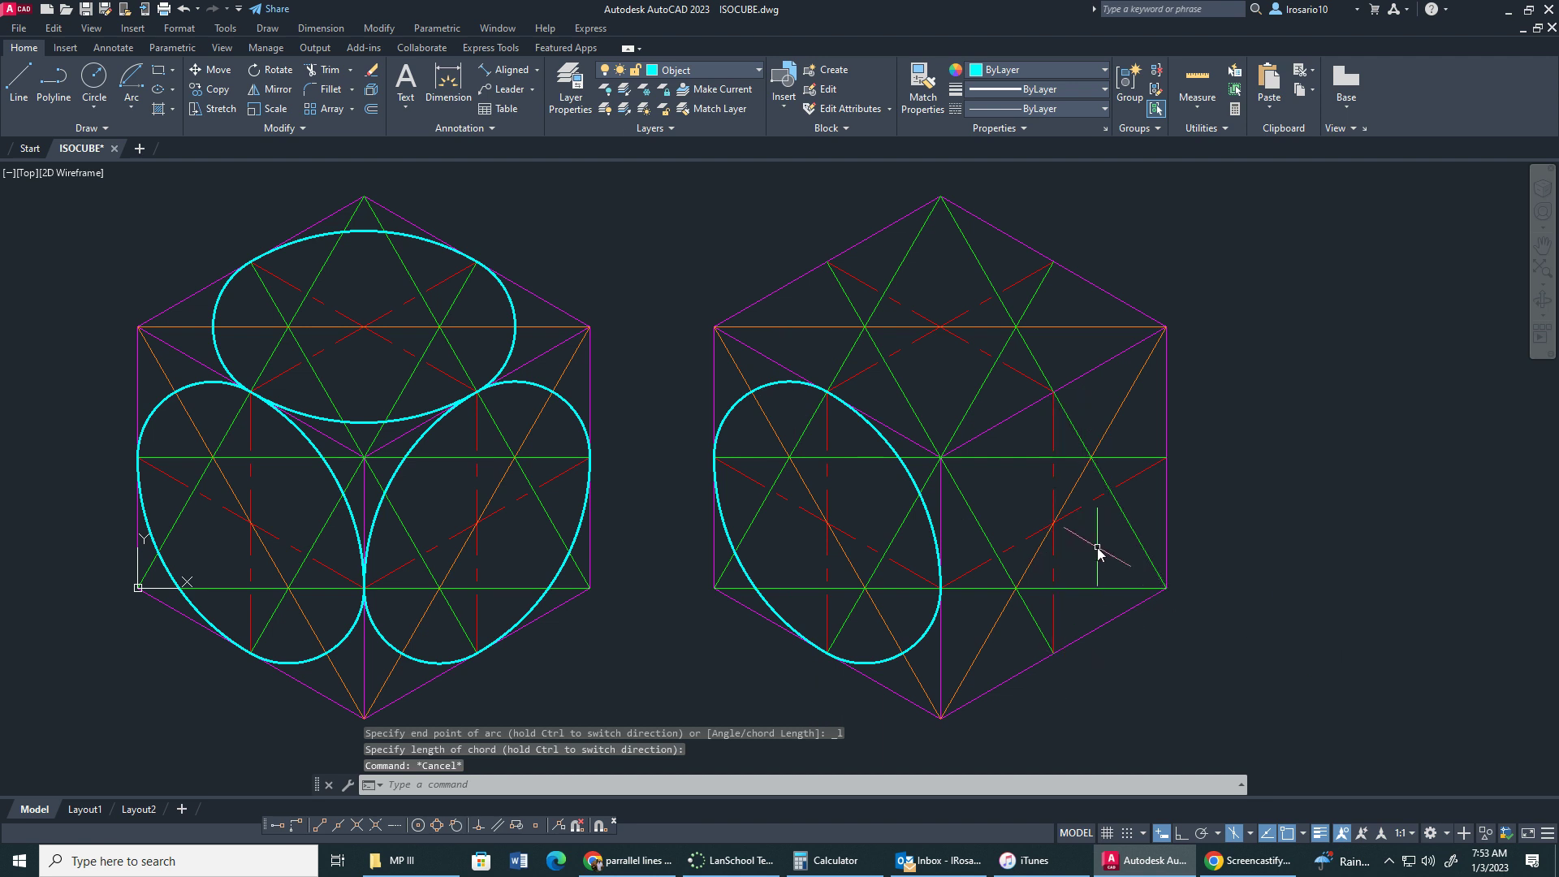
Step: Switch to the Right isoplane and arc from the right face's outer vertical edge midpoint to its top-edge midpoint, centered on the nearby green-orange intersection
key(F5)
key(F5)
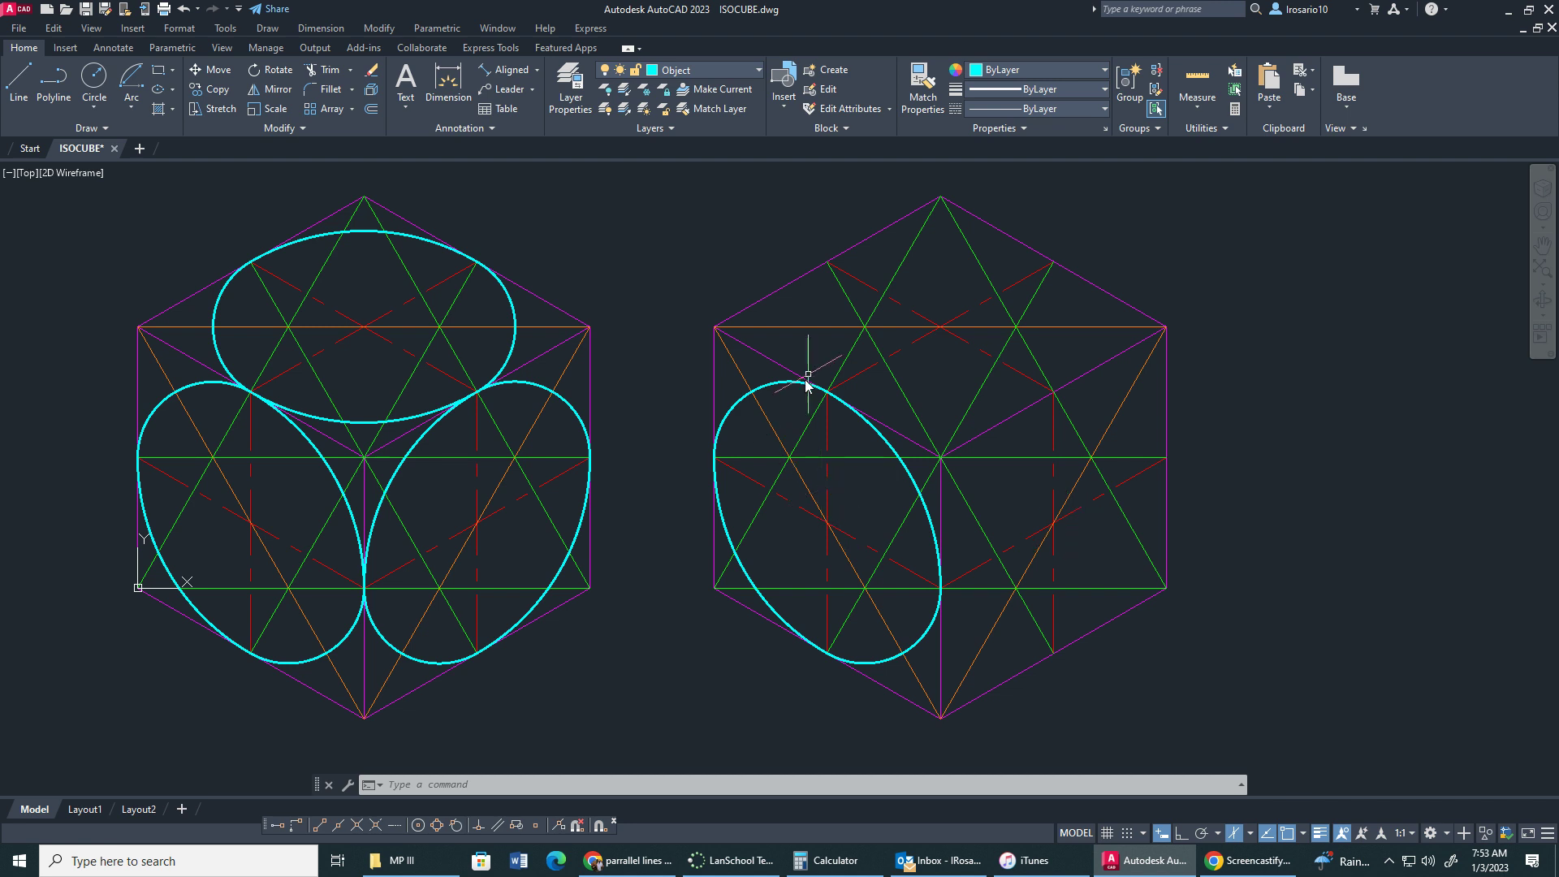
click(826, 397)
click(131, 106)
click(179, 234)
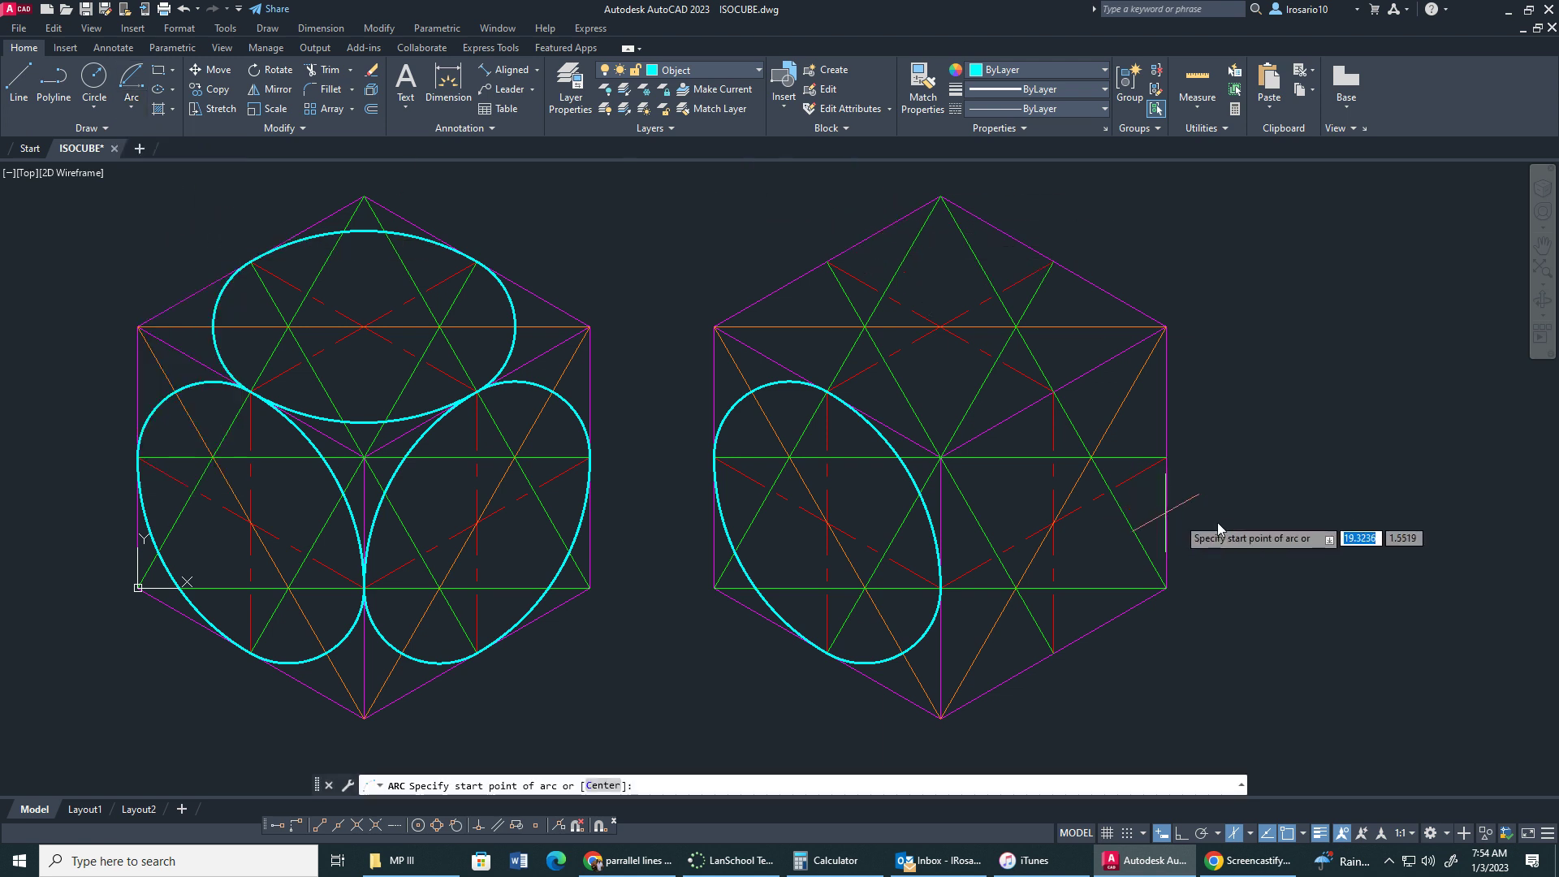
click(1173, 460)
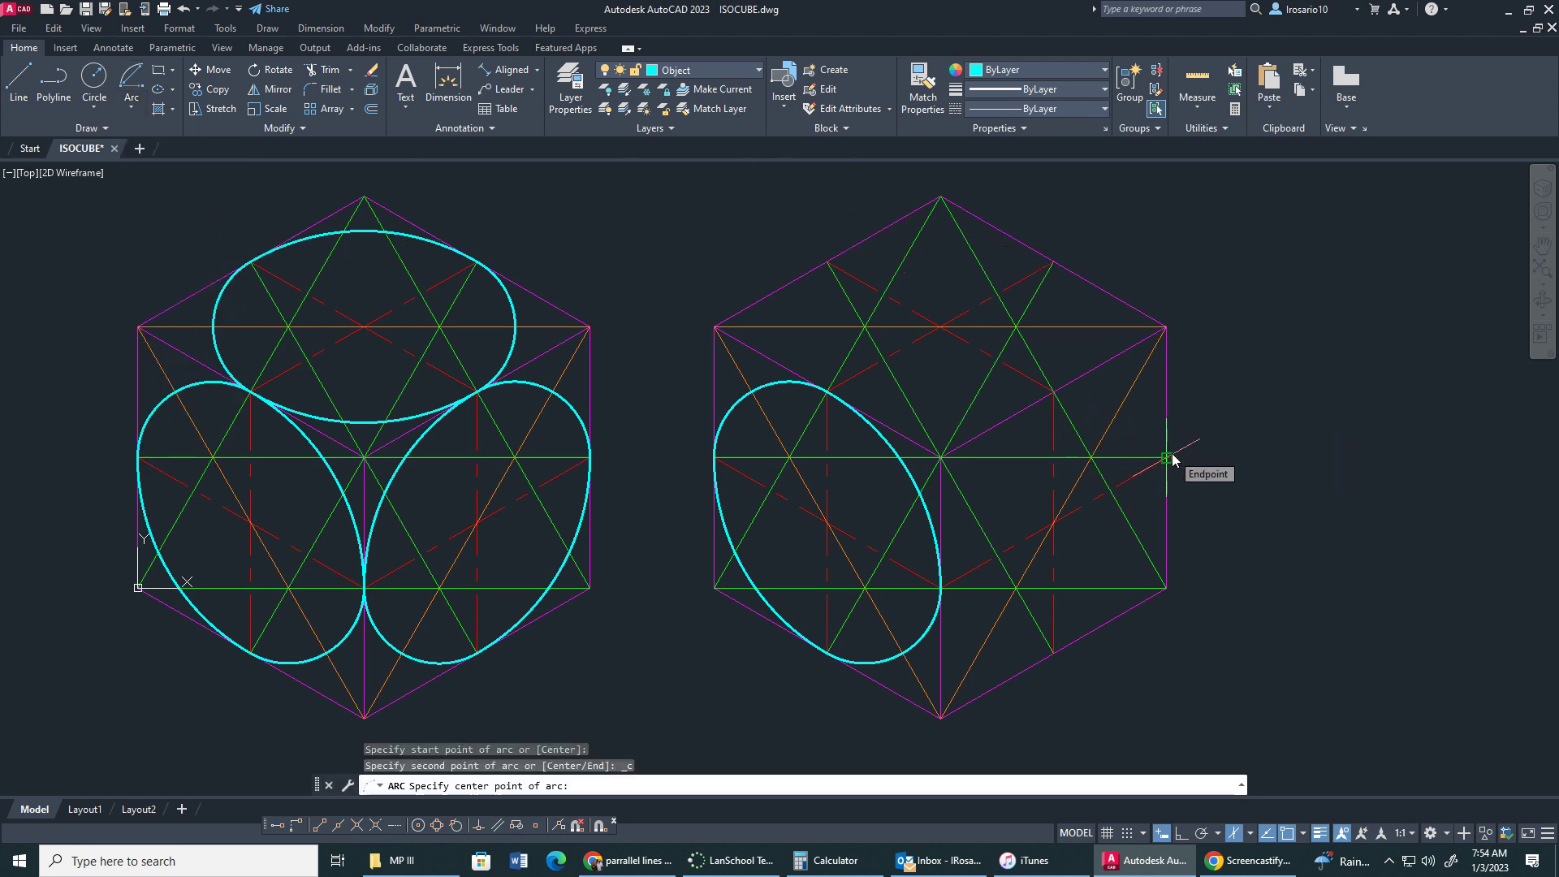
click(1091, 459)
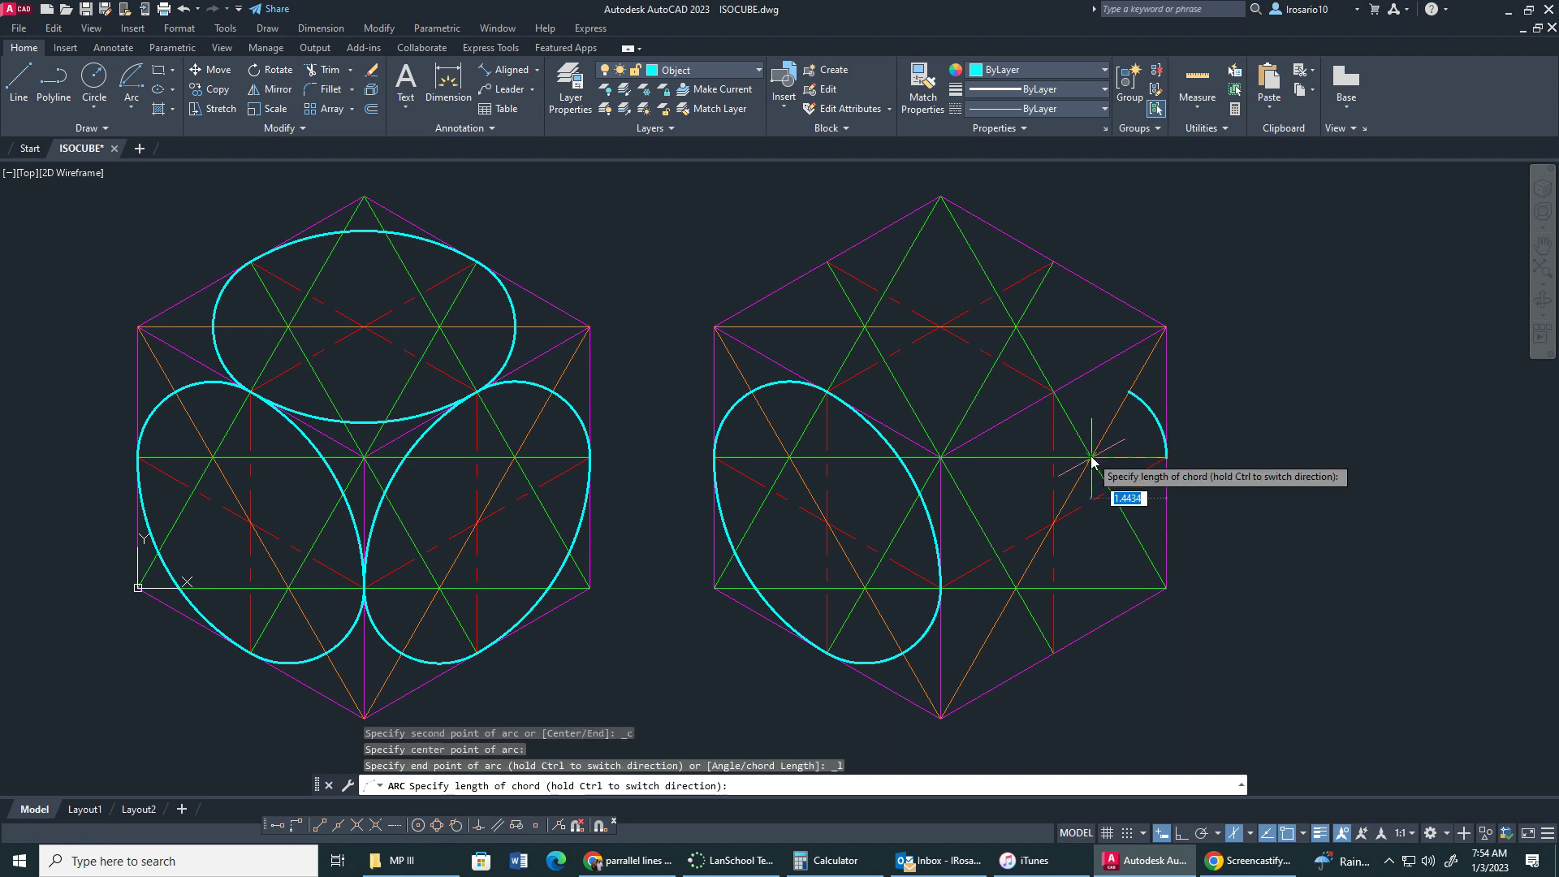
click(1056, 392)
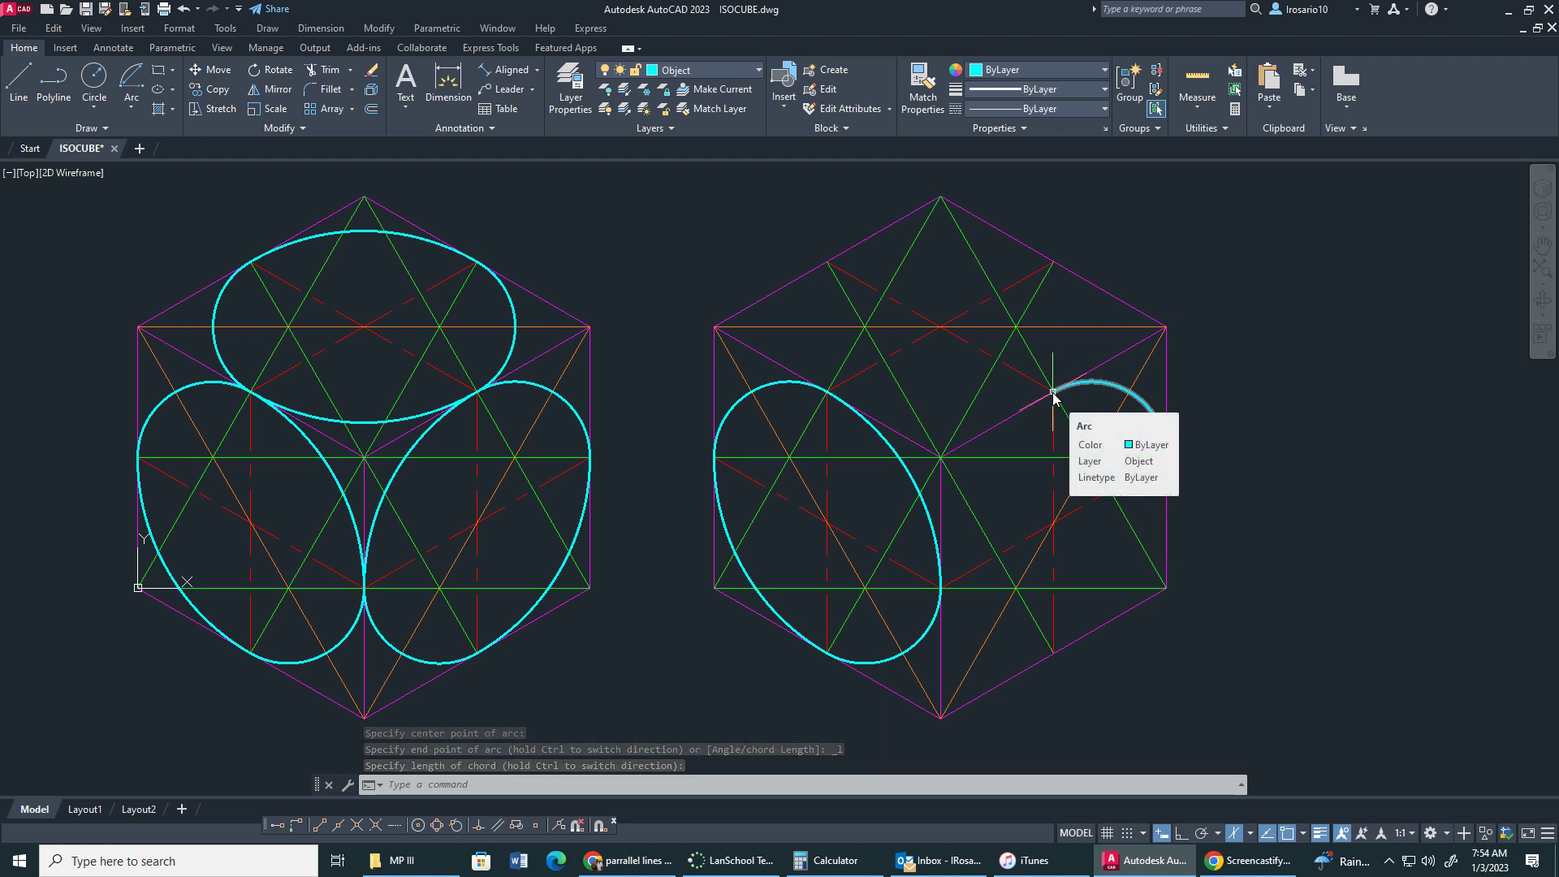
Step: Draw a Start, Center, Length arc from the right face's top-edge midpoint to the central vertical edge's midpoint, centered on the lower outer corner
click(140, 111)
click(158, 237)
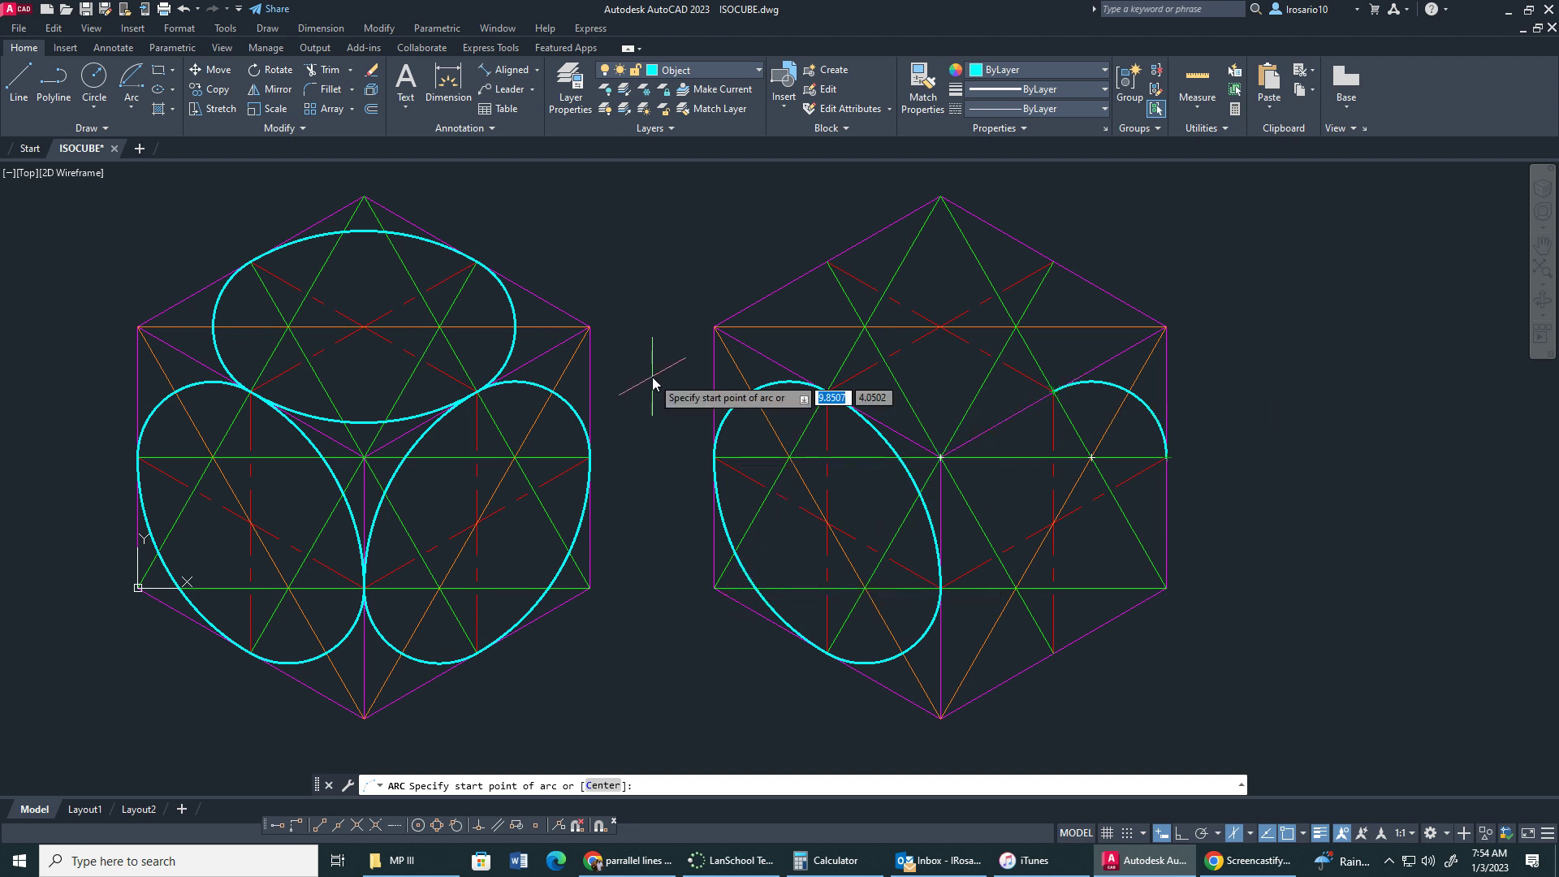
click(1053, 394)
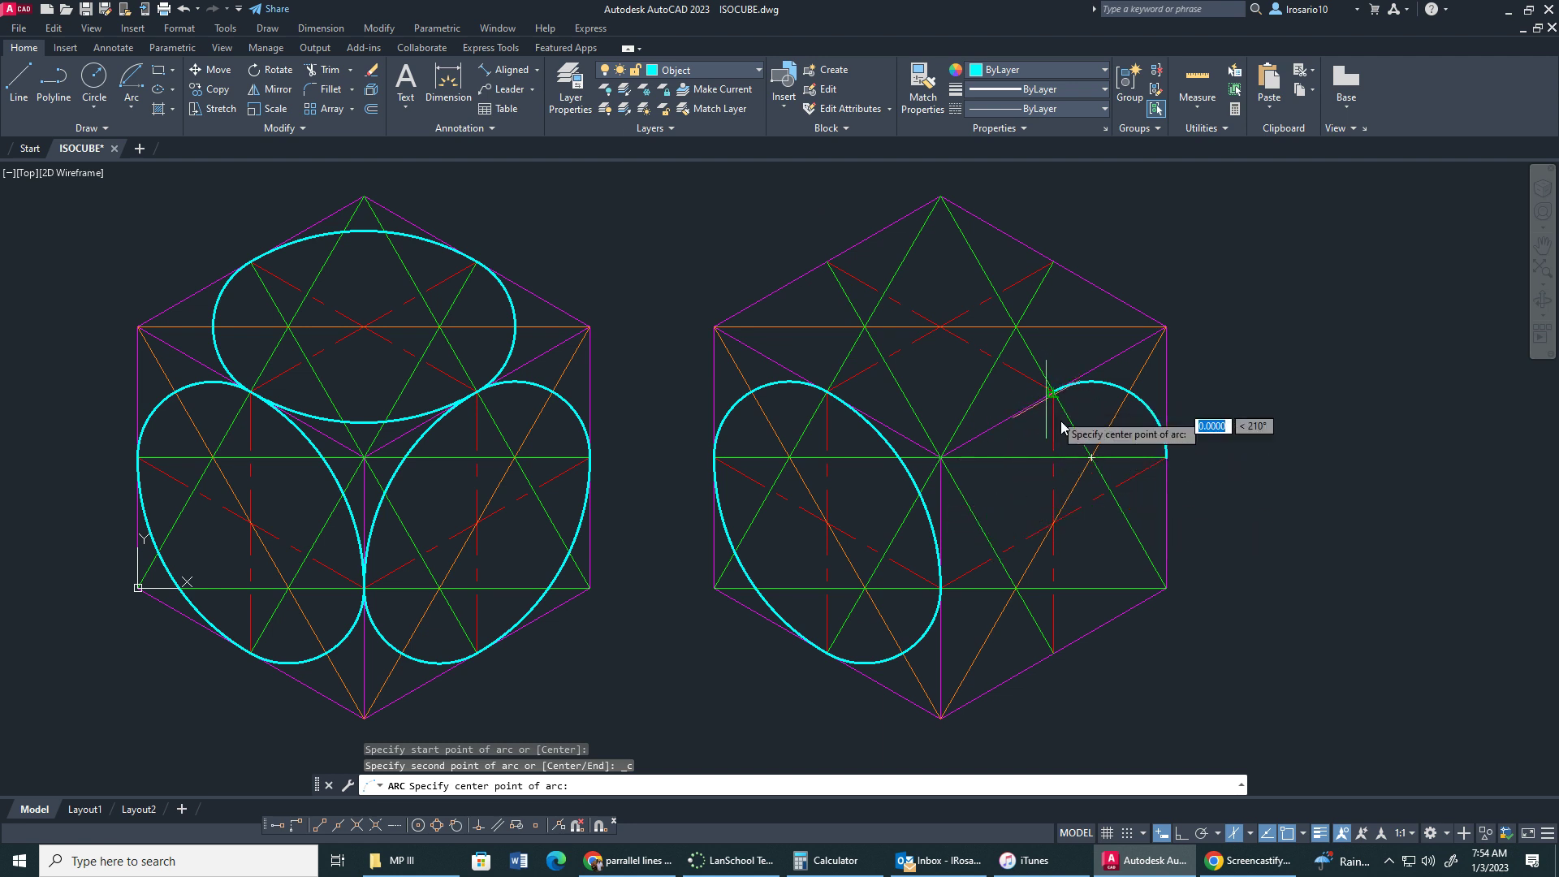
click(1166, 587)
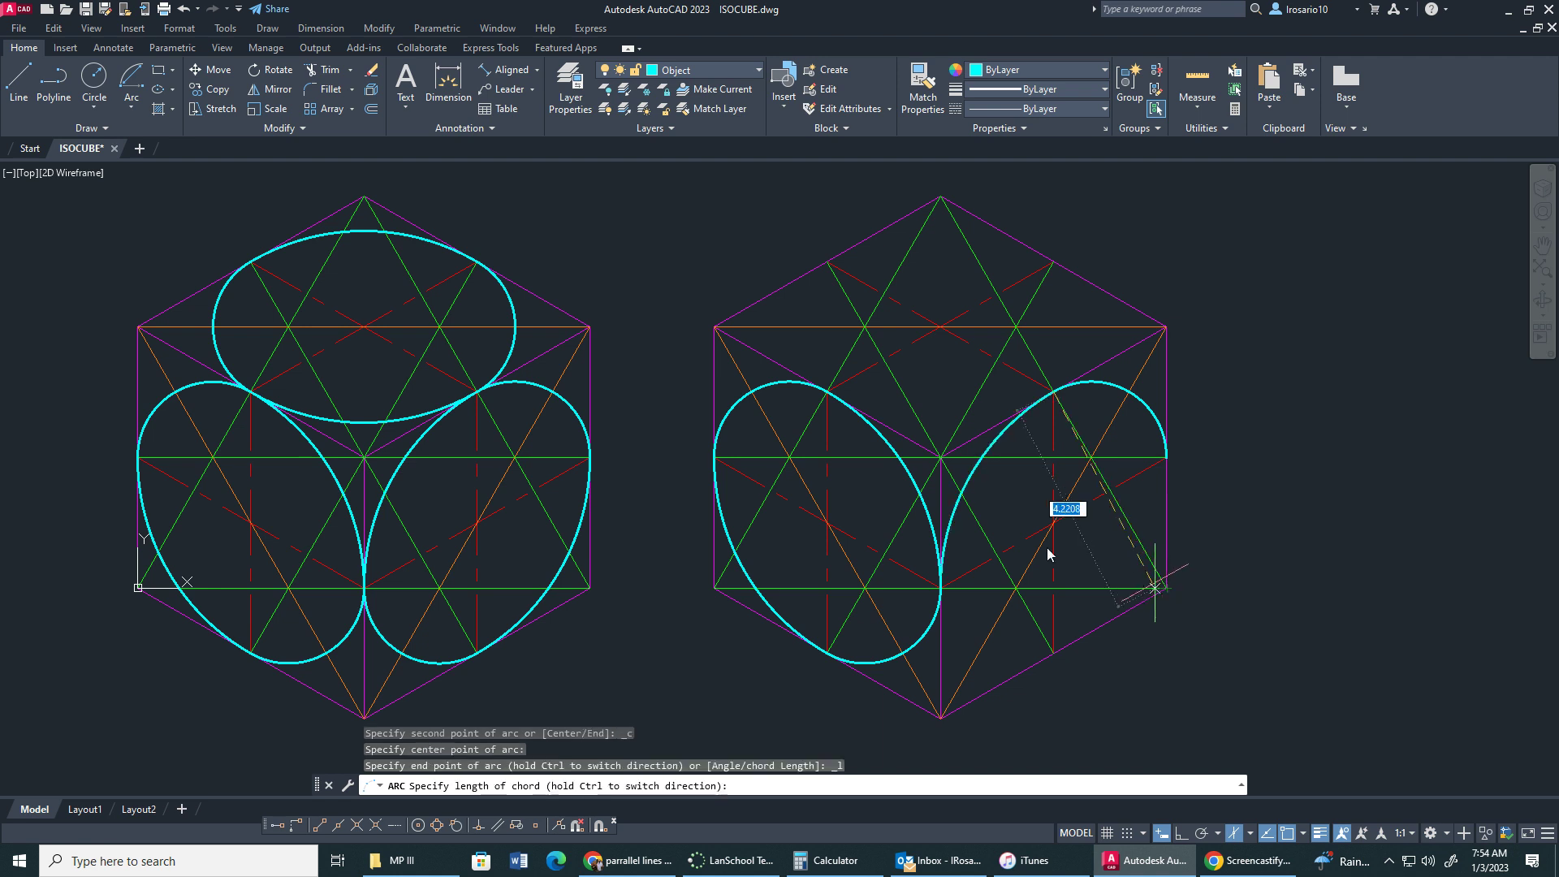
click(942, 588)
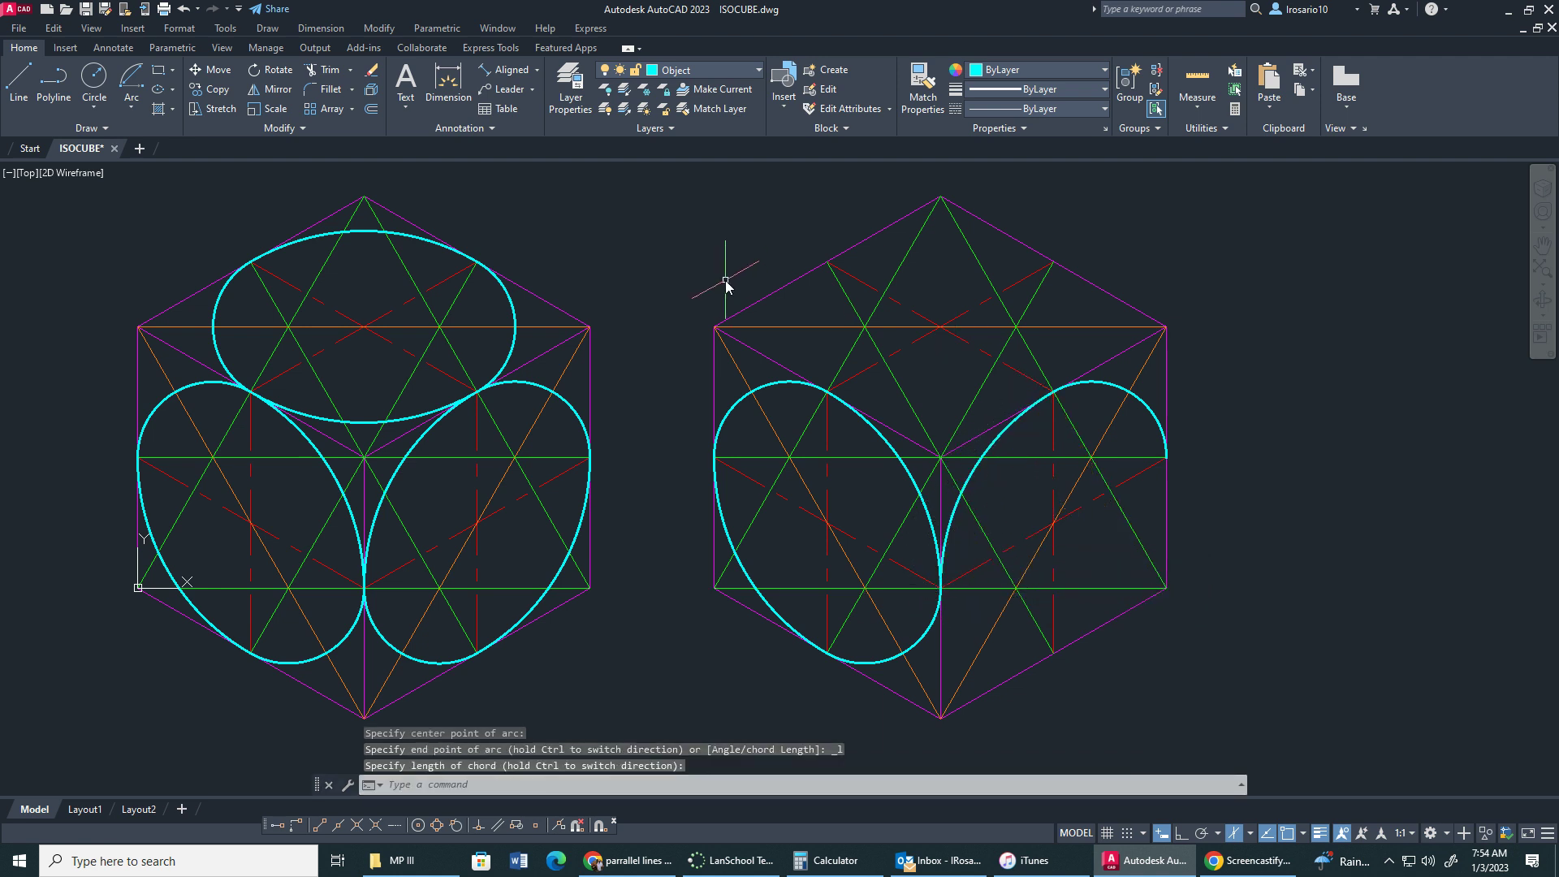
Step: Draw a Start, Center, Length arc from the central vertical edge's midpoint to the right face's bottom-edge midpoint, centered on the nearby green-orange intersection
click(134, 106)
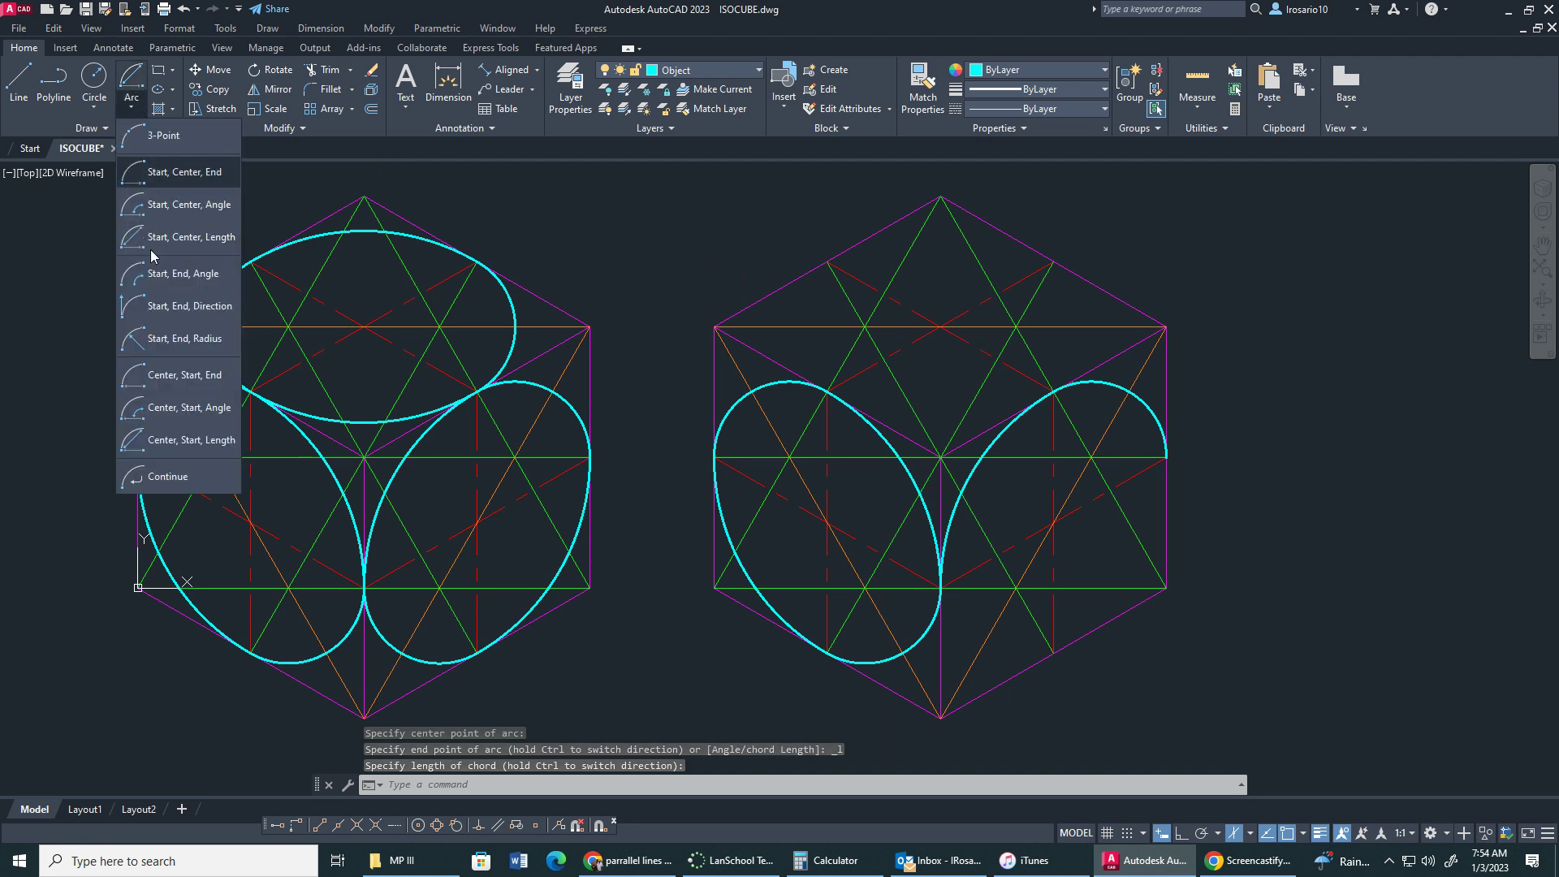
click(174, 241)
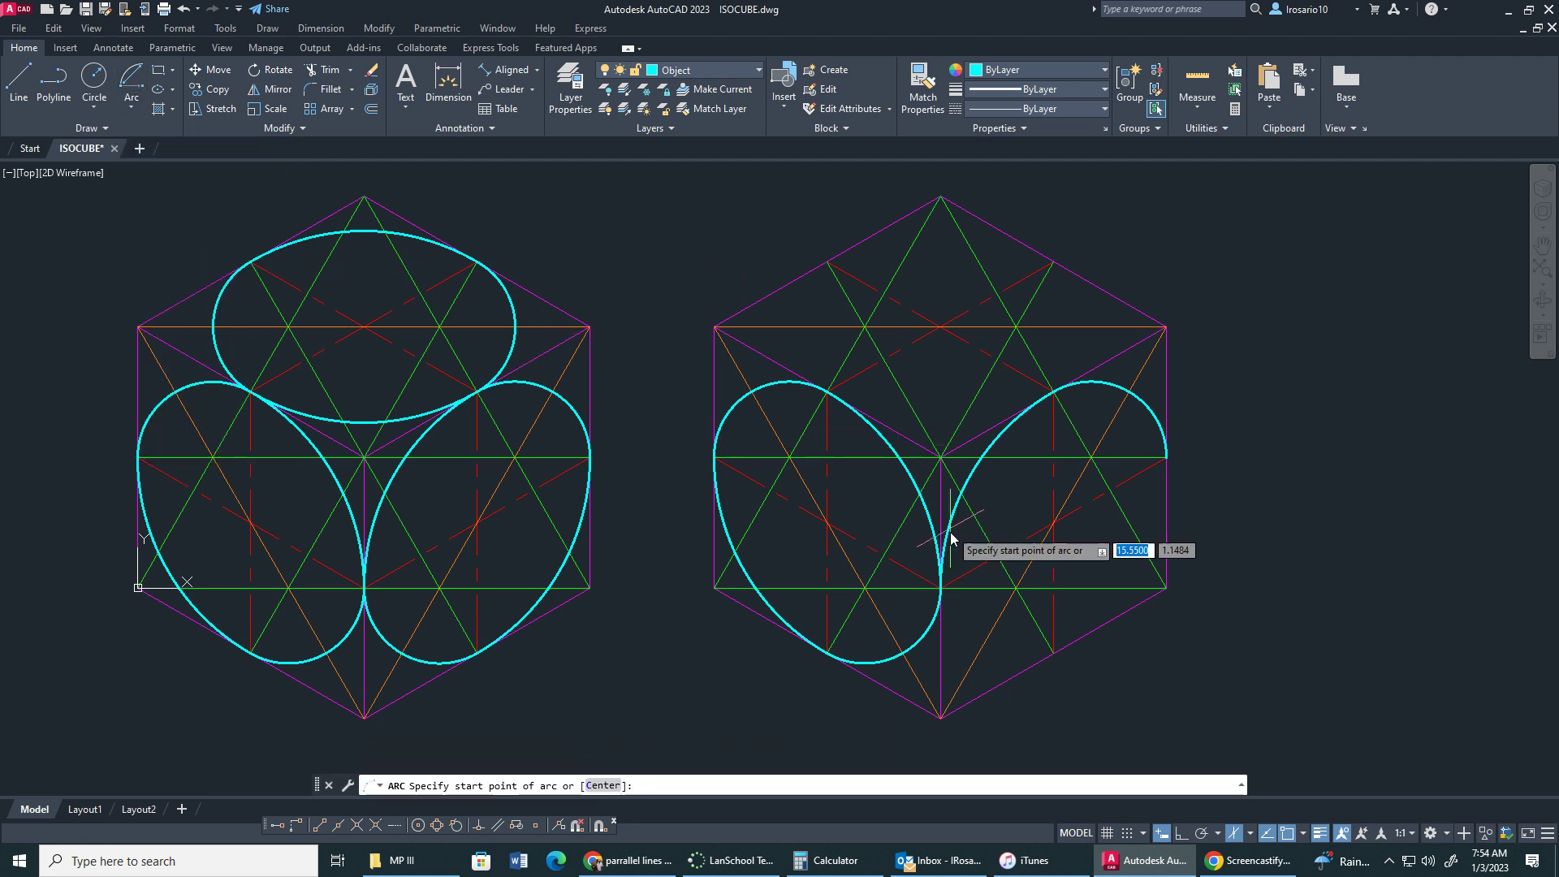
click(940, 593)
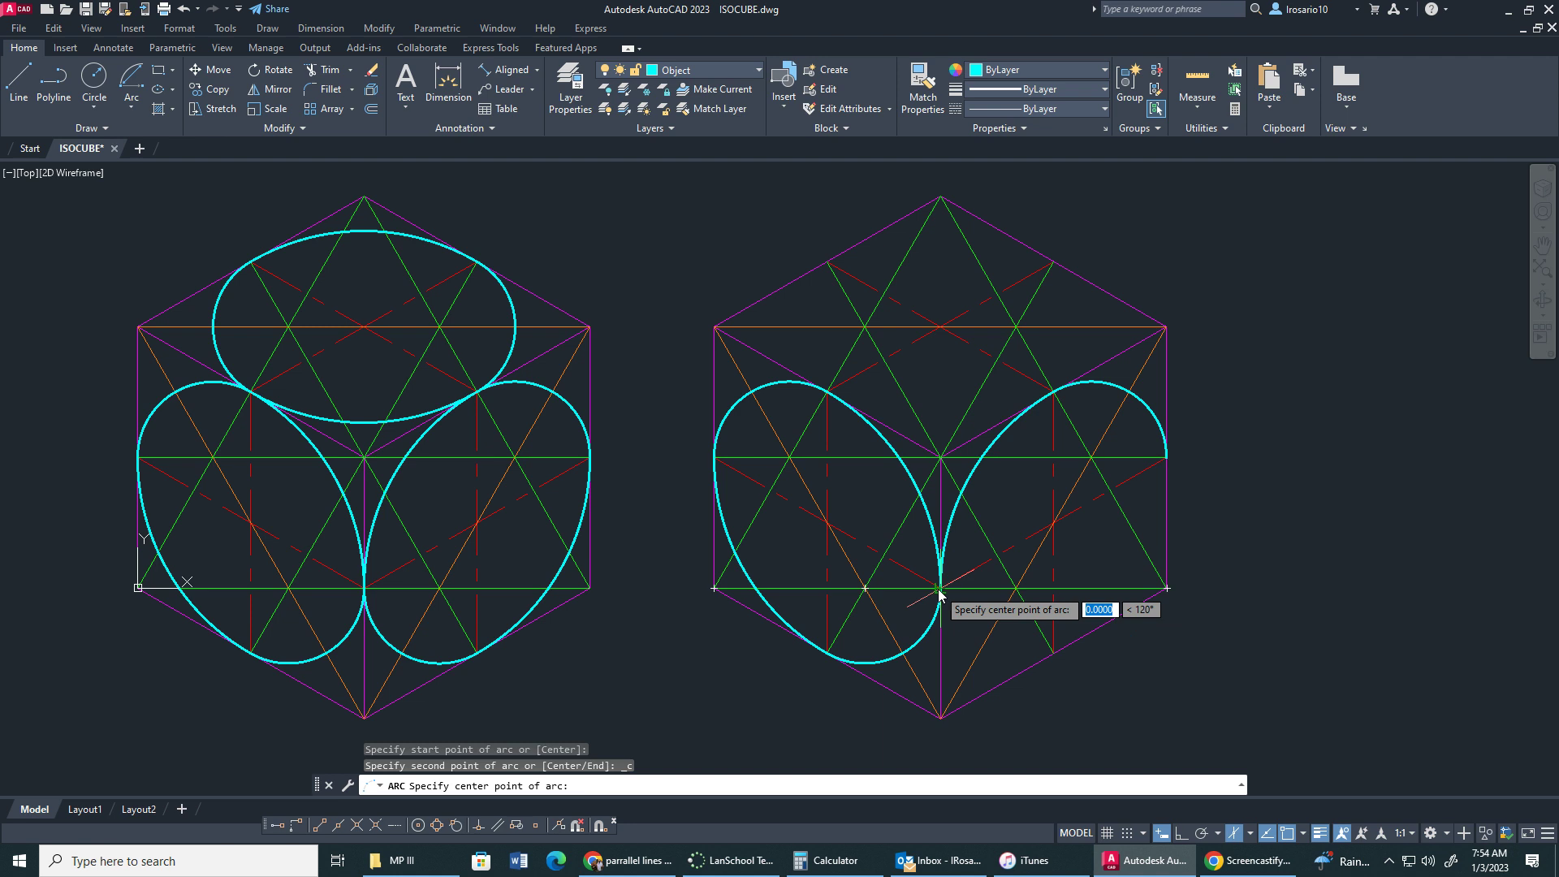
click(1019, 597)
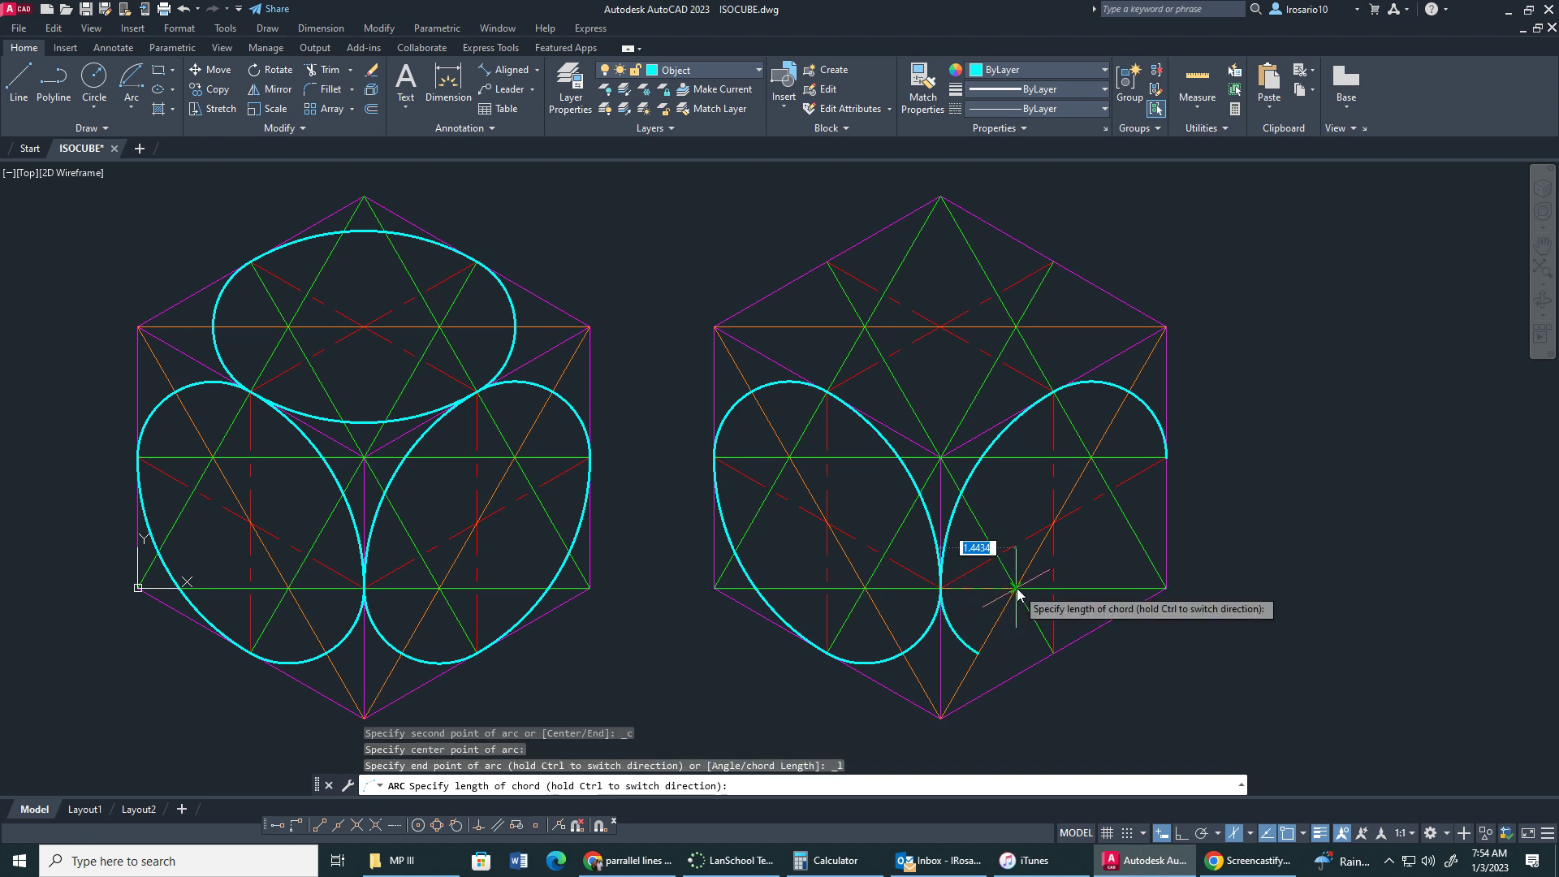
click(1053, 656)
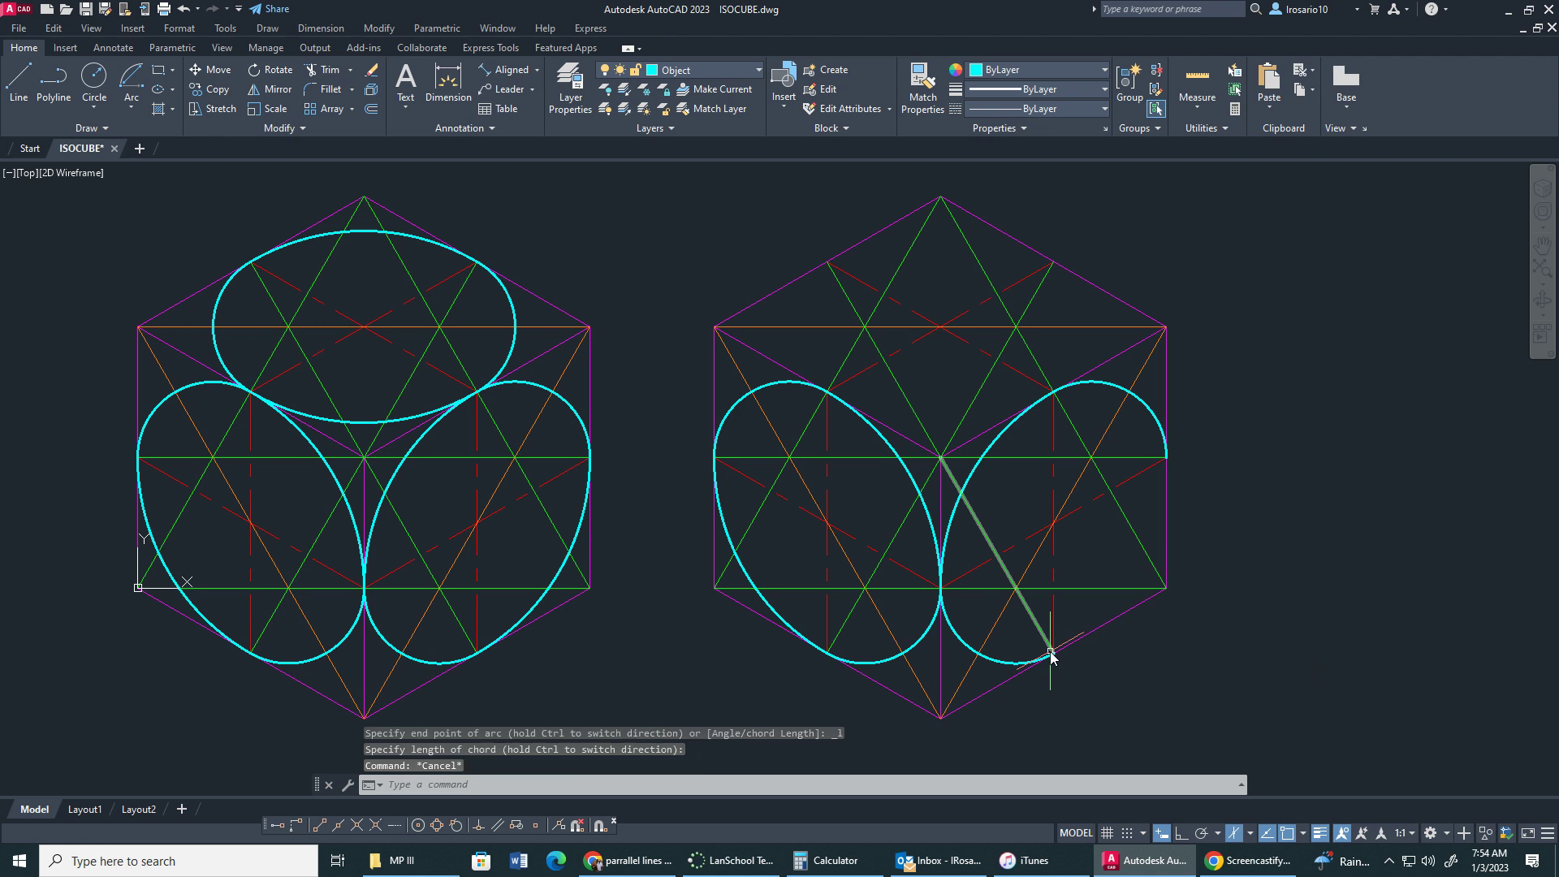
key(Escape)
Step: Close the right face's circle with an arc from the bottom-edge midpoint to the outer vertical edge's midpoint, centered on the cube's central vertex
click(131, 108)
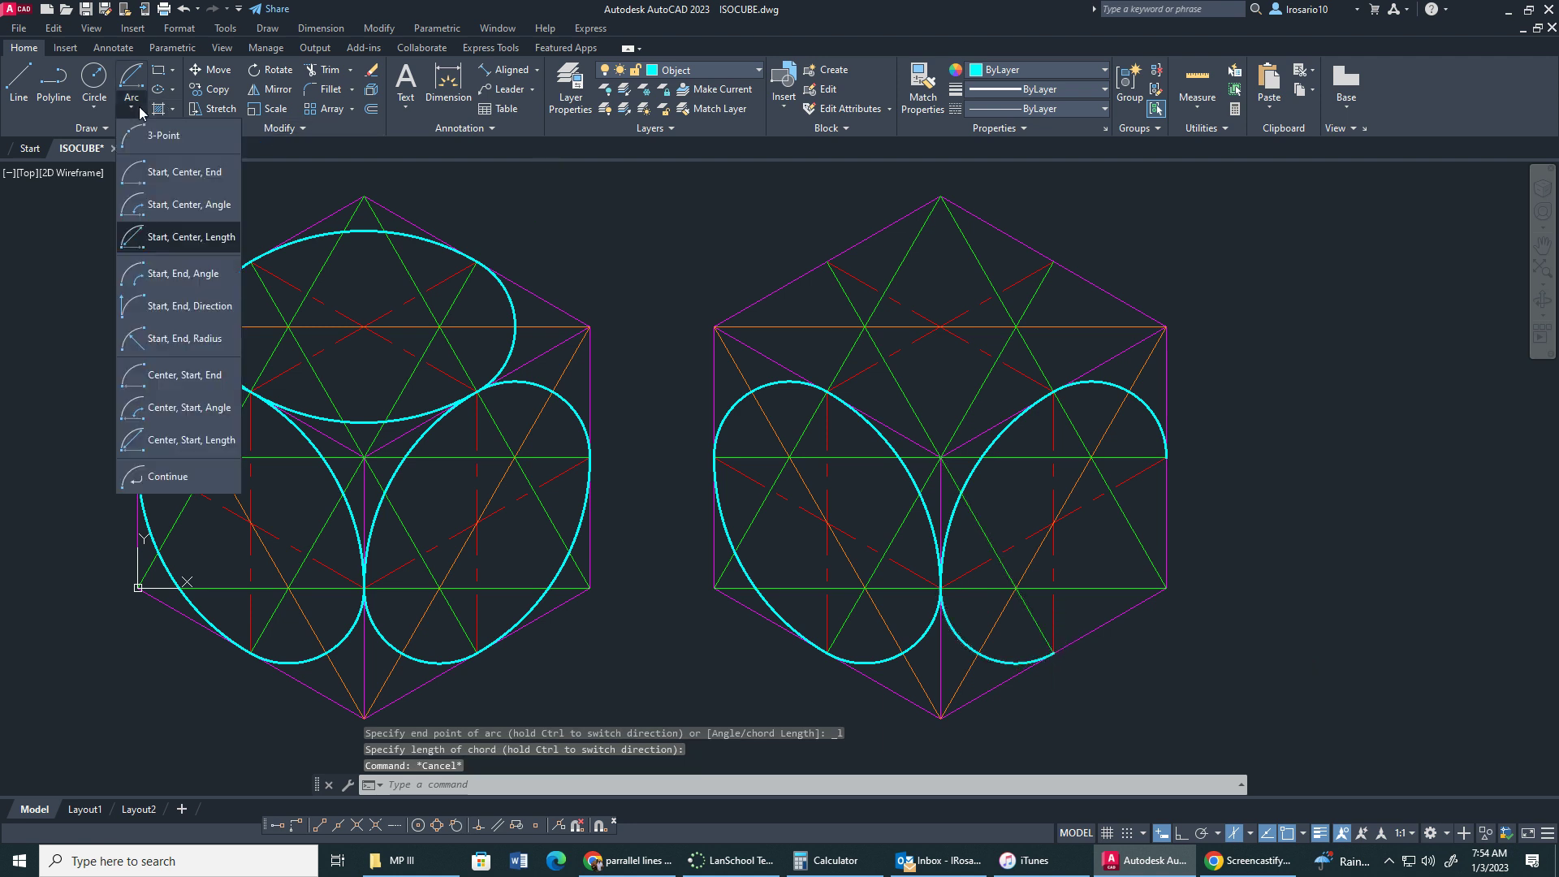
click(184, 237)
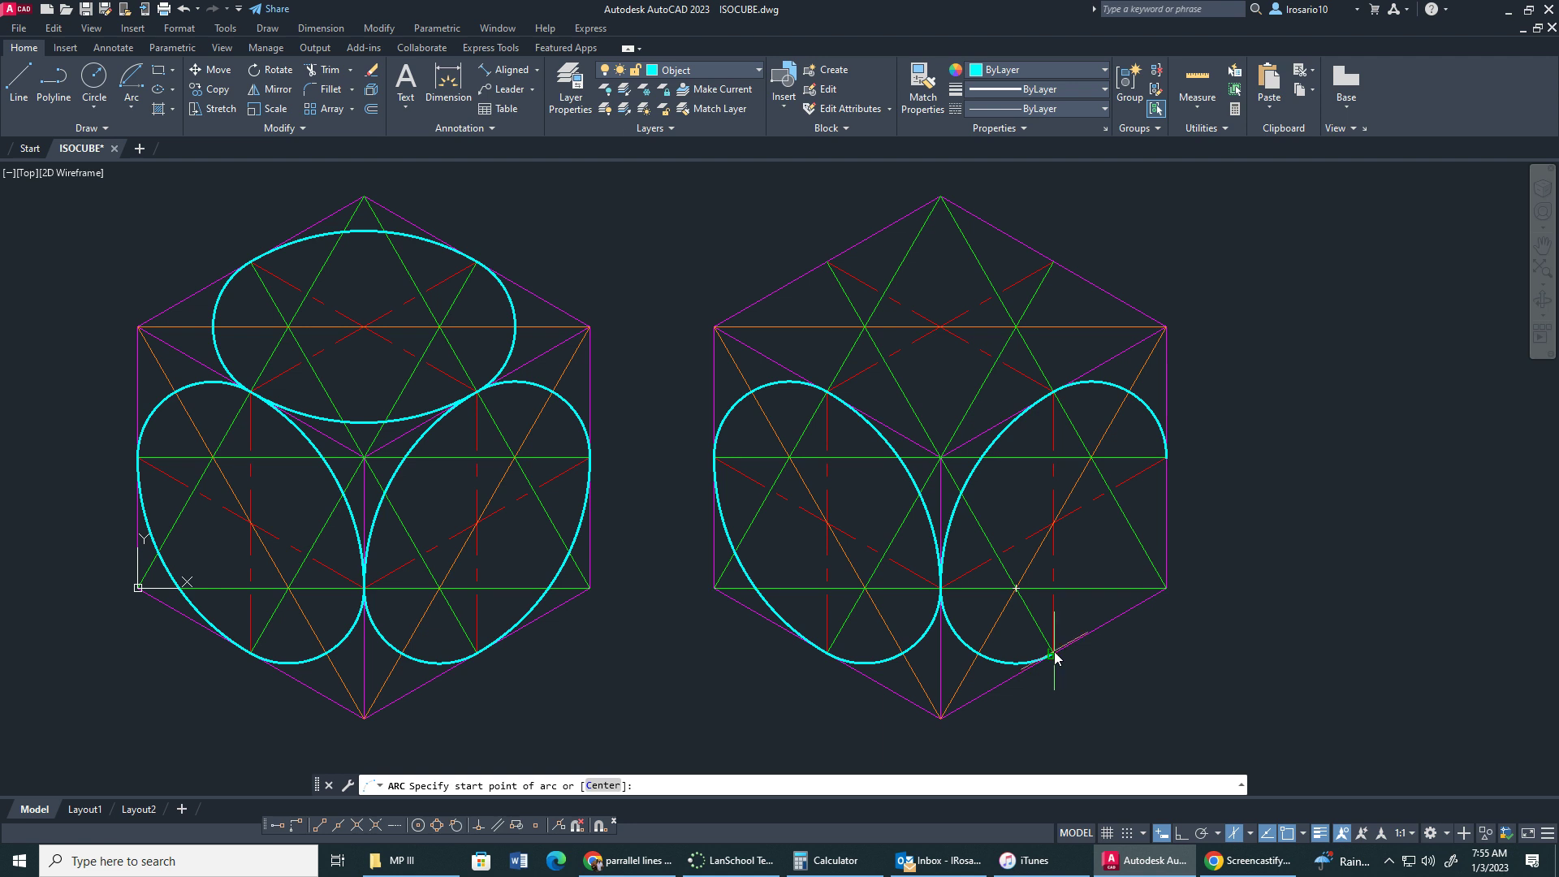
click(1053, 655)
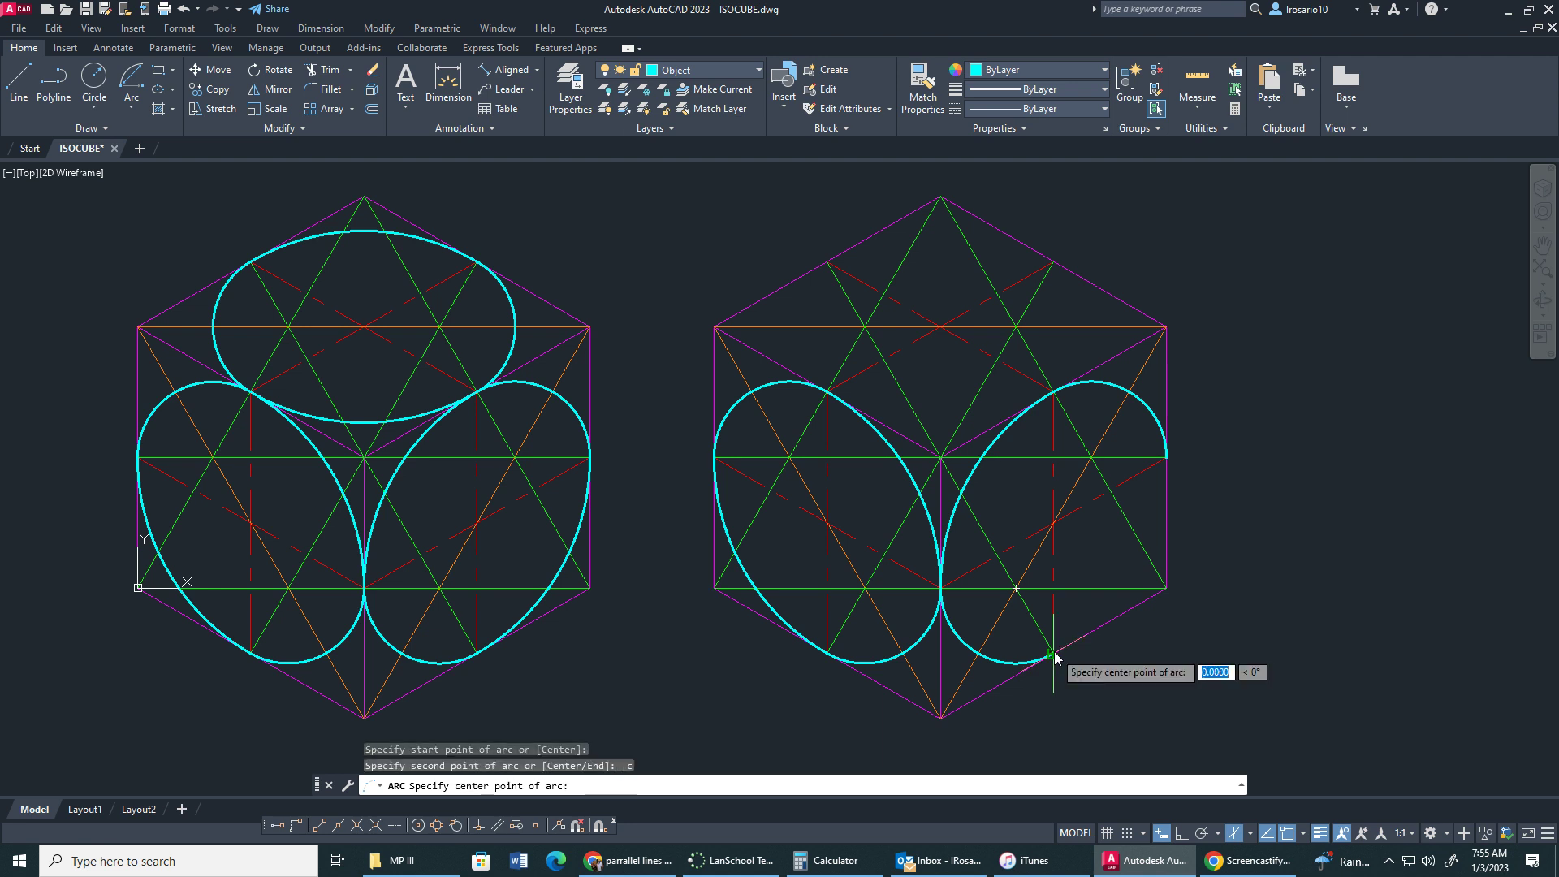
click(940, 460)
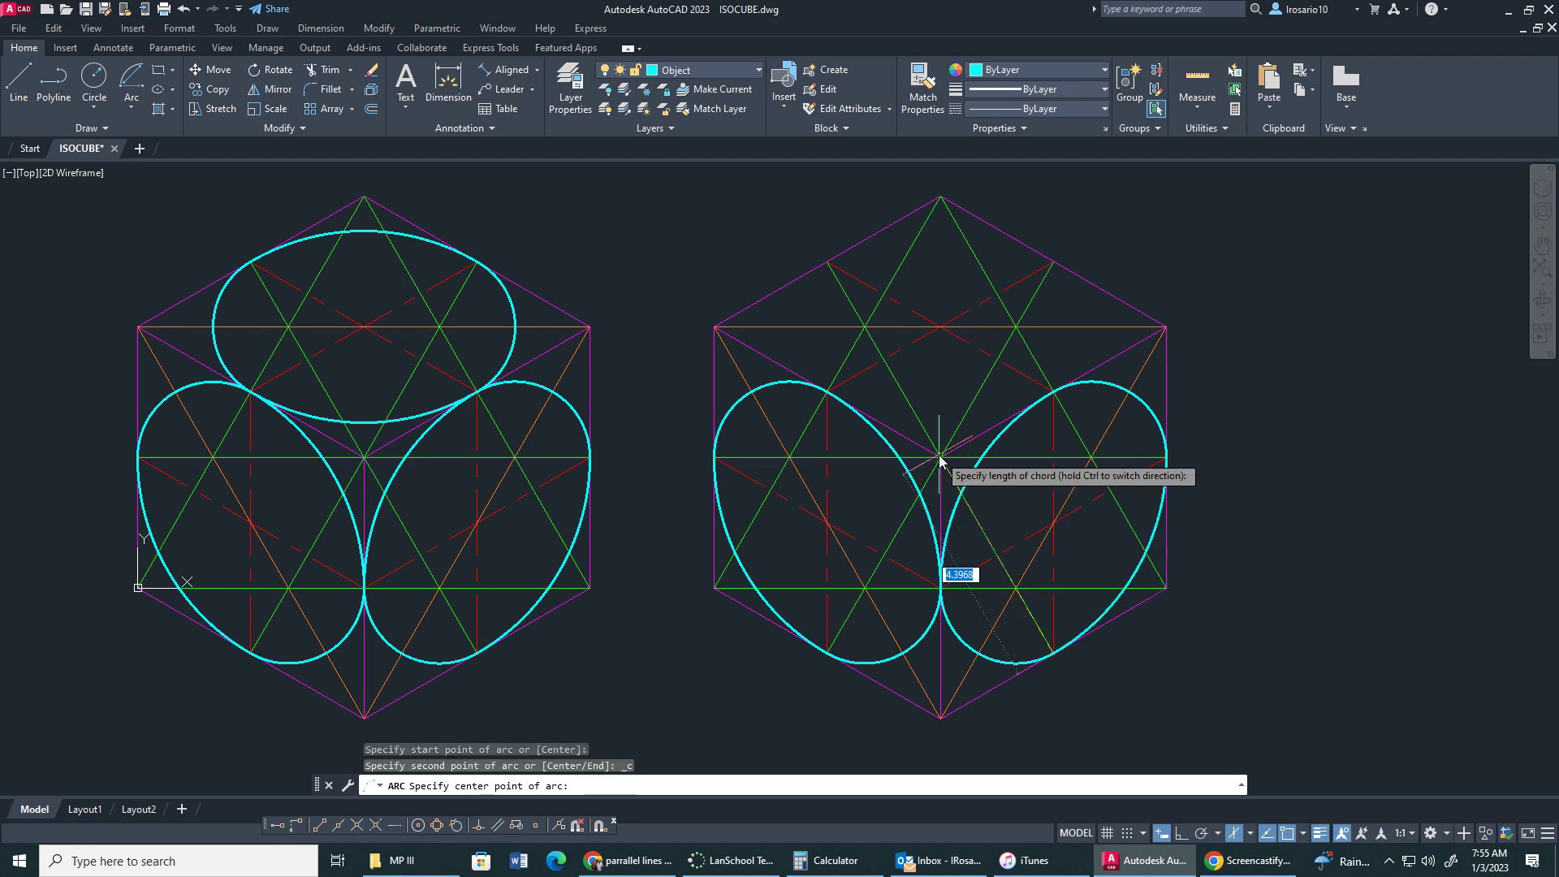
click(1167, 461)
key(Escape)
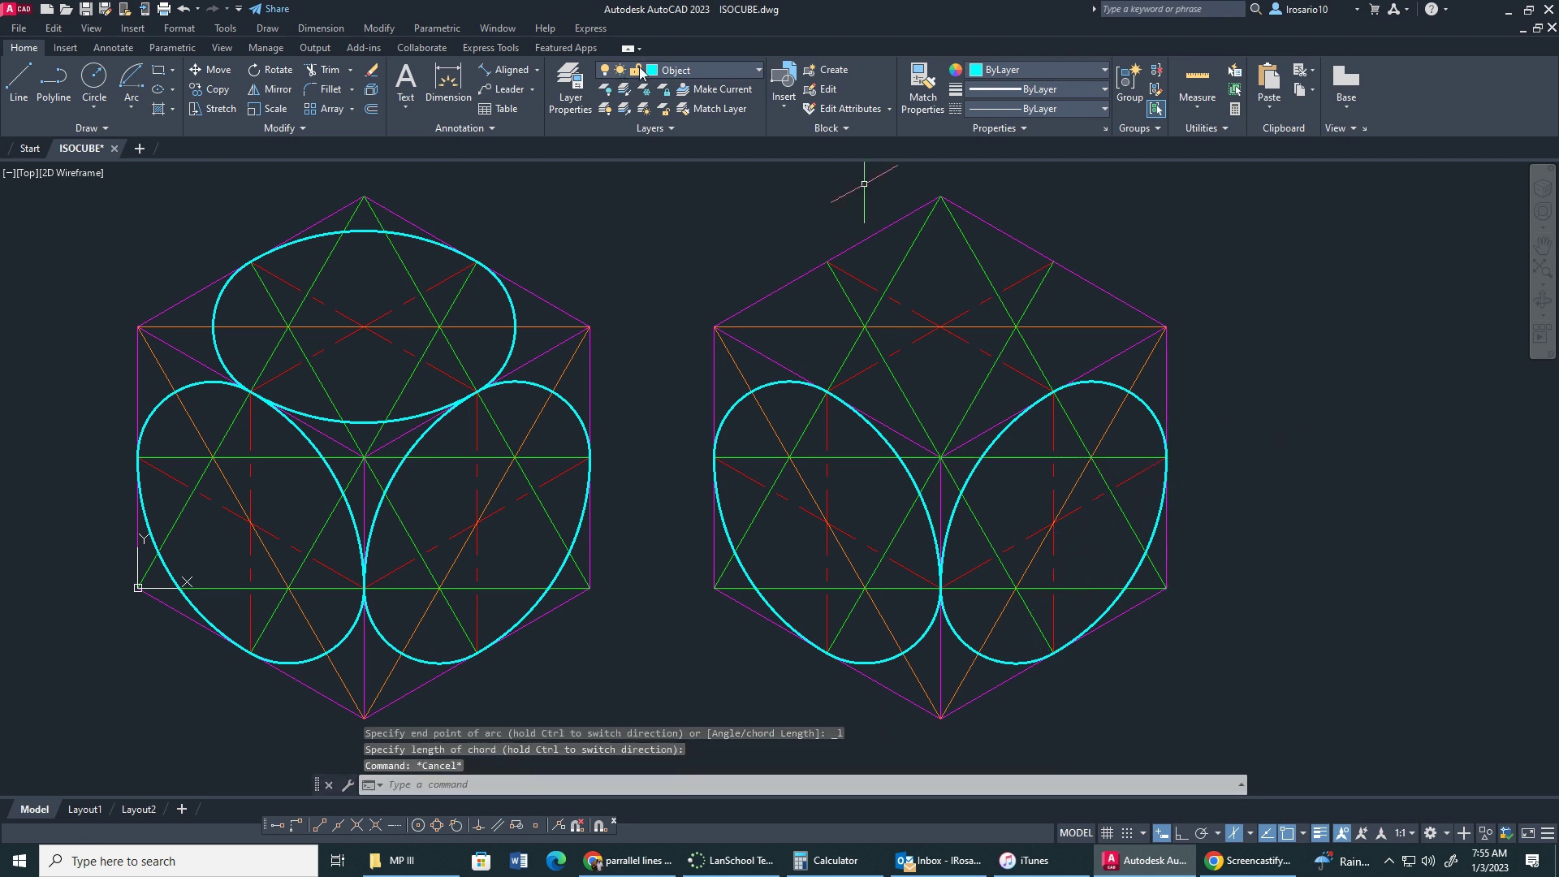
Step: Switch to the Top isoplane and arc from the top face's front-right edge midpoint to its back-right edge midpoint, centered on the nearby green-orange intersection
key(F5)
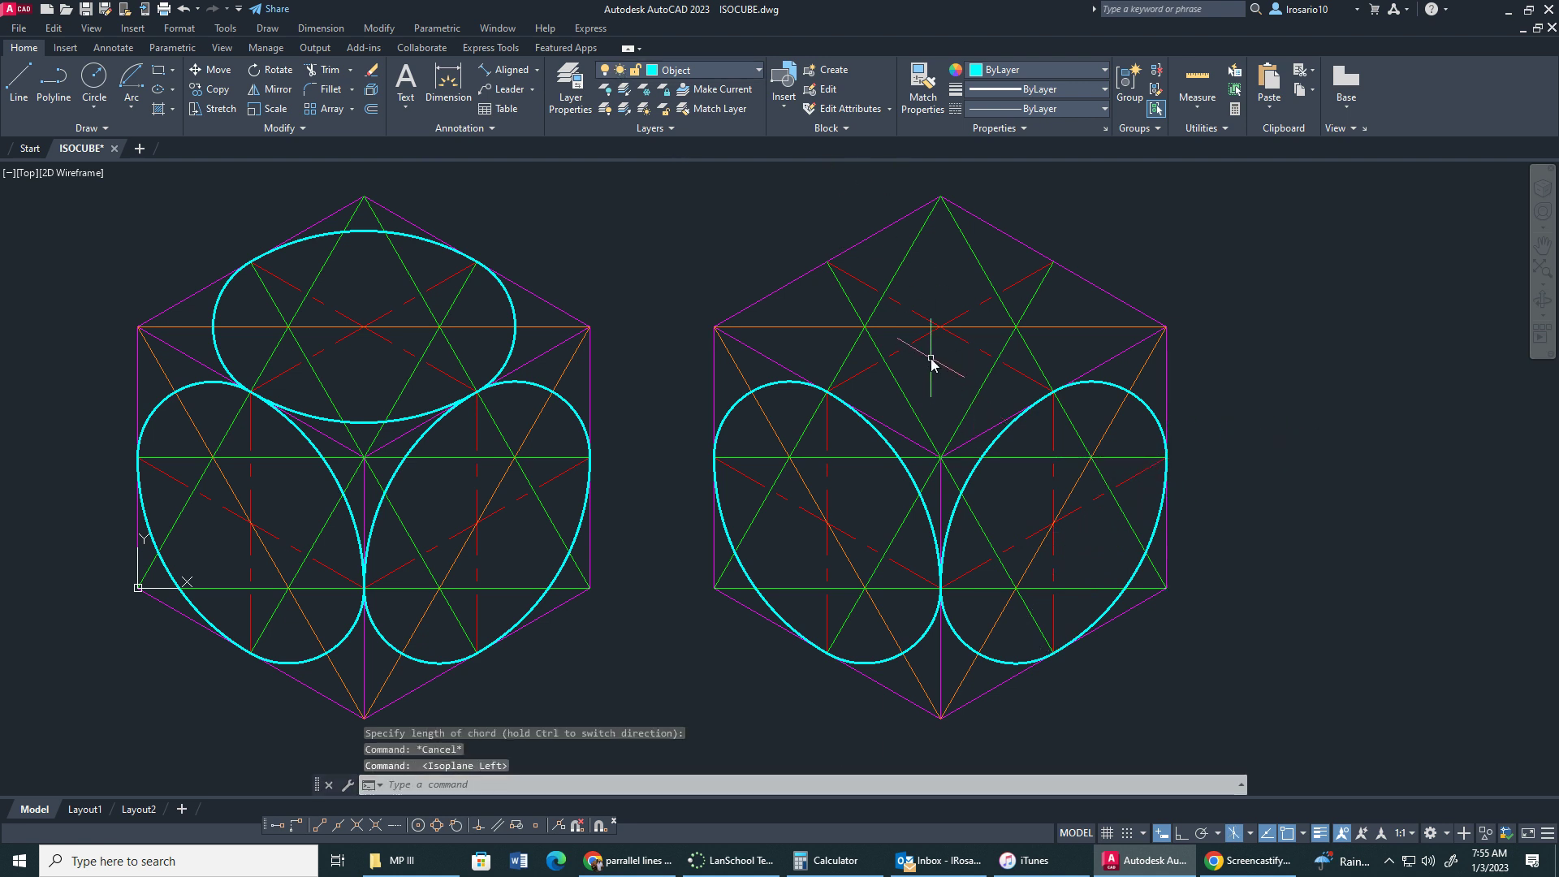
key(F5)
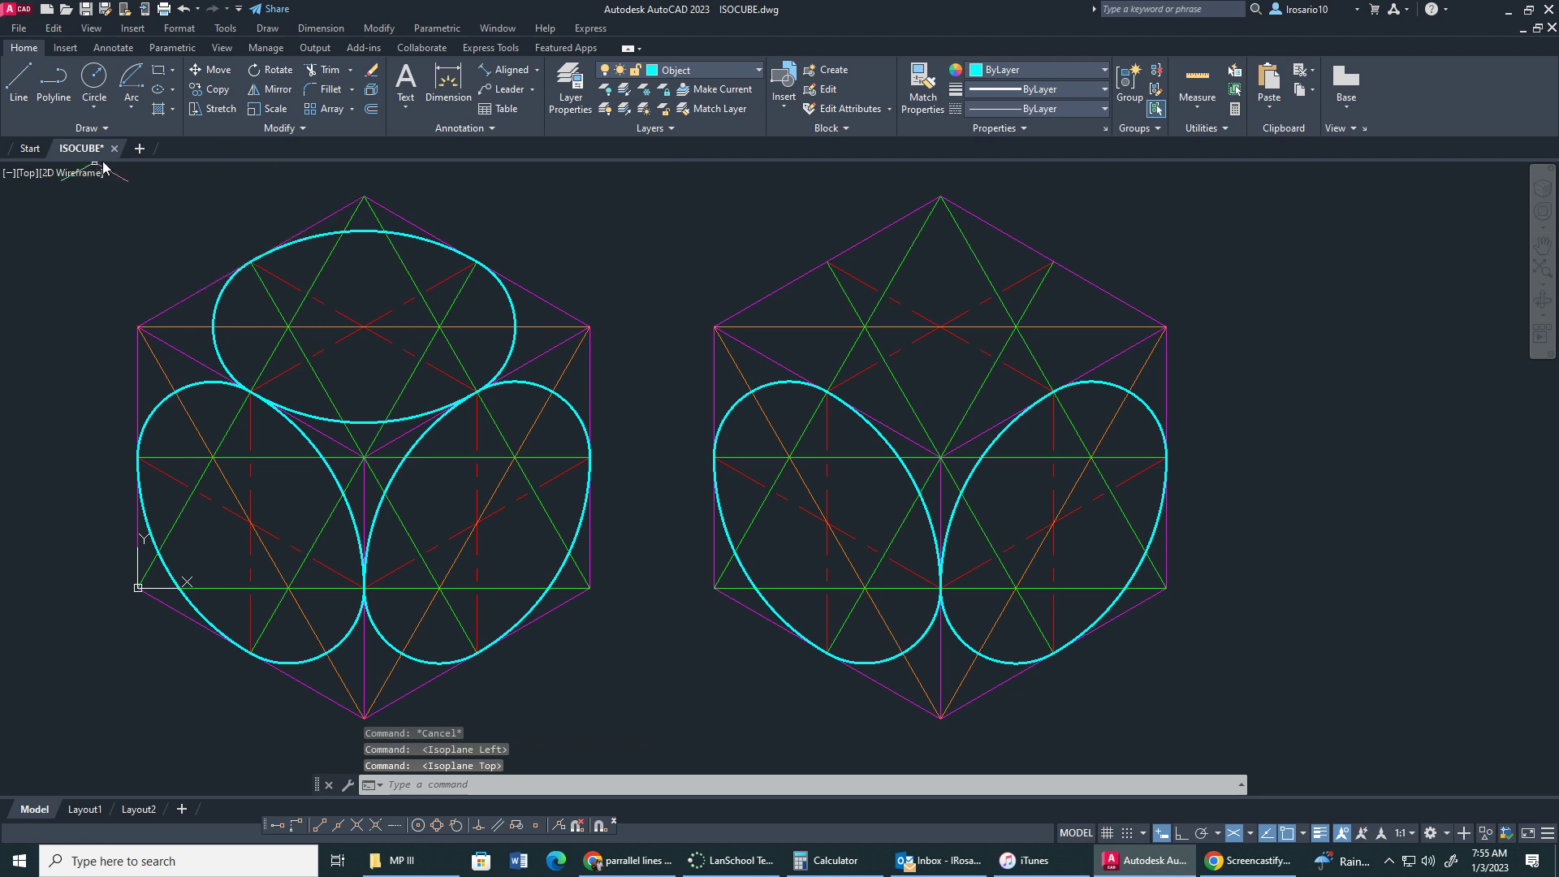
click(131, 107)
click(162, 248)
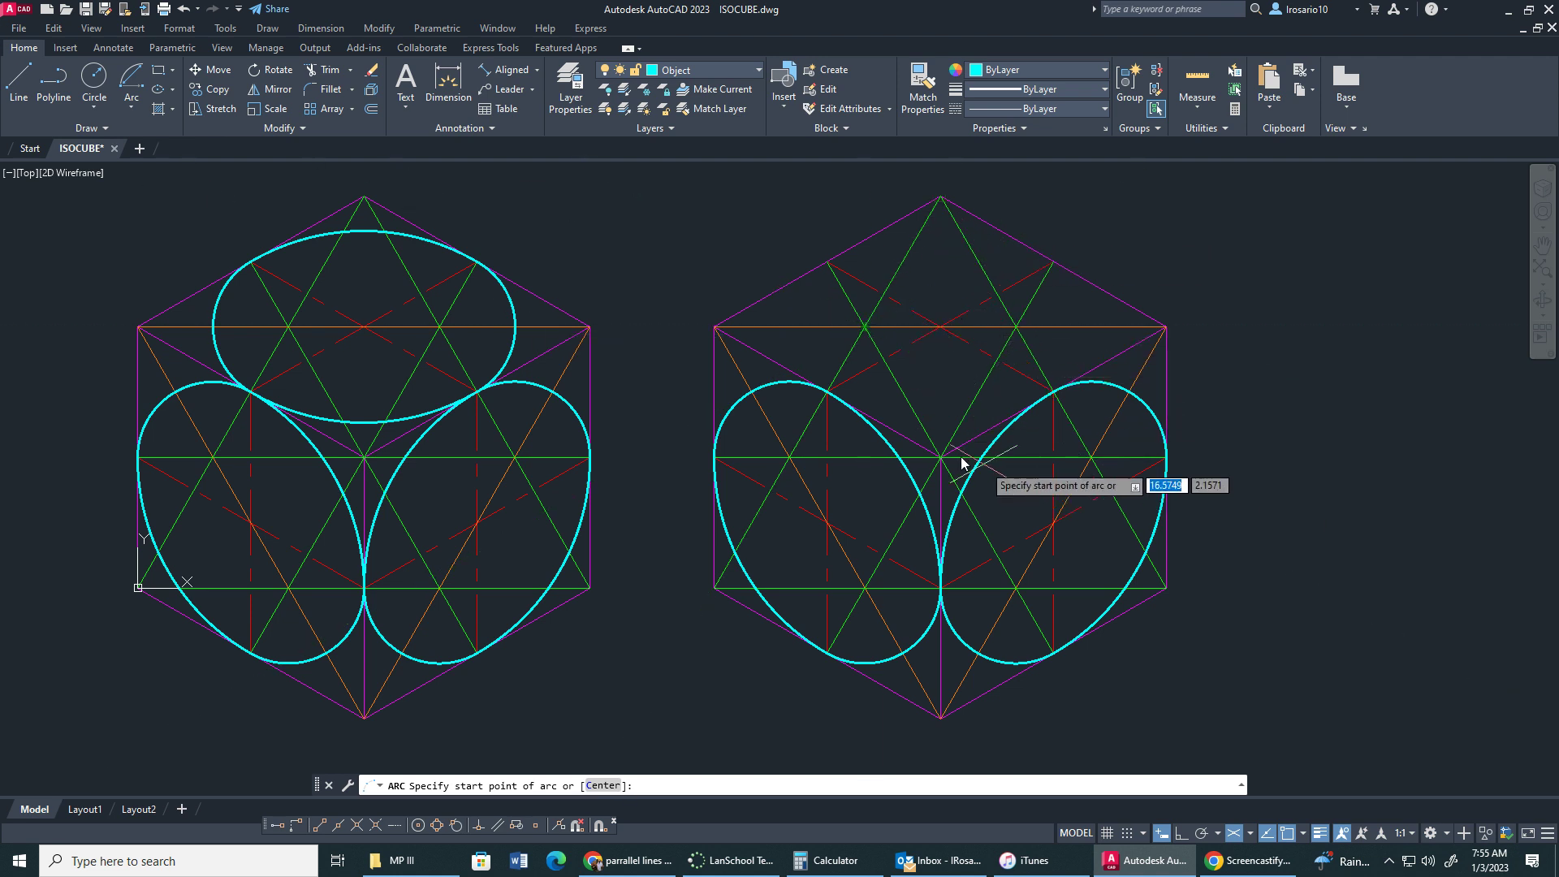
click(1053, 393)
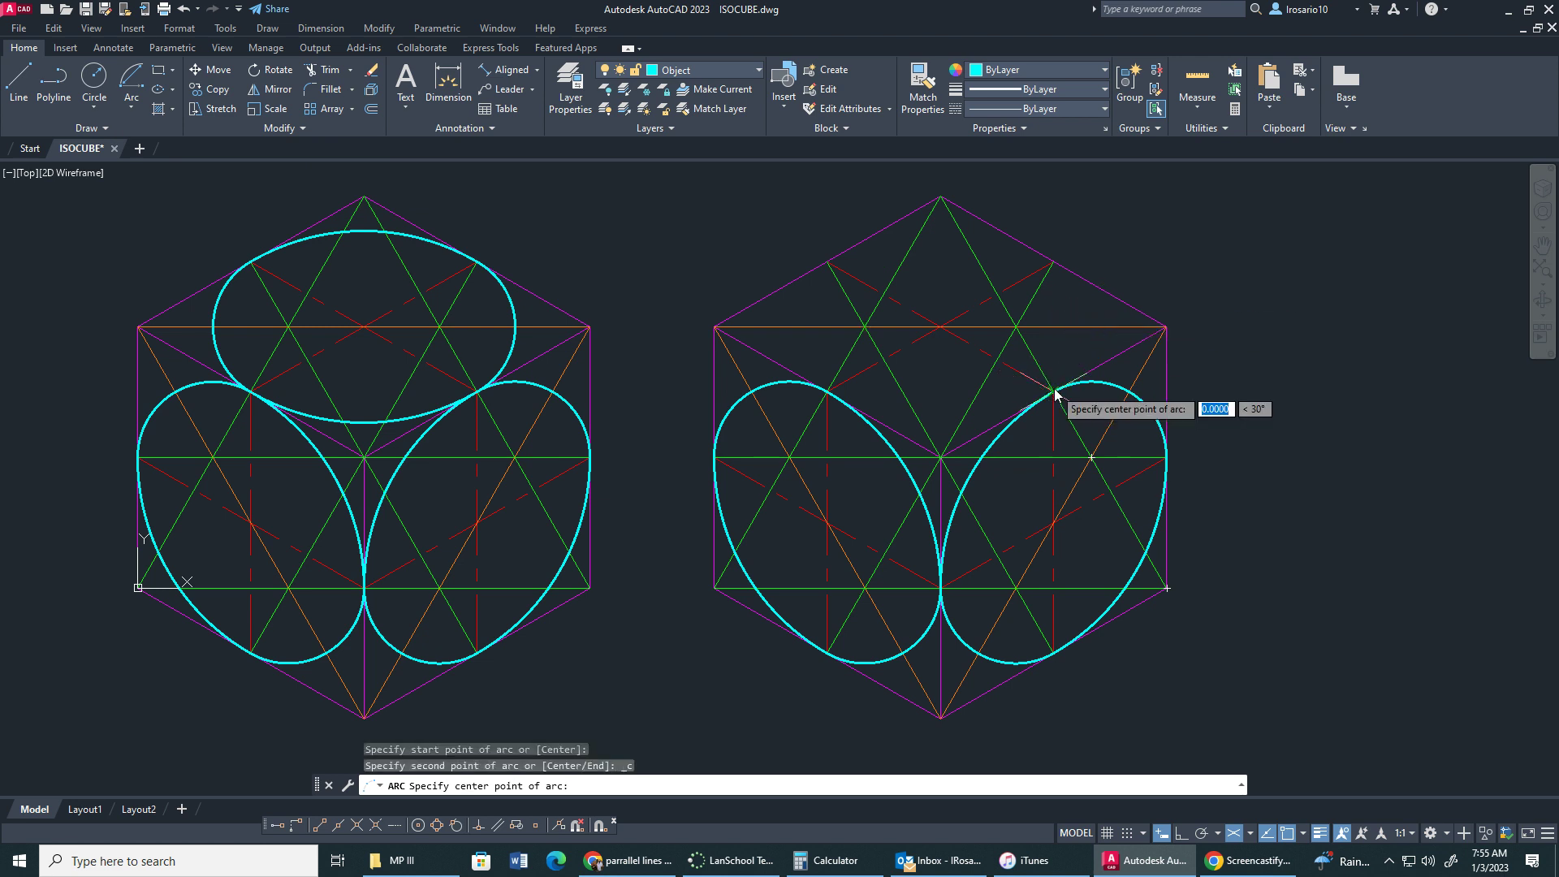
click(1017, 327)
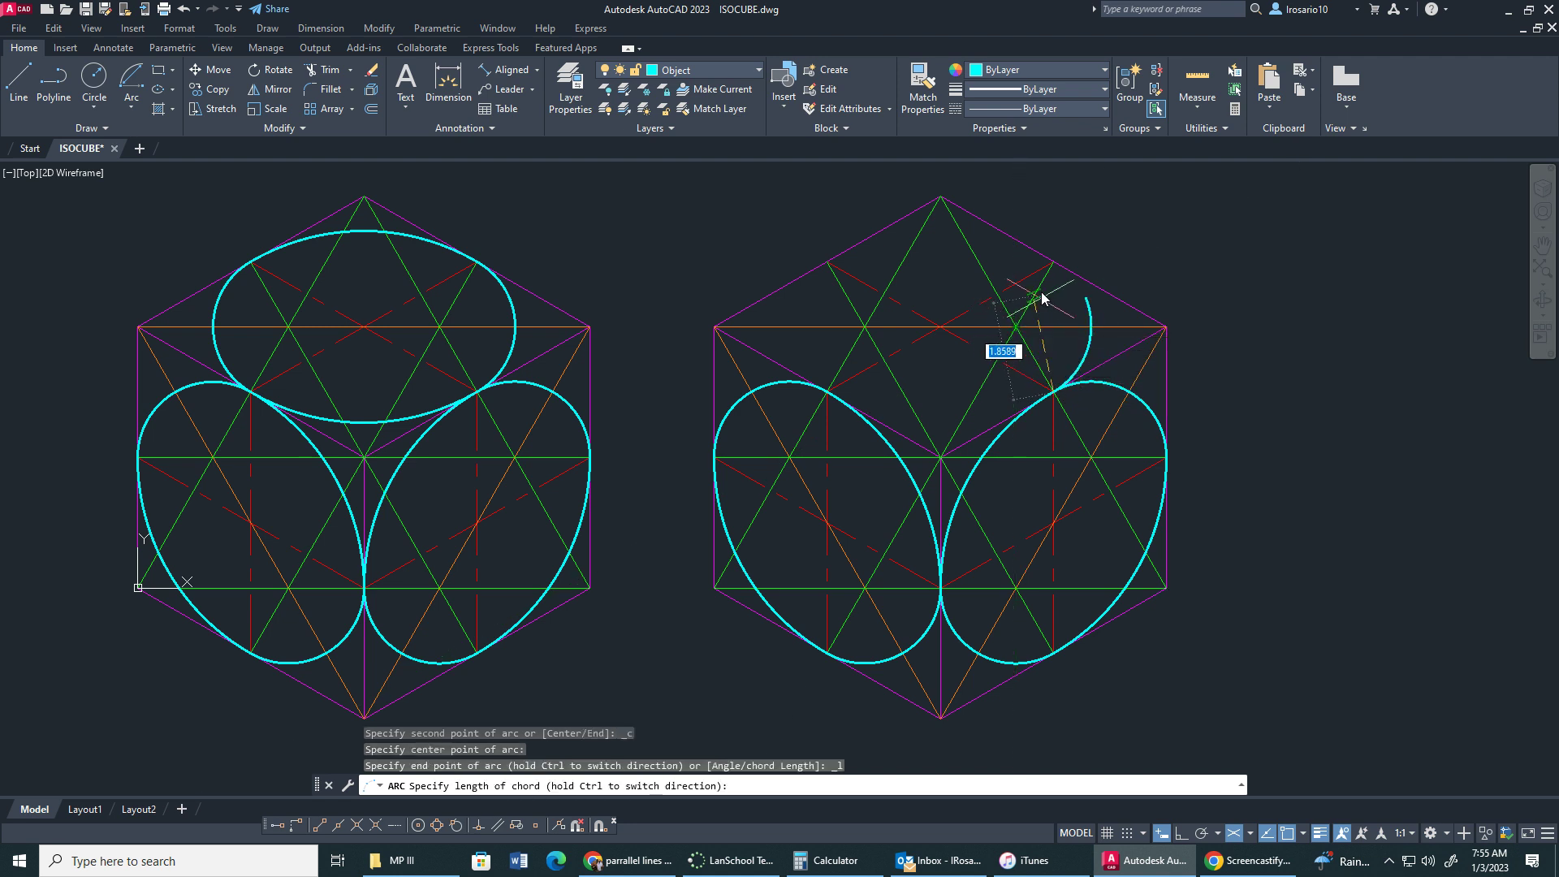
click(1054, 262)
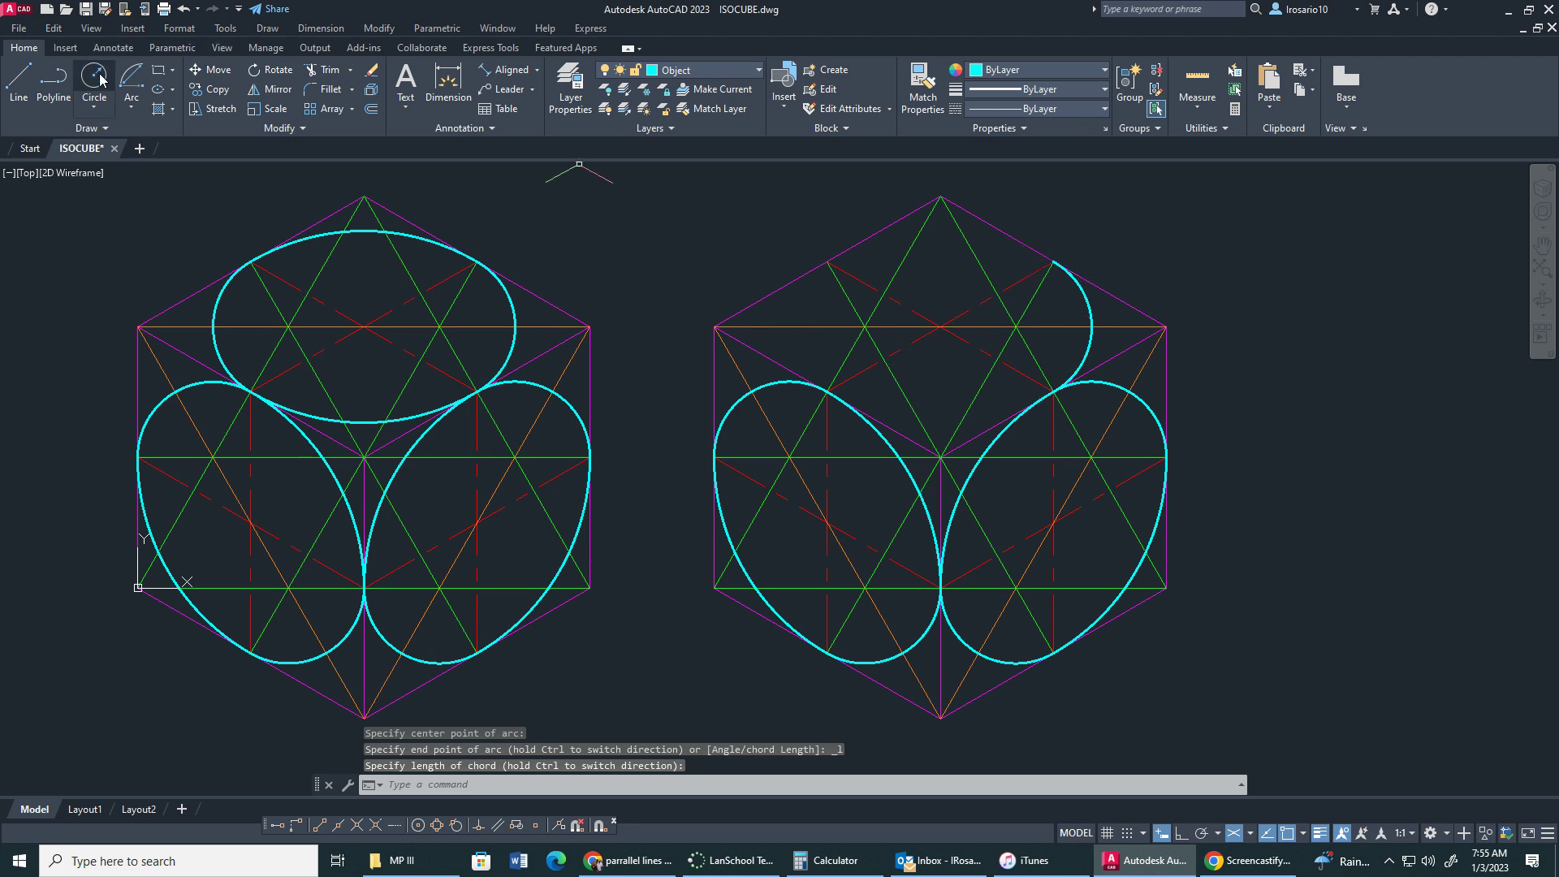
Step: Draw a Start, Center, Length arc from the top face's back-right edge midpoint to its back-left edge midpoint, centered on the cube's central vertex
click(130, 107)
click(203, 237)
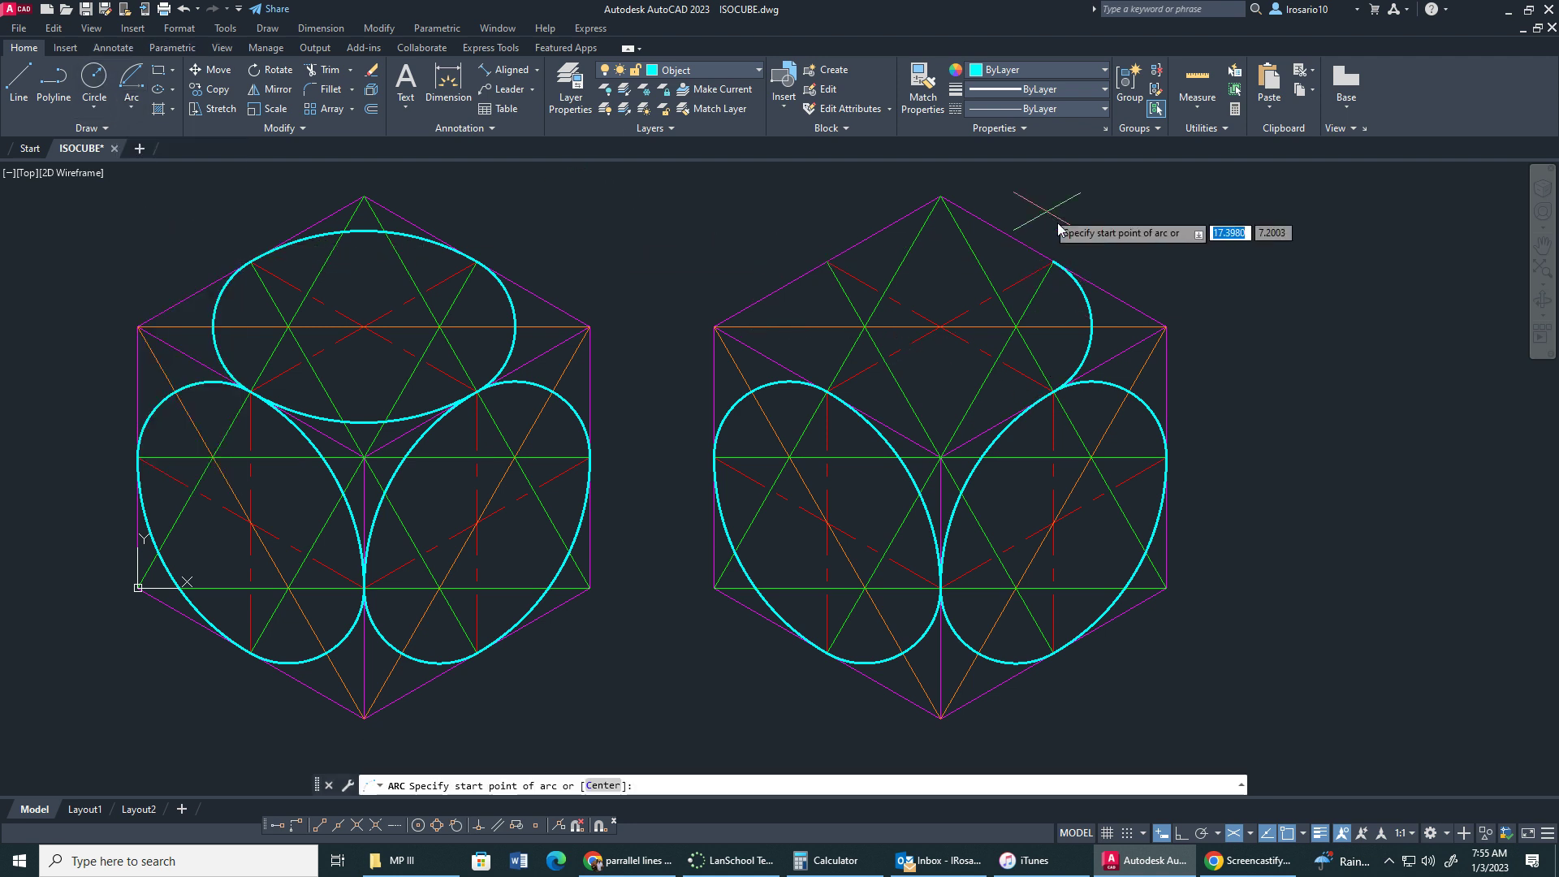
click(1054, 263)
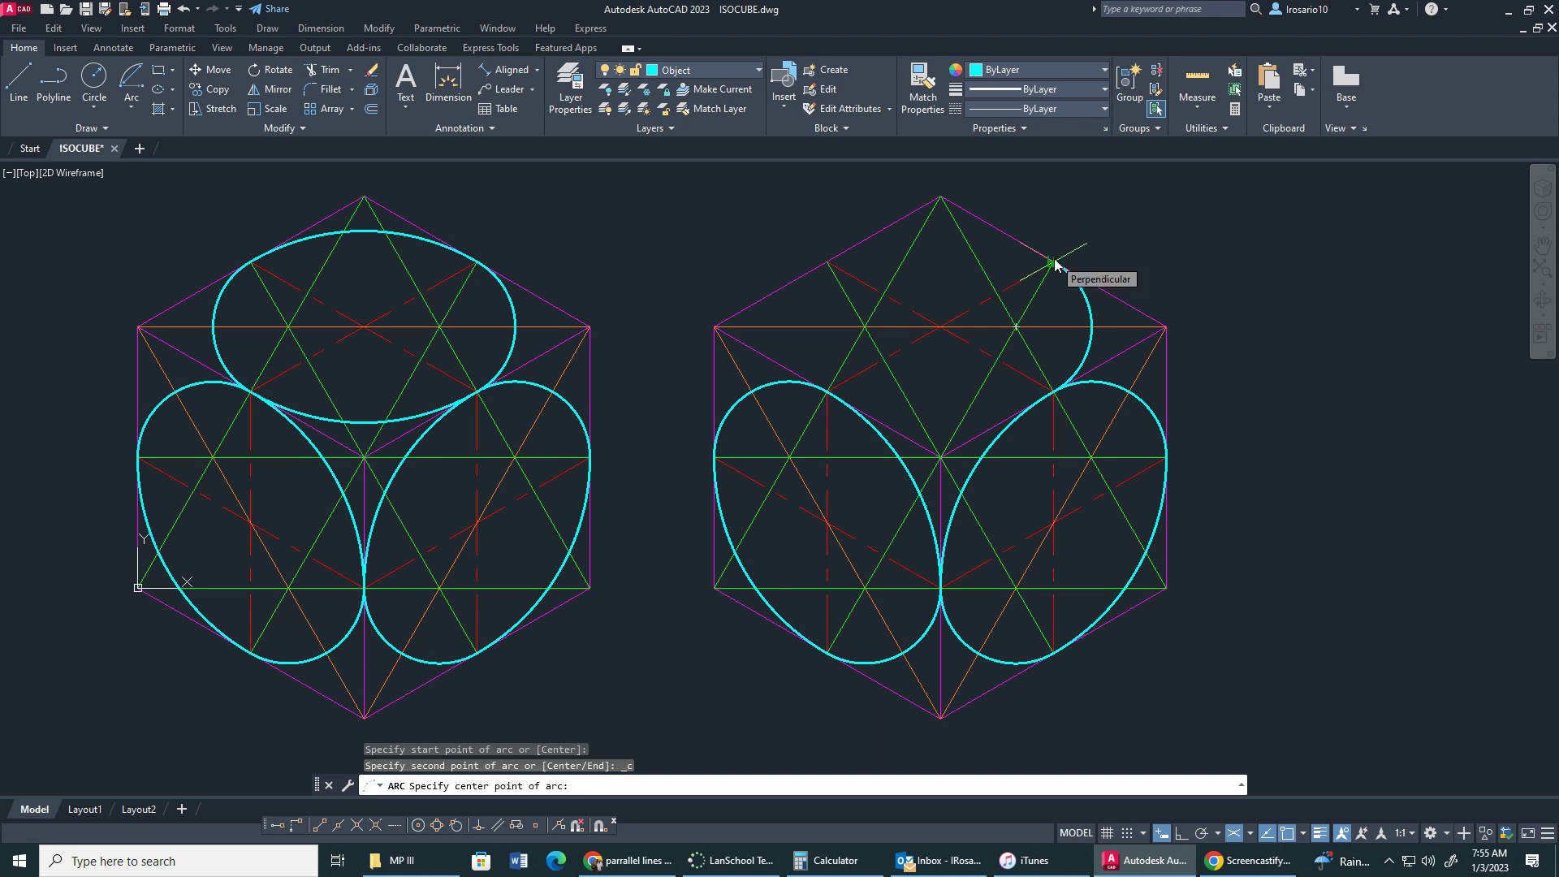
click(944, 461)
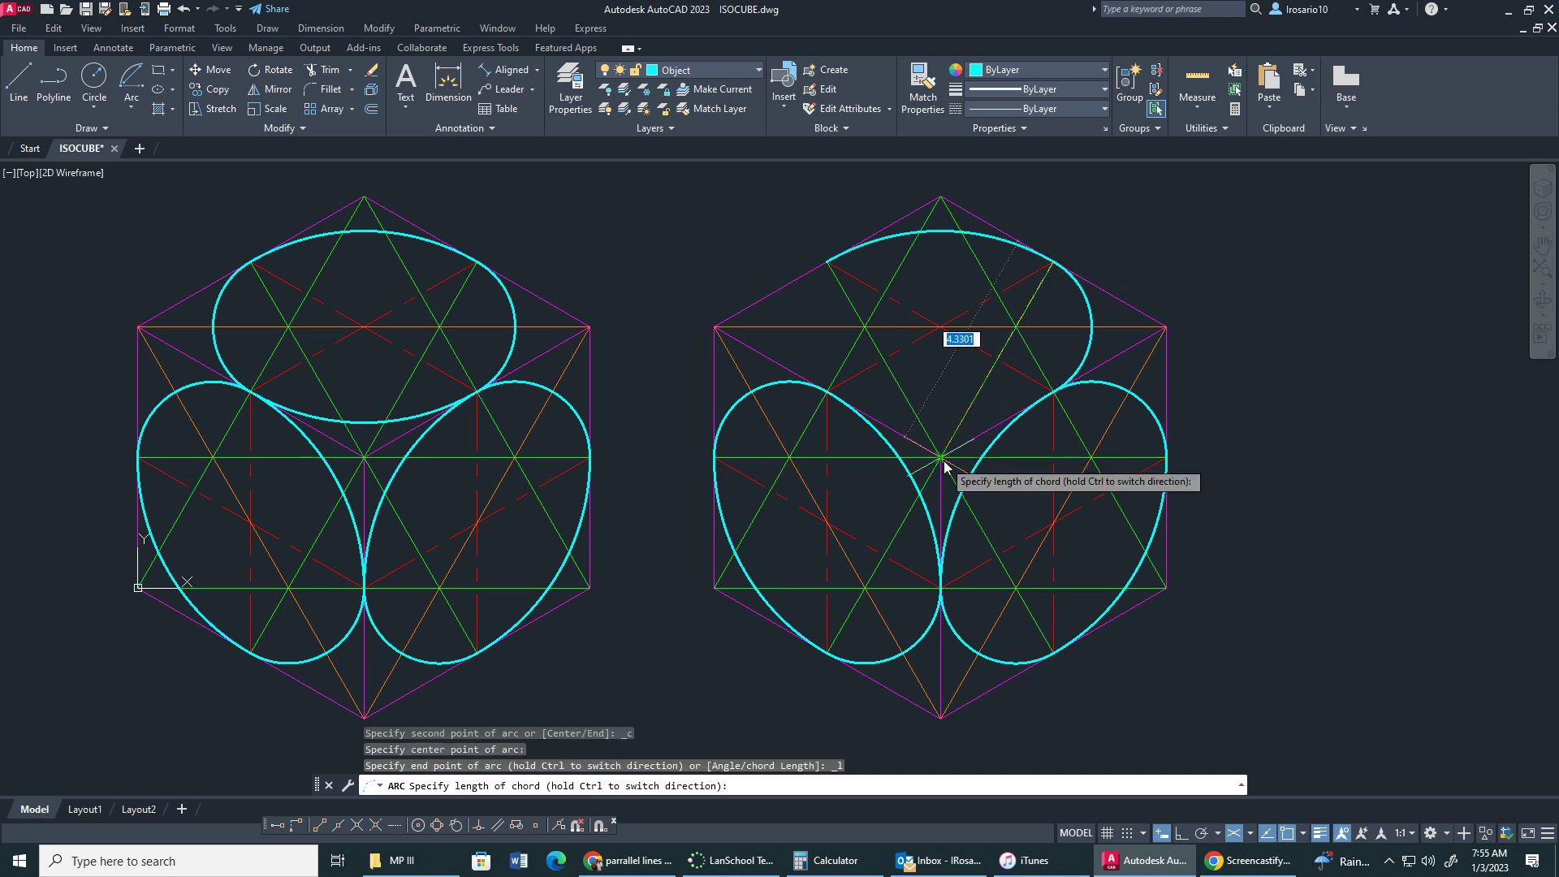
click(827, 263)
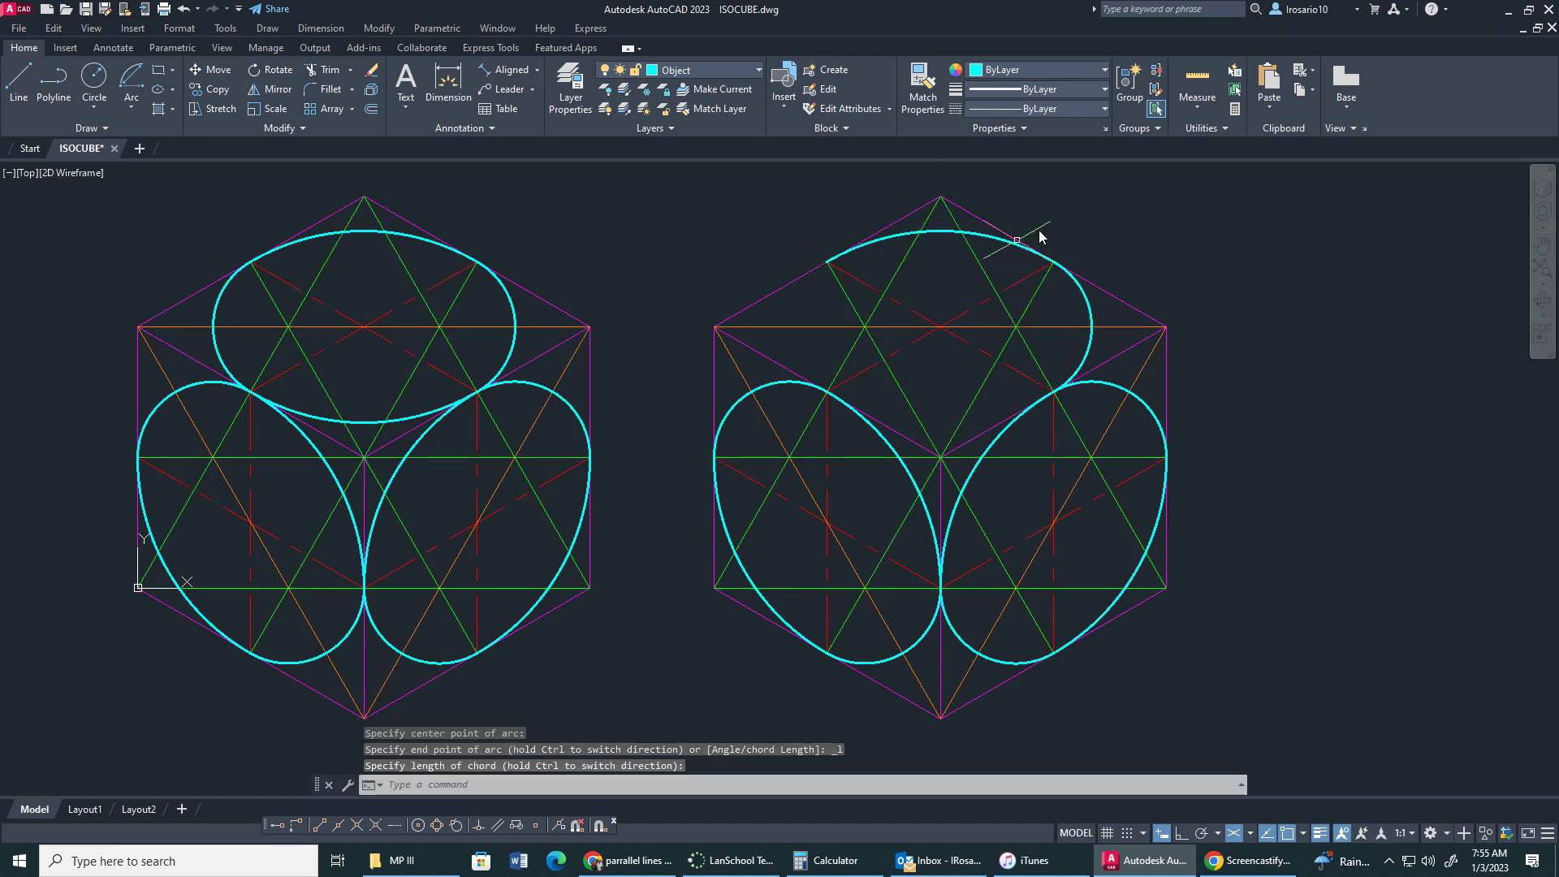
Step: Draw a Start, Center, Length arc from the top face's back-left edge midpoint to its front-left edge midpoint, centered on the nearby green-orange intersection
click(133, 109)
click(162, 237)
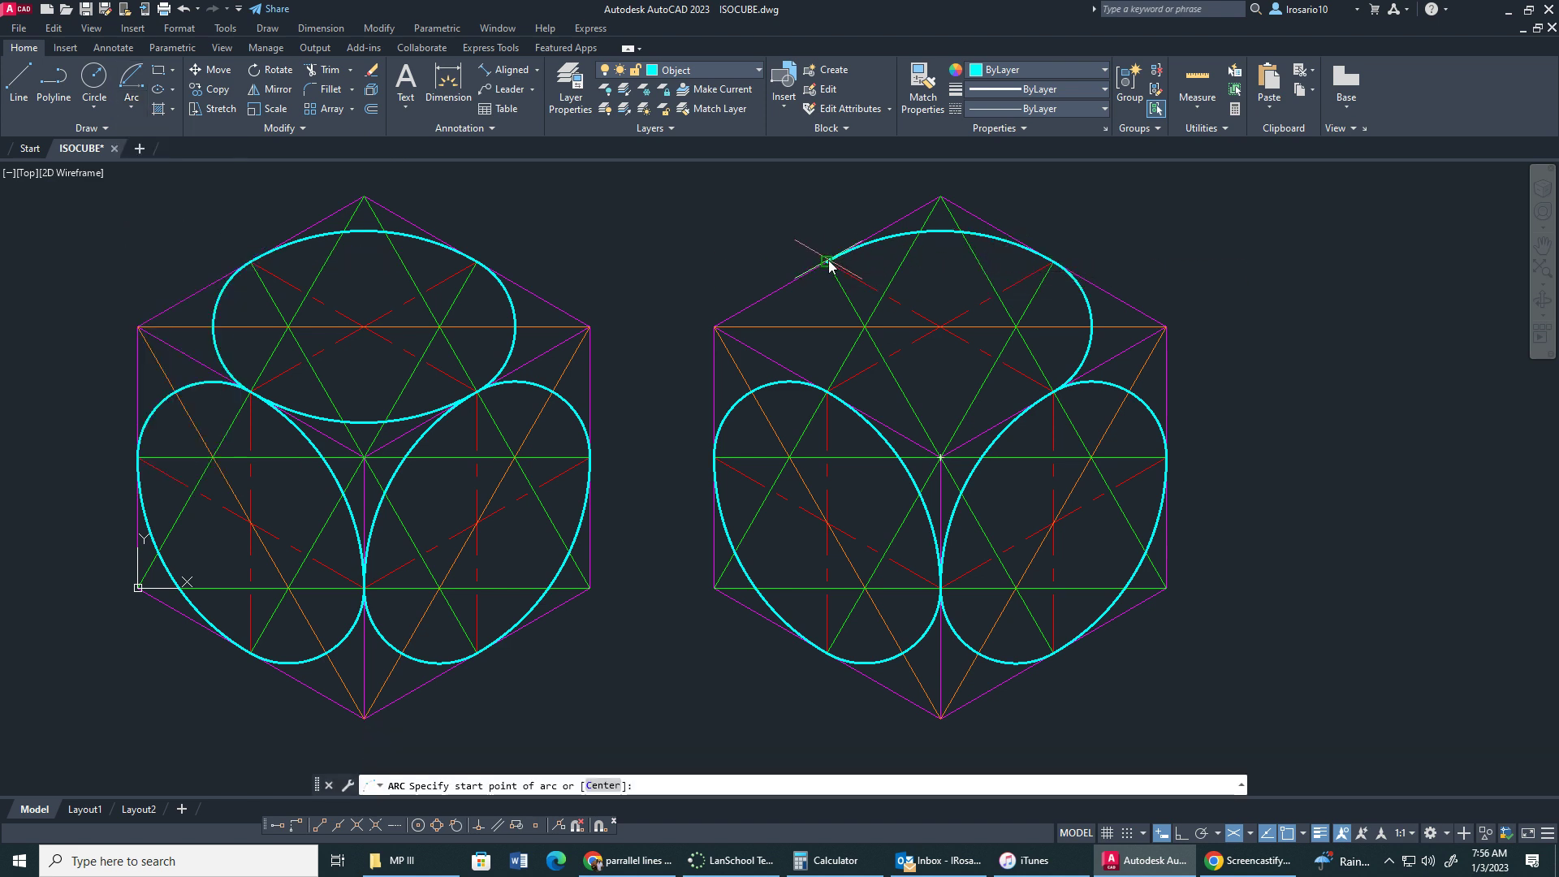
click(826, 263)
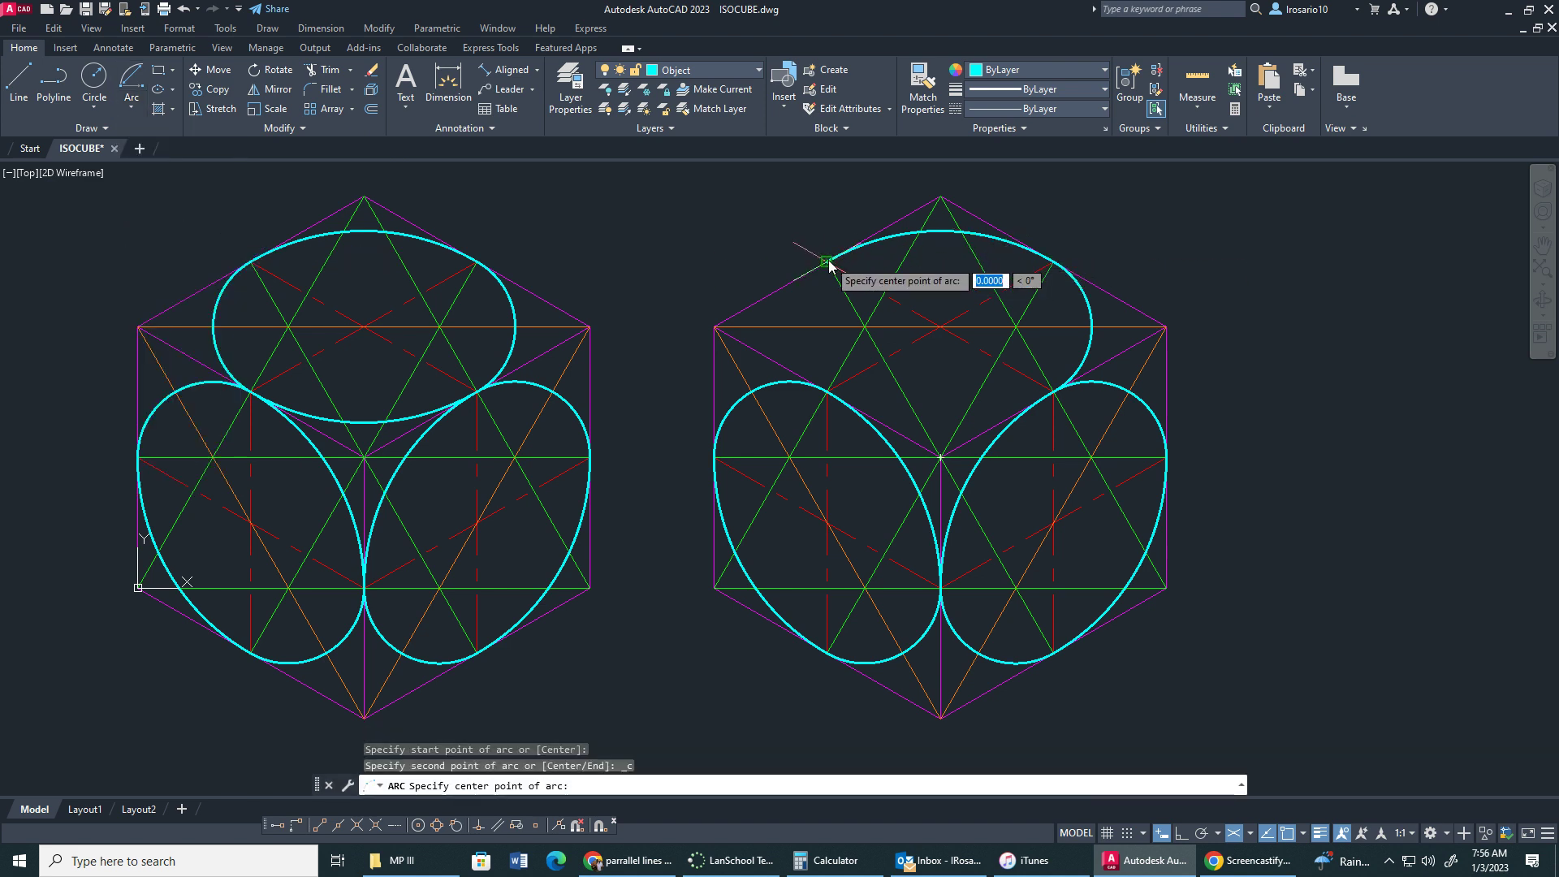
click(865, 329)
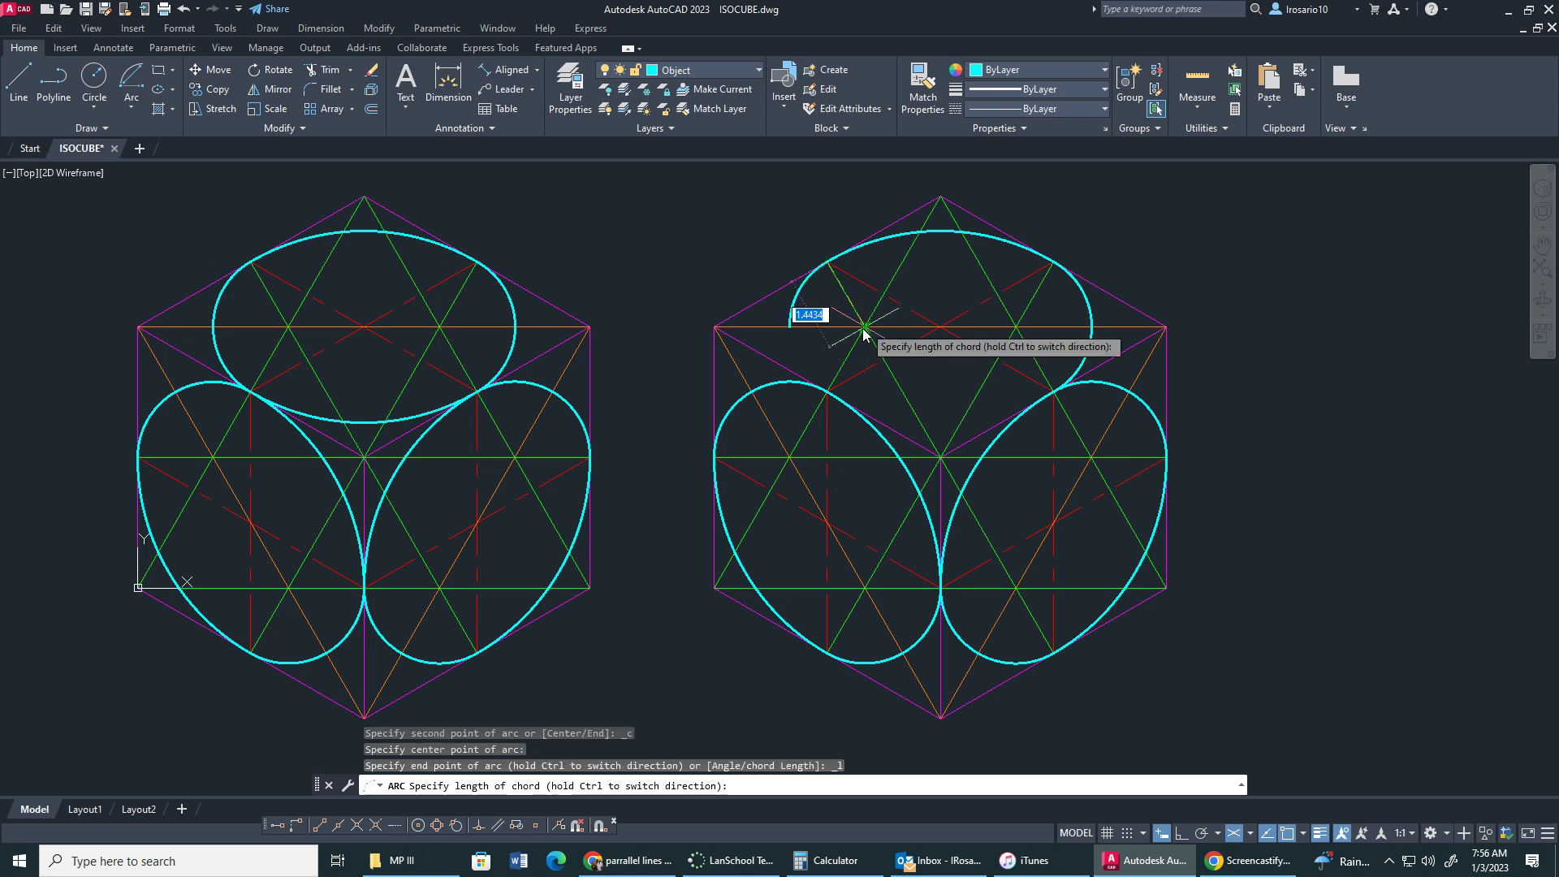
click(826, 394)
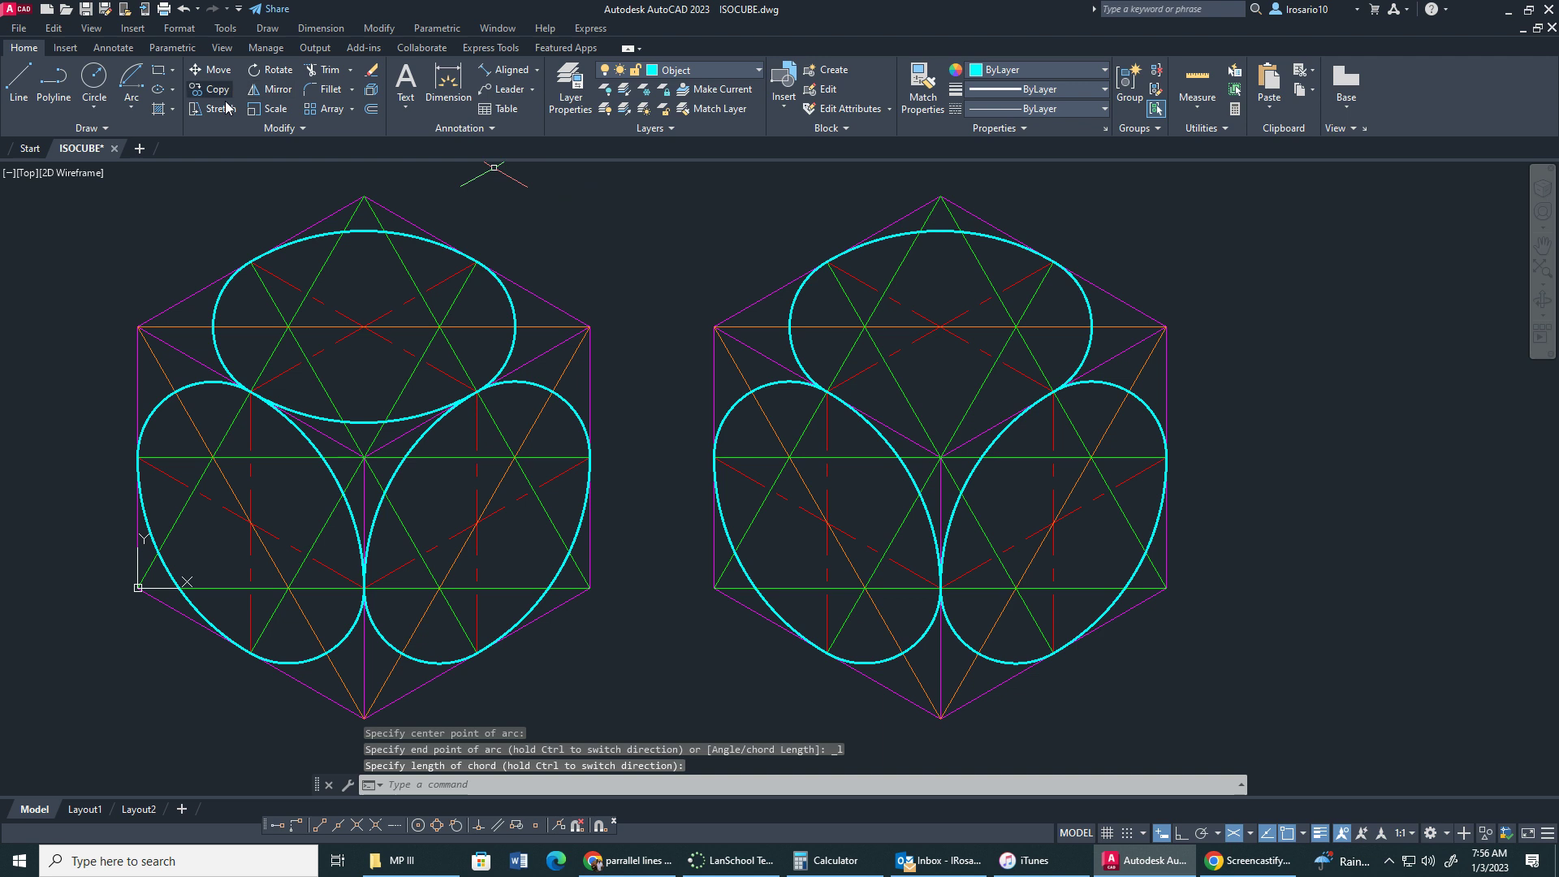
Step: Close the top face's circle with an arc from the front-left edge midpoint to the front-right edge midpoint, centered on the cube's topmost corner
click(131, 106)
click(173, 231)
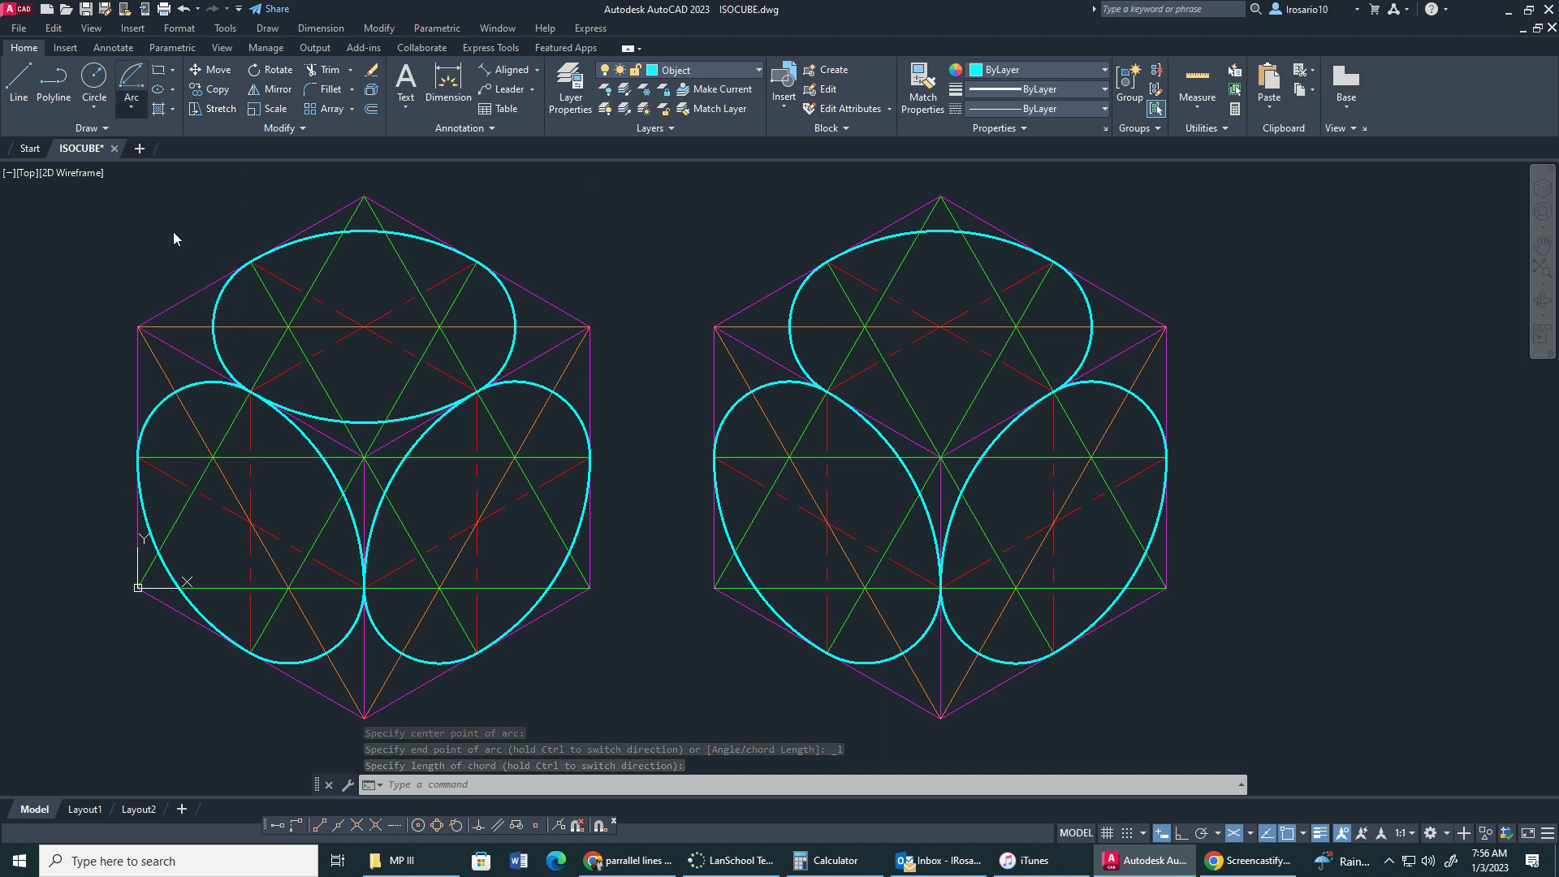
click(824, 393)
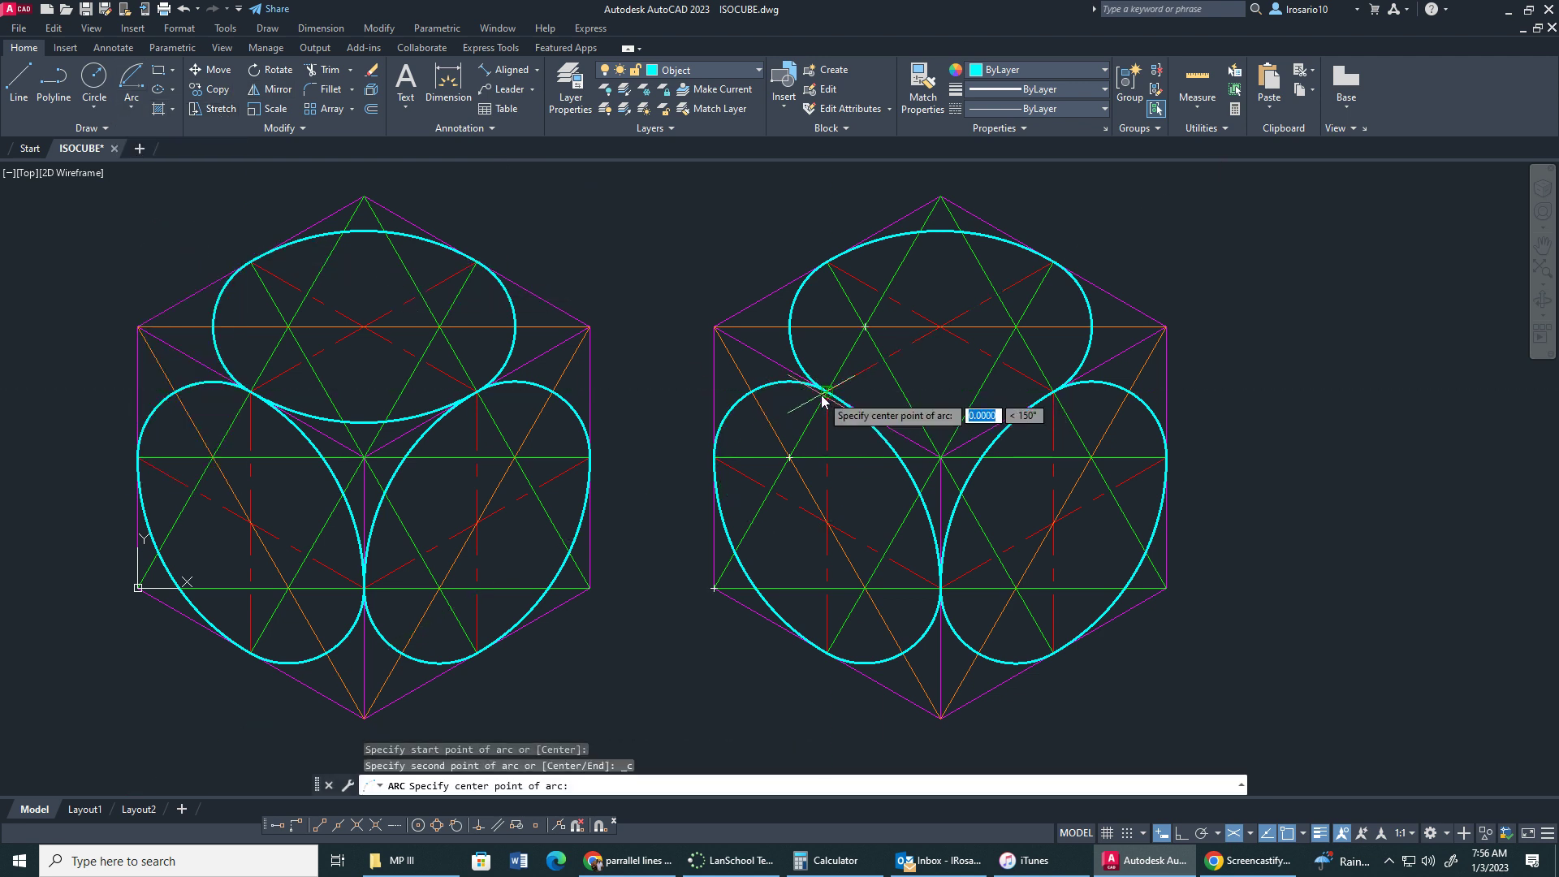
click(941, 197)
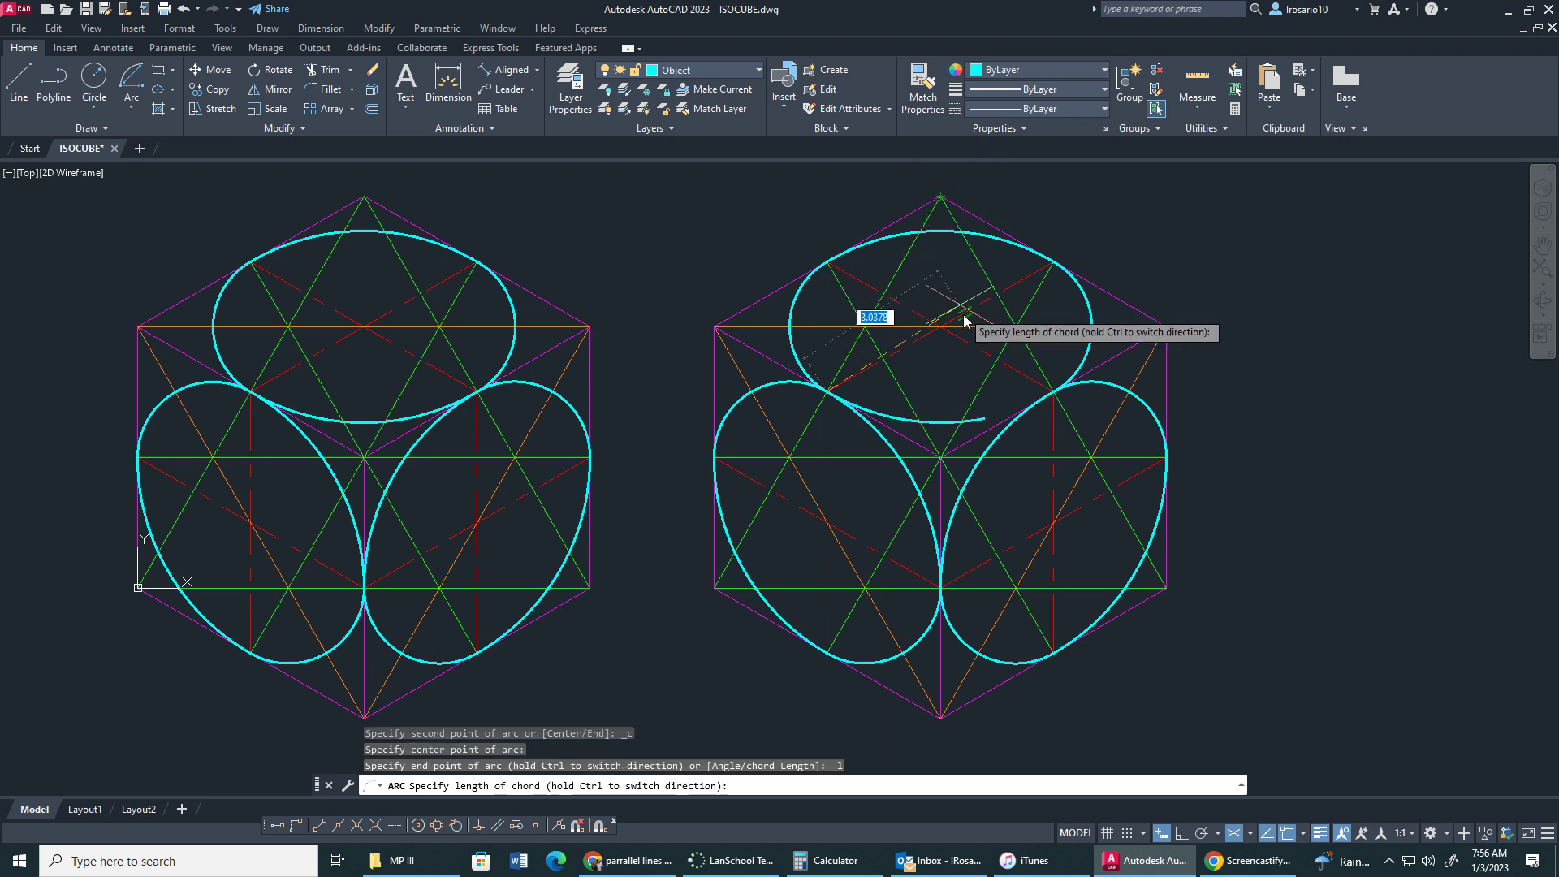
click(1049, 393)
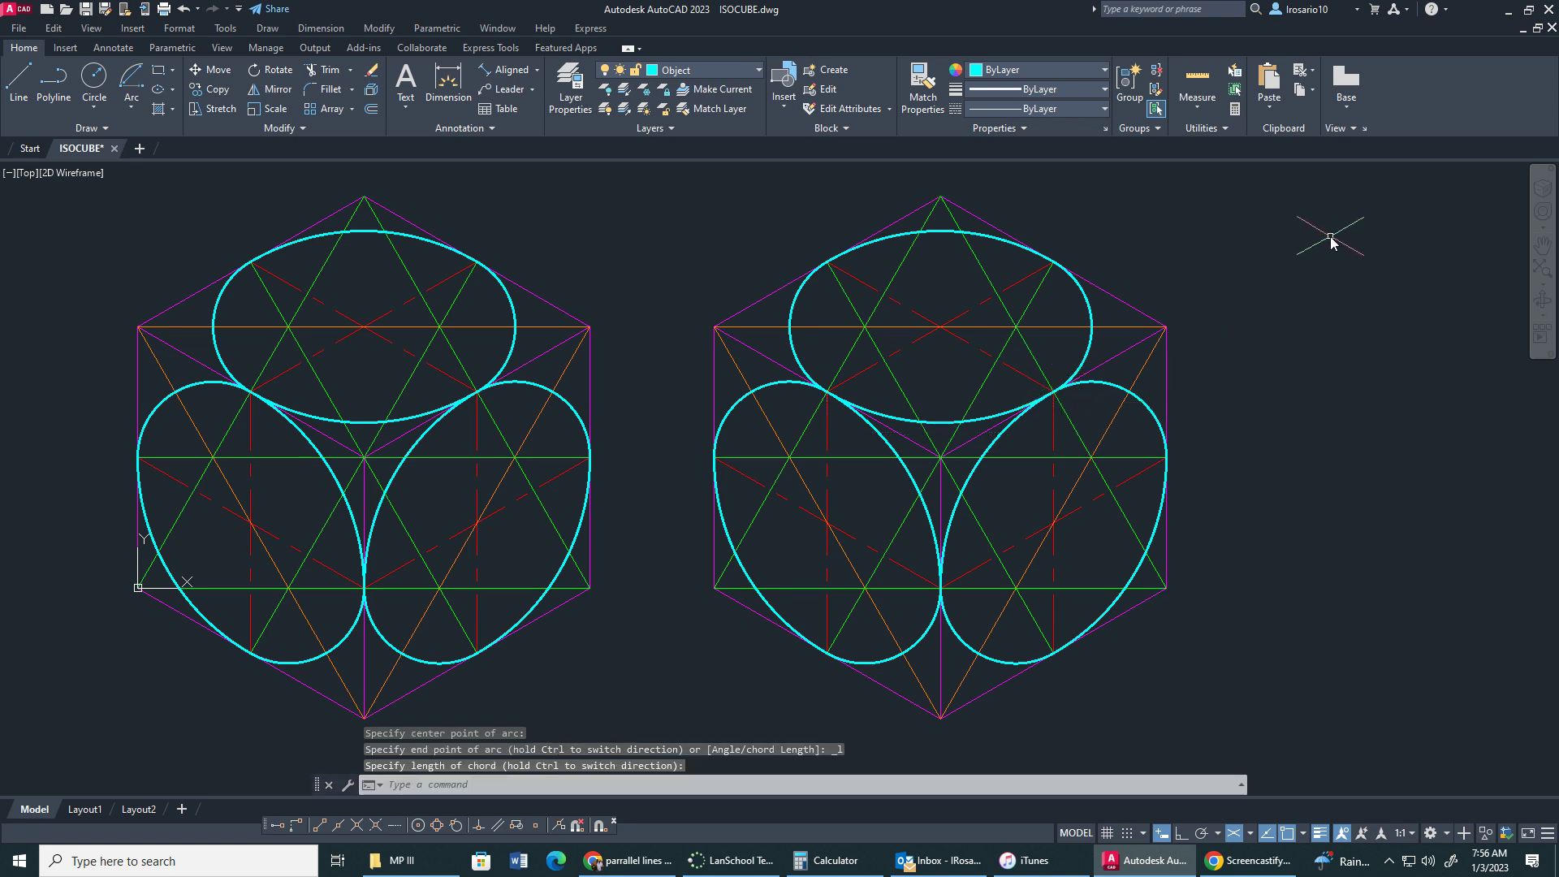
key(Escape)
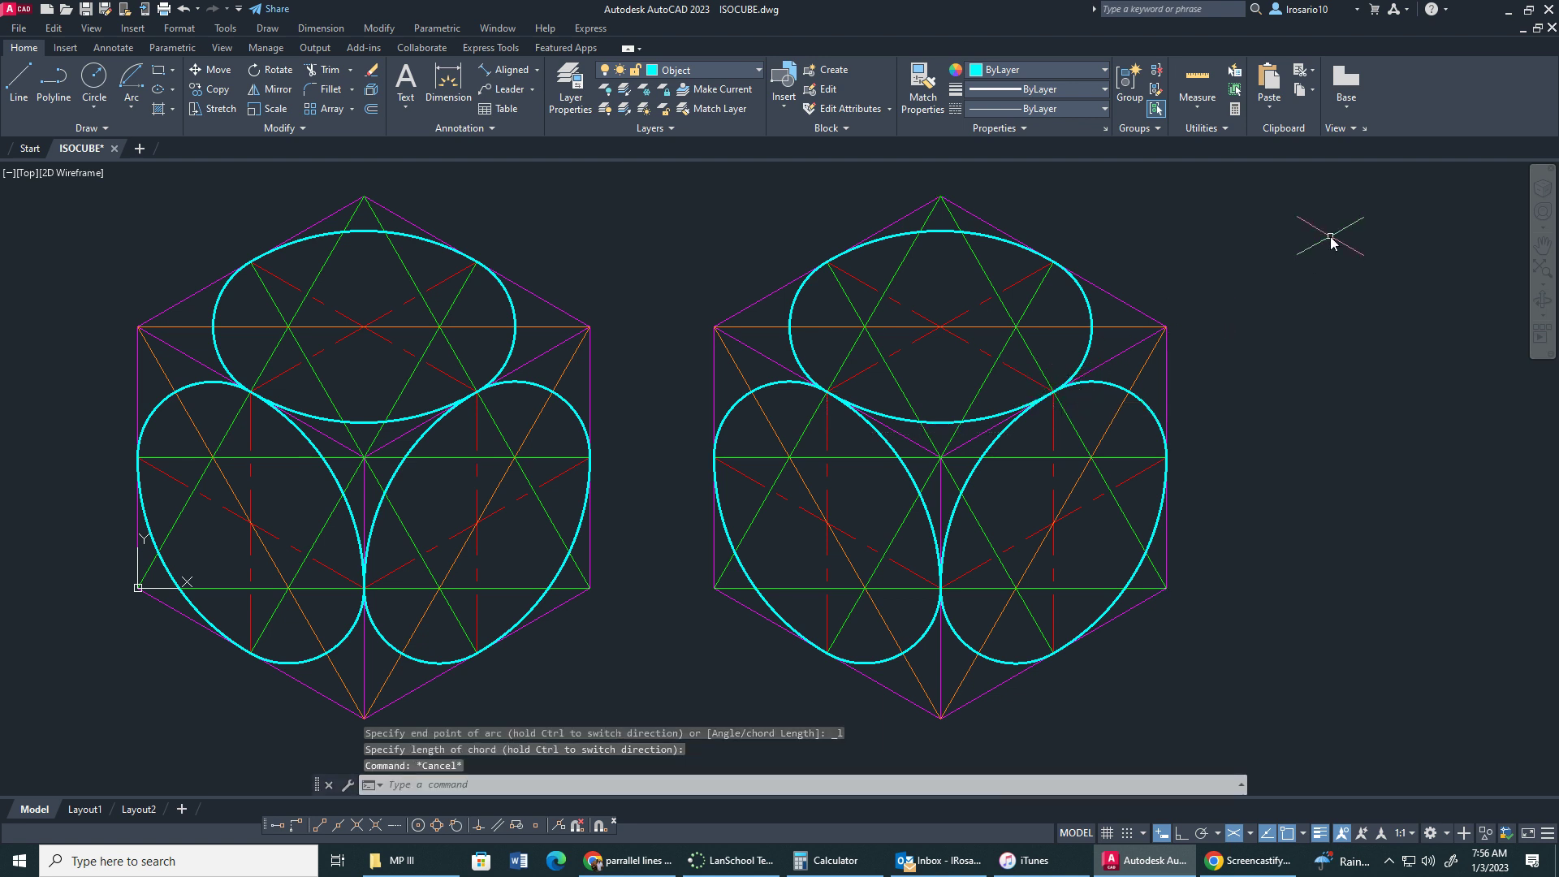